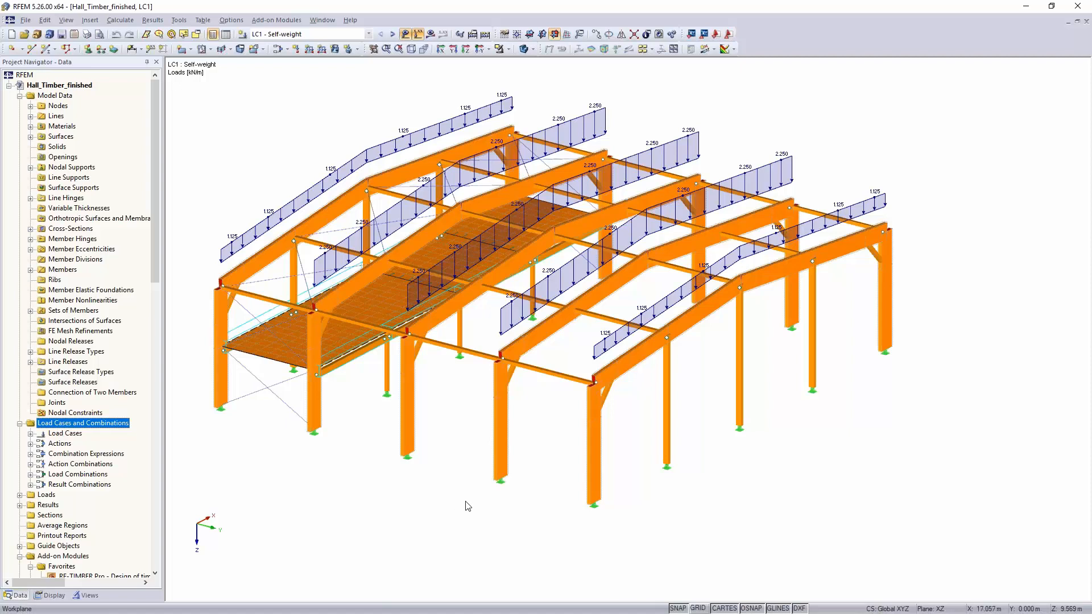
Examine the timber hall model from several angles and look through its list of load cases and load combinations
middle_drag(449, 433, 390, 505)
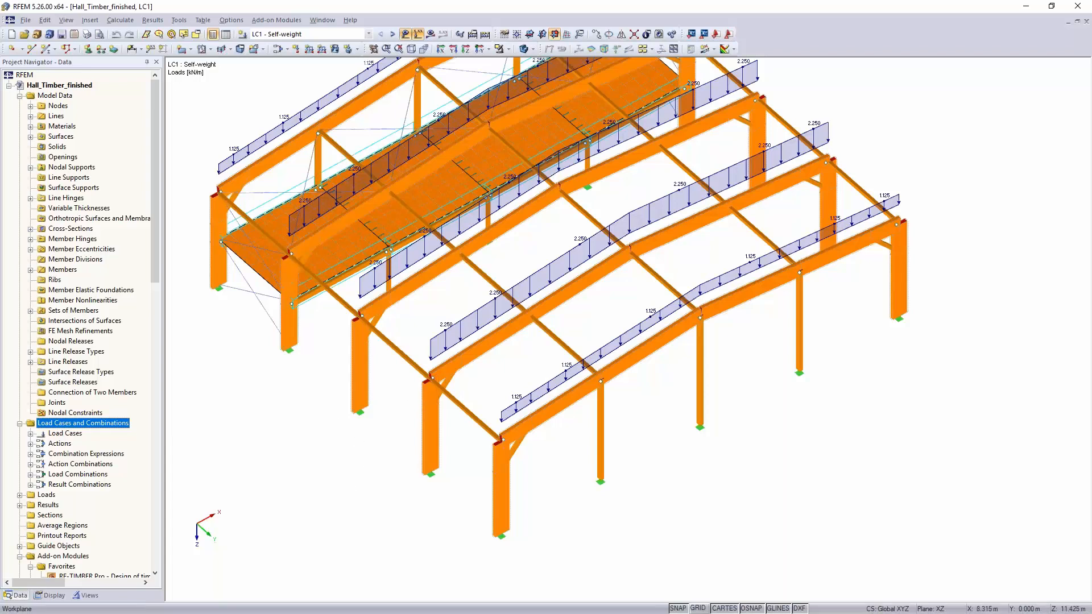
mouse_move(387, 420)
ctrl+middle_down()
mouse_move(397, 504)
mouse_move(398, 464)
mouse_move(427, 440)
mouse_move(386, 418)
mouse_move(382, 401)
ctrl+middle_up()
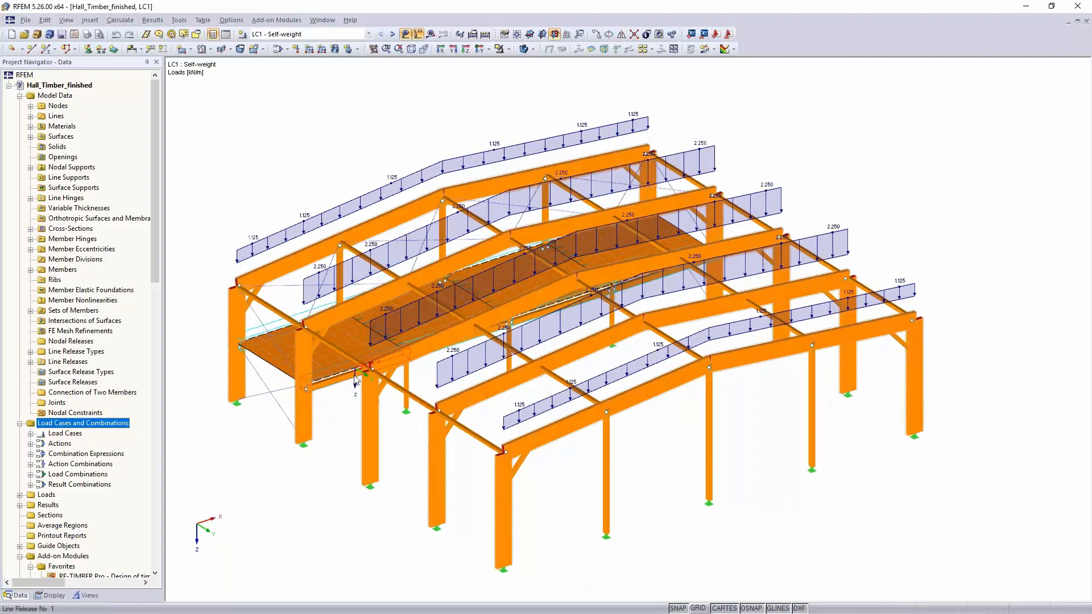
middle_drag(309, 451, 365, 430)
ctrl+middle_drag(284, 375, 326, 308)
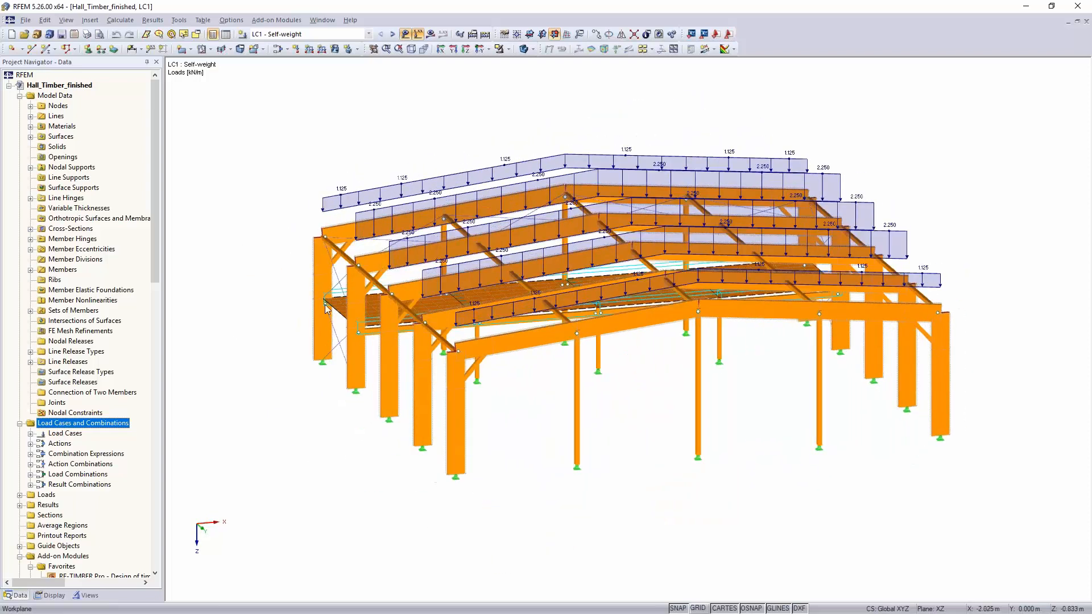
click(288, 34)
scroll(281, 171, down, 8)
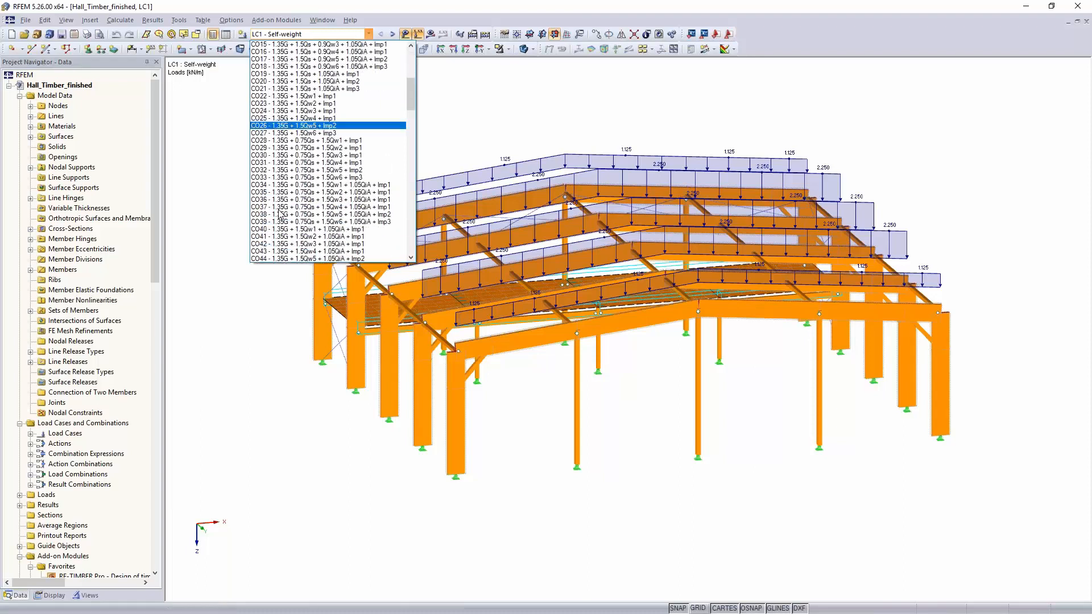
scroll(279, 212, down, 9)
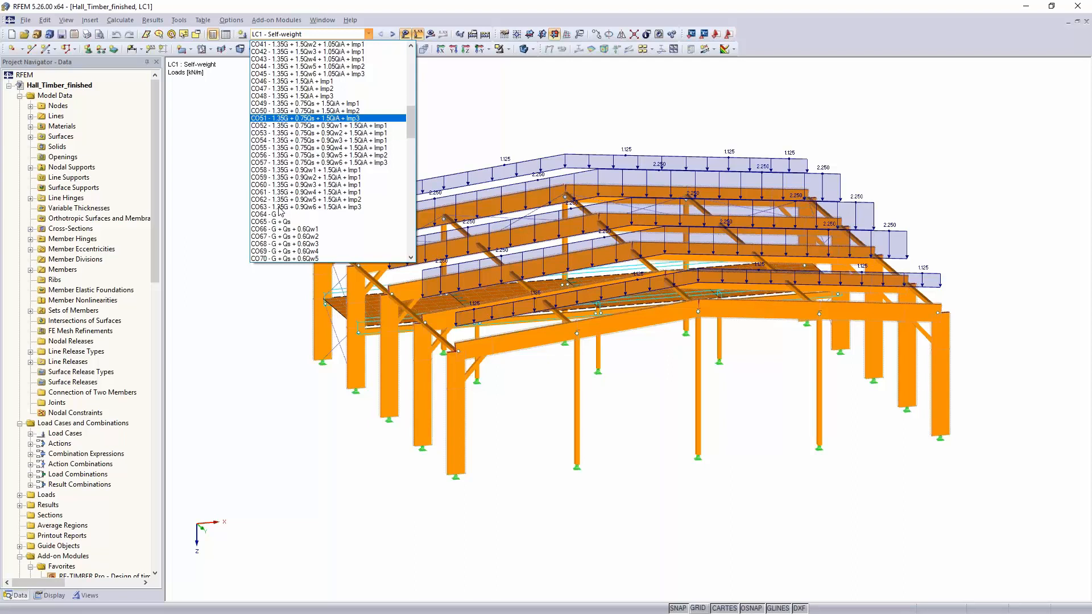
scroll(280, 212, down, 9)
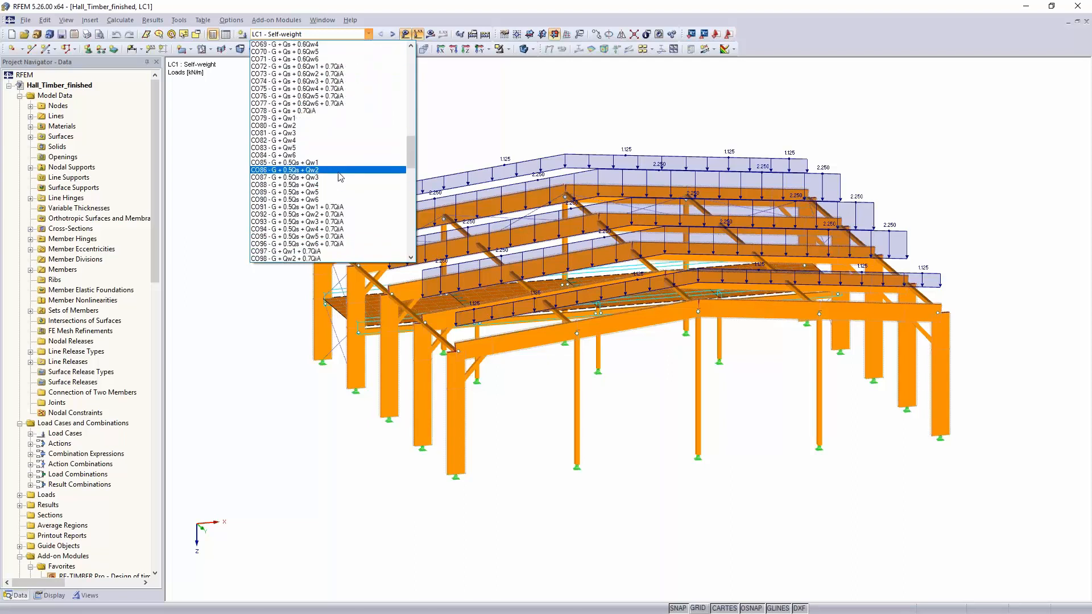
scroll(276, 205, down, 9)
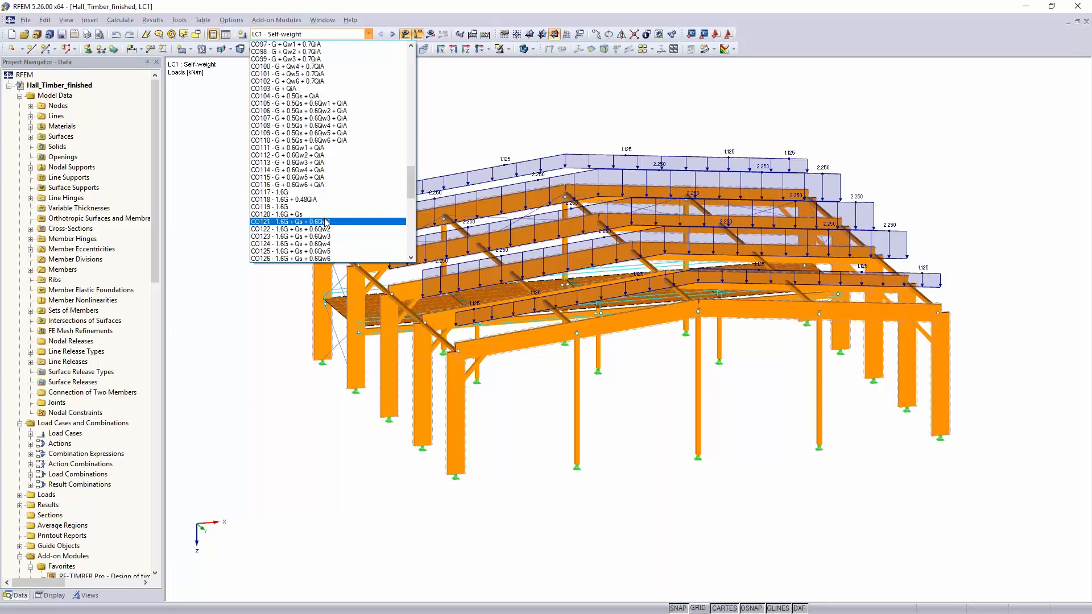
key(Escape)
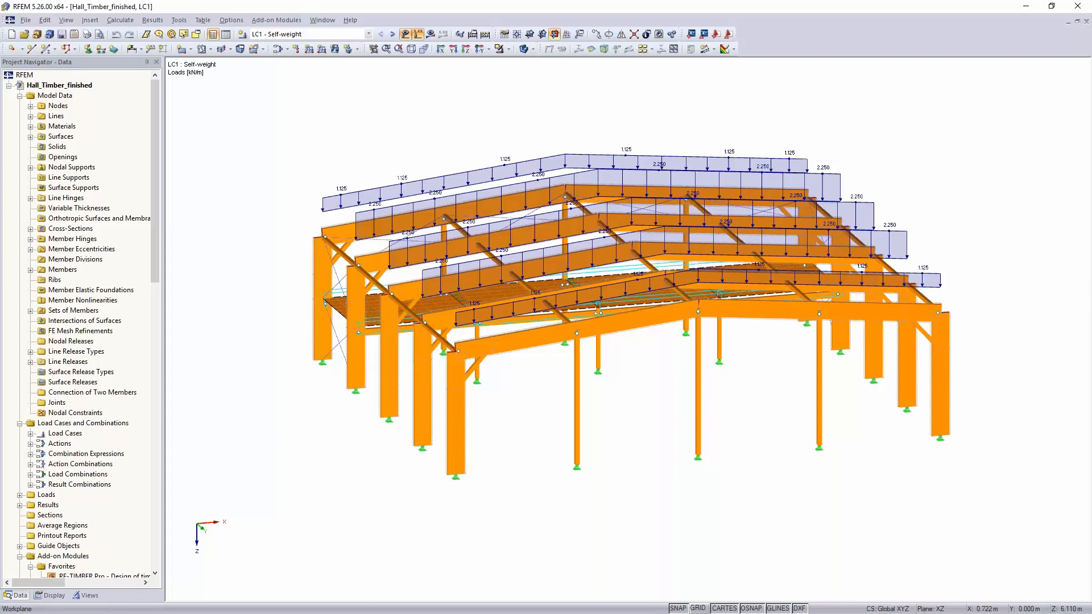
Isolate the middle frame so only its selected objects are displayed, and view it in the Y-direction
ctrl+middle_drag(592, 432, 602, 474)
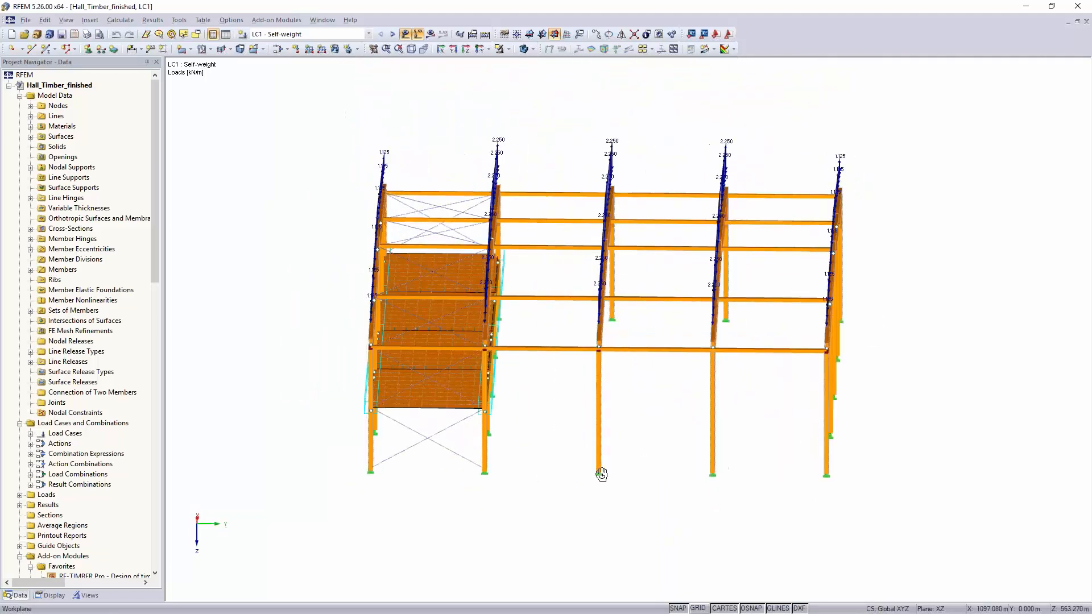
drag(547, 131, 651, 536)
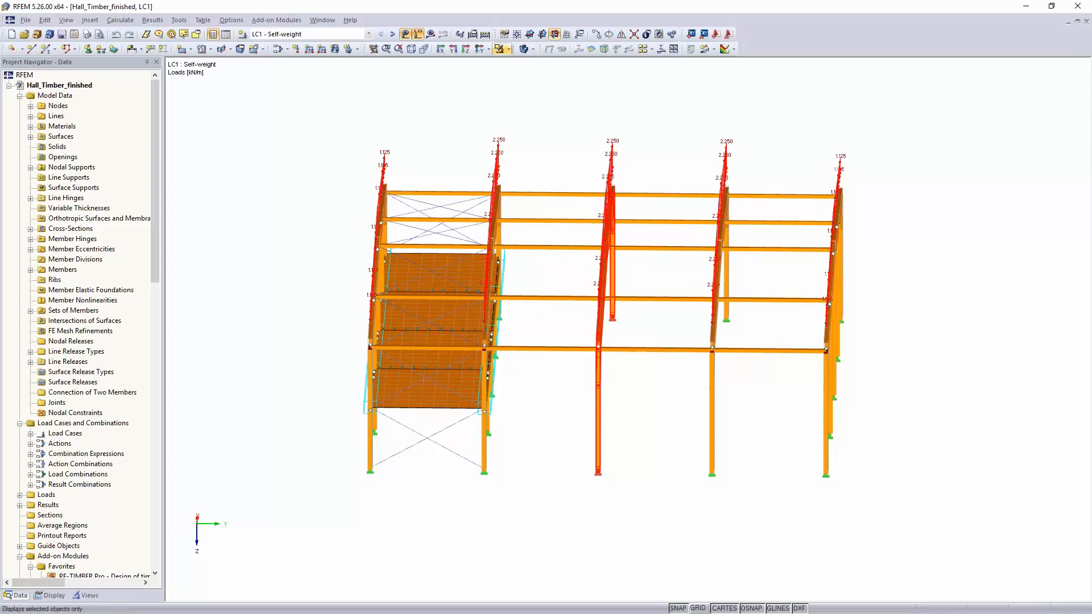
click(508, 49)
click(526, 63)
click(453, 49)
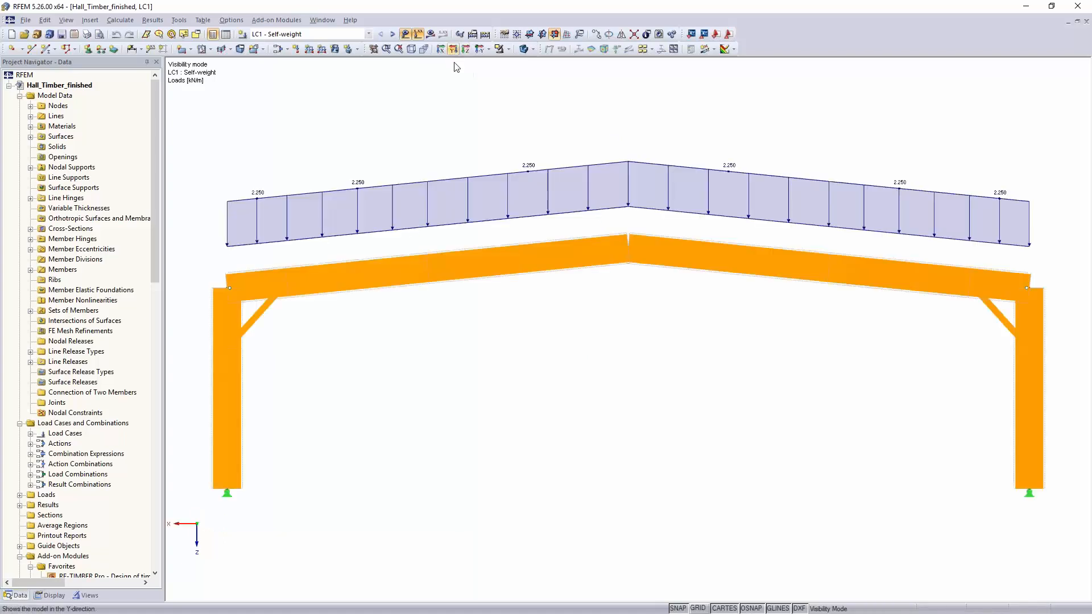
scroll(606, 254, down, 2)
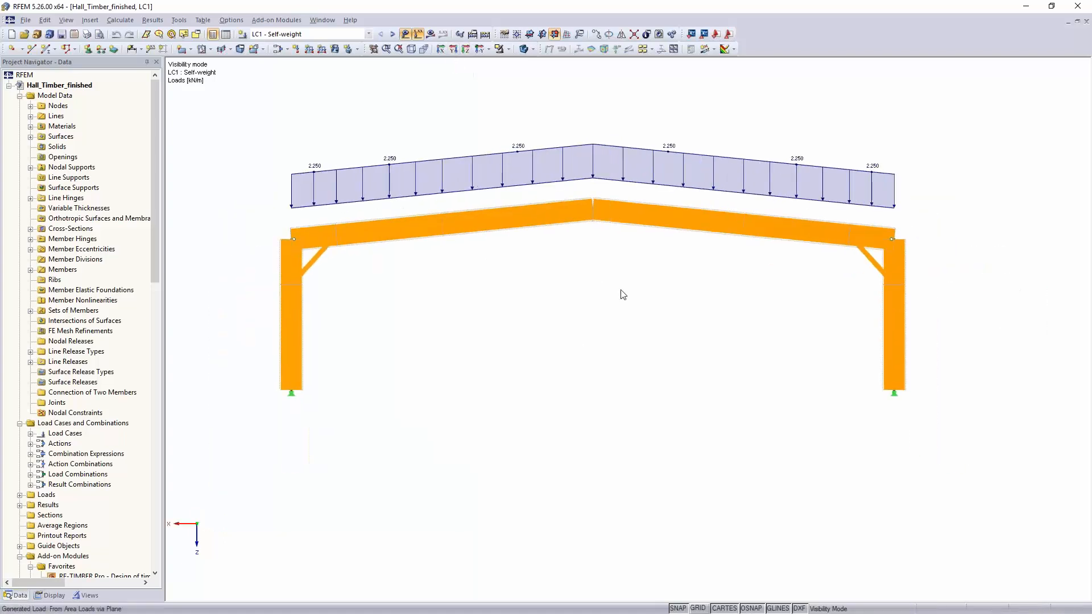
Display the loads of load combination CO117 - 1.6G on the isolated frame
click(369, 34)
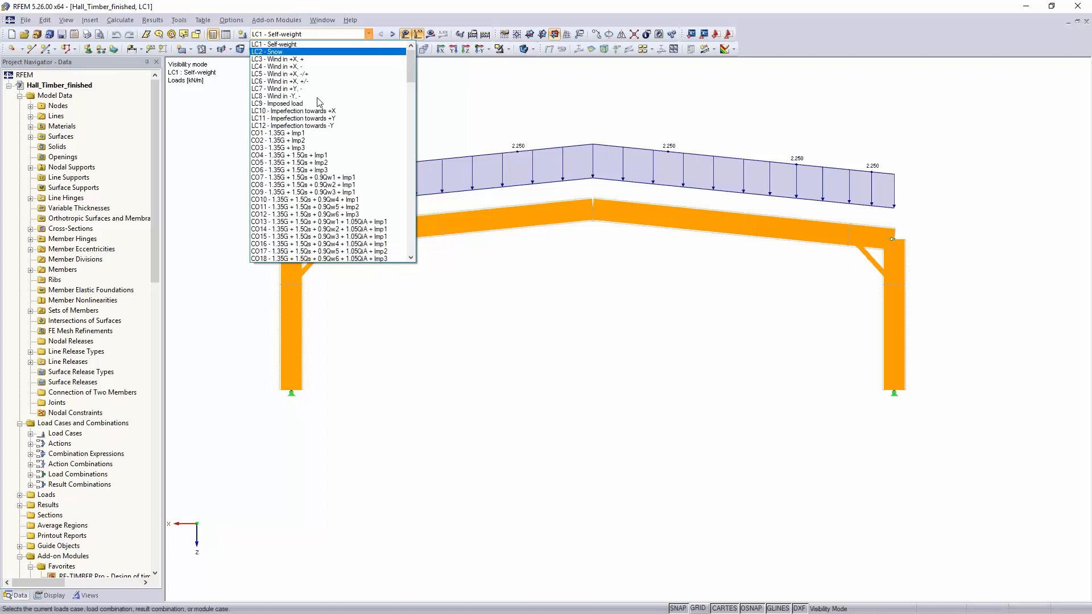
scroll(340, 156, down, 2)
scroll(340, 156, down, 12)
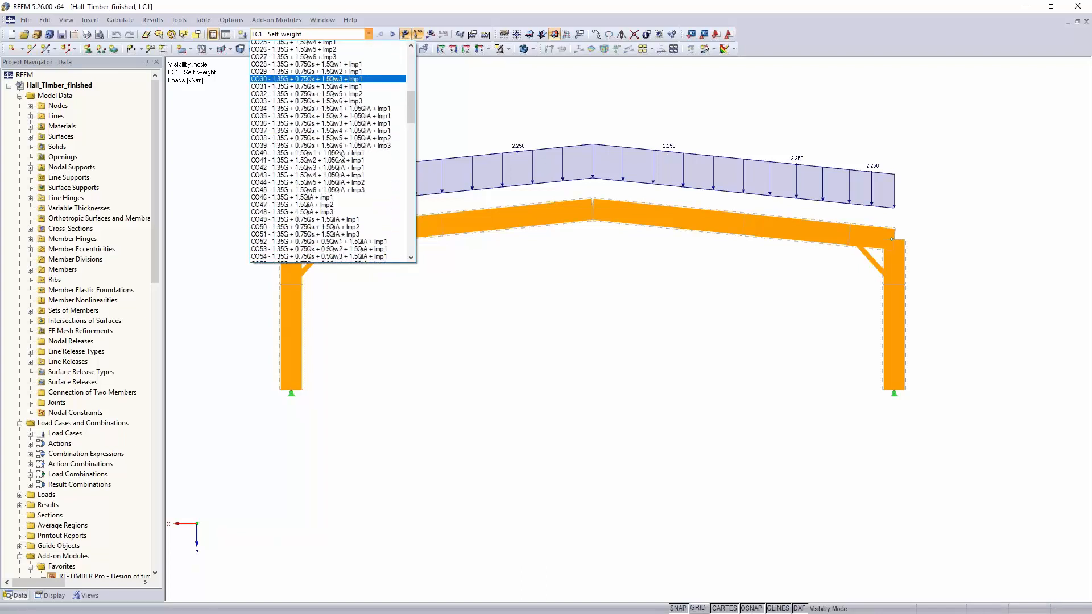
scroll(340, 157, down, 10)
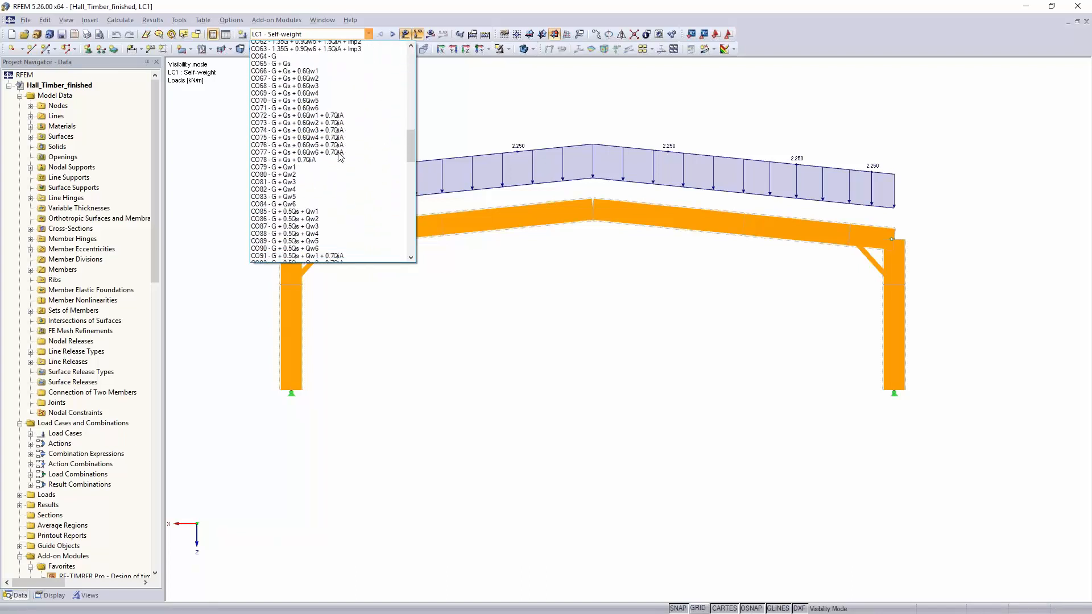
scroll(340, 156, down, 9)
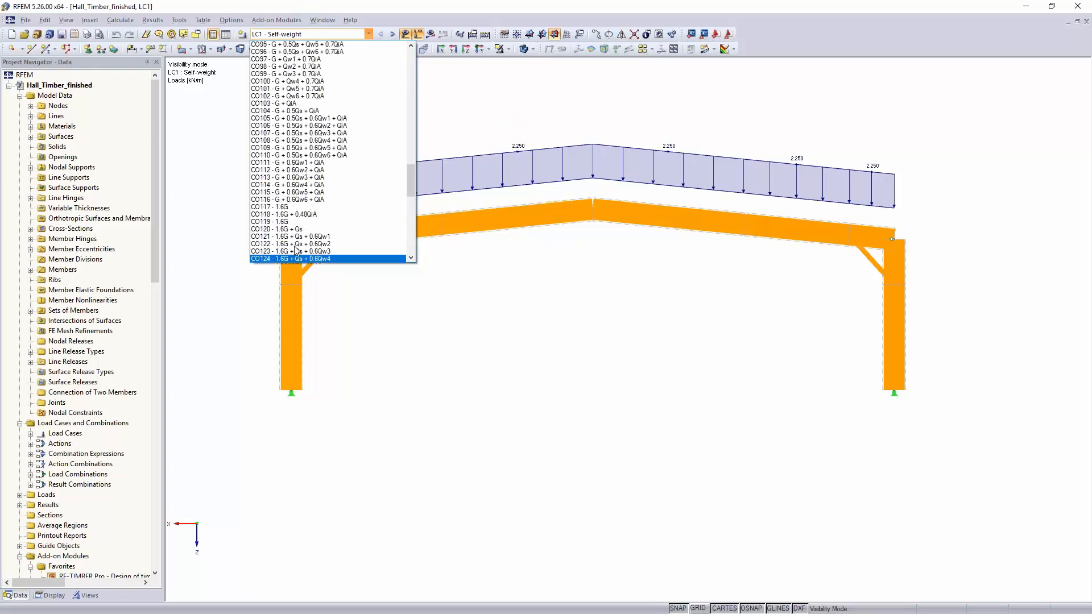
click(288, 207)
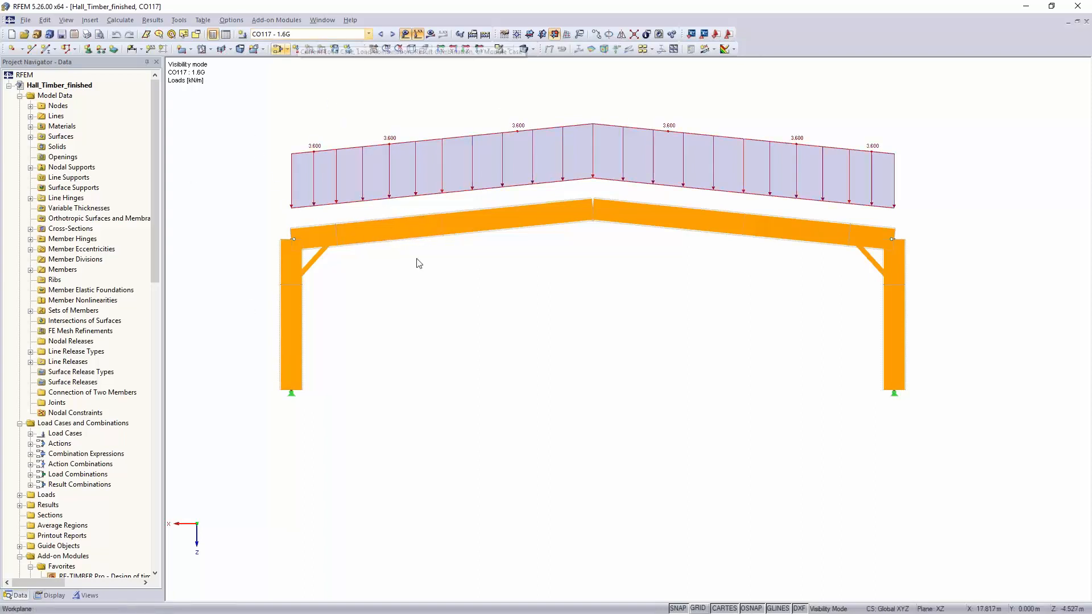
Switch off automatic creation of combinations in the model's general data and keep the existing combinations as user-defined
right_click(64, 96)
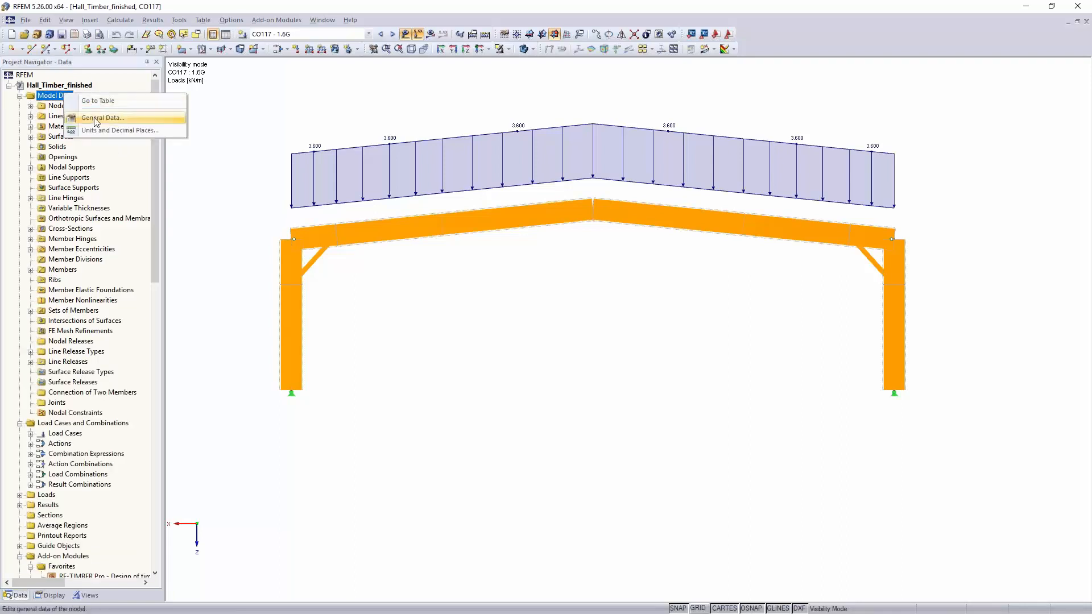
click(95, 118)
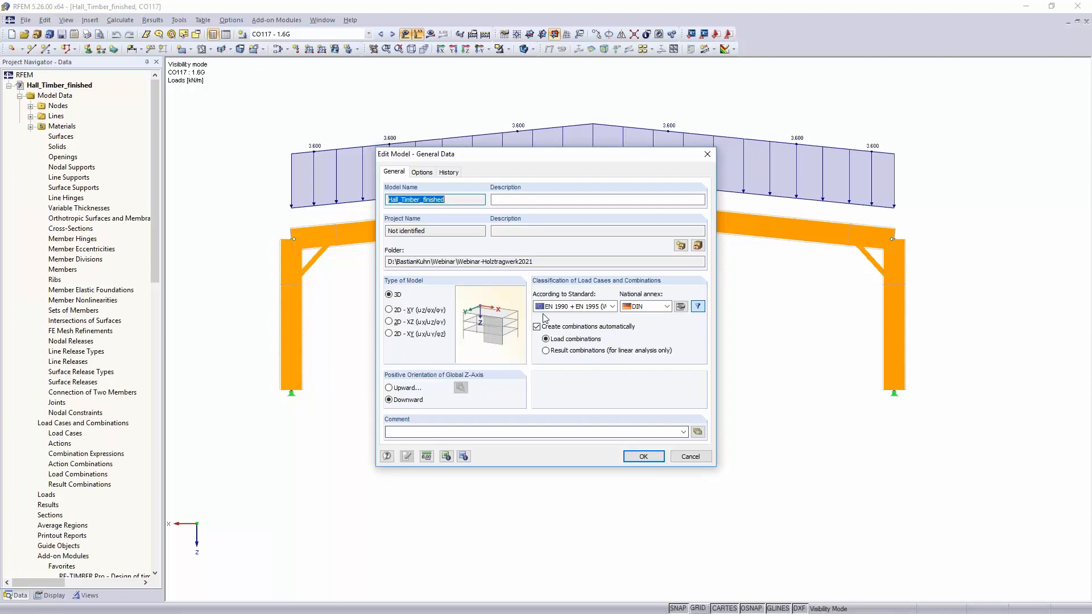
click(543, 328)
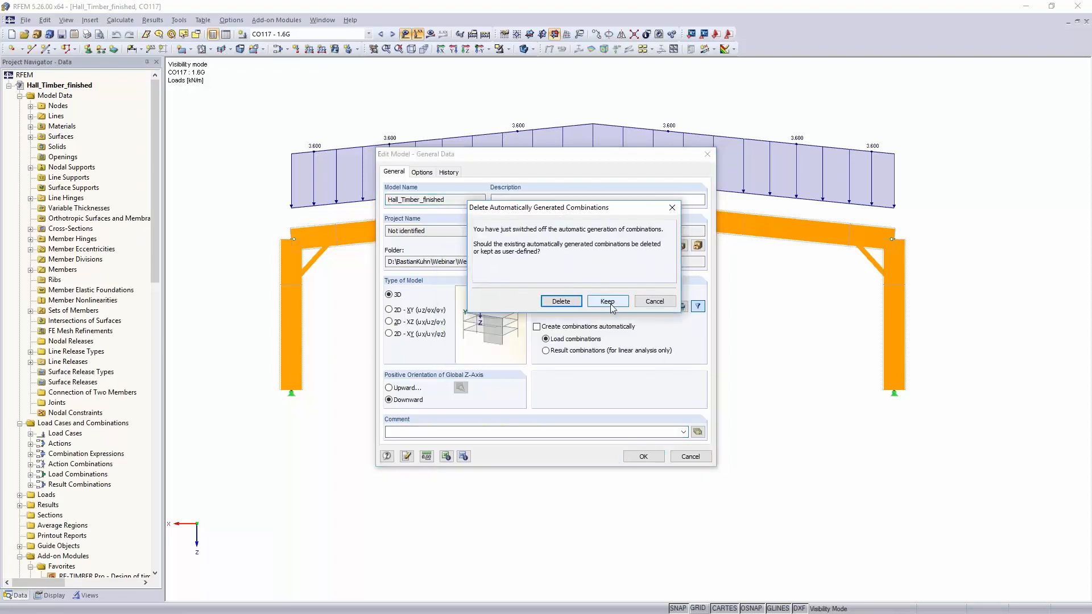
click(609, 302)
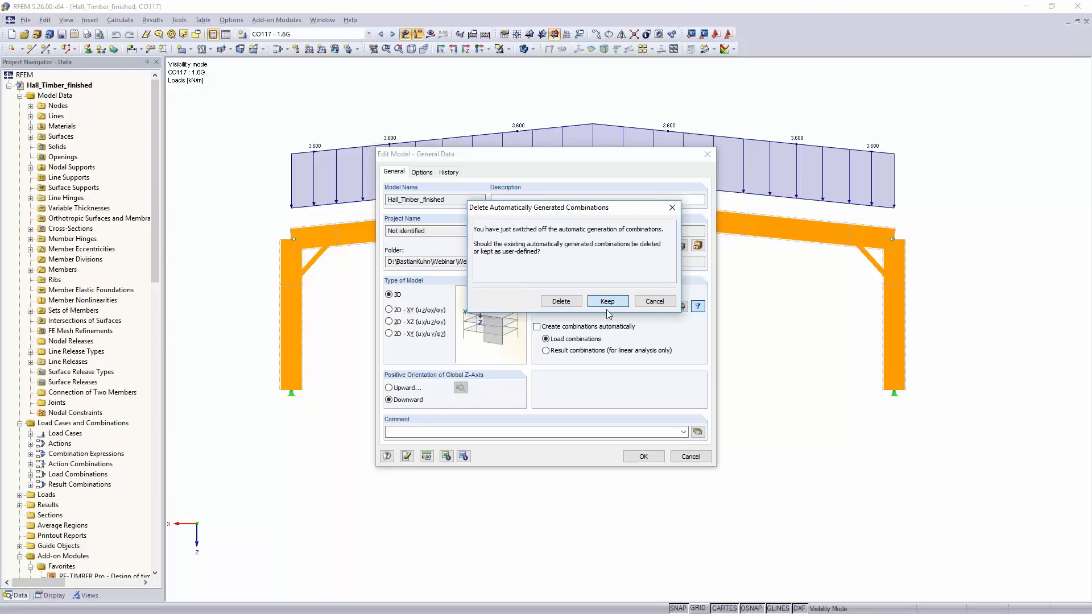
click(642, 457)
Copy load combination CO117 to new load combination 172 with the description NL
scroll(95, 357, down, 8)
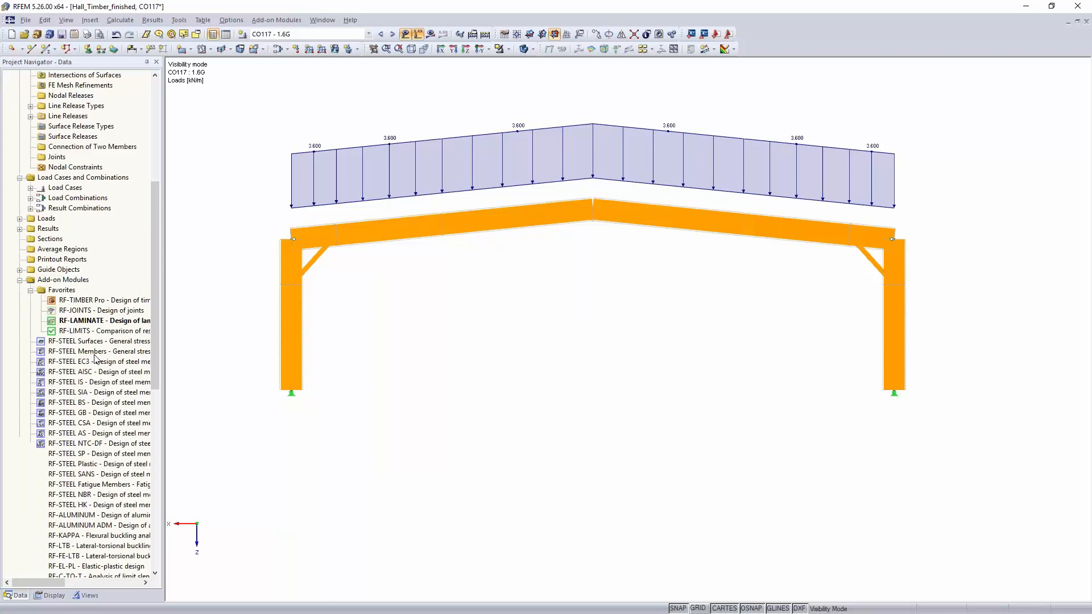
click(30, 198)
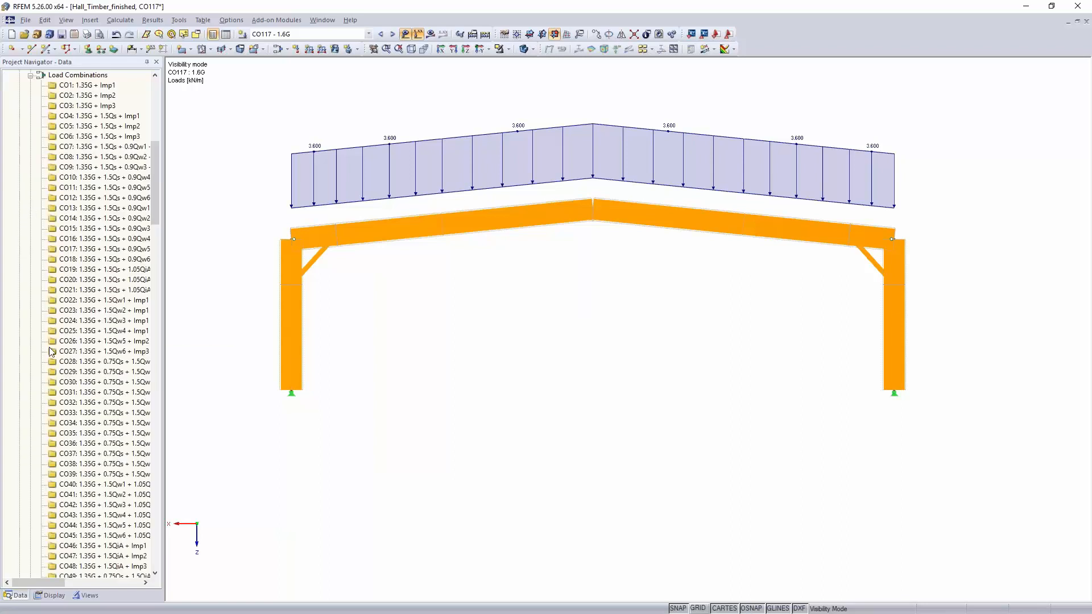
scroll(50, 351, down, 16)
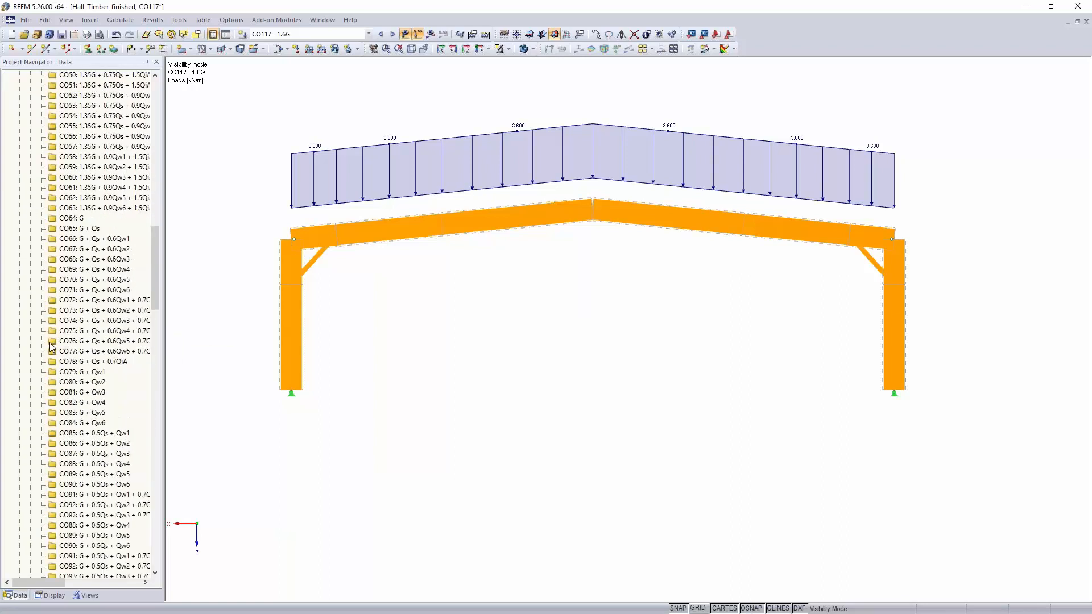
scroll(51, 347, down, 11)
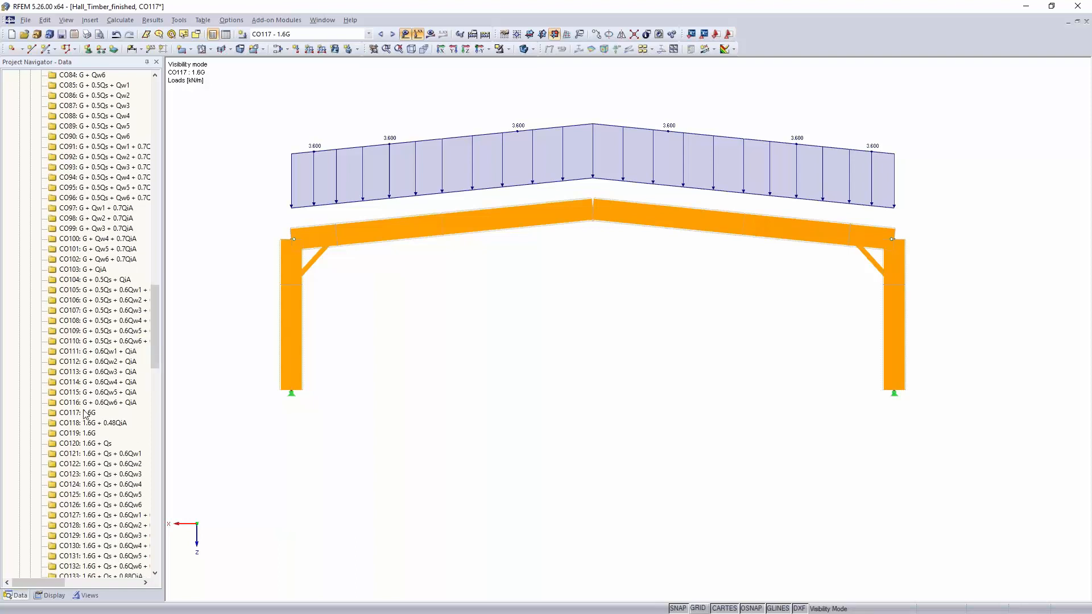
right_click(85, 414)
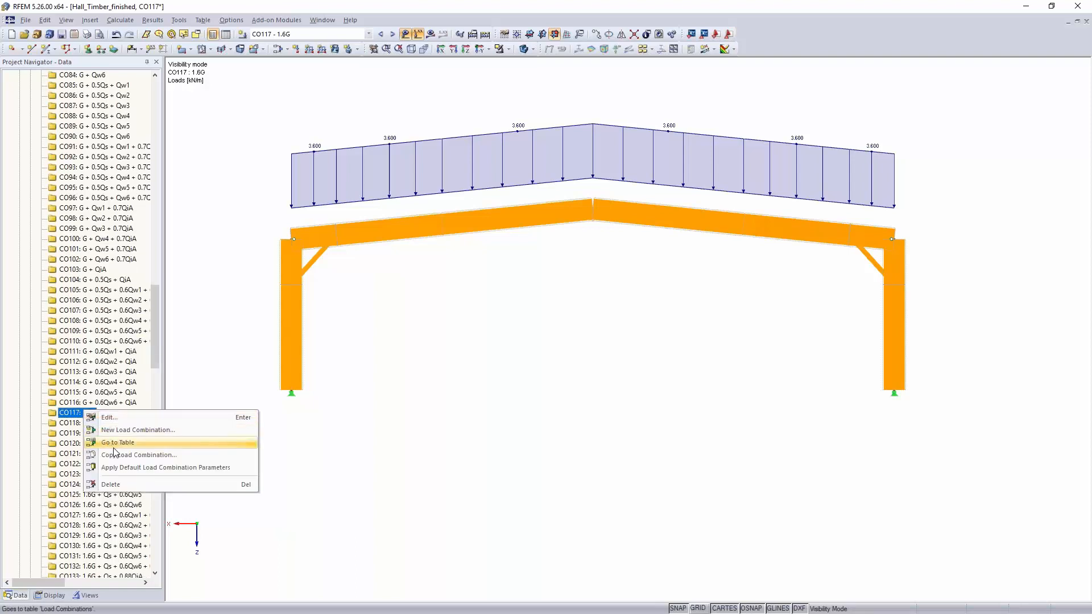
click(117, 455)
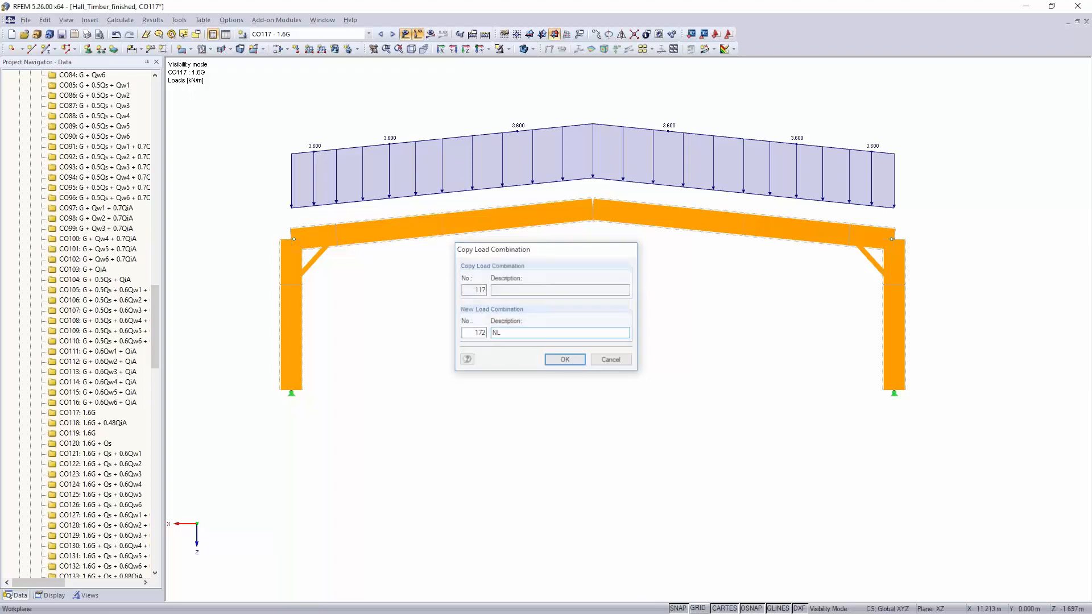
key(Return)
Edit load combination CO172 and set the factor of load case LC1 Self-weight to 1.00
scroll(83, 345, down, 4)
scroll(84, 345, down, 15)
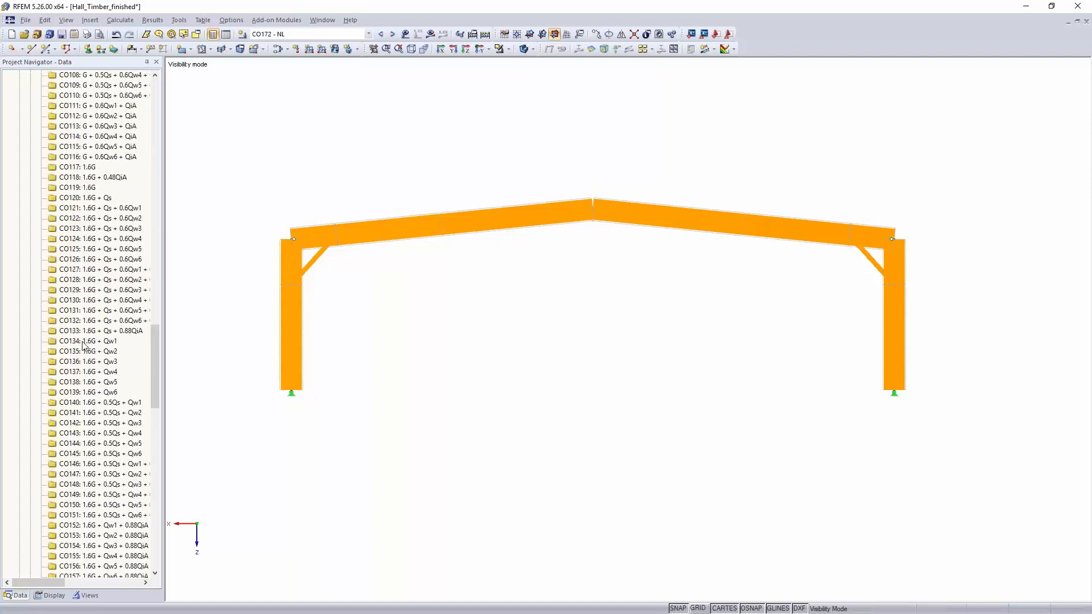
click(77, 382)
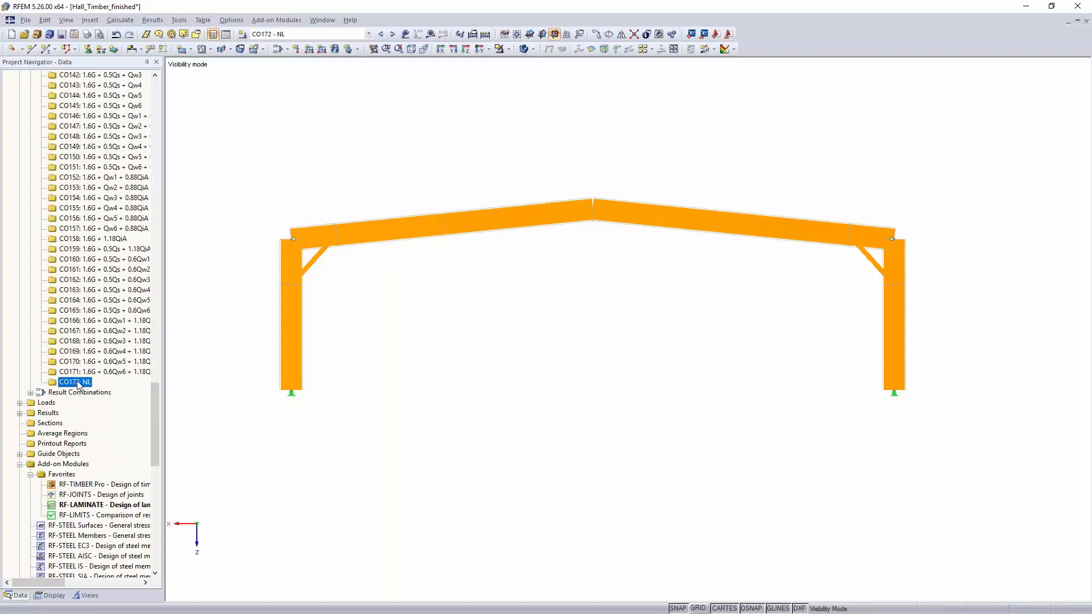
right_click(78, 381)
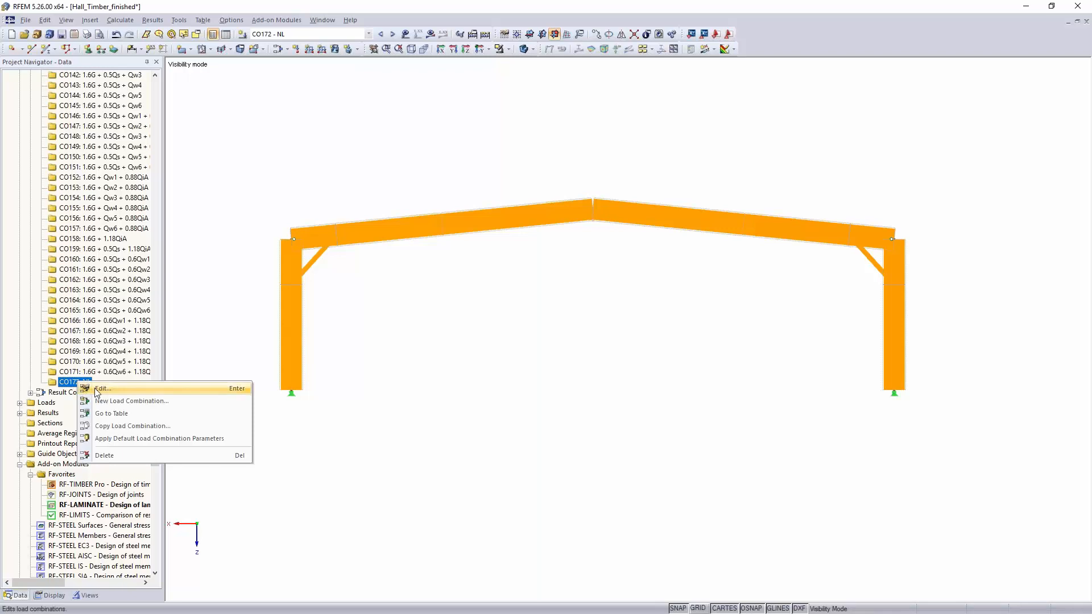
click(96, 390)
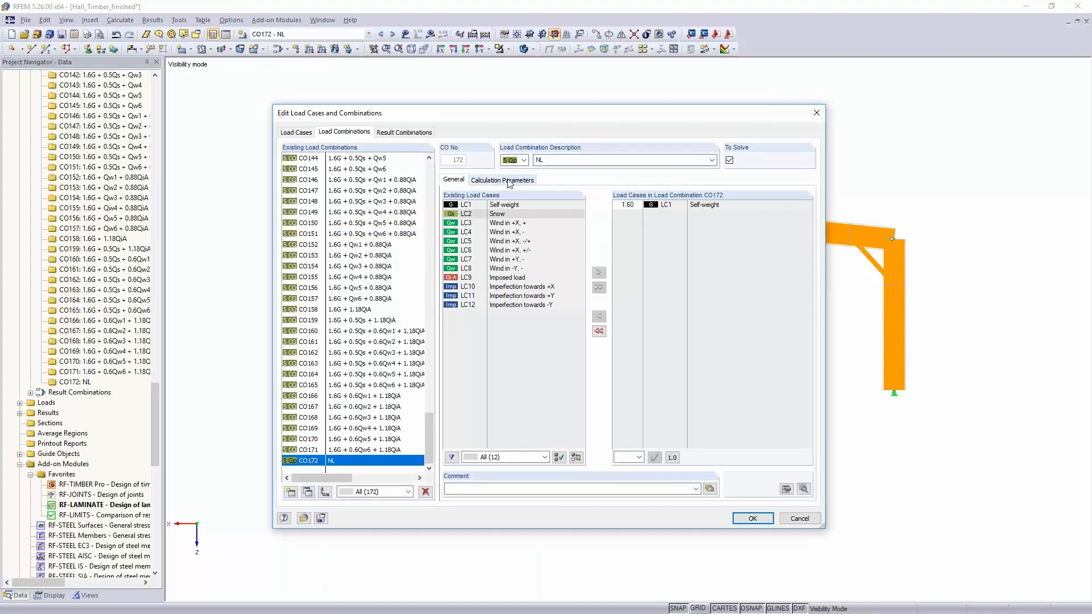
click(626, 204)
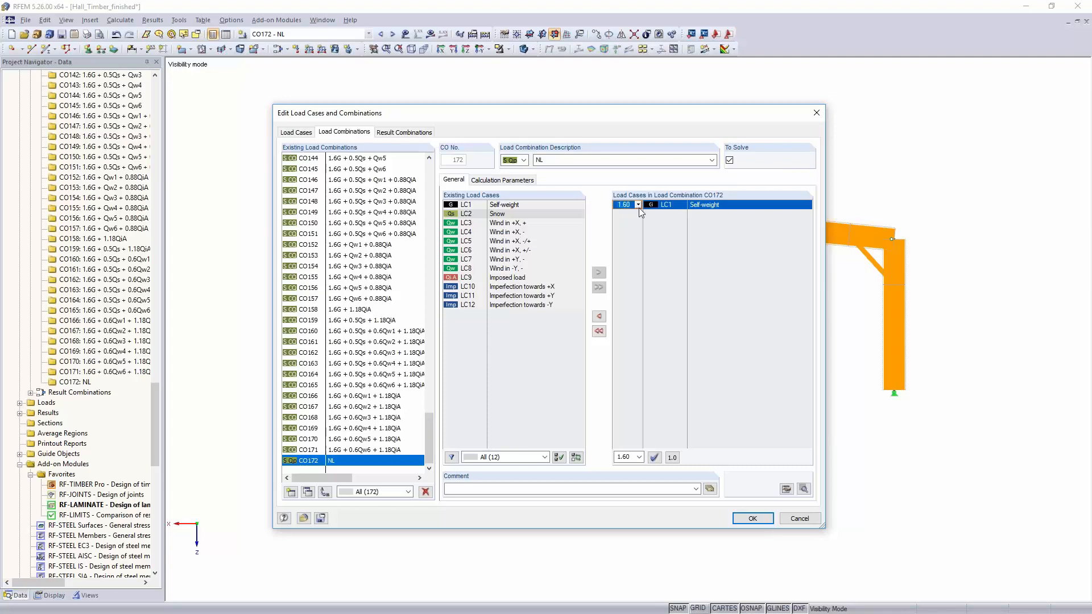
click(637, 205)
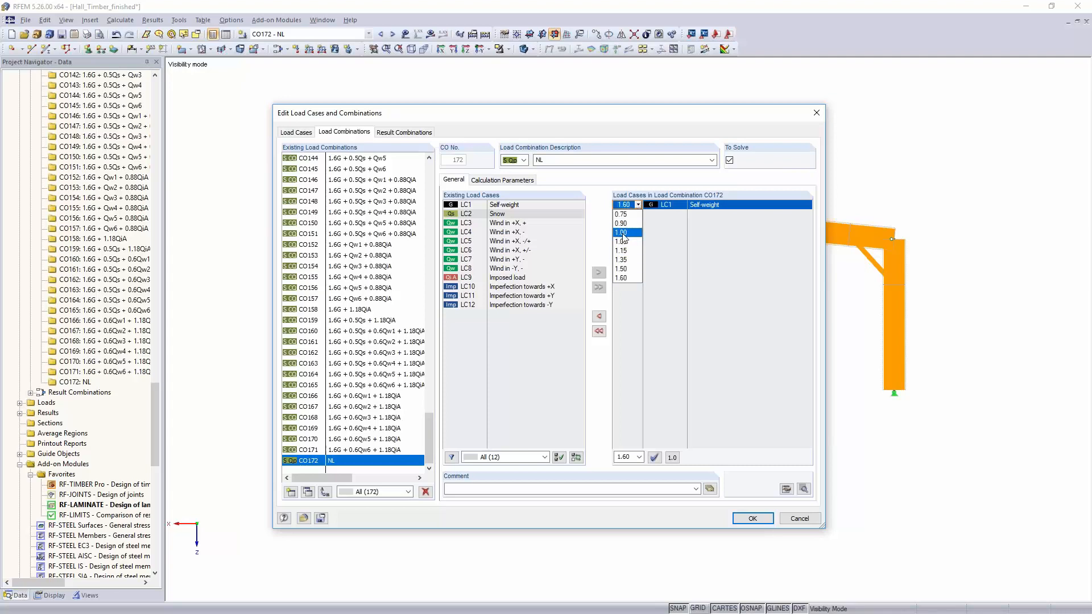
click(625, 232)
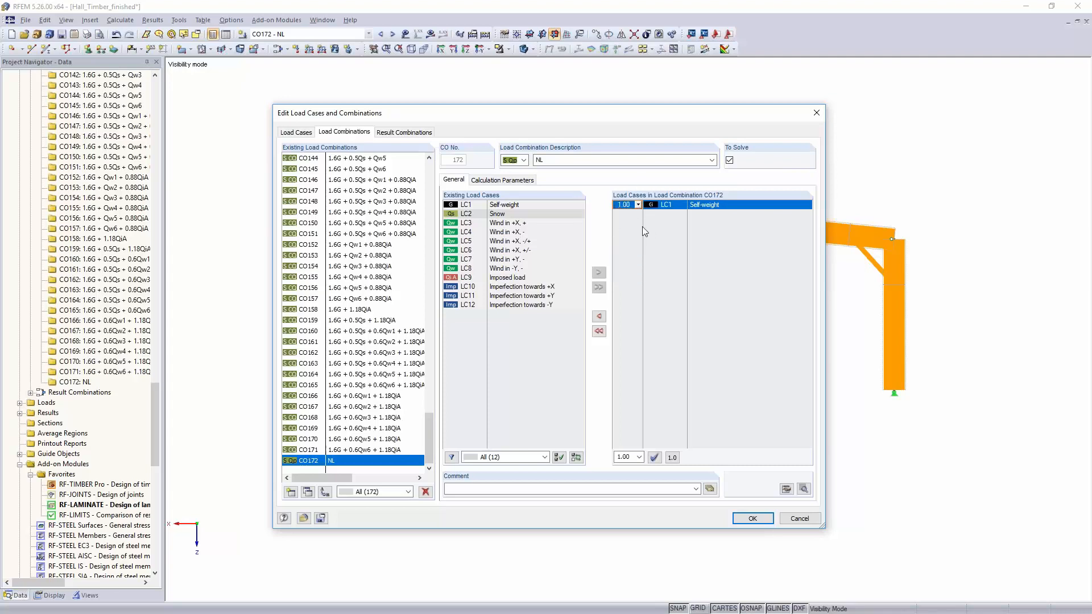
Modify the stiffness for load combination CO172 by multiplying all materials (E, G) with the factor 0.625
click(502, 179)
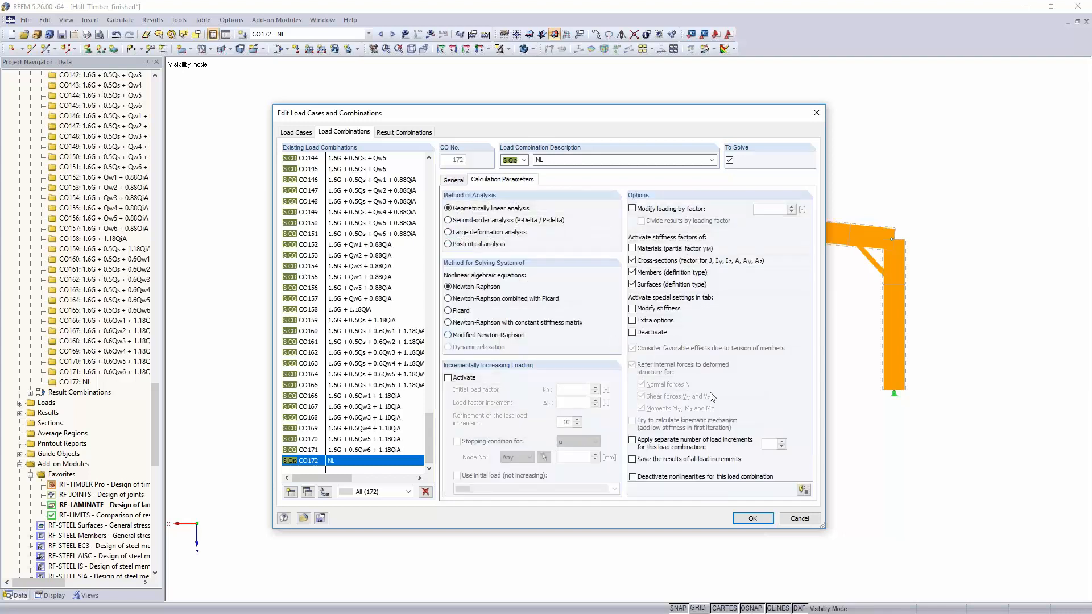
click(632, 309)
click(563, 181)
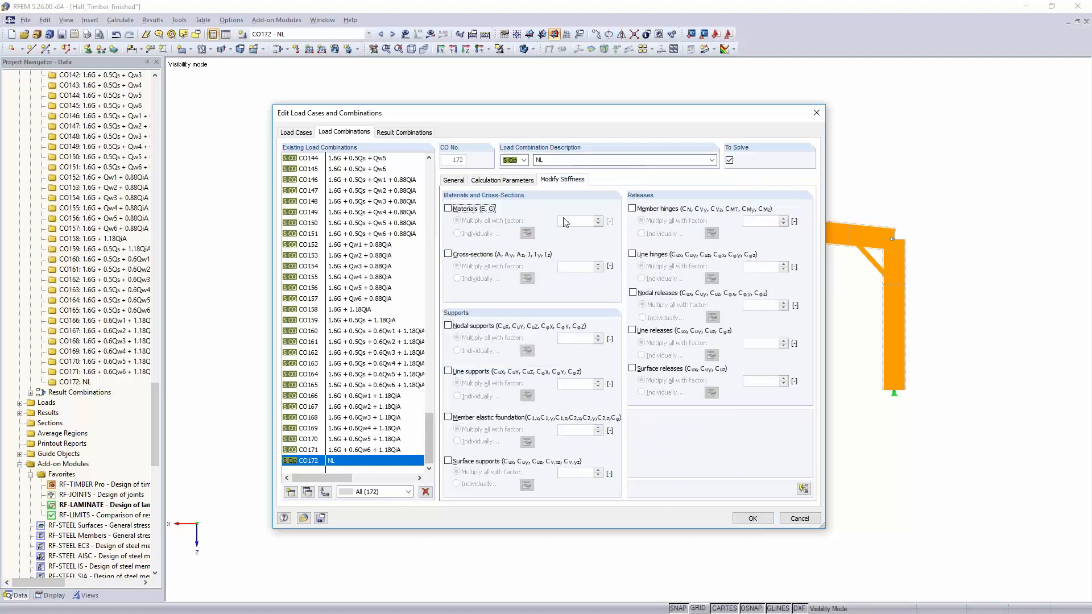
click(448, 209)
double_click(569, 221)
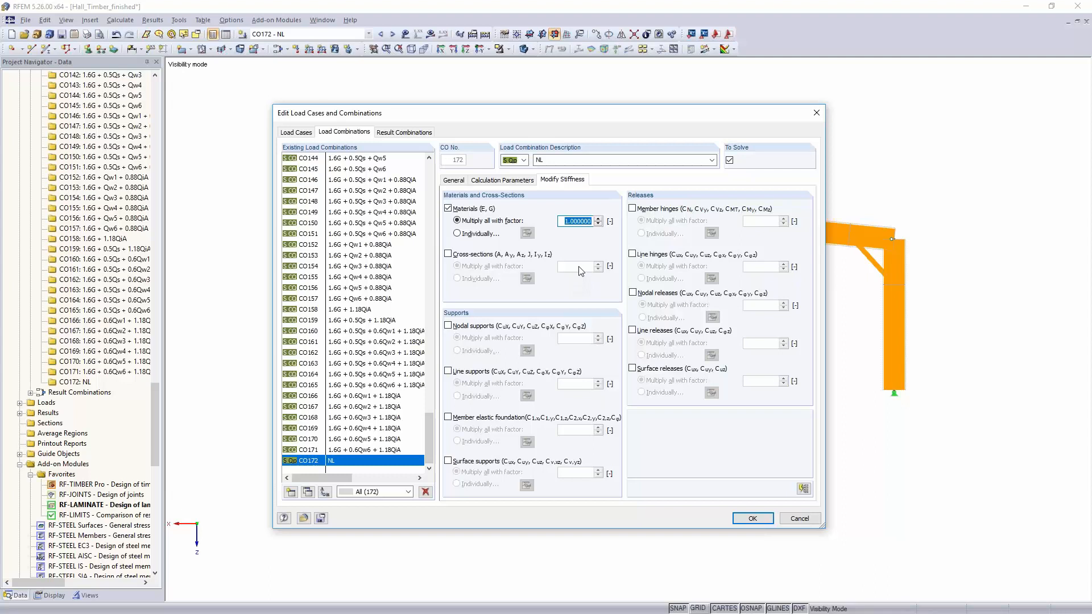
text(0,625)
click(753, 519)
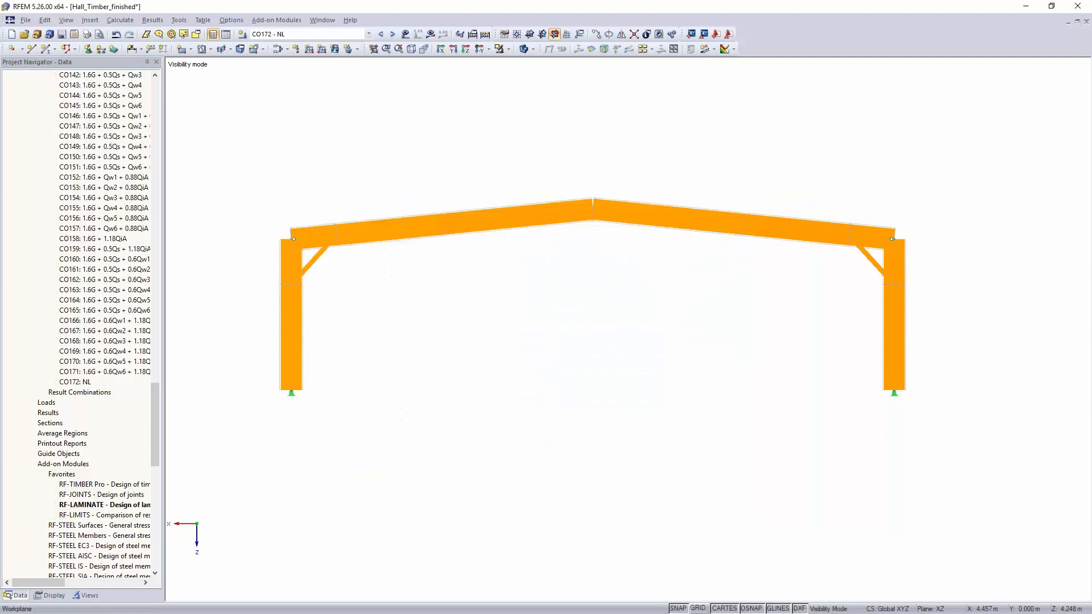
Open a second window of the model and tile both windows horizontally
click(322, 19)
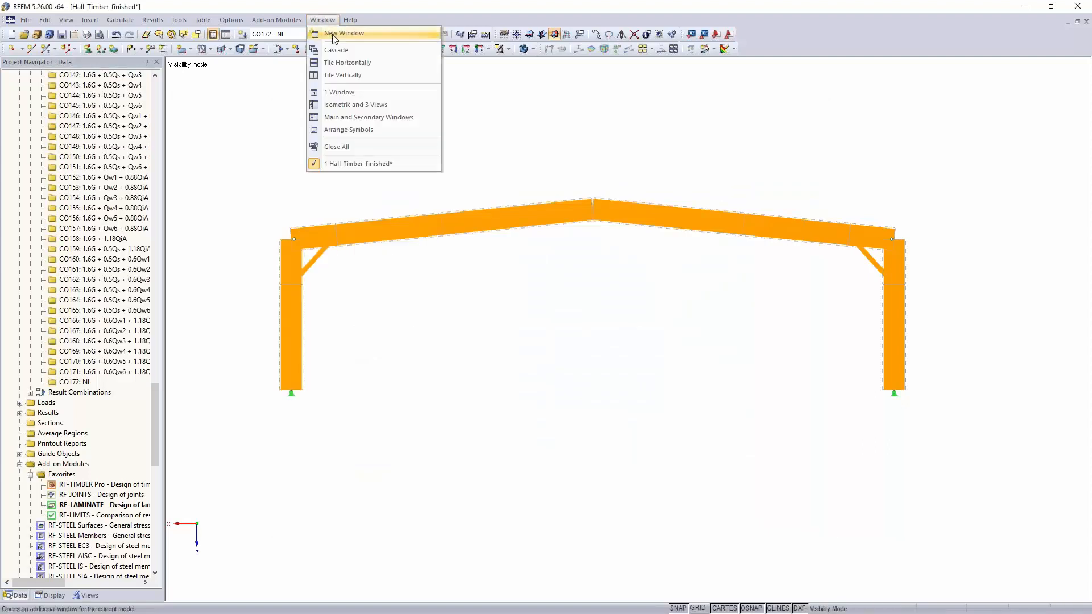
click(333, 35)
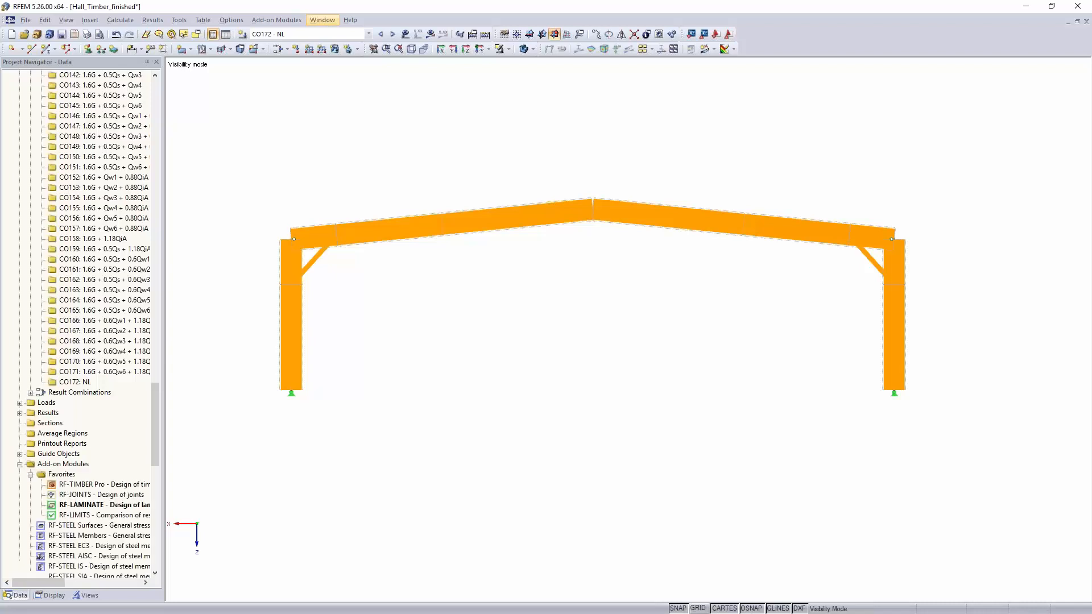
click(324, 21)
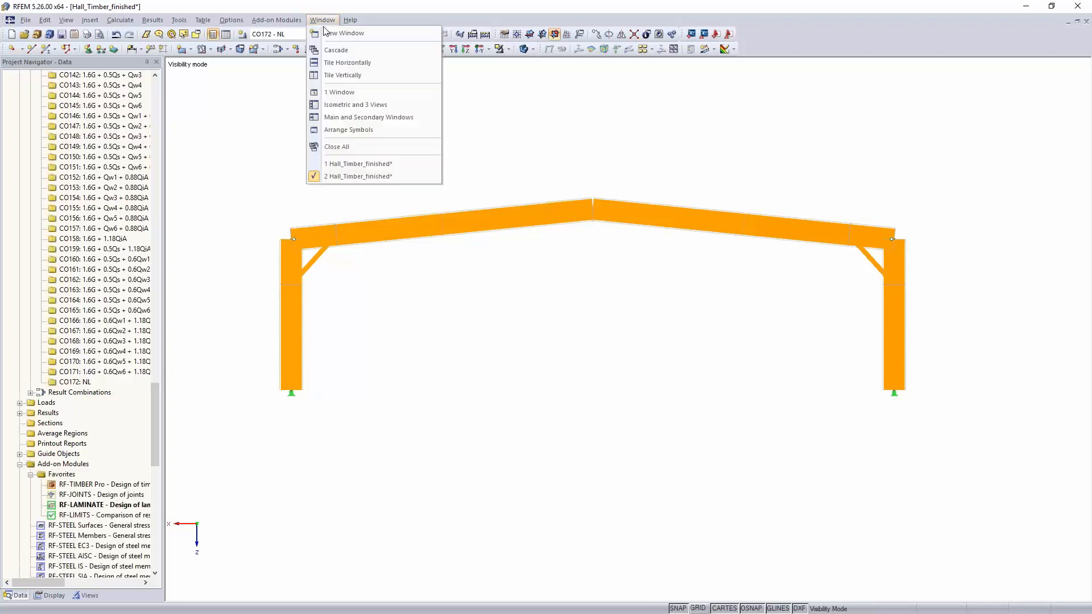
click(349, 64)
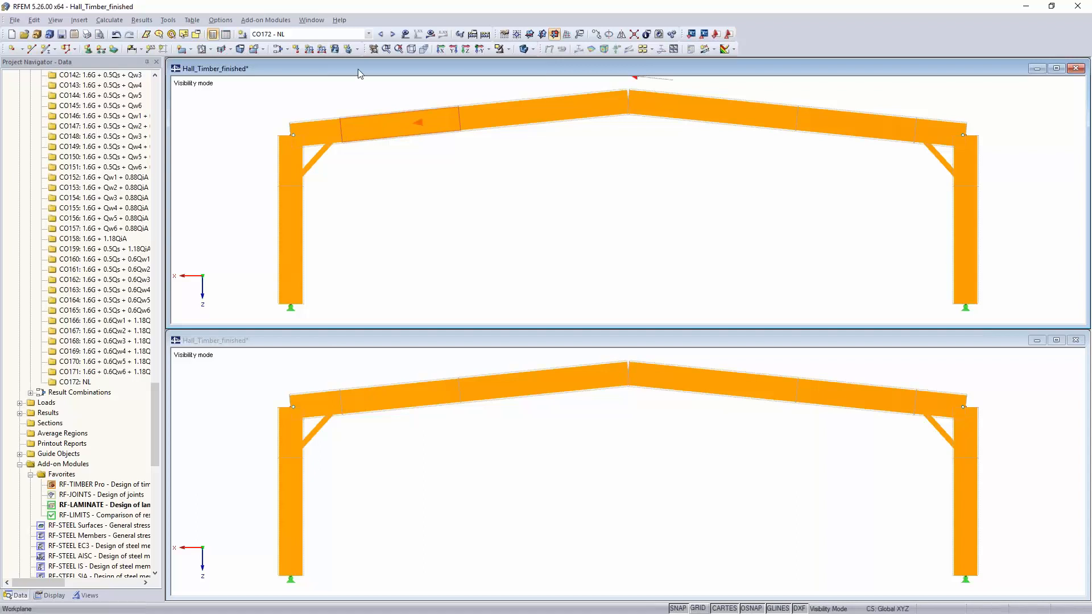
Set the upper window to load combination CO117 - 1.6G and calculate its results
click(369, 34)
scroll(354, 182, up, 5)
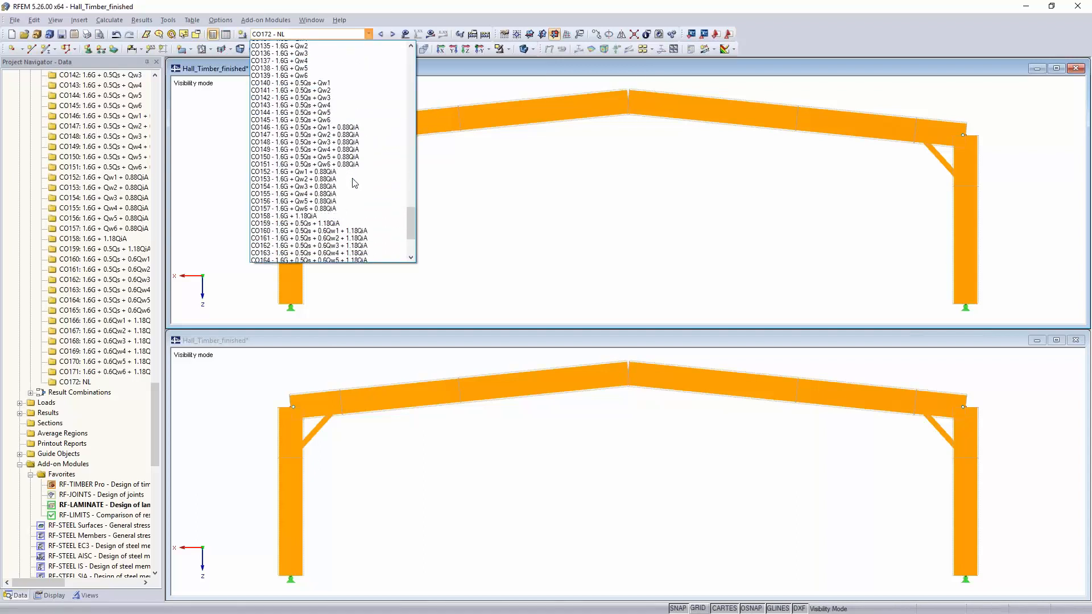
scroll(354, 182, up, 9)
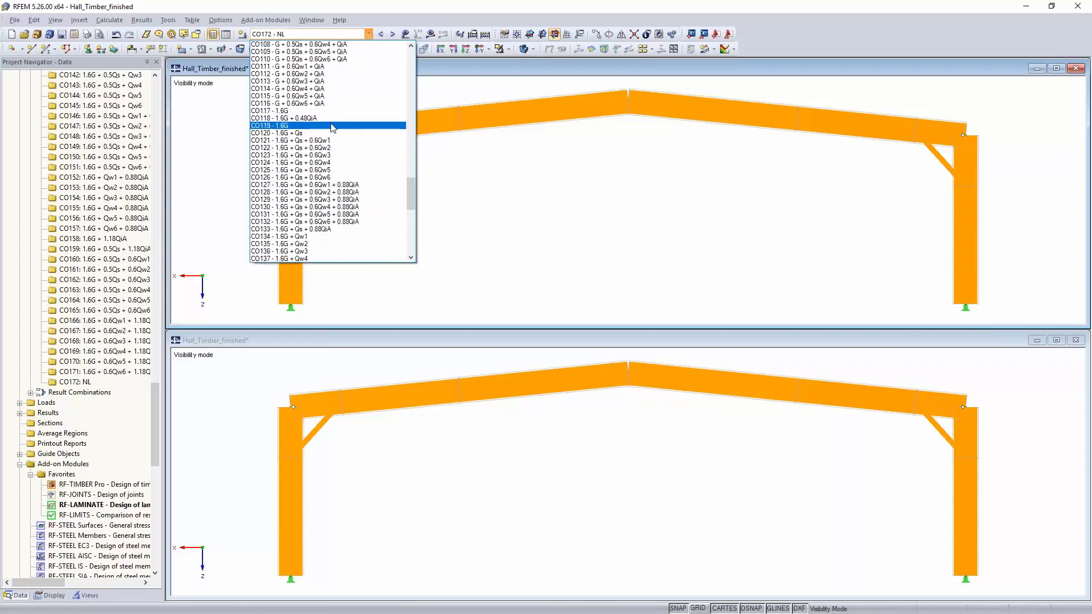
click(327, 111)
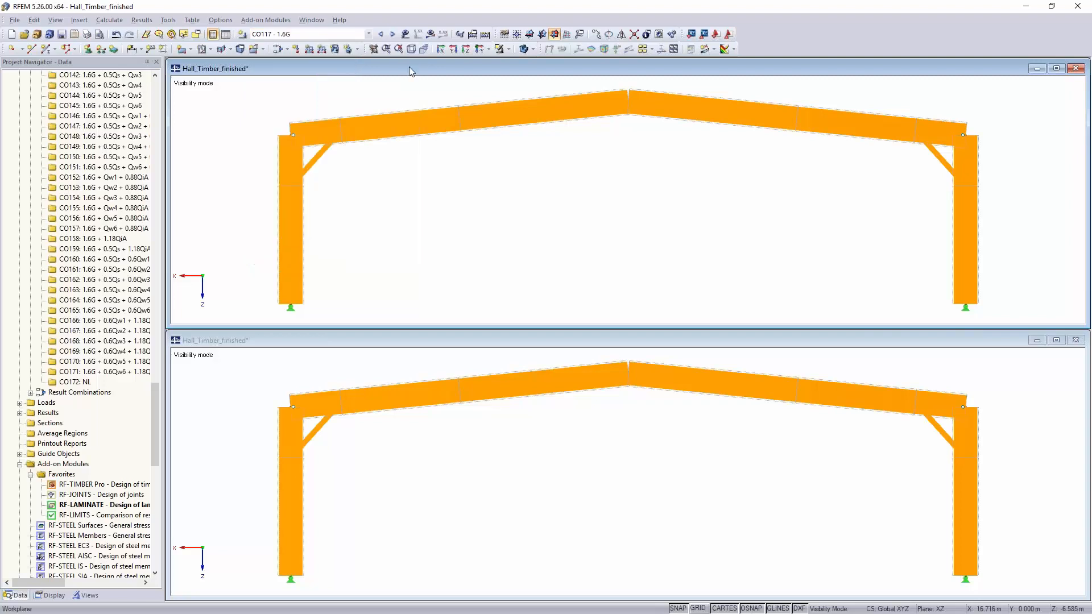
click(429, 34)
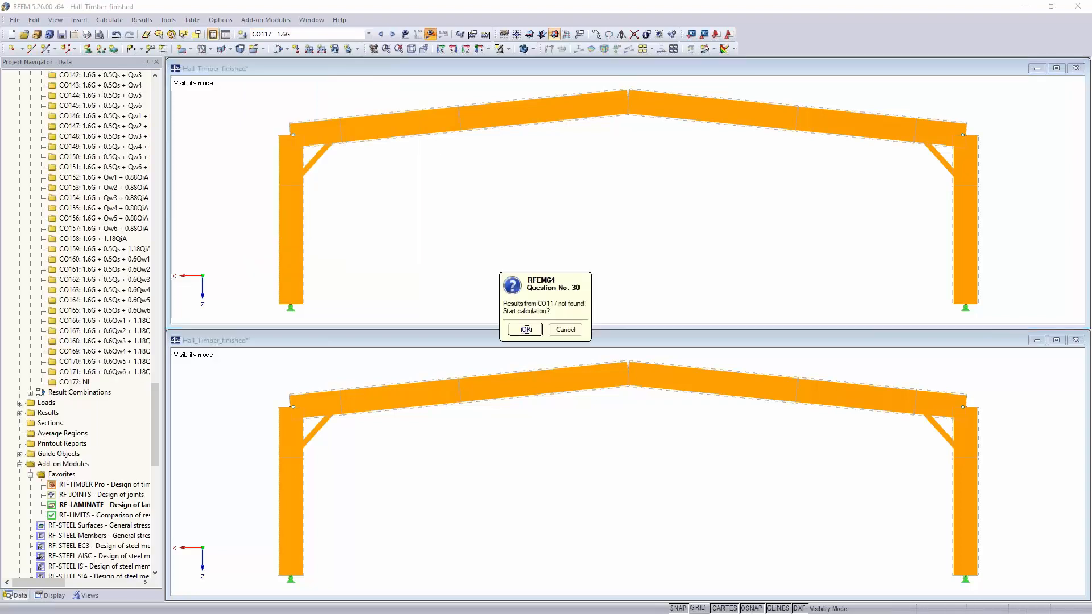
click(526, 330)
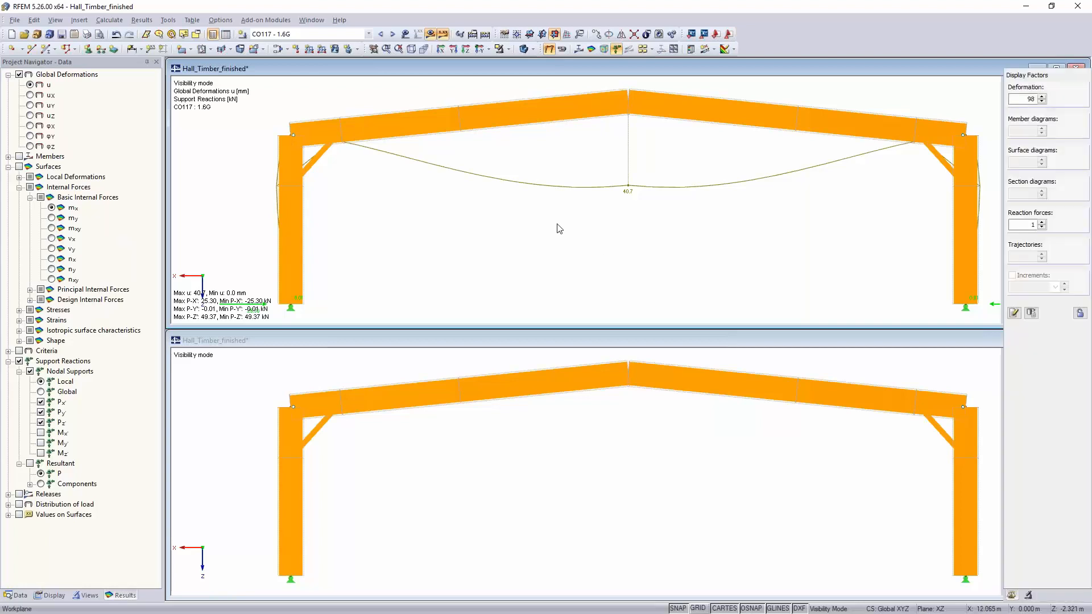
Display the loads of CO117 together with its deformation results in the upper window
scroll(557, 225, down, 2)
middle_drag(556, 225, 542, 259)
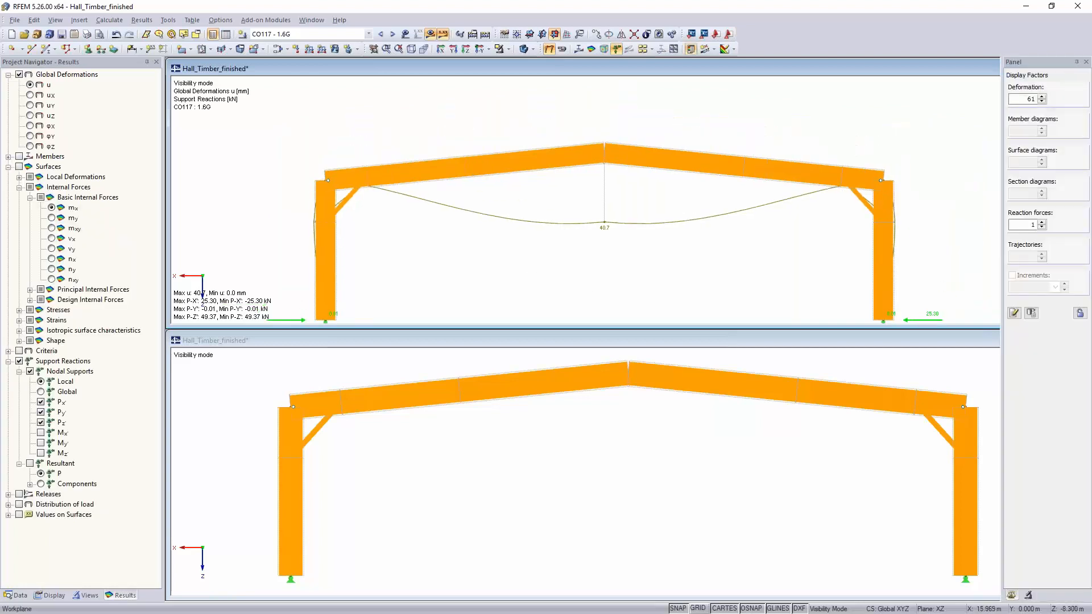
click(405, 34)
scroll(500, 218, down, 1)
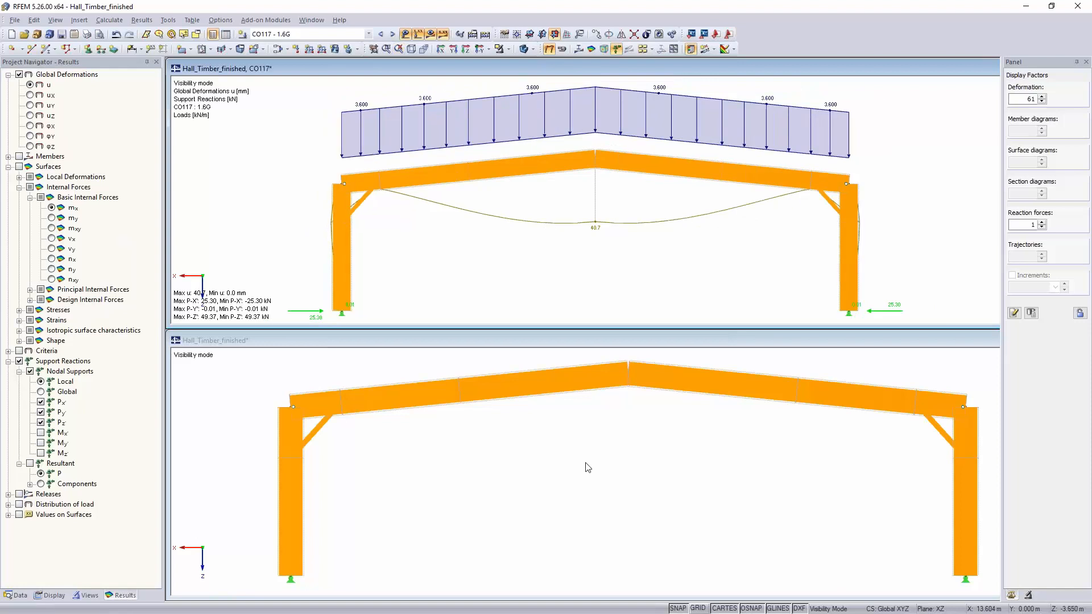
Display the loads of CO172 - NL in the lower window and calculate its results
scroll(587, 468, down, 5)
click(589, 465)
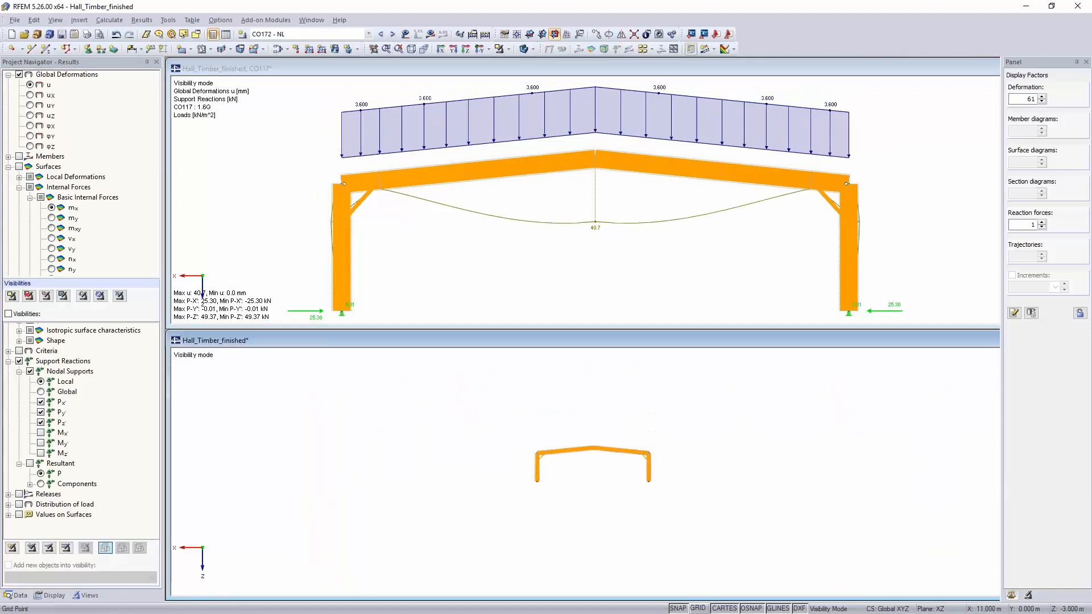
scroll(587, 464, up, 6)
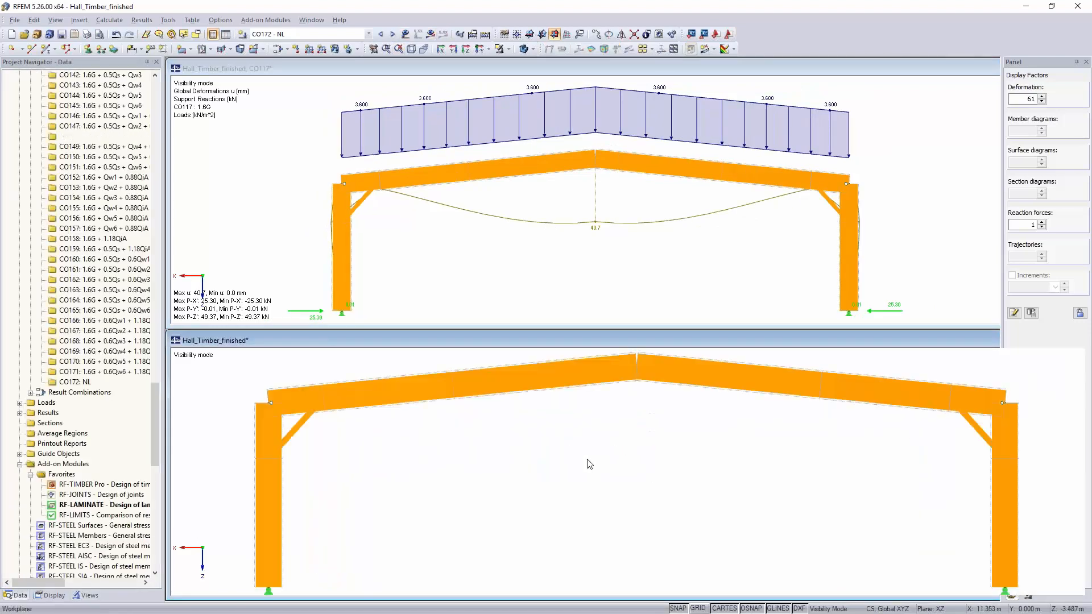
scroll(587, 463, down, 3)
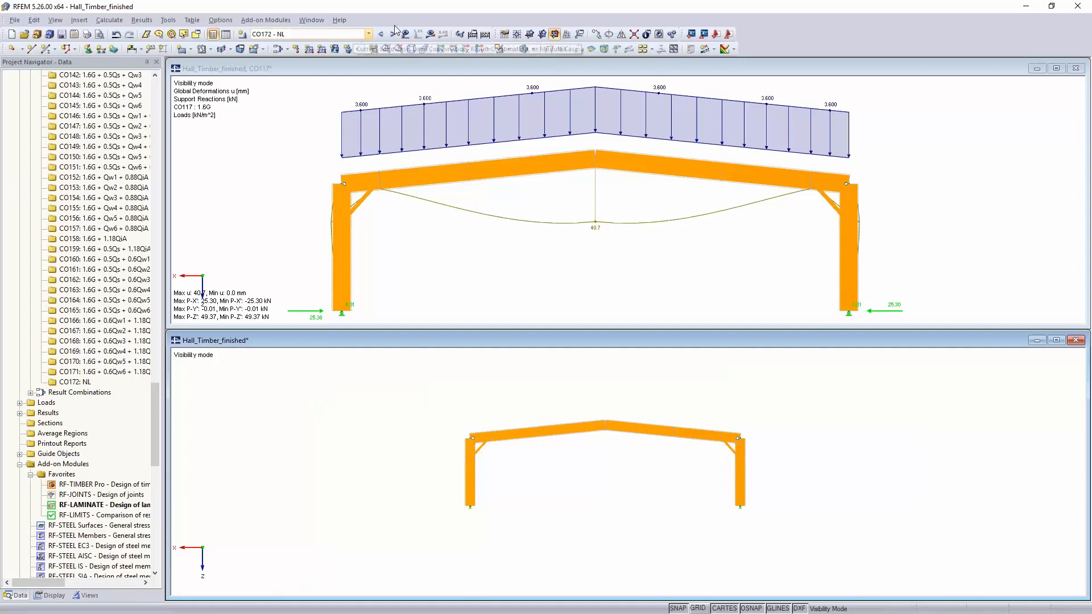
click(418, 33)
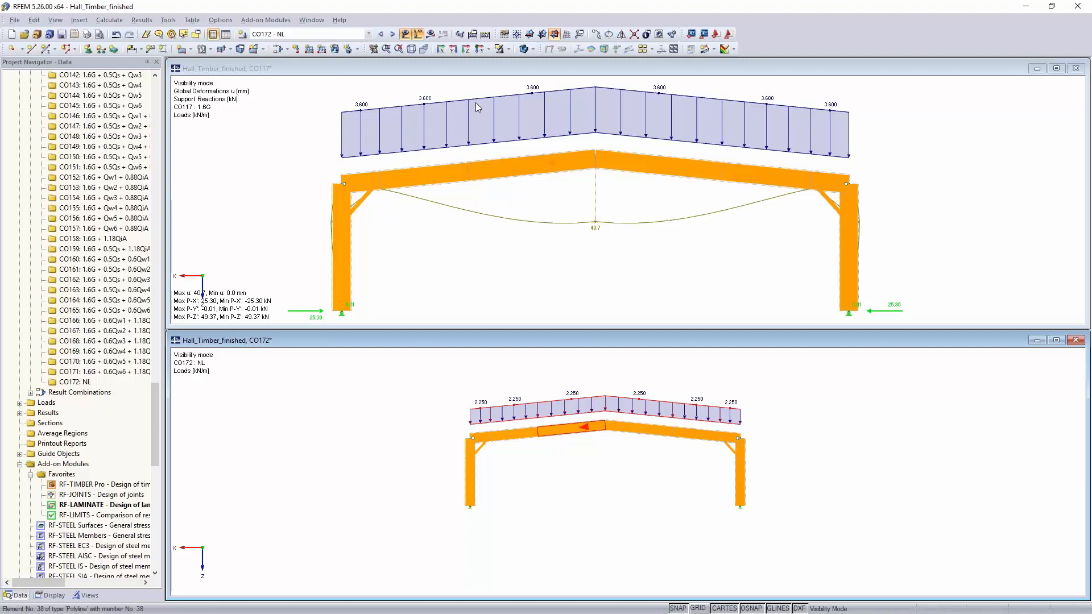
click(430, 35)
click(523, 330)
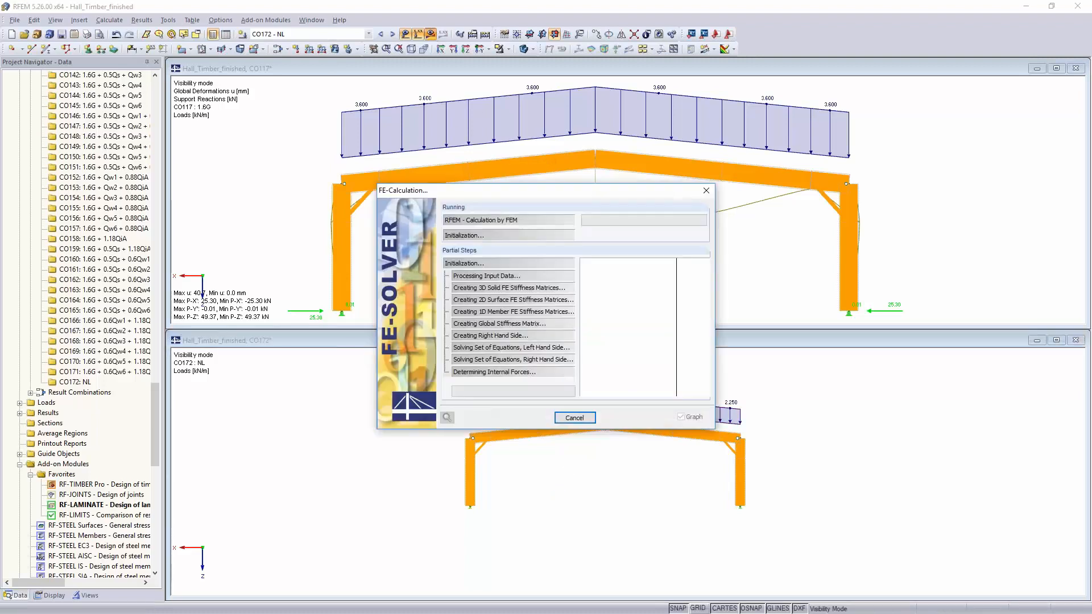
drag(522, 192, 200, 134)
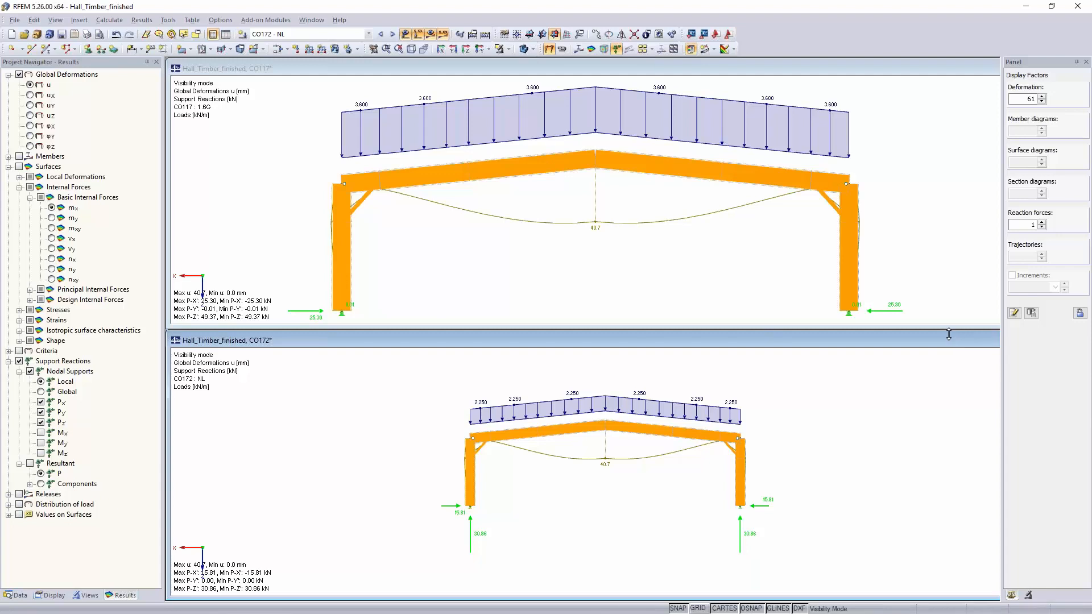
Close the CO172 window and maximize the remaining CO117 window
drag(884, 342, 476, 329)
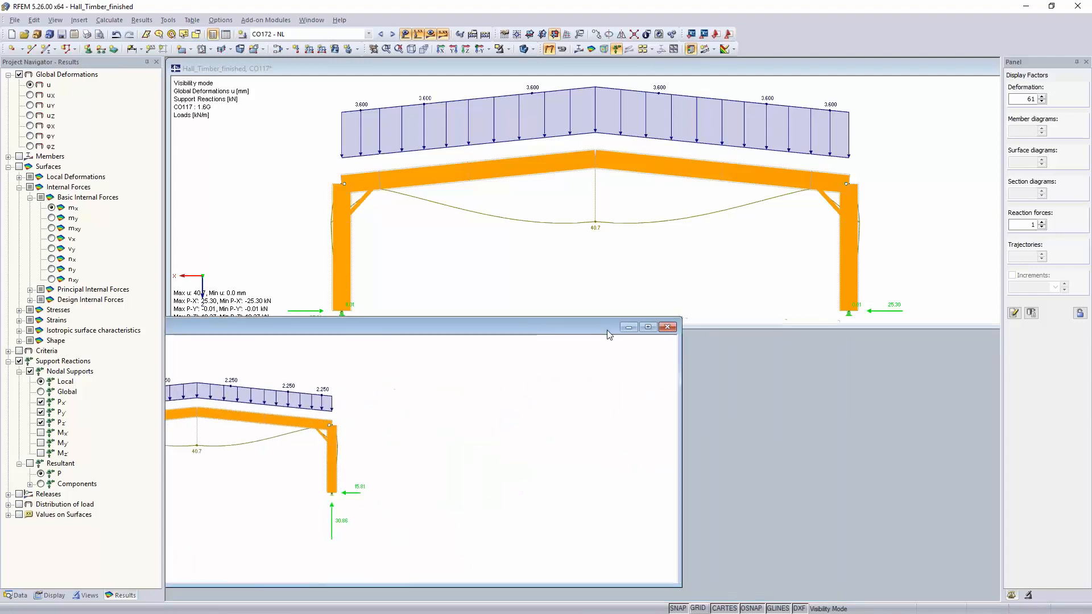
click(667, 327)
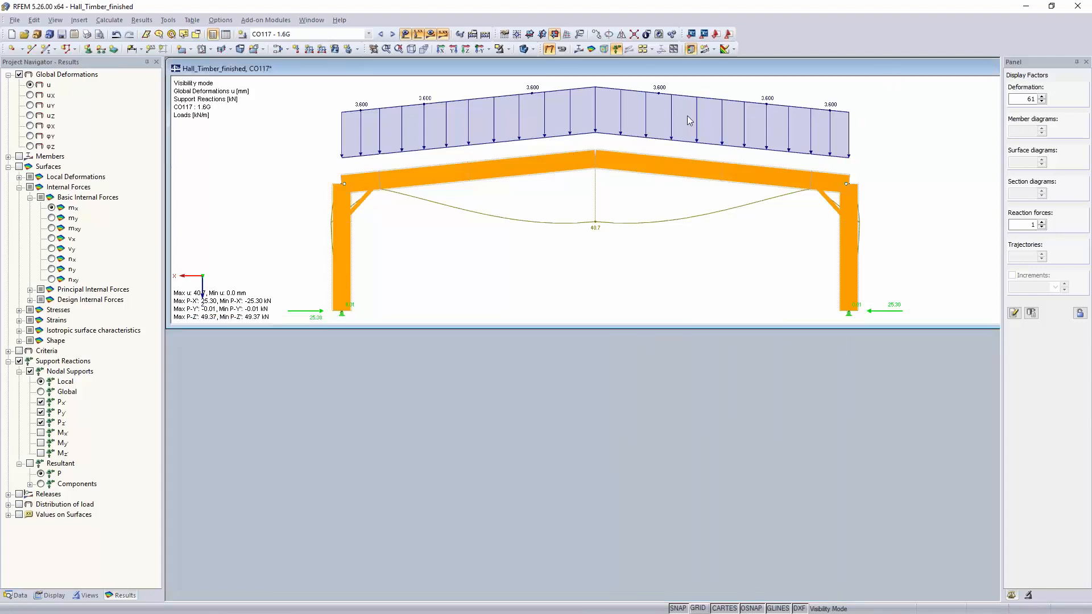
drag(759, 69, 433, 147)
click(735, 147)
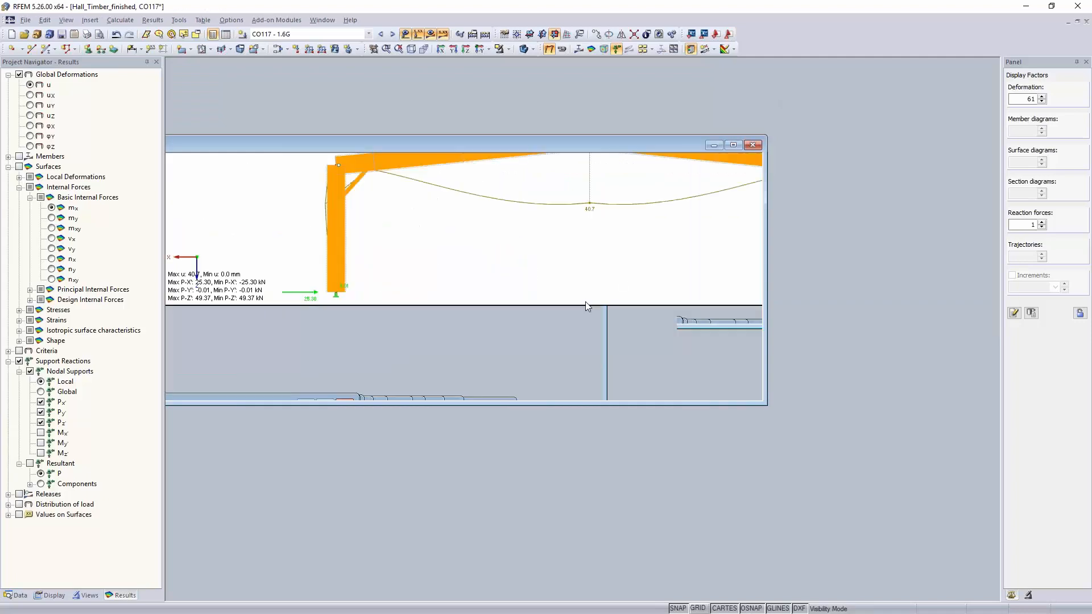
Cancel the visibility mode to show the whole timber hall and hide the loads
middle_drag(632, 310, 511, 419)
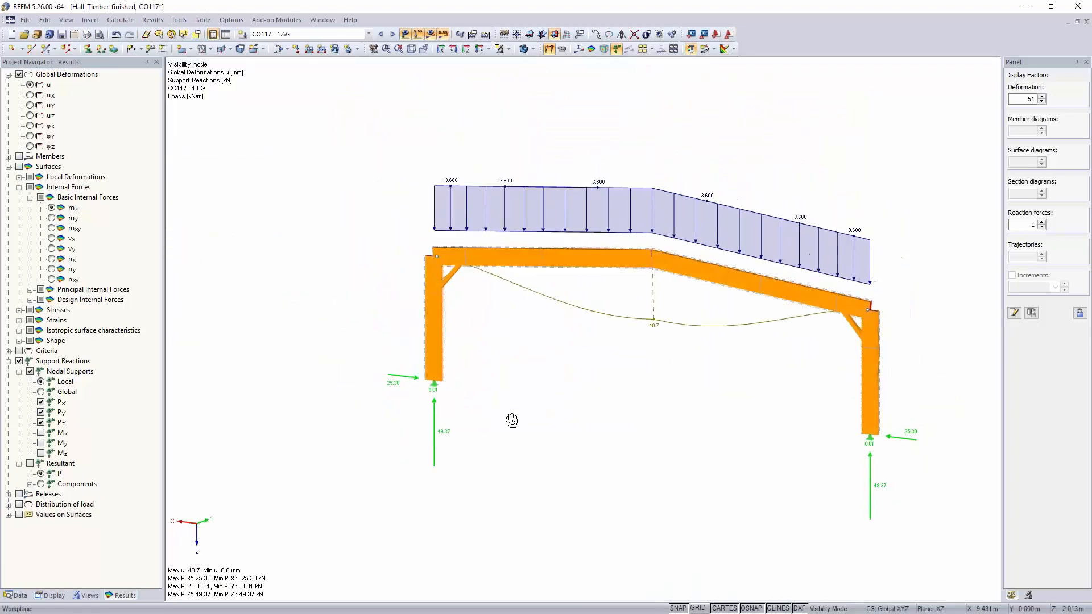
click(508, 49)
click(529, 146)
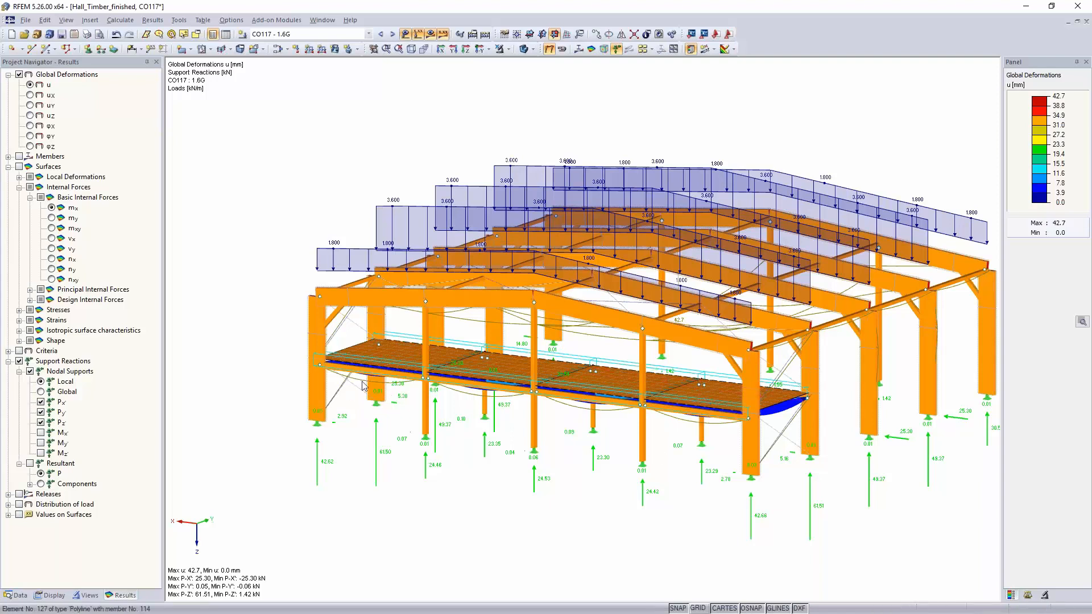
mouse_move(470, 497)
middle_down()
mouse_move(448, 487)
mouse_move(504, 502)
mouse_move(483, 493)
middle_up()
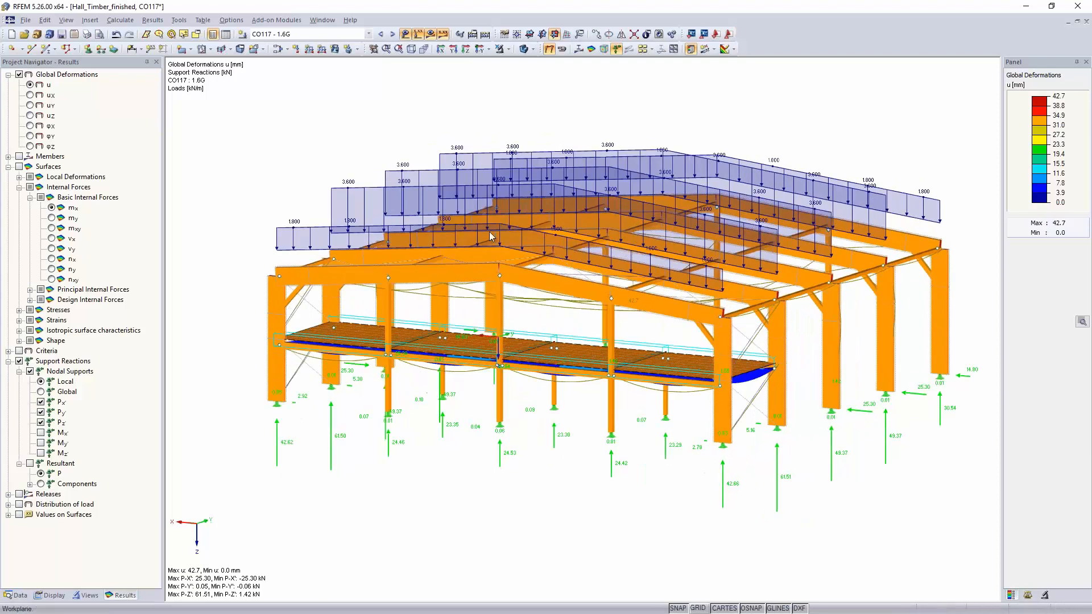
click(405, 34)
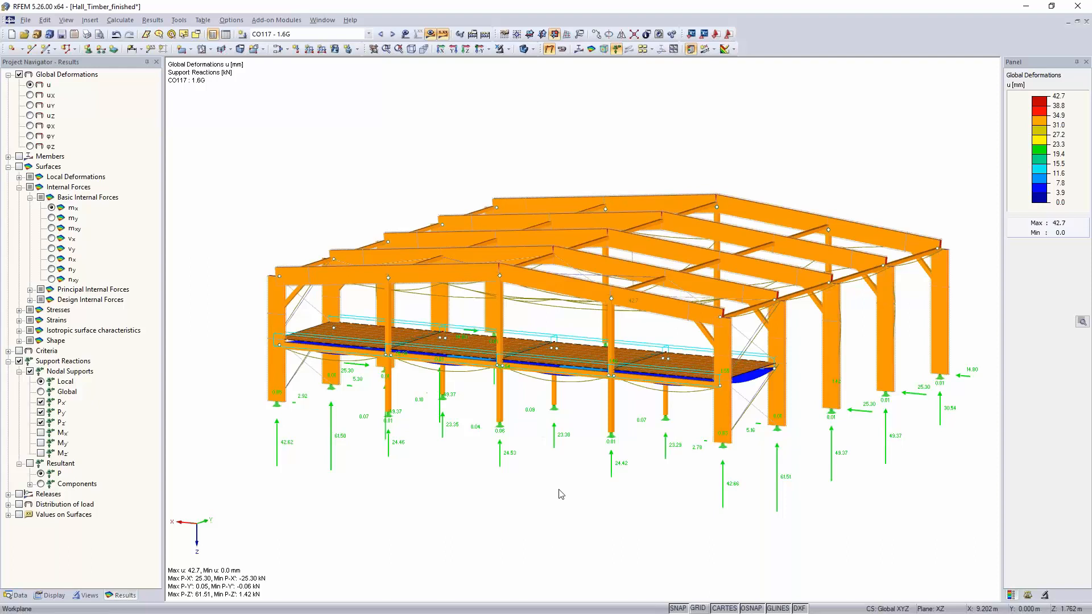
middle_drag(493, 390, 519, 354)
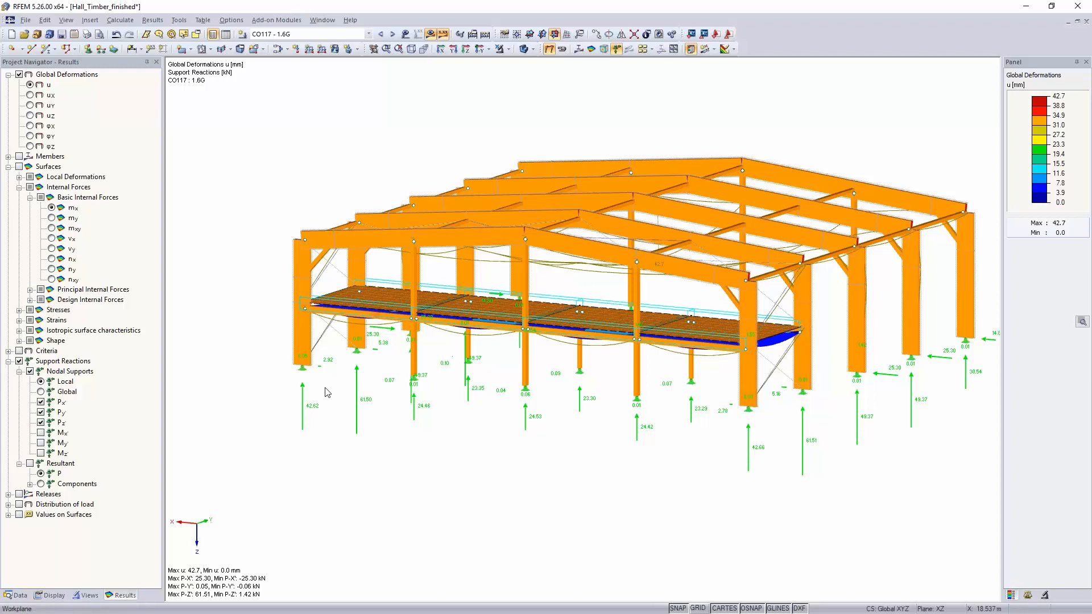
Examine the spring constants of the line release type used on the floor slab's line 104, leaving the settings unchanged
double_click(447, 289)
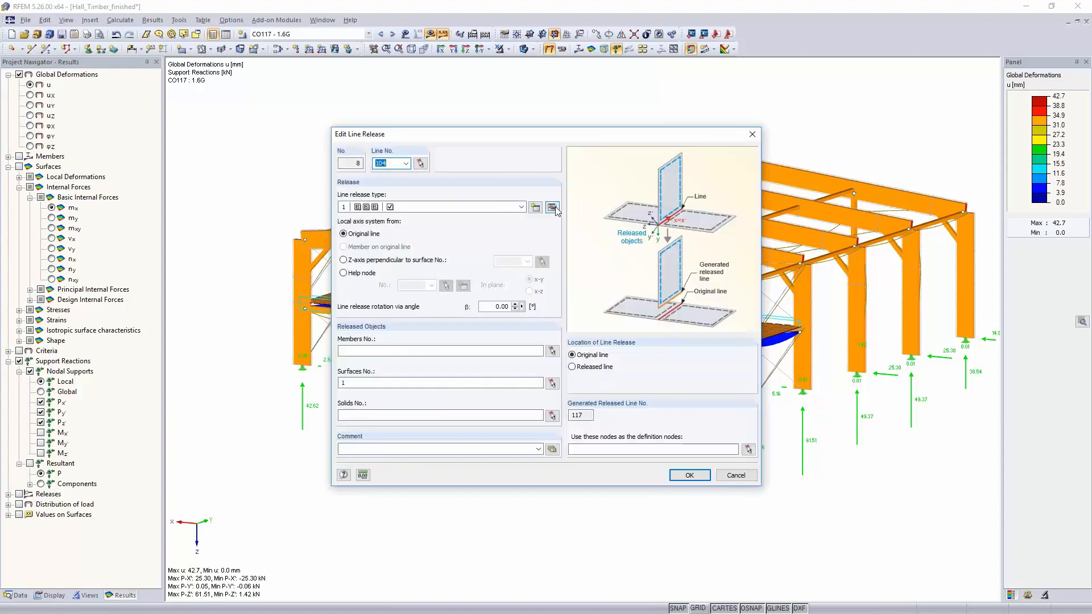
click(552, 208)
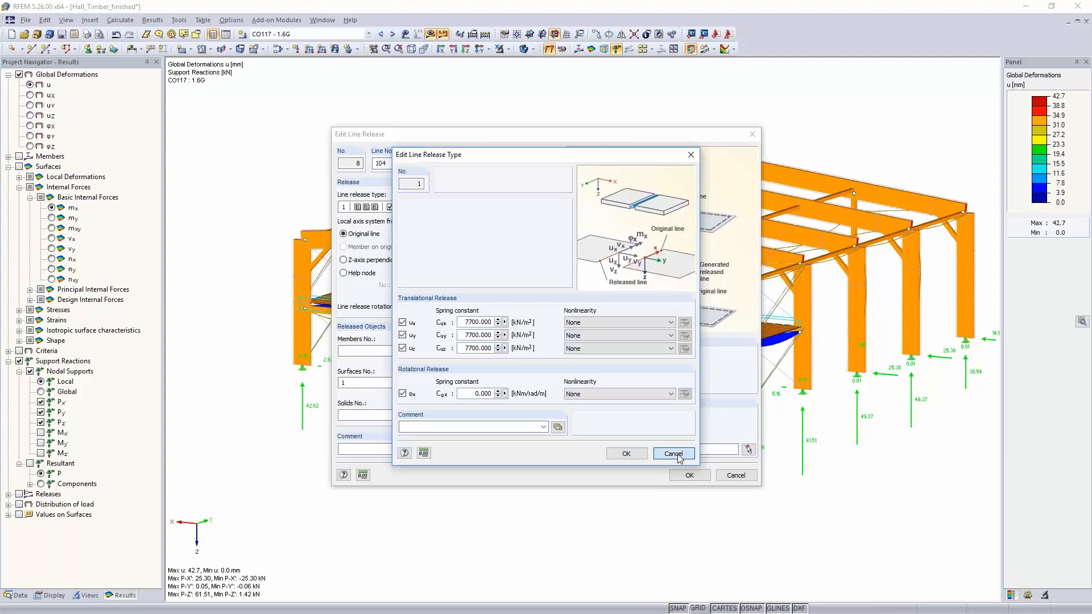
click(674, 453)
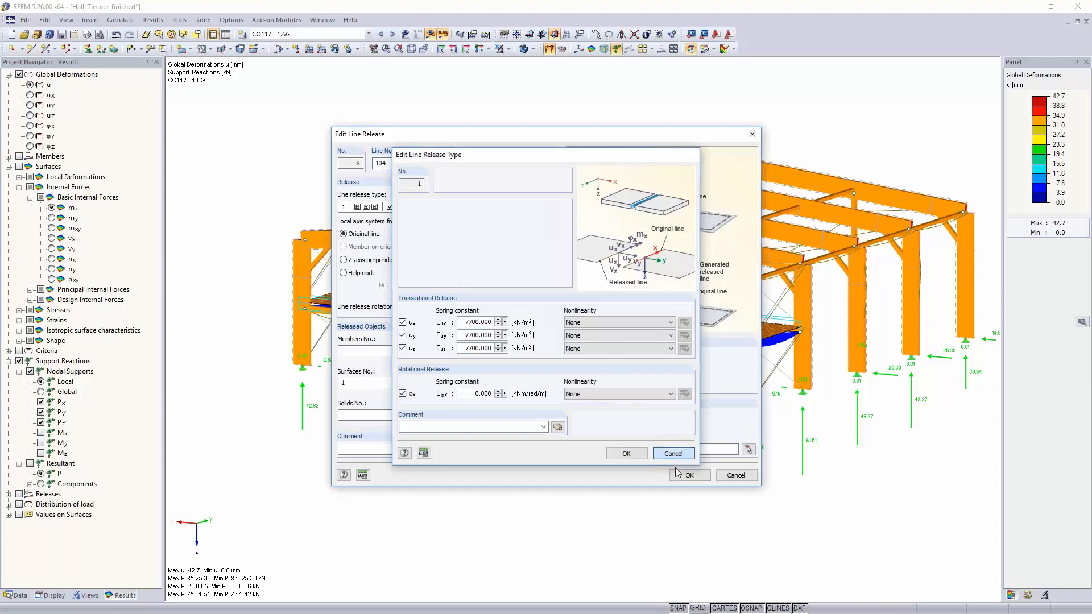
click(739, 476)
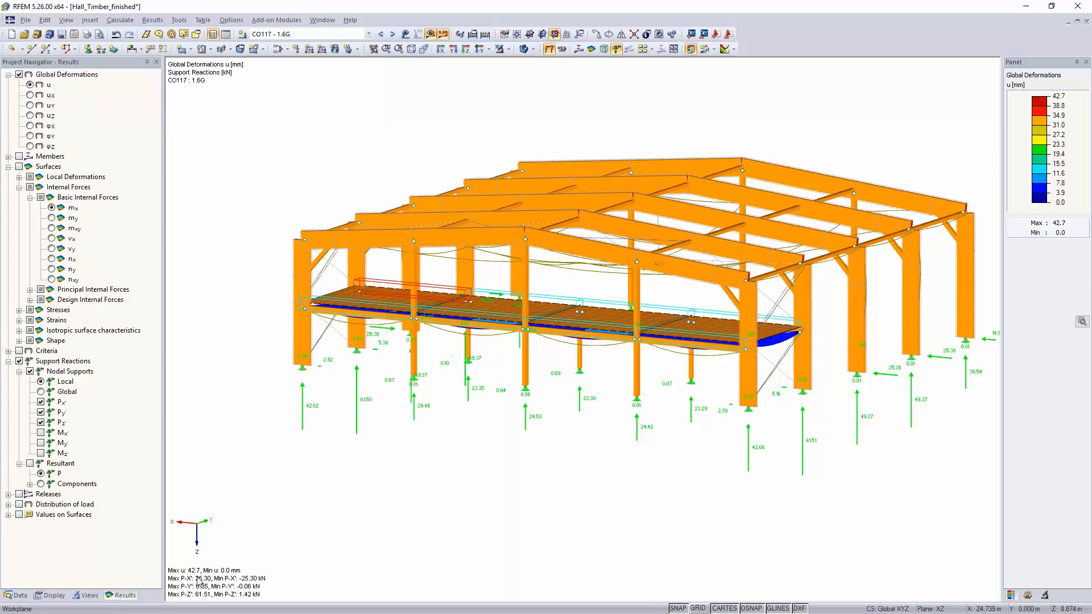
Open the model's load combinations for editing from the load cases and combinations in the project data
click(25, 596)
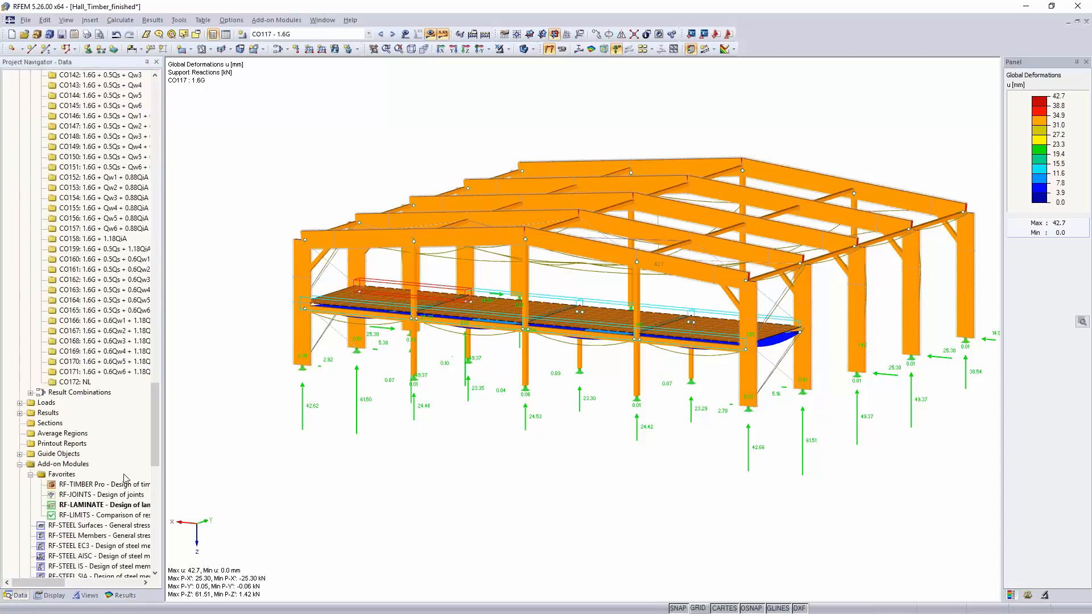
scroll(125, 477, up, 20)
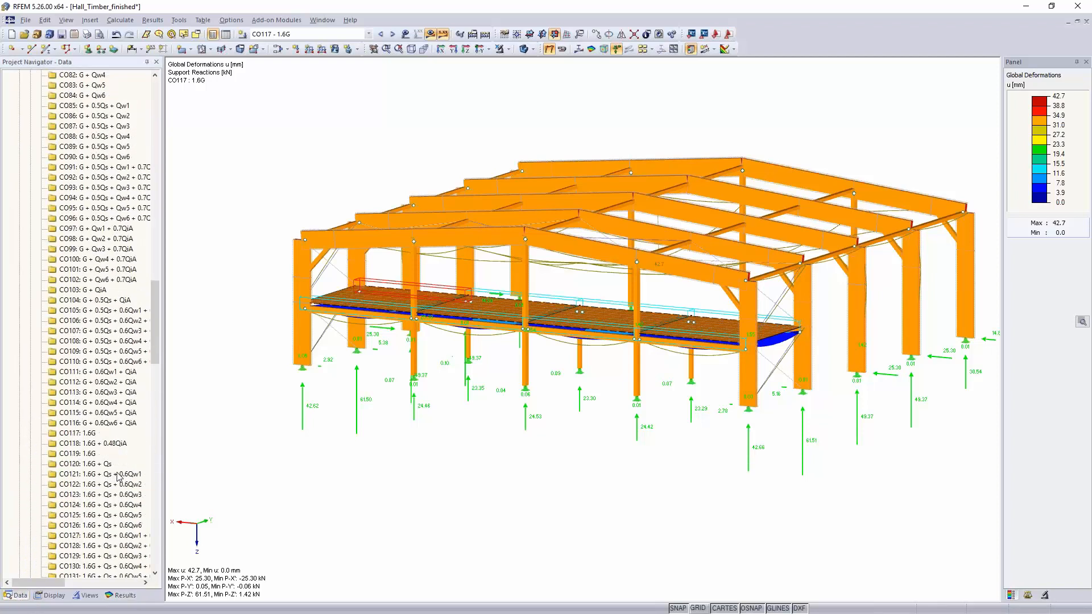
scroll(118, 476, up, 15)
scroll(108, 470, up, 14)
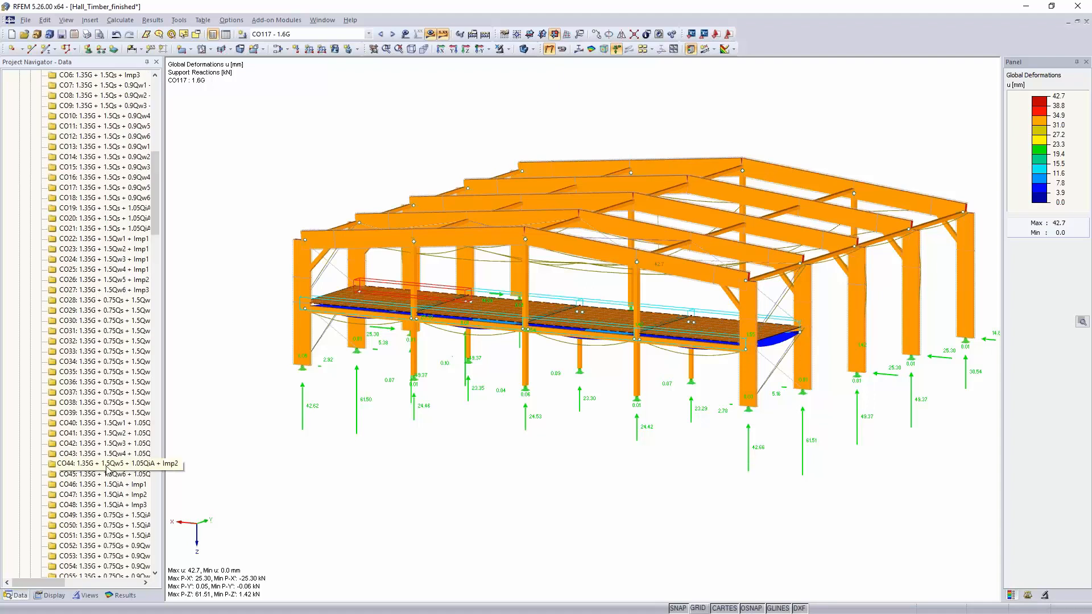
click(72, 300)
right_click(72, 301)
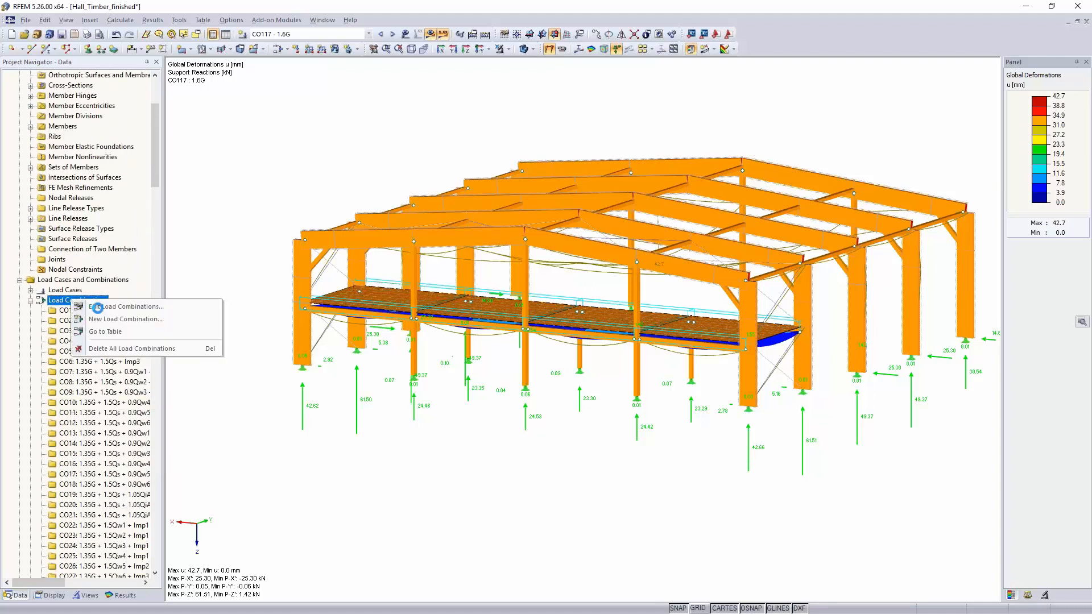
click(98, 308)
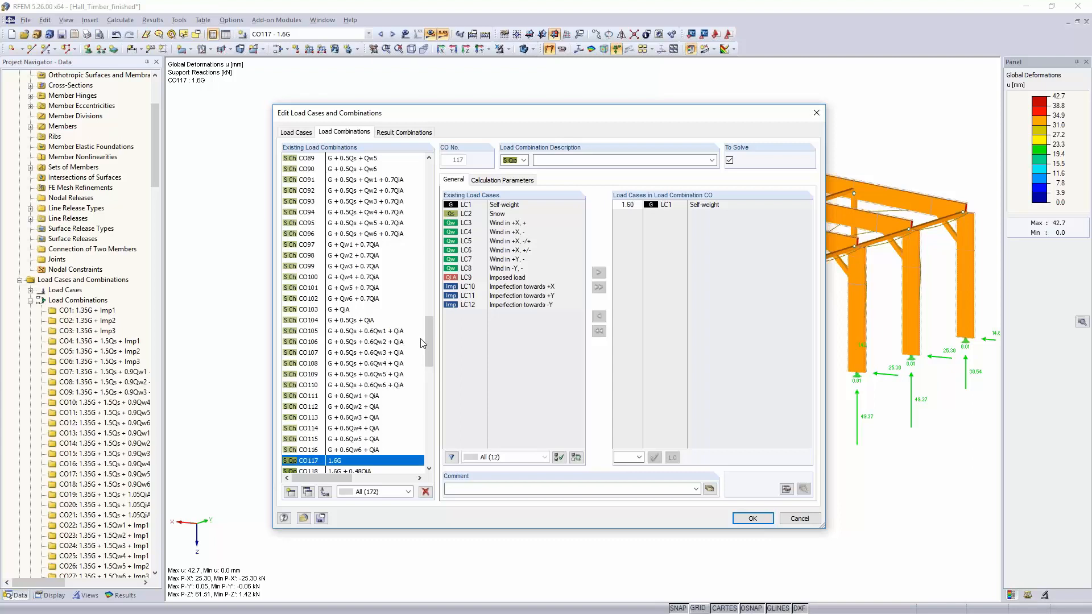
Select load combinations CO1 to CO63 together and activate Modify stiffness in their calculation parameters
drag(428, 344, 426, 176)
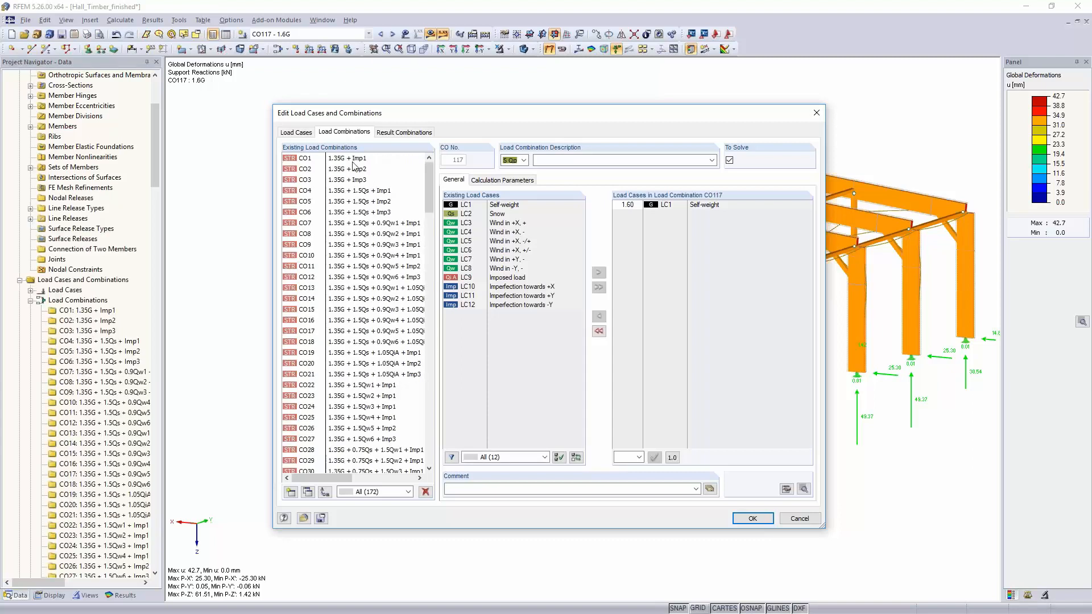
click(346, 159)
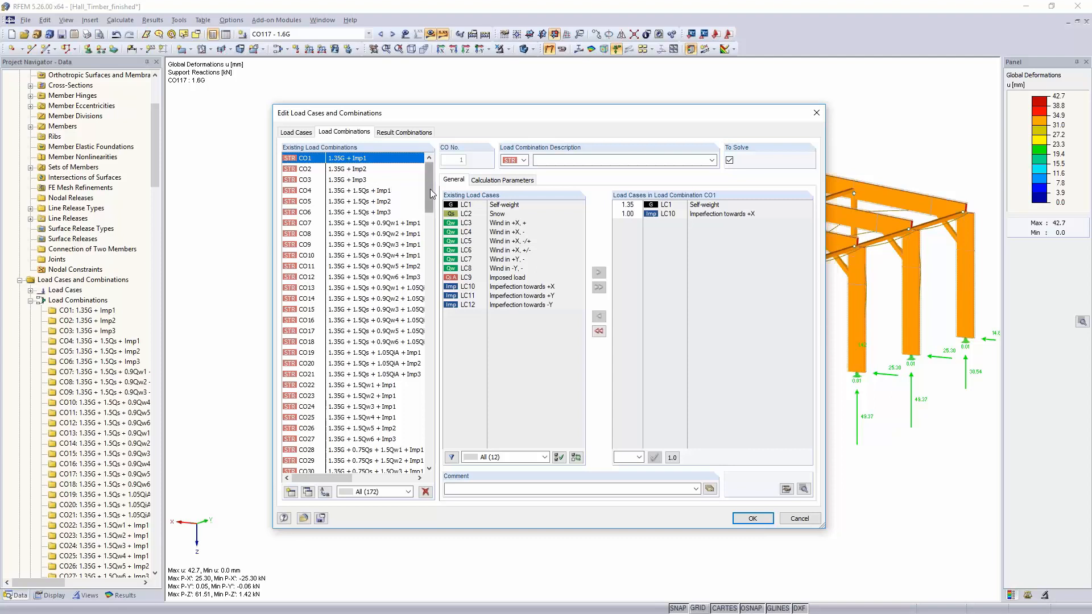
drag(429, 189, 428, 287)
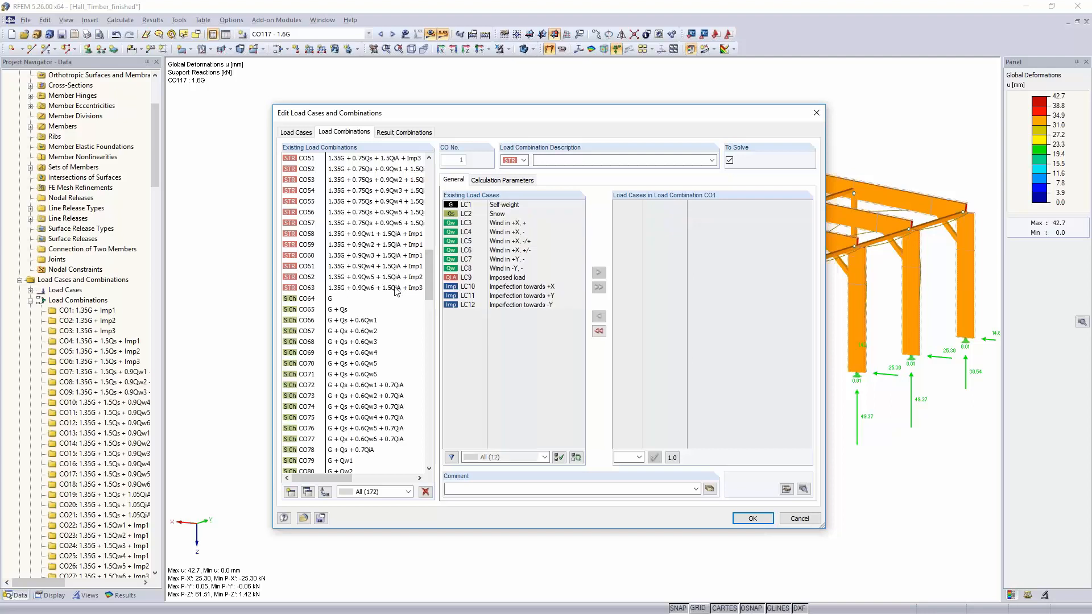
shift+click(396, 289)
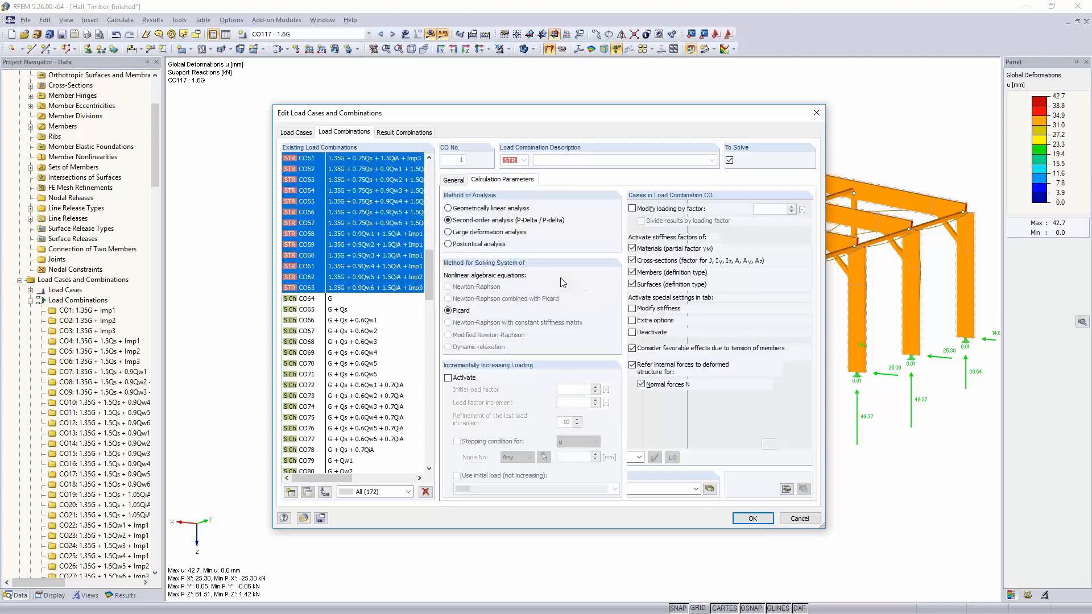
click(632, 309)
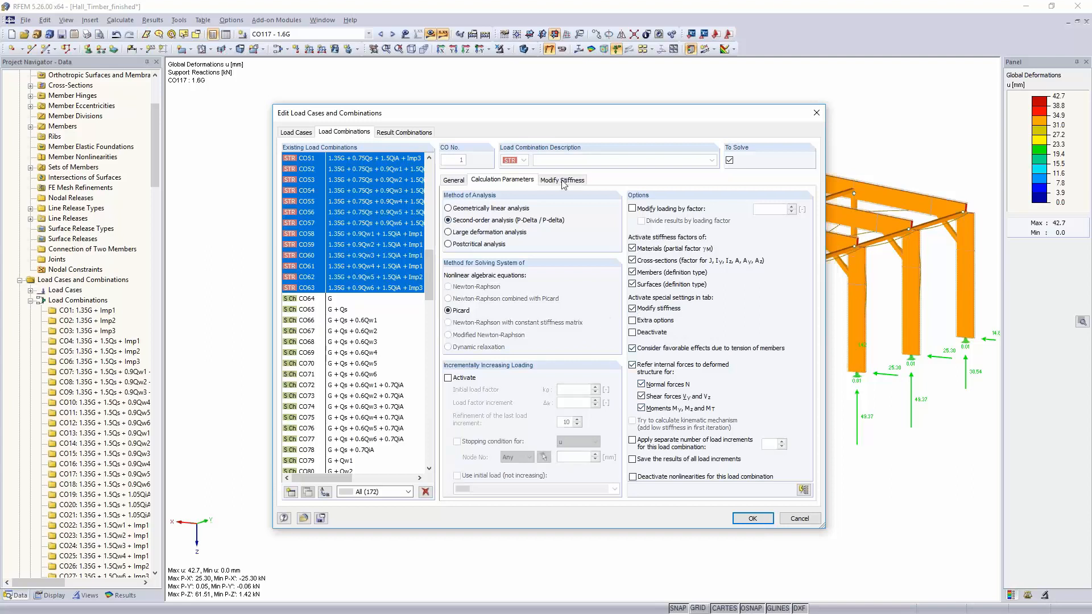
Multiply the stiffness of line hinges and line releases by 0.667 for CO1 to CO63 and accept deleting the affected results
click(563, 181)
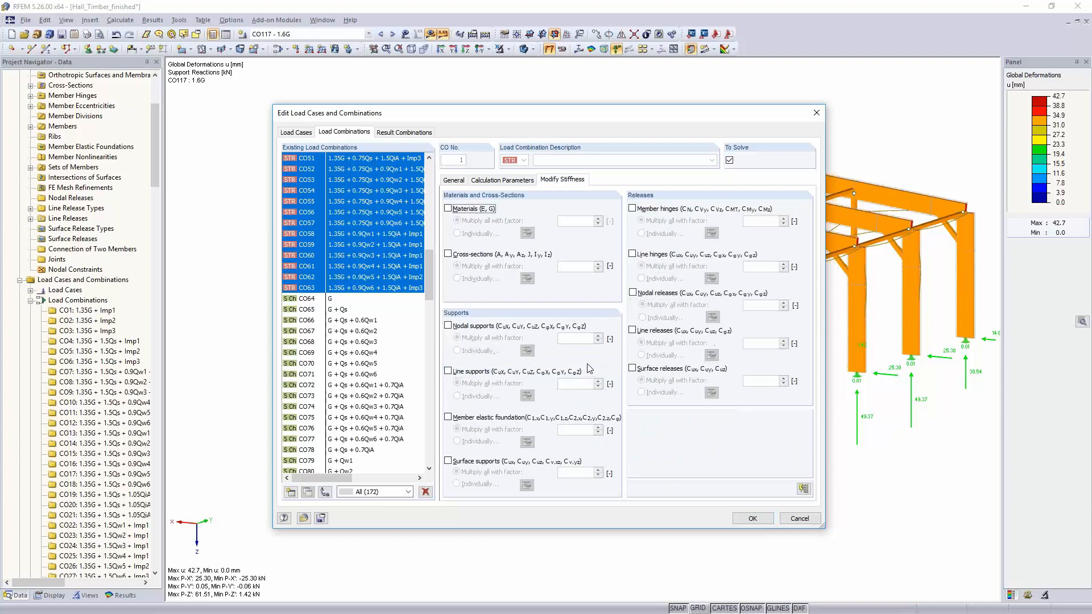
click(632, 254)
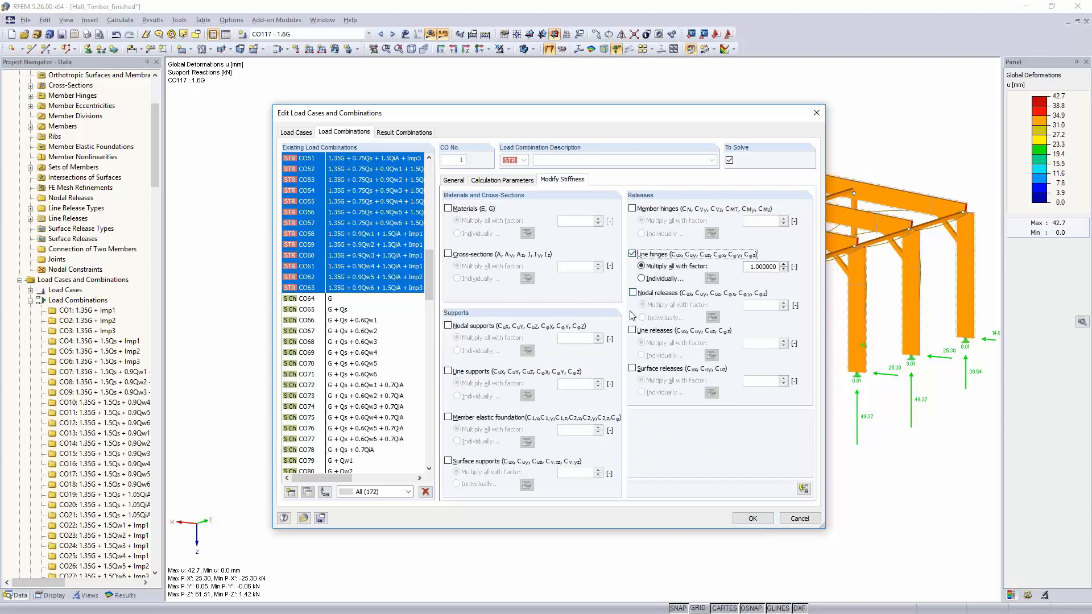
click(632, 330)
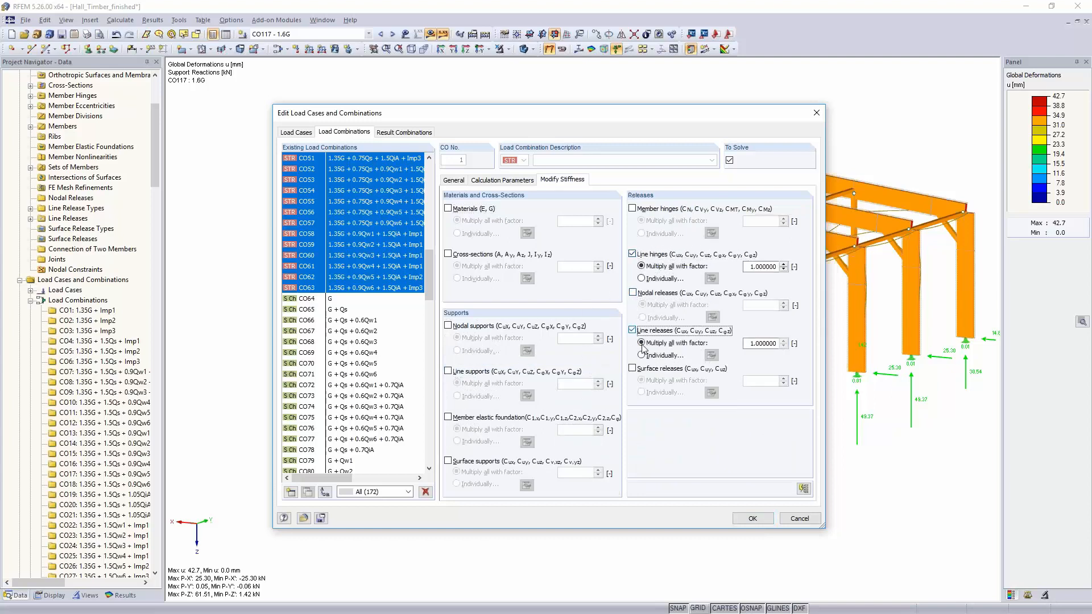
double_click(750, 266)
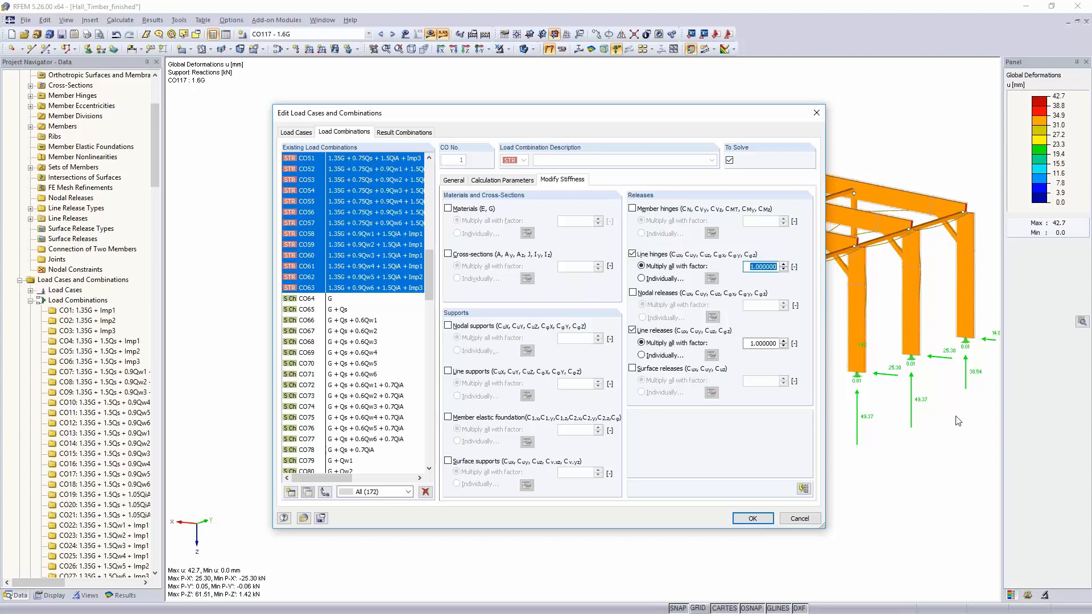
text(0,667)
double_click(750, 344)
text(0,667)
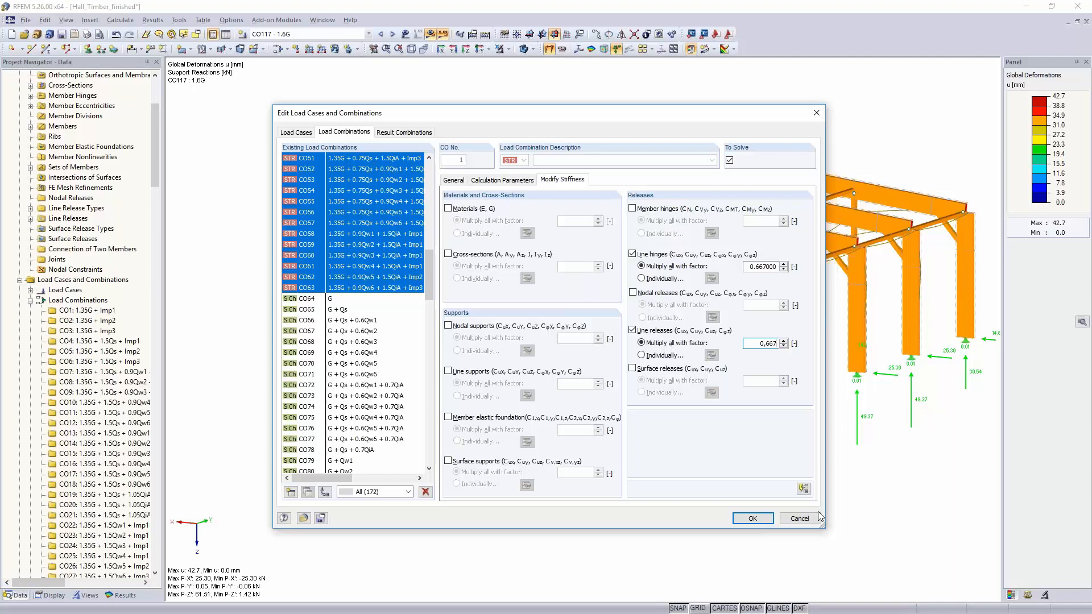
click(752, 518)
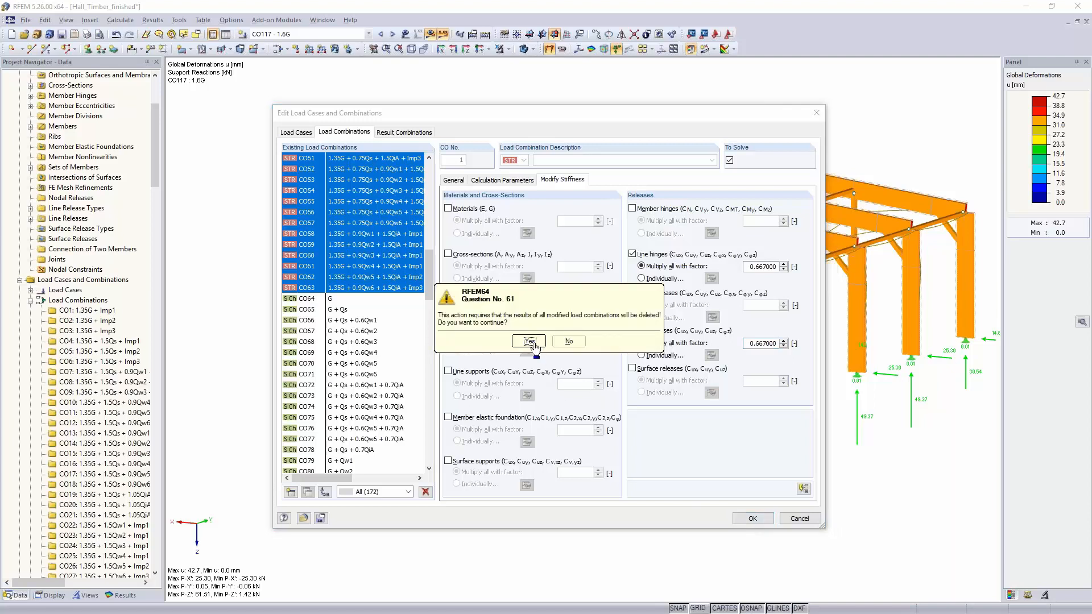
click(530, 341)
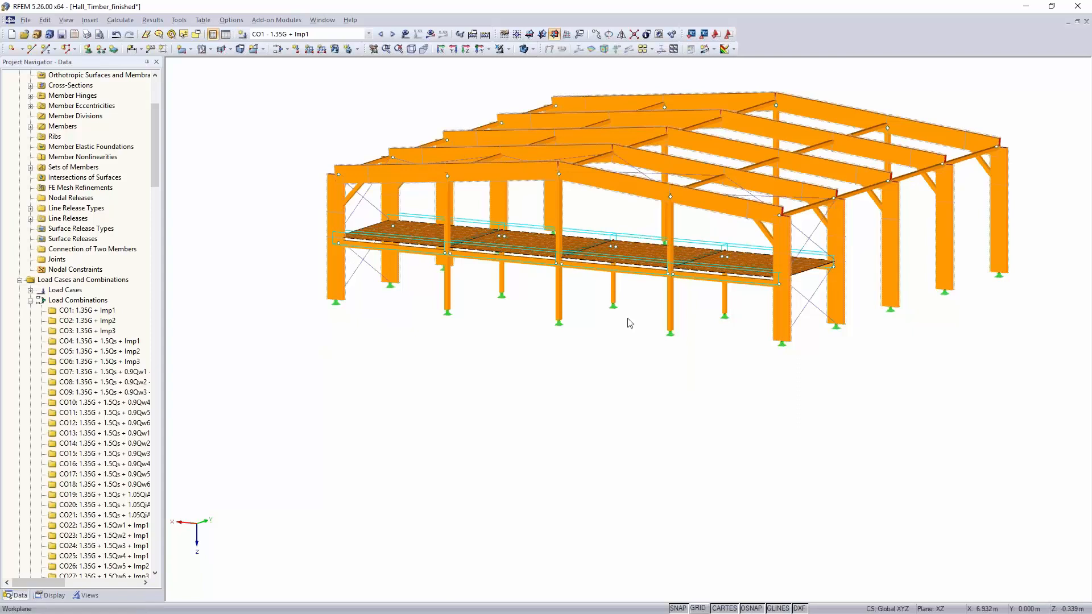
Open the RF-LAMINATE add-on module for the design of laminate surfaces
middle_drag(632, 347, 550, 436)
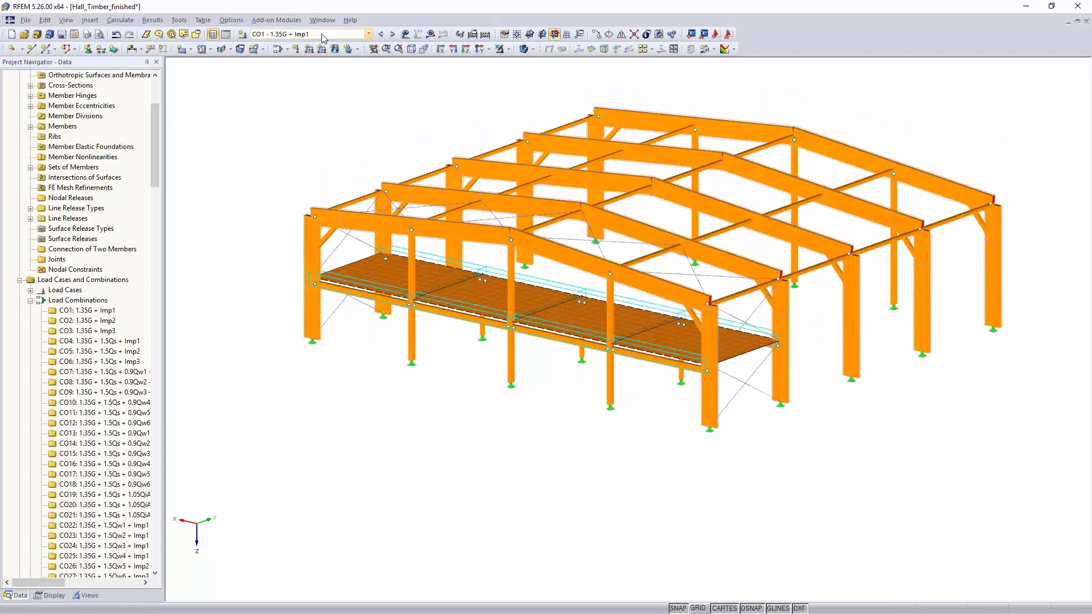
click(282, 23)
mouse_move(276, 176)
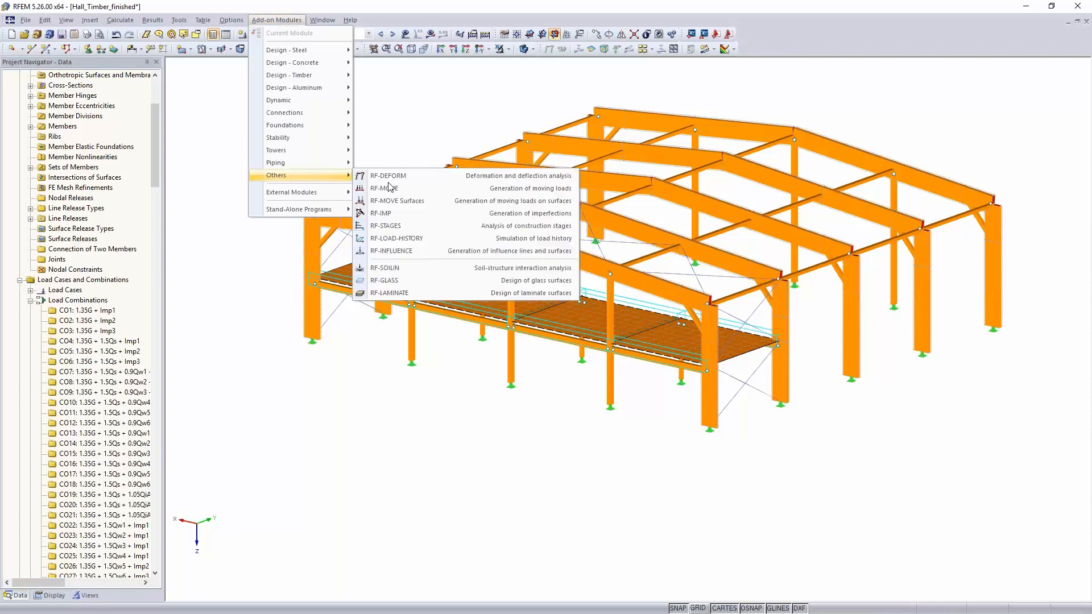
click(429, 292)
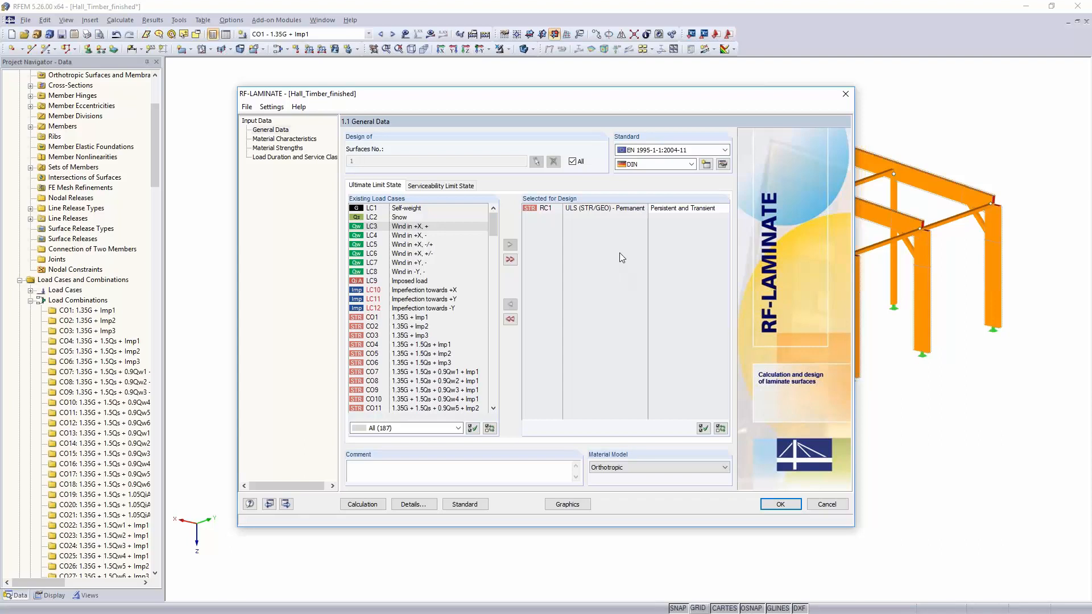
Replace result combination RC1 with load combination CO48 in the ultimate limit state design selection
double_click(599, 212)
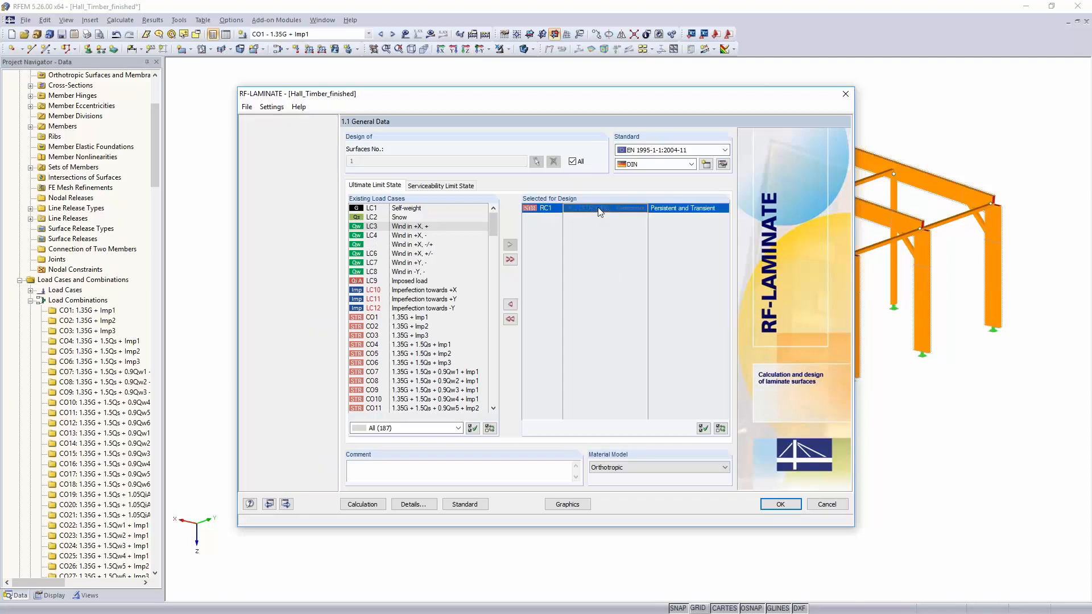
scroll(421, 357, down, 5)
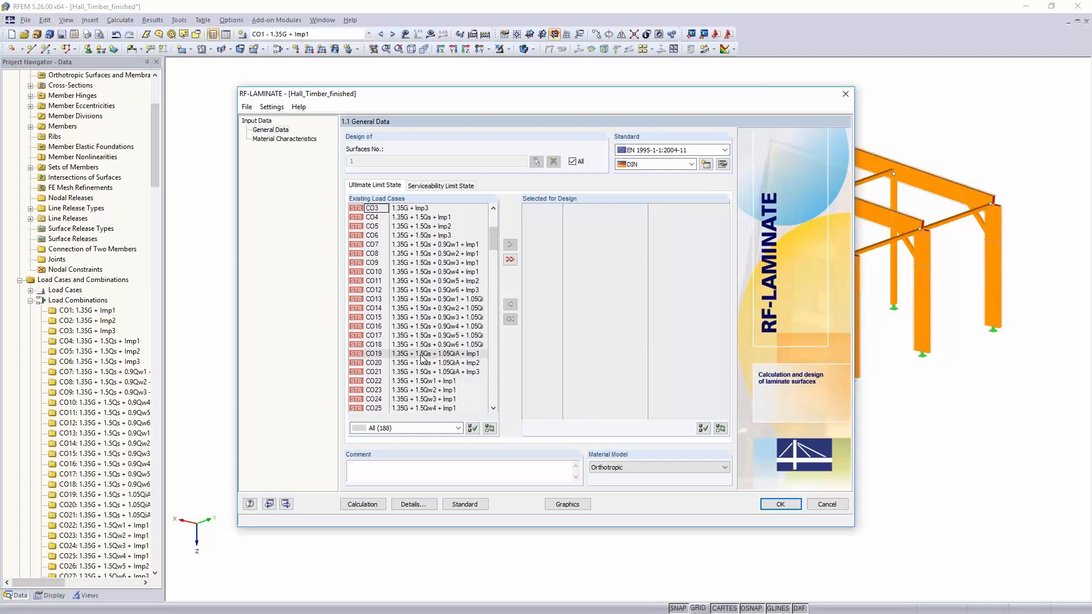
scroll(421, 357, down, 5)
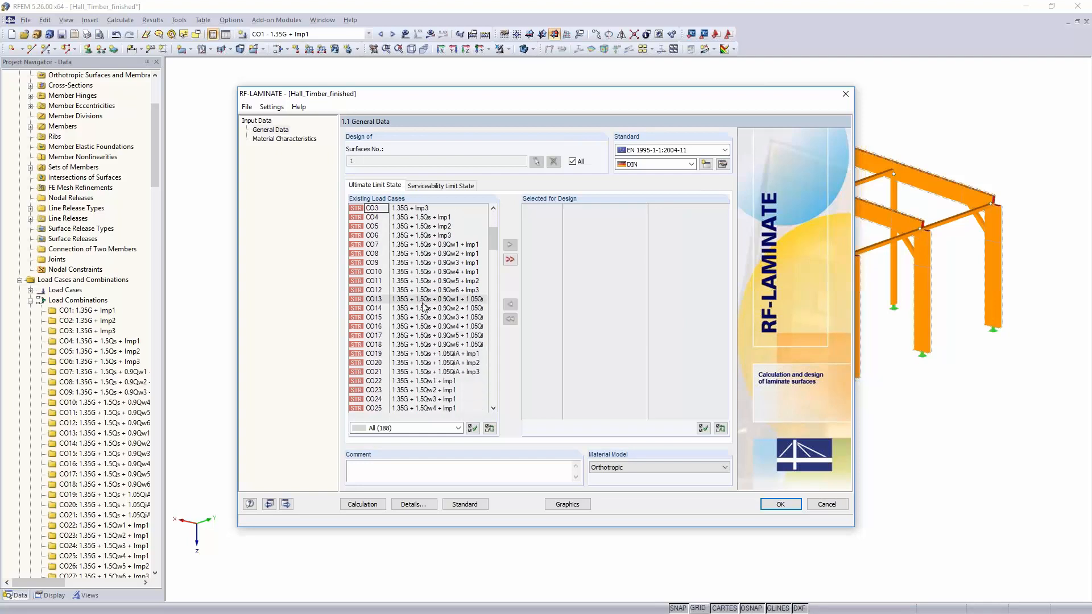
scroll(422, 308, down, 2)
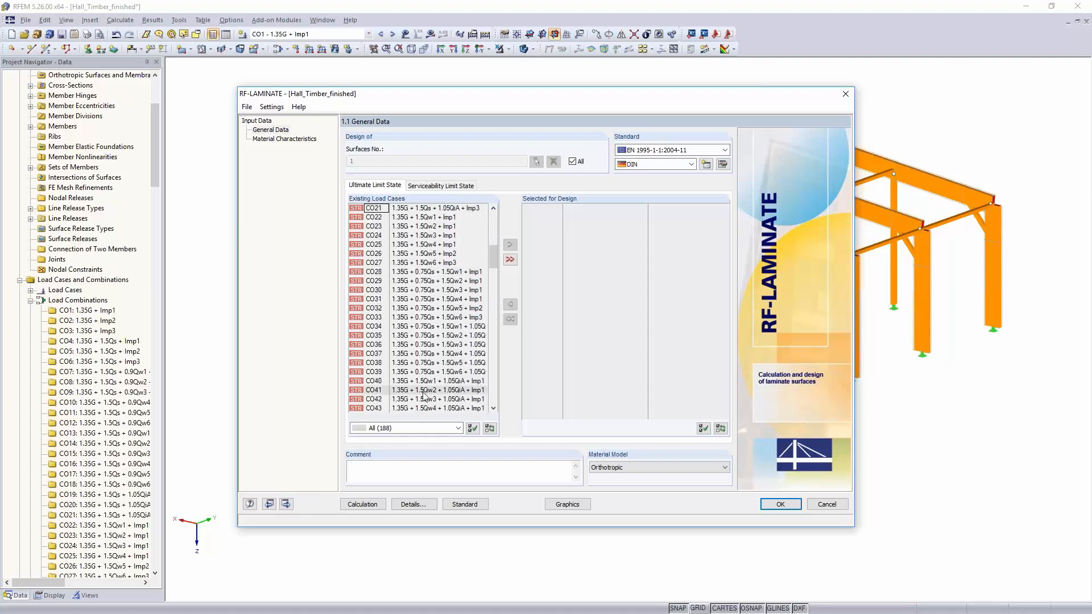
scroll(429, 367, down, 4)
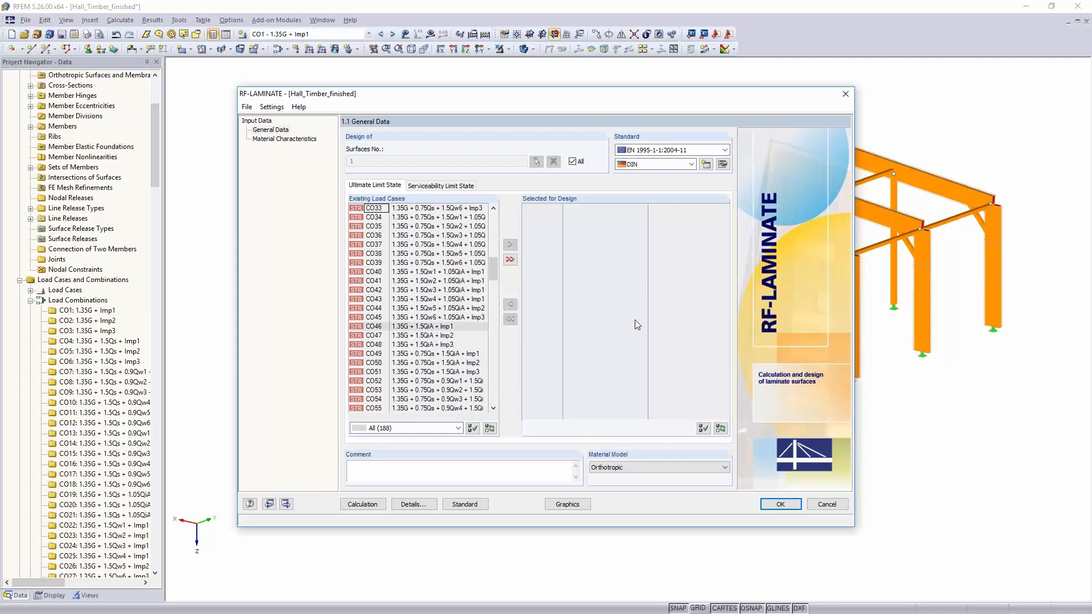
click(401, 347)
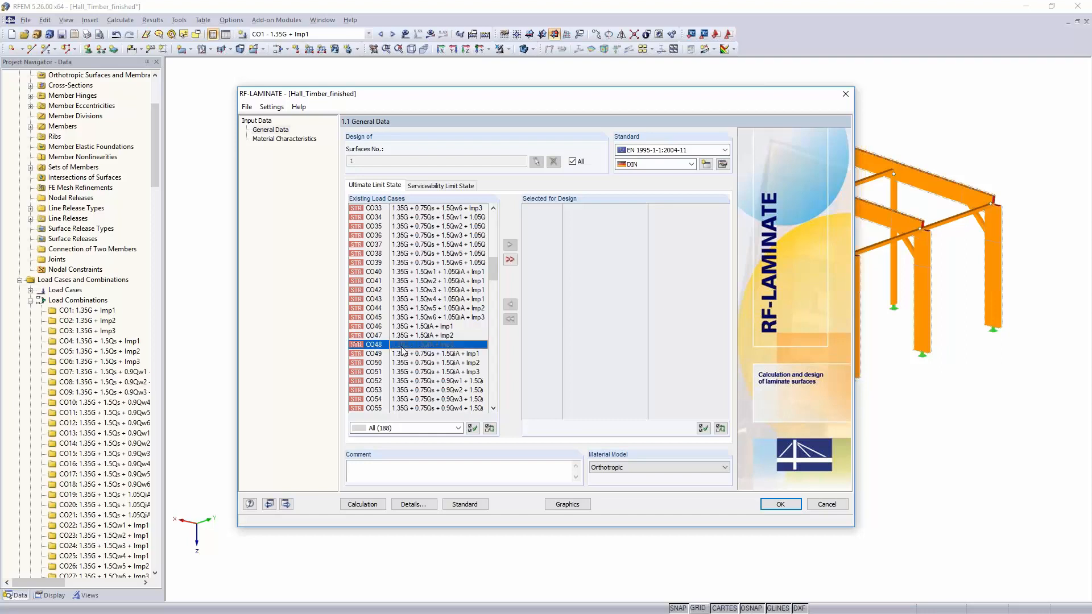
double_click(402, 345)
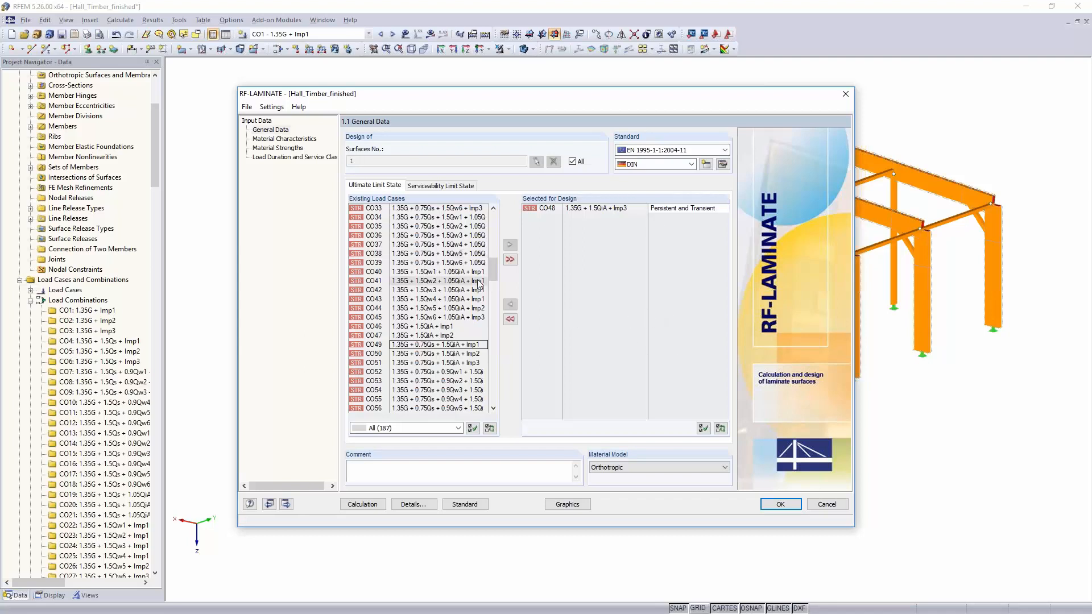
Add load combination CO104 (G + 0.5Qs + QiA) to the serviceability limit state design
click(444, 186)
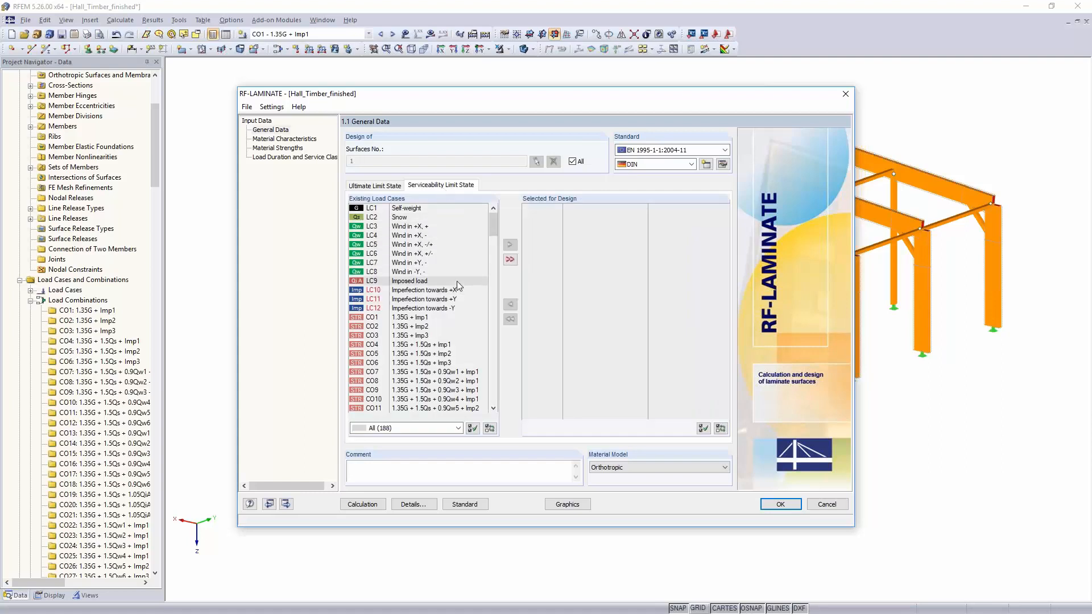
scroll(458, 285, down, 3)
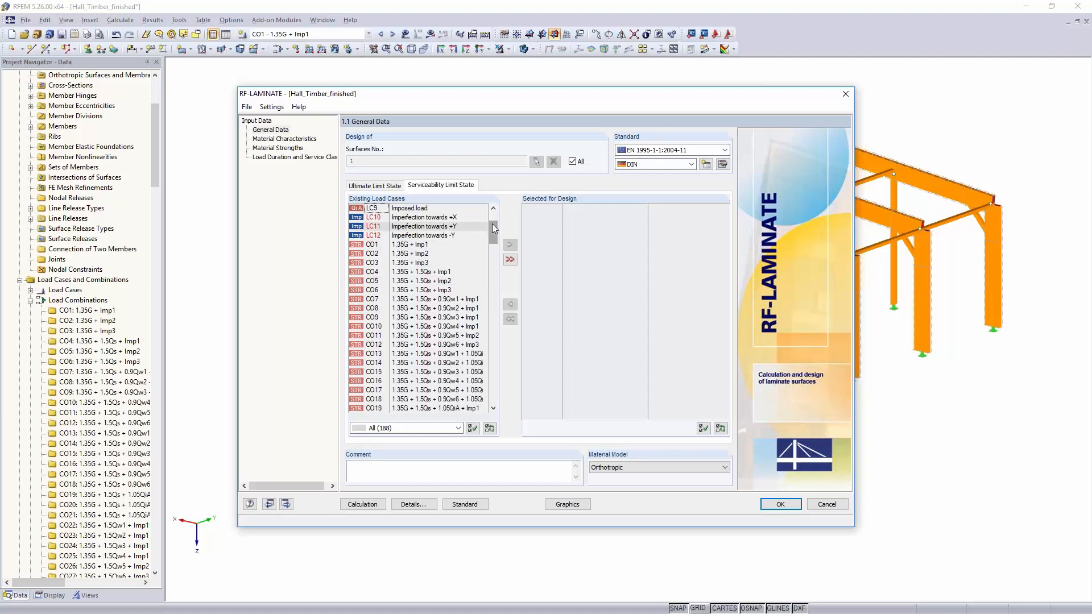
drag(492, 230, 486, 377)
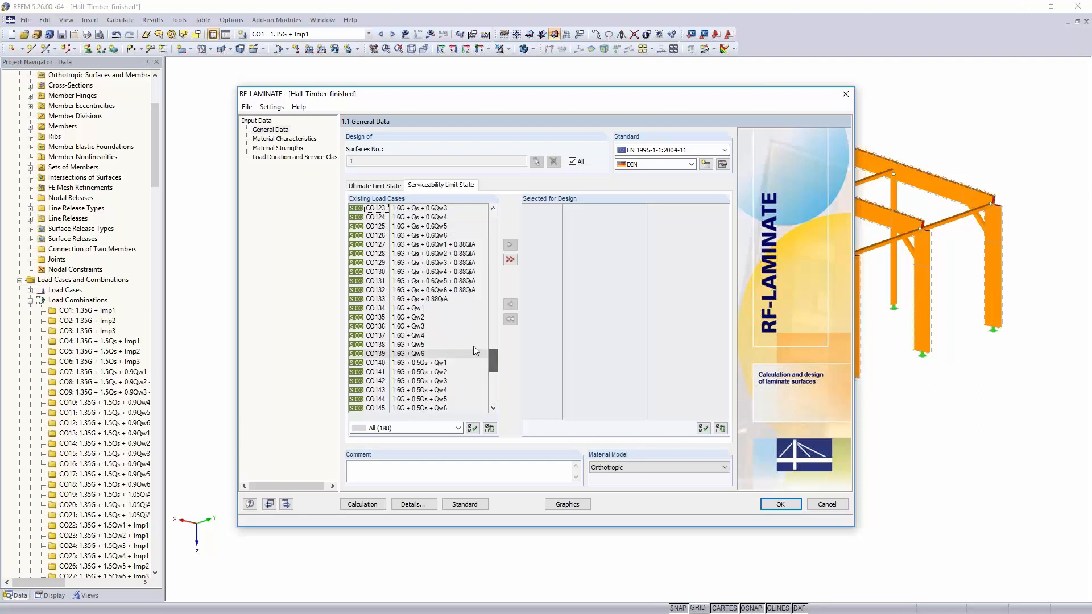
scroll(455, 311, up, 3)
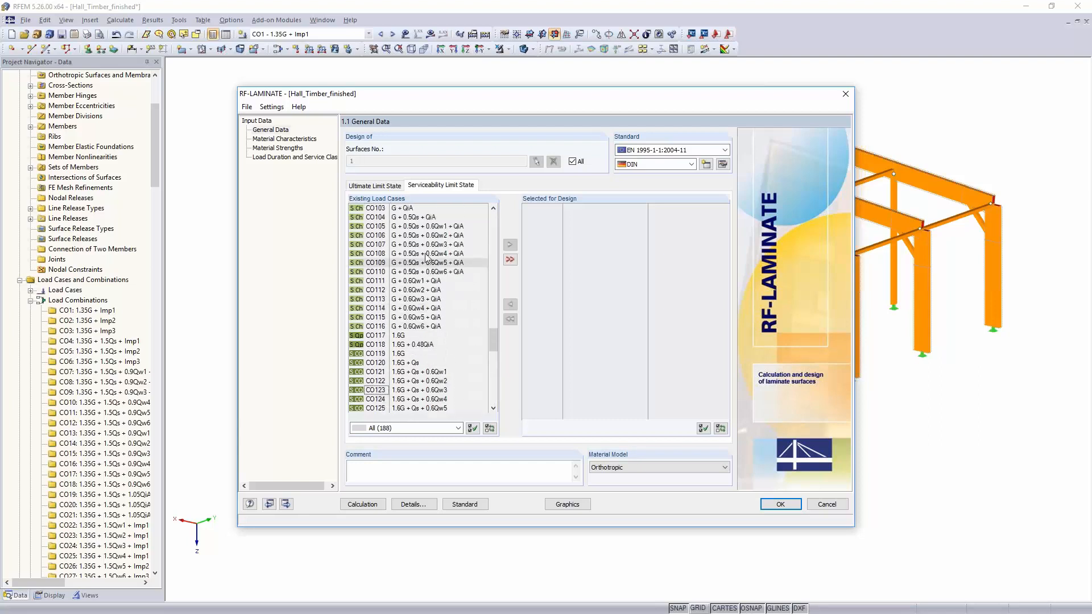
click(418, 218)
double_click(418, 219)
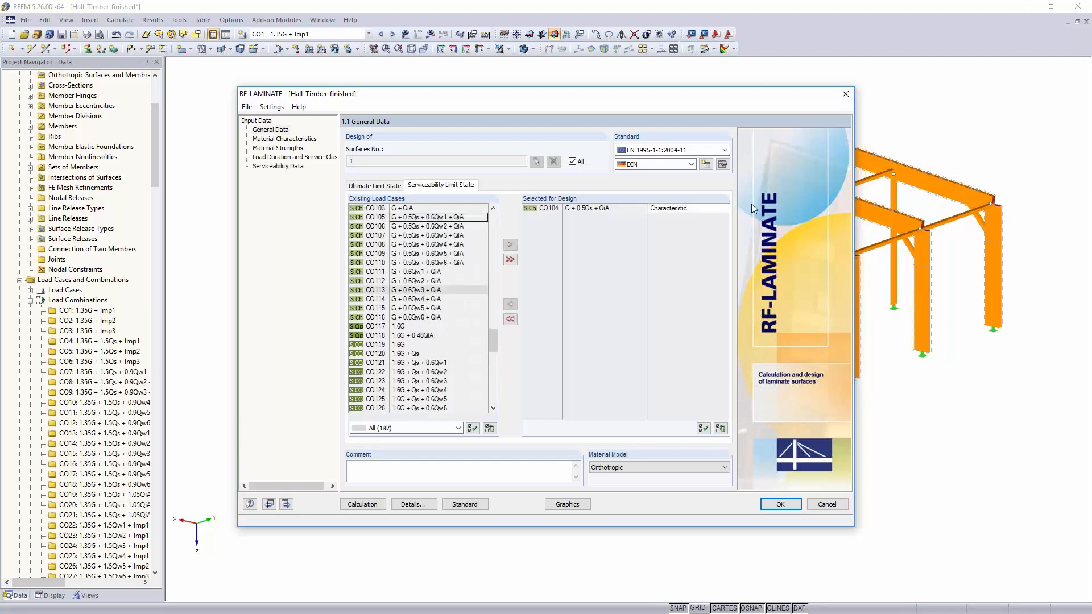
Examine the design situation options for CO104 in the serviceability design, leaving it set to Characteristic
click(699, 208)
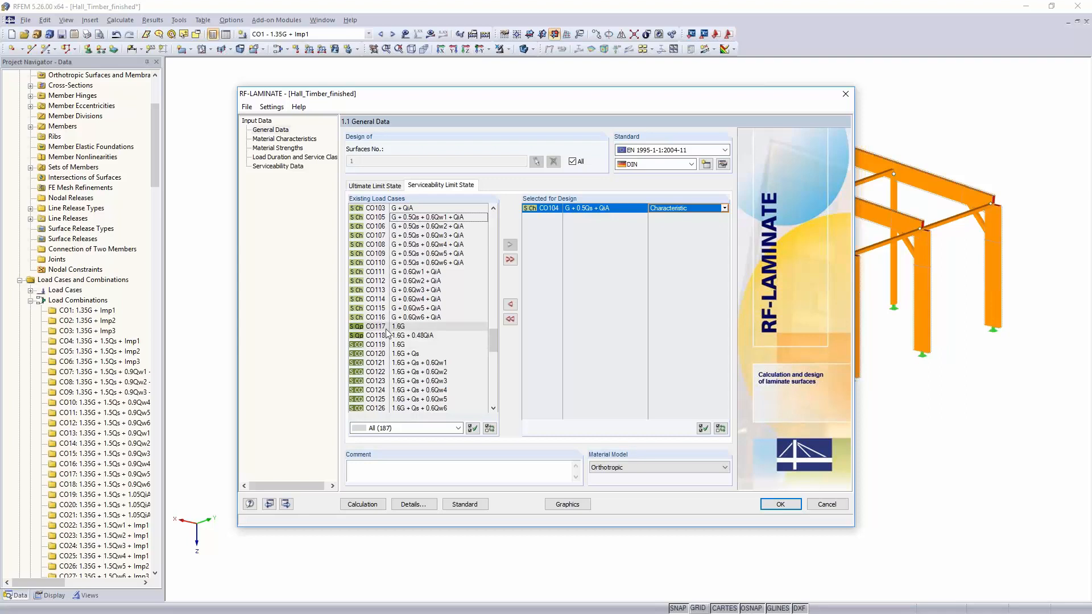
click(724, 208)
click(670, 217)
click(723, 208)
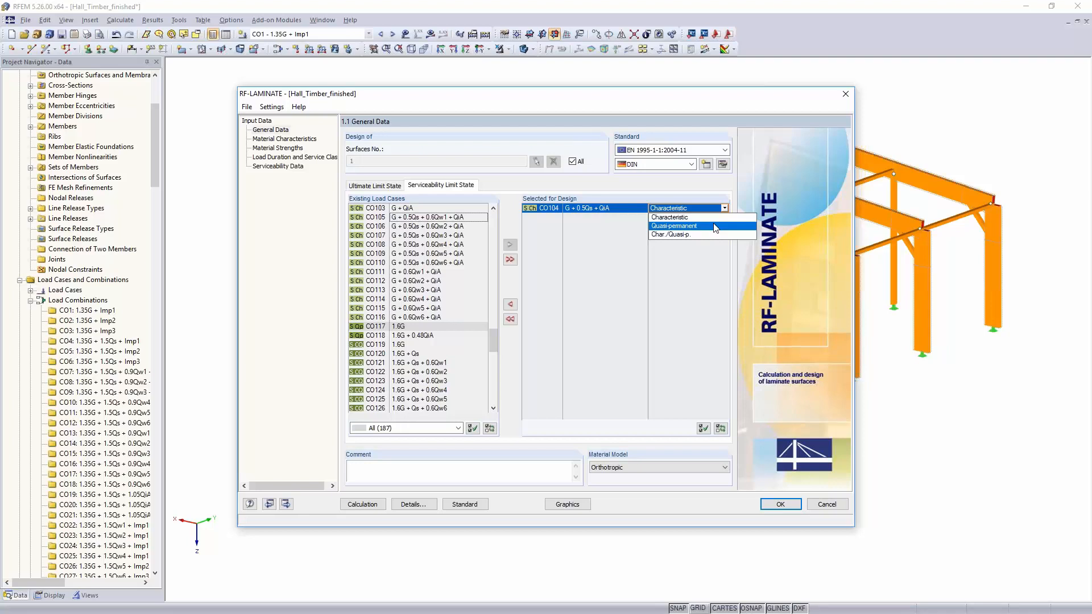
click(697, 183)
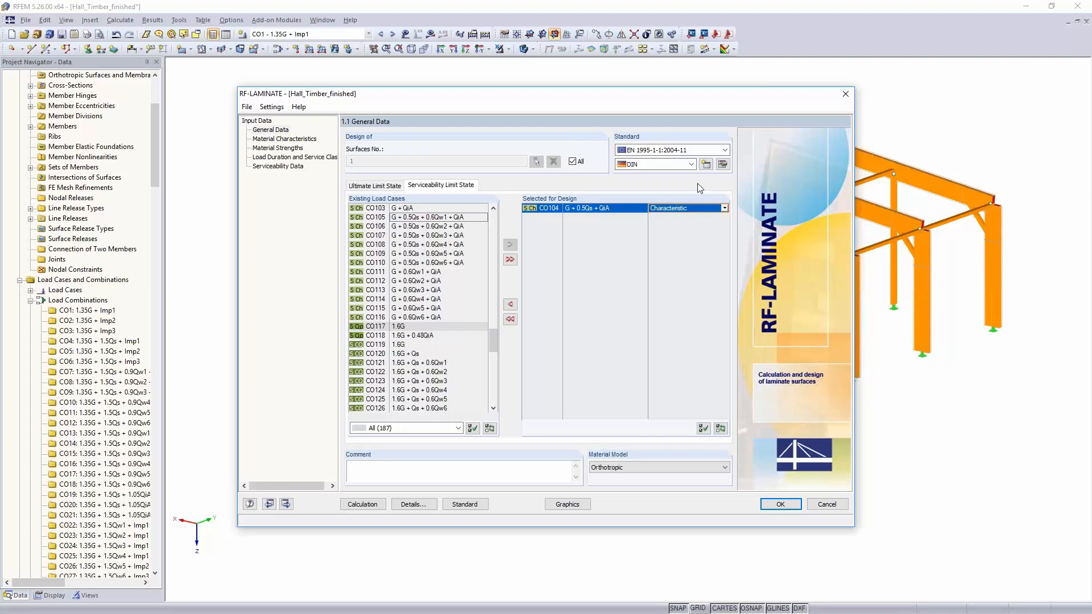
View the available national annexes for EN 1995-1-1:2004-11, leaving DIN selected
click(688, 165)
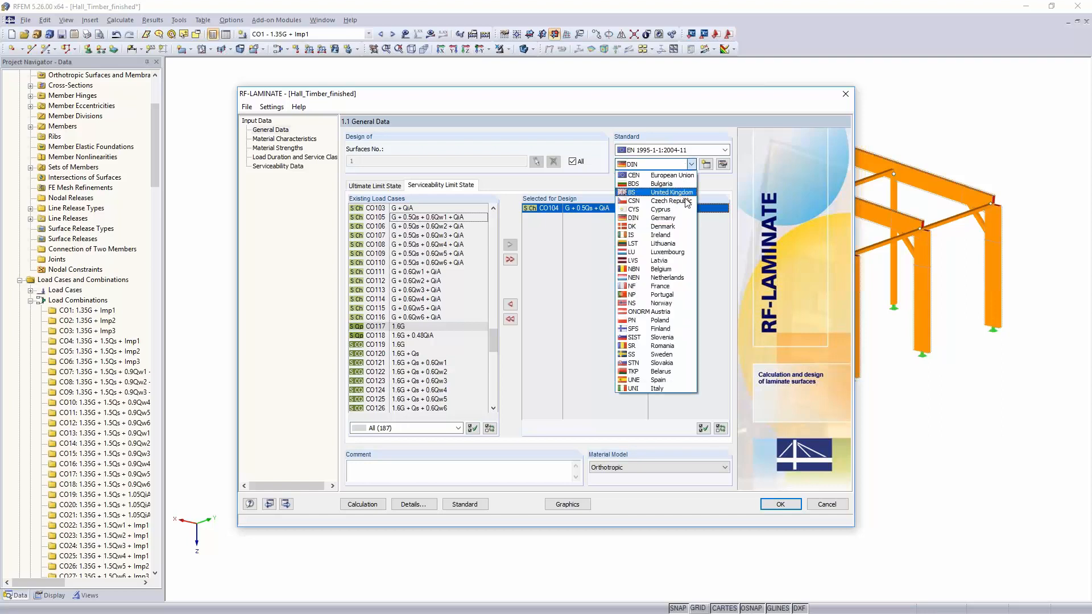
click(723, 192)
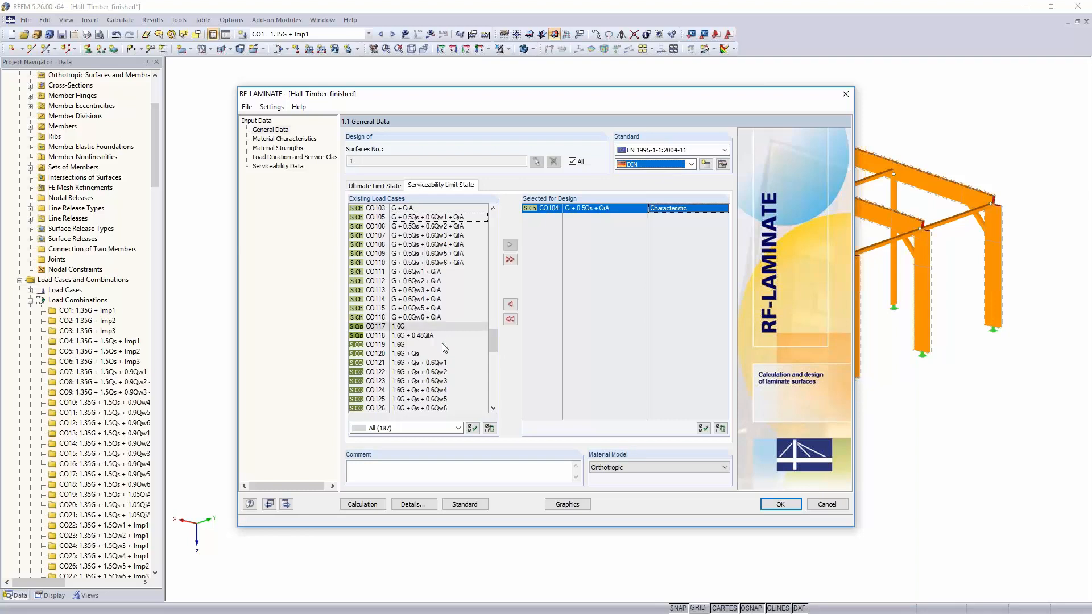
Add load combinations CO117 (1.6G) and CO118 (1.6G + 0.48QiA) to the serviceability limit state design
click(406, 327)
shift+click(407, 336)
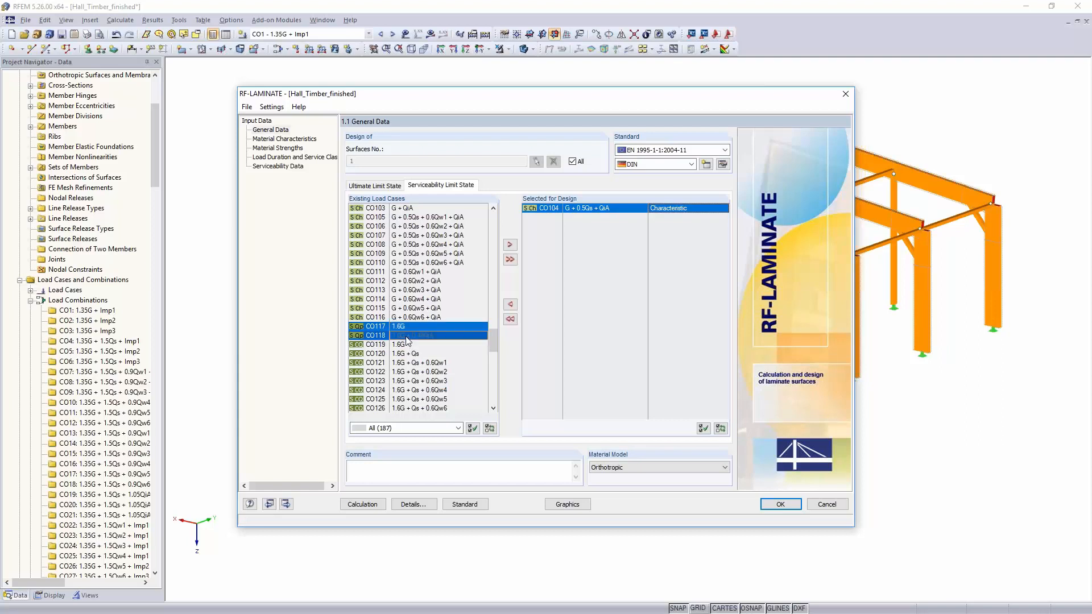
click(510, 245)
click(626, 217)
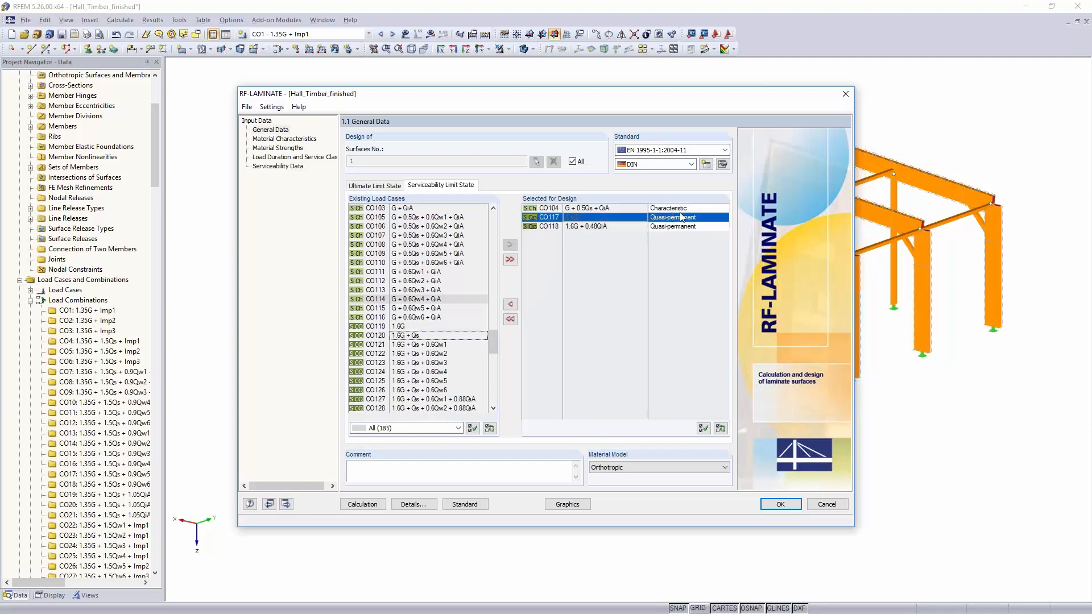
click(676, 228)
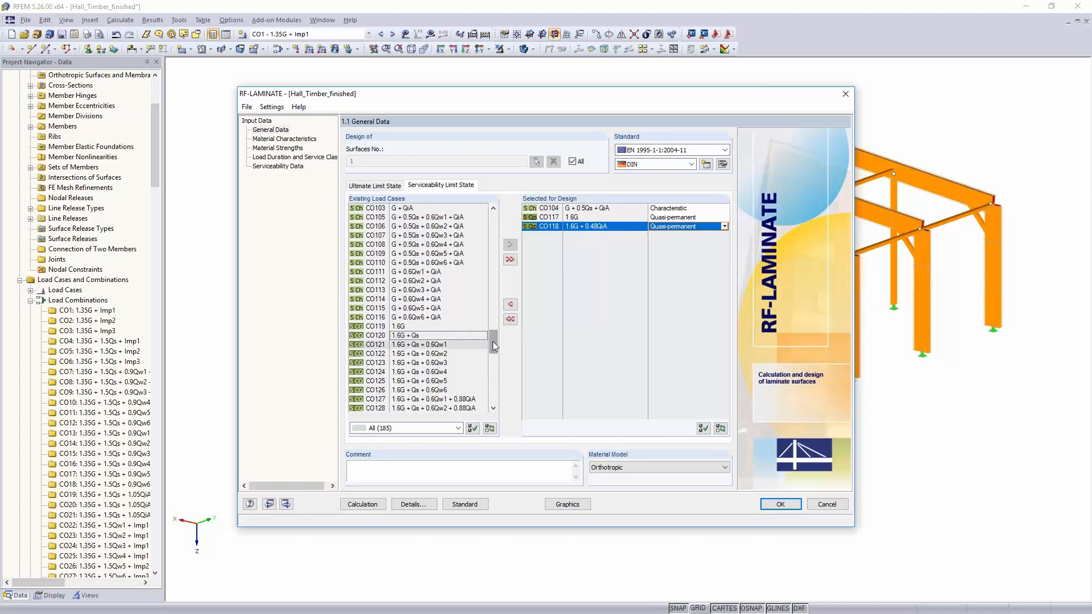
Add load combinations CO159 and CO164 to the serviceability limit state design selection
drag(493, 344, 453, 384)
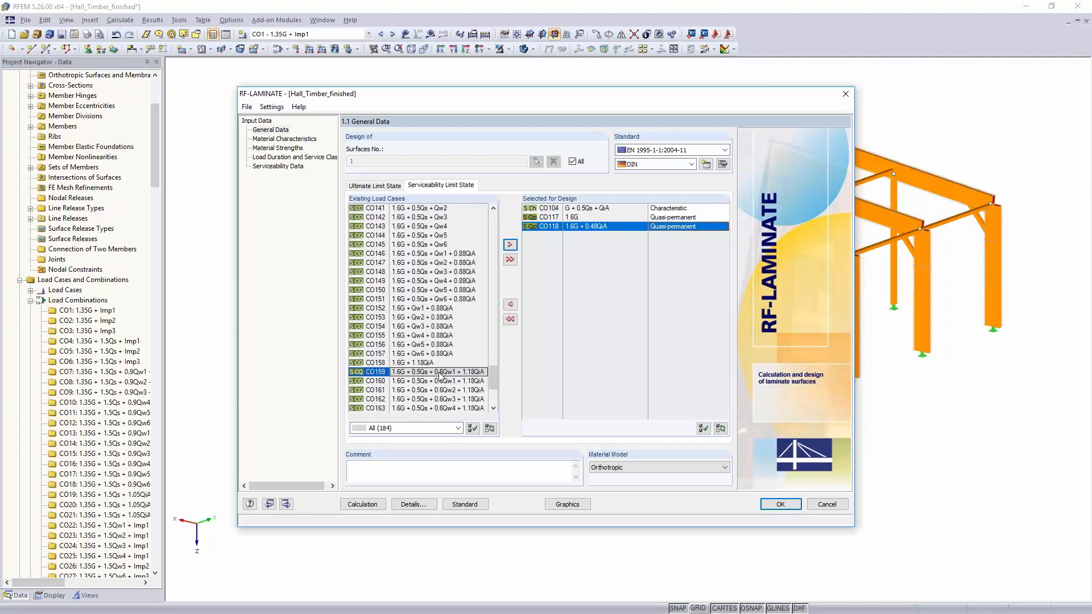
double_click(441, 372)
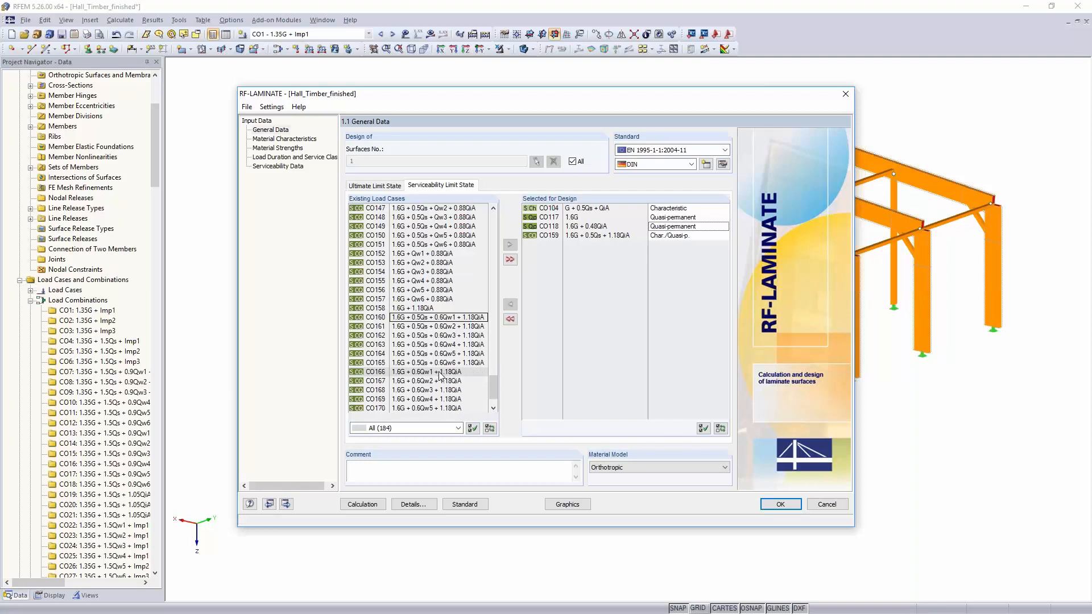
scroll(435, 353, down, 3)
double_click(431, 336)
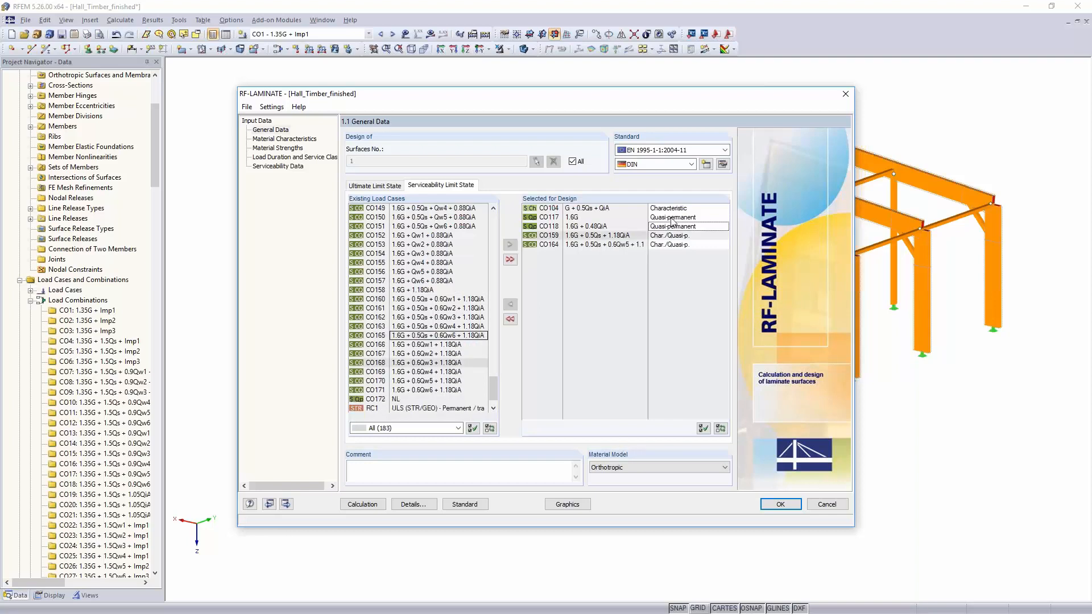
Examine the DIN annex parameters: cross laminated timber material factors and the serviceability deflection limits
drag(677, 100, 527, 32)
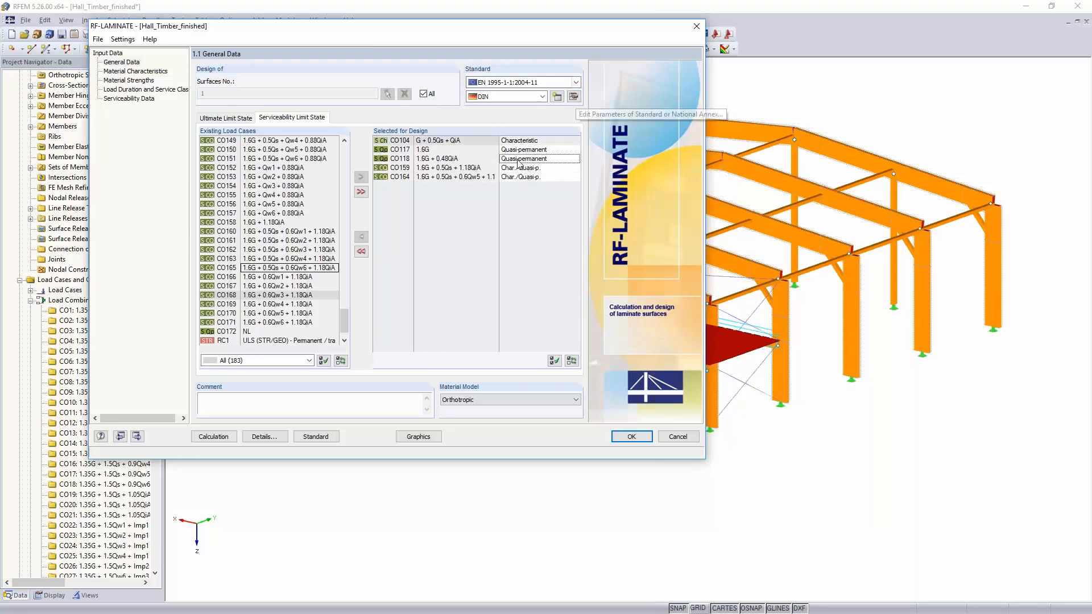
click(575, 98)
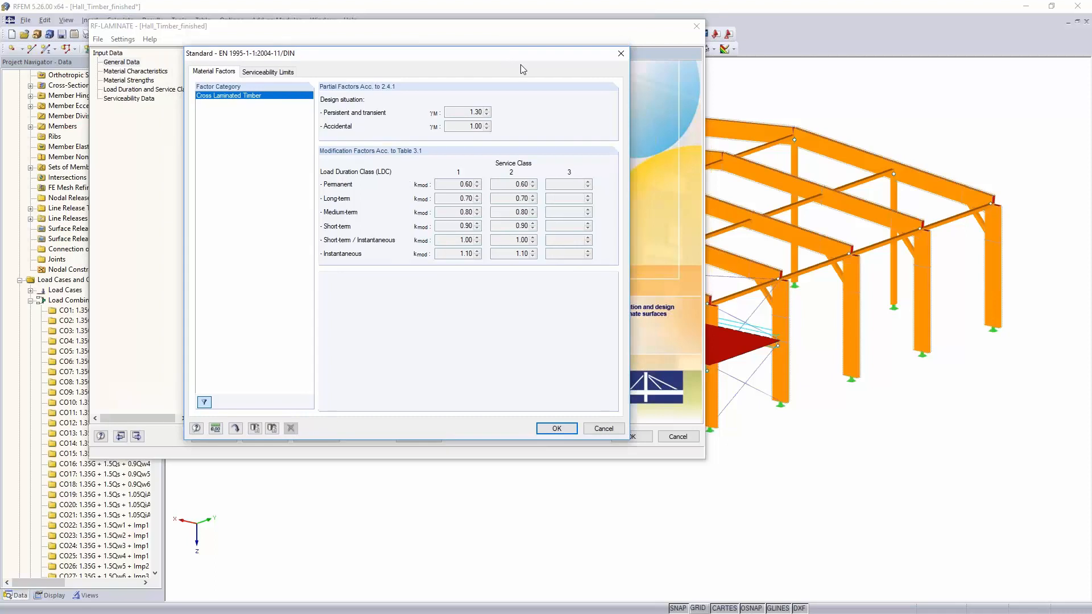
drag(520, 64, 1045, 74)
click(798, 79)
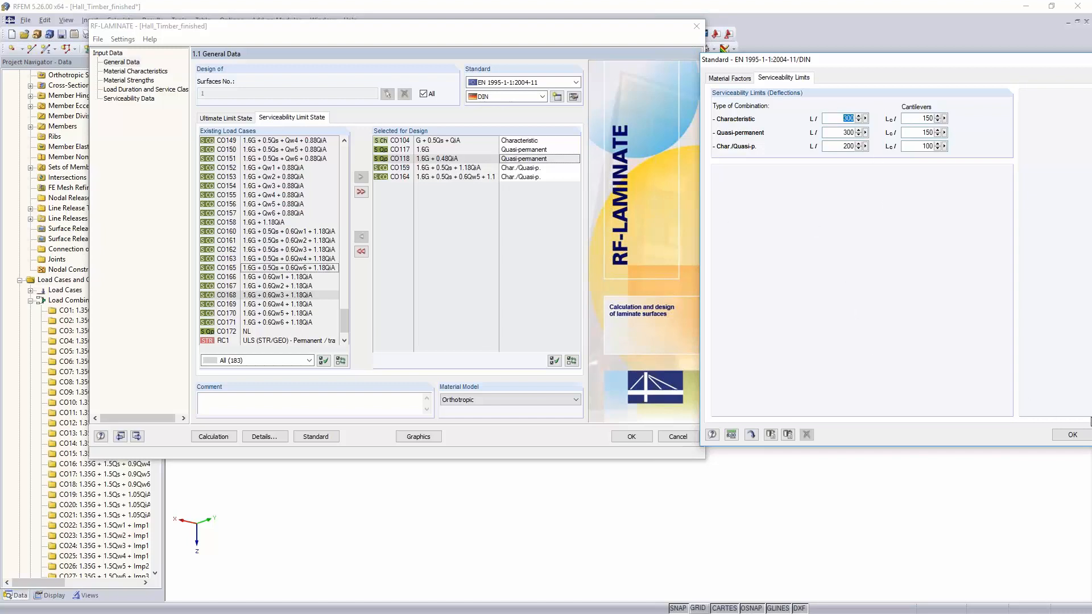
click(1072, 434)
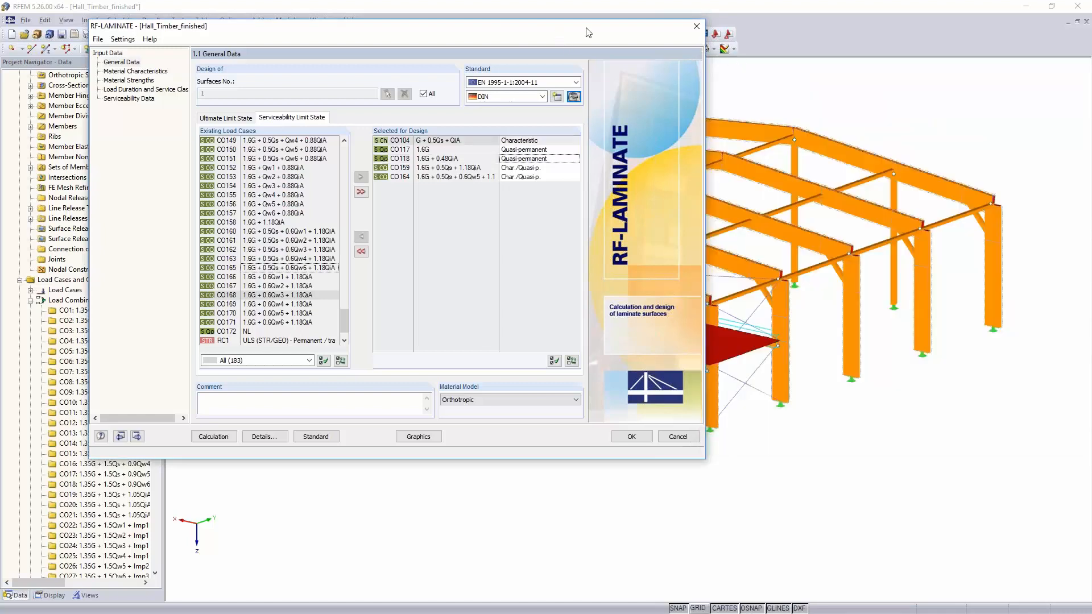
drag(588, 33, 791, 58)
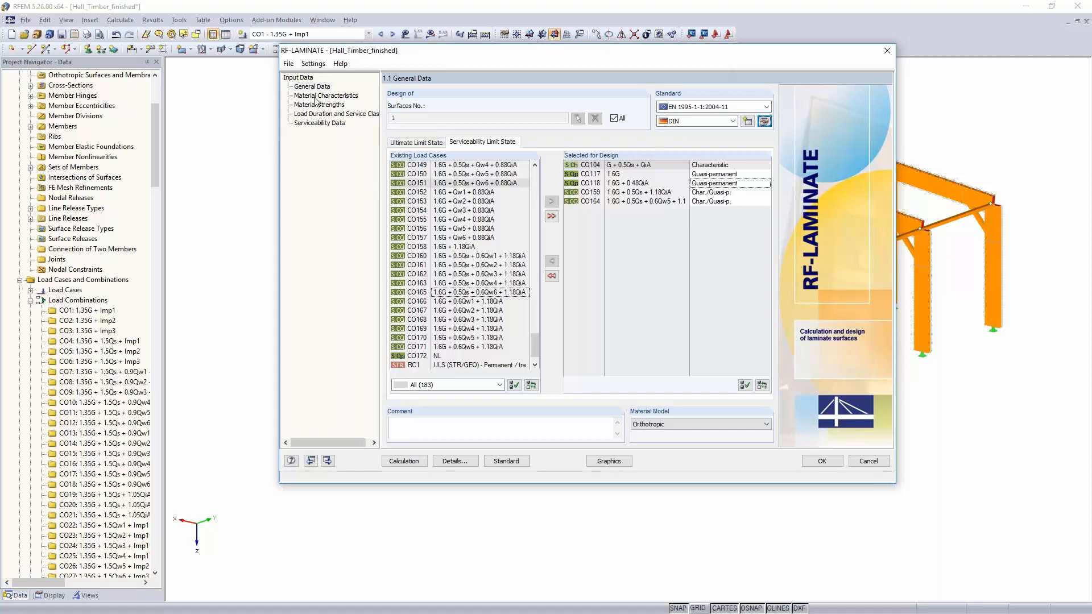
Examine the calculation details for the displayed stresses, plate bending theory and result windows, leaving the settings as they are
click(454, 461)
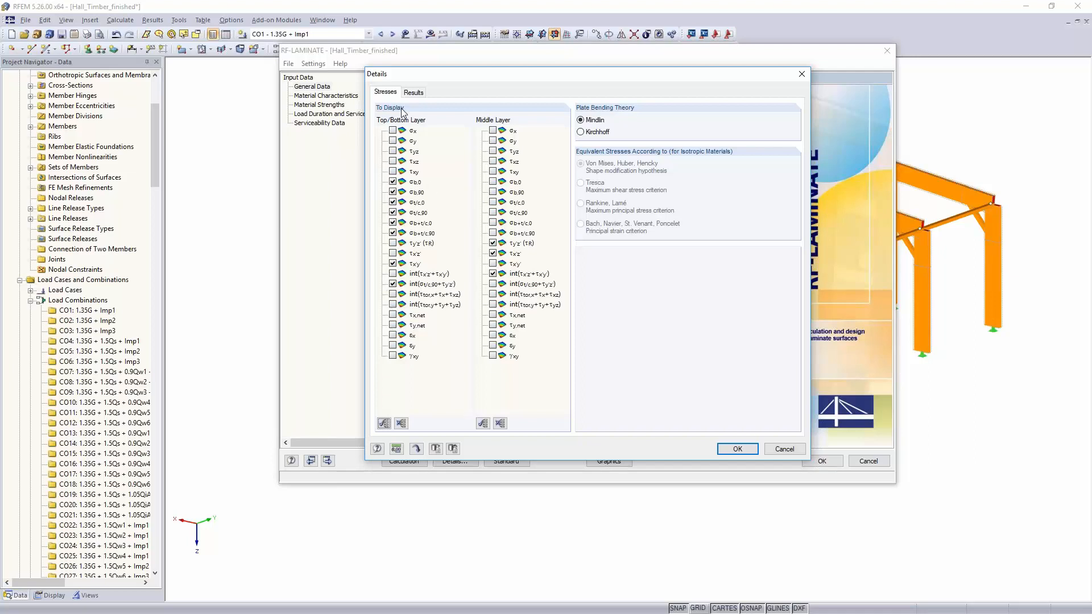
click(413, 92)
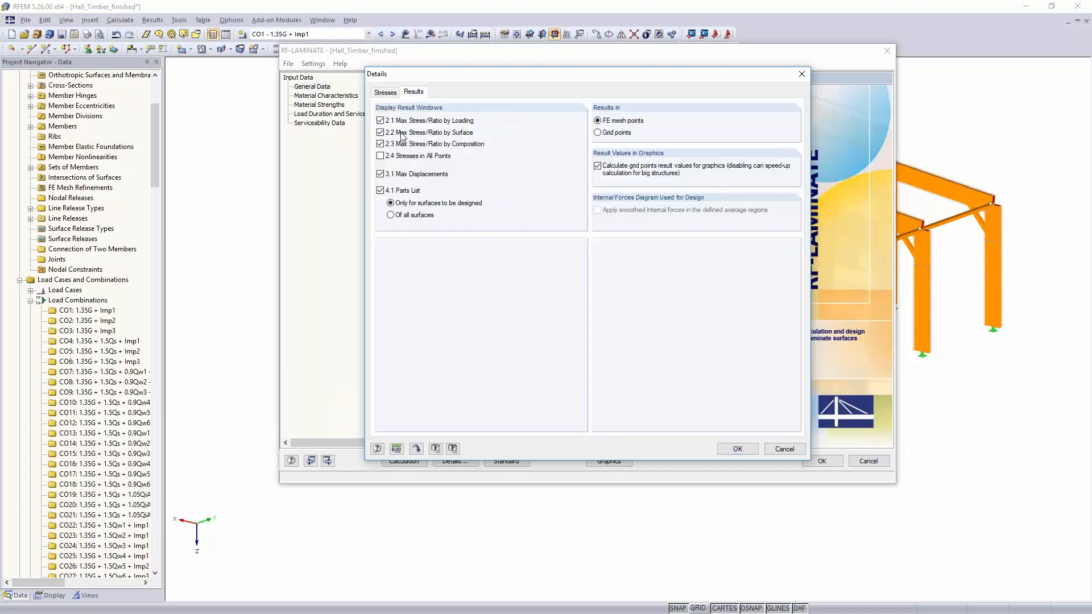
click(778, 449)
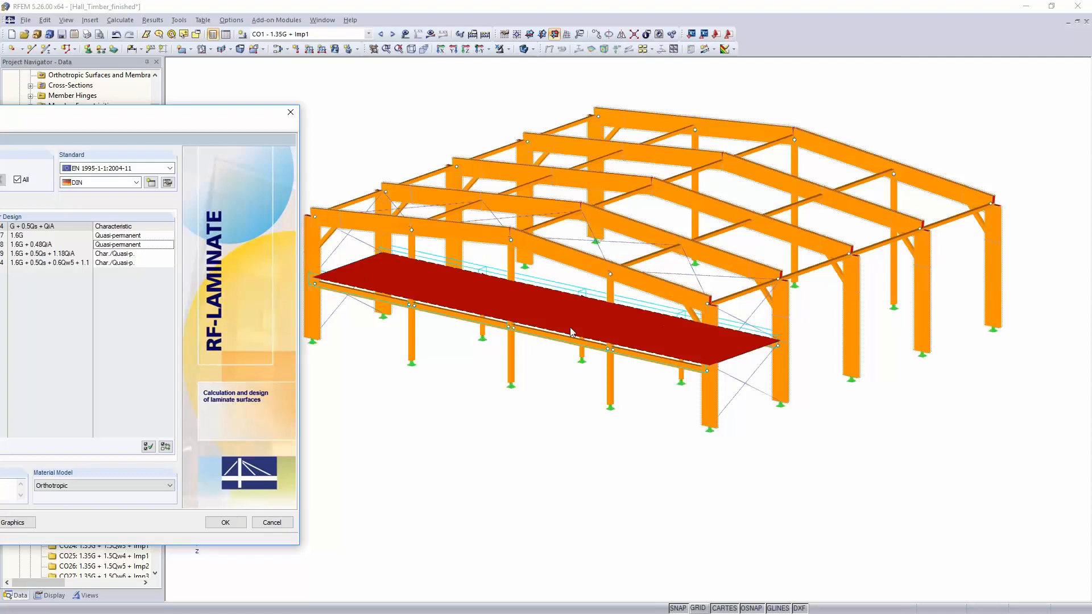
drag(185, 117, 655, 112)
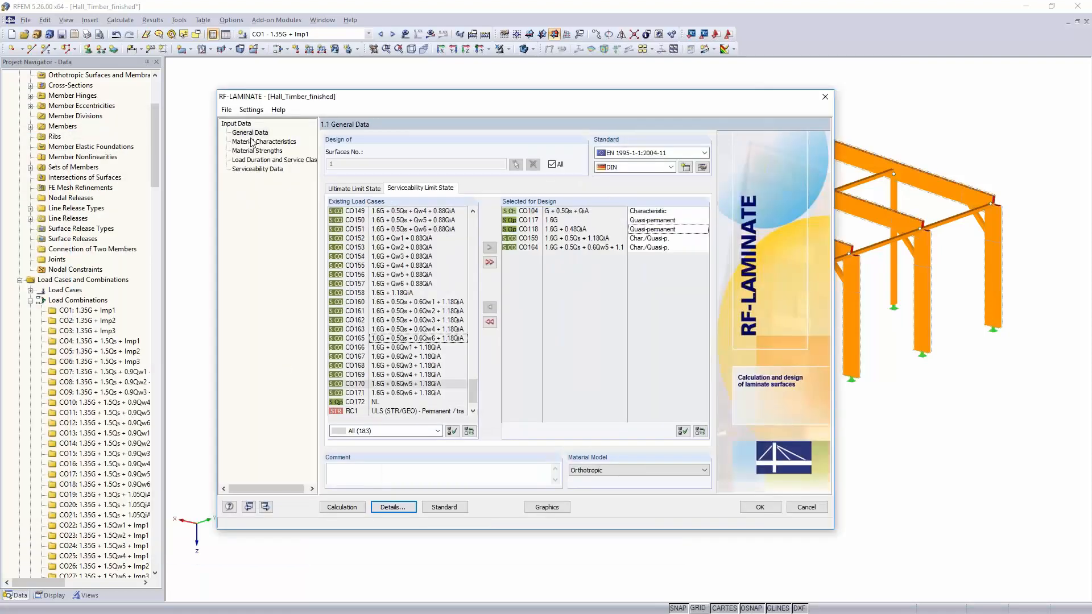
Examine the slab's layer composition and the producers offered in the layer library, without importing any layers
click(250, 142)
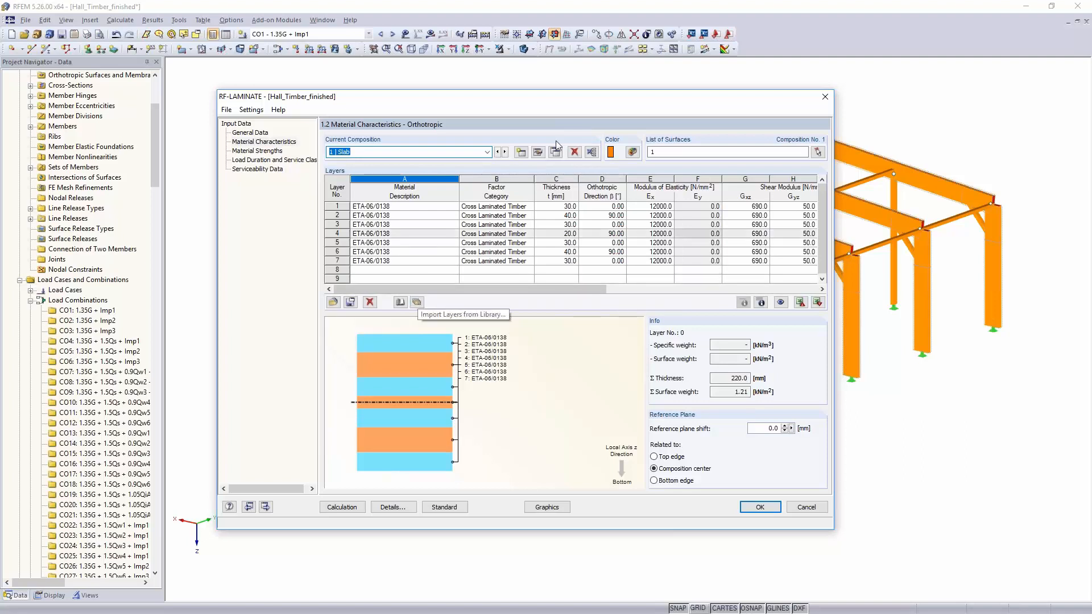
drag(588, 90, 557, 26)
click(390, 239)
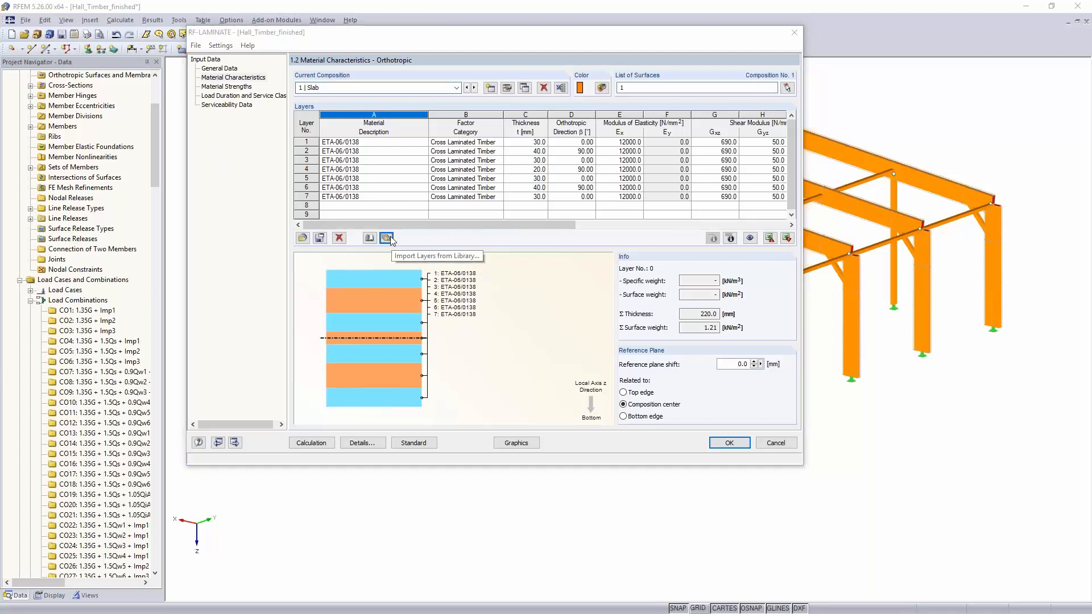
drag(492, 142, 607, 191)
drag(741, 215, 747, 206)
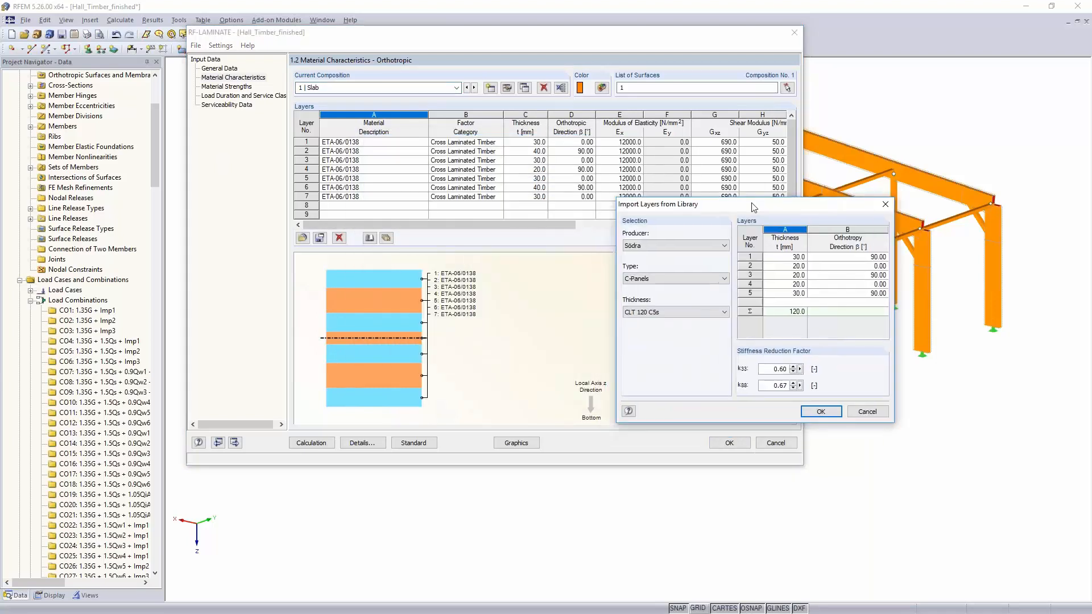
click(675, 244)
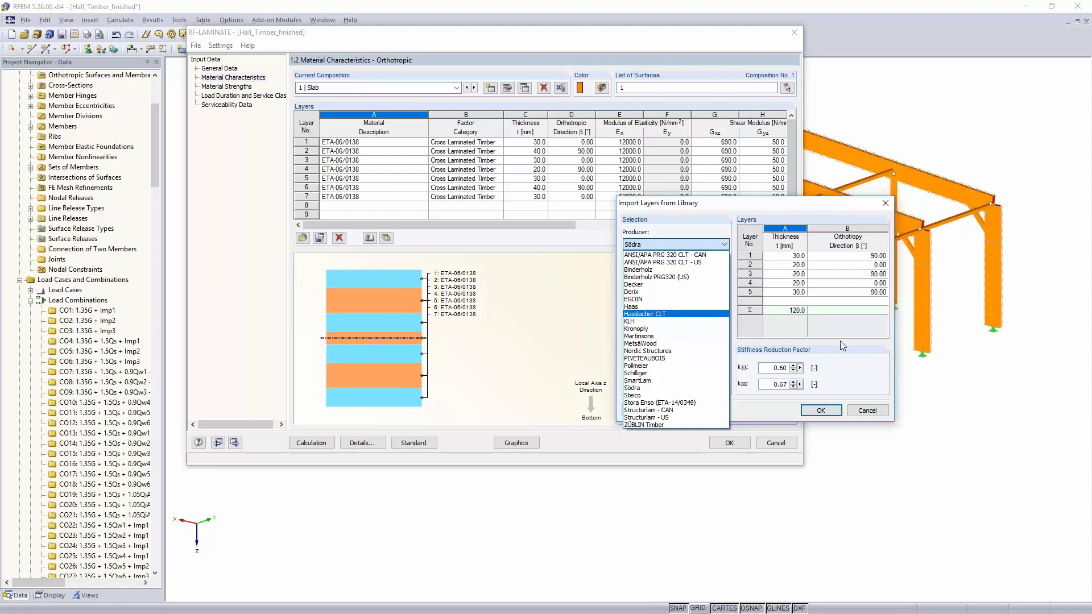
click(878, 413)
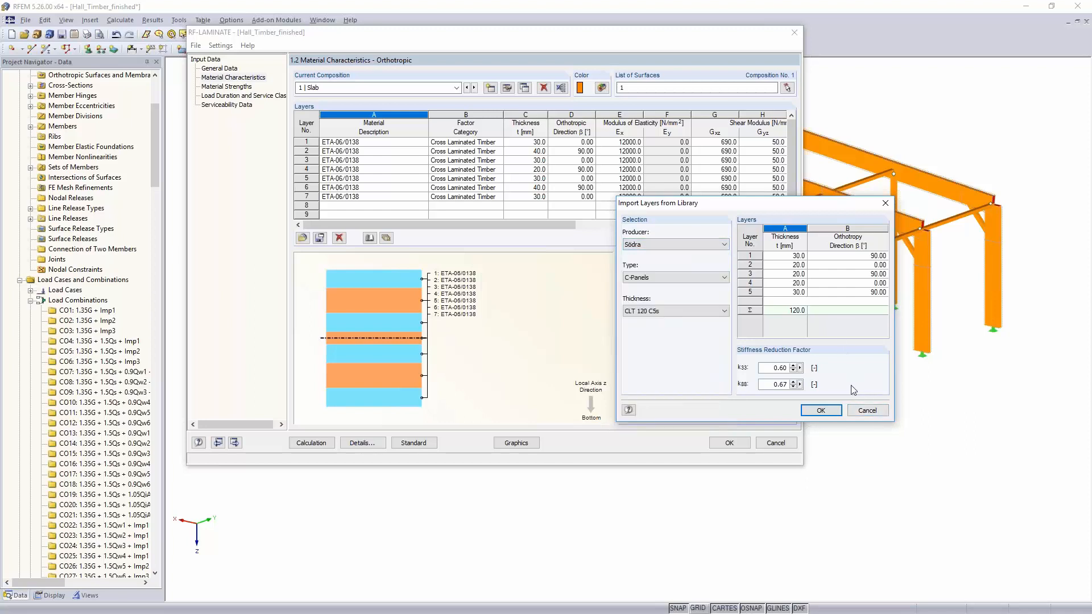
click(867, 410)
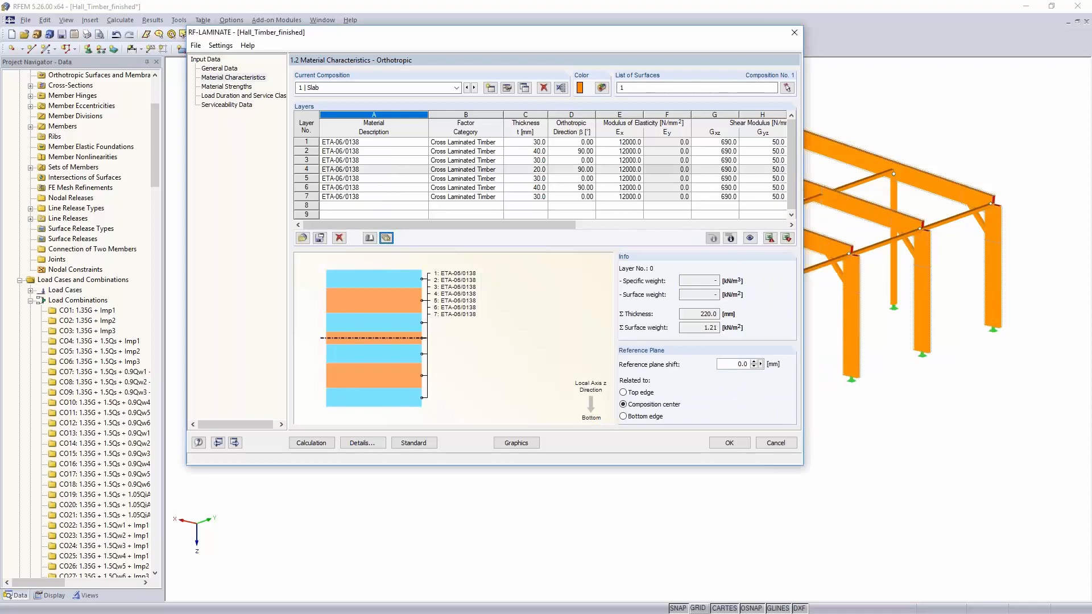
Examine the slab composition's calculation options and stiffness reduction factors without changing them
click(507, 88)
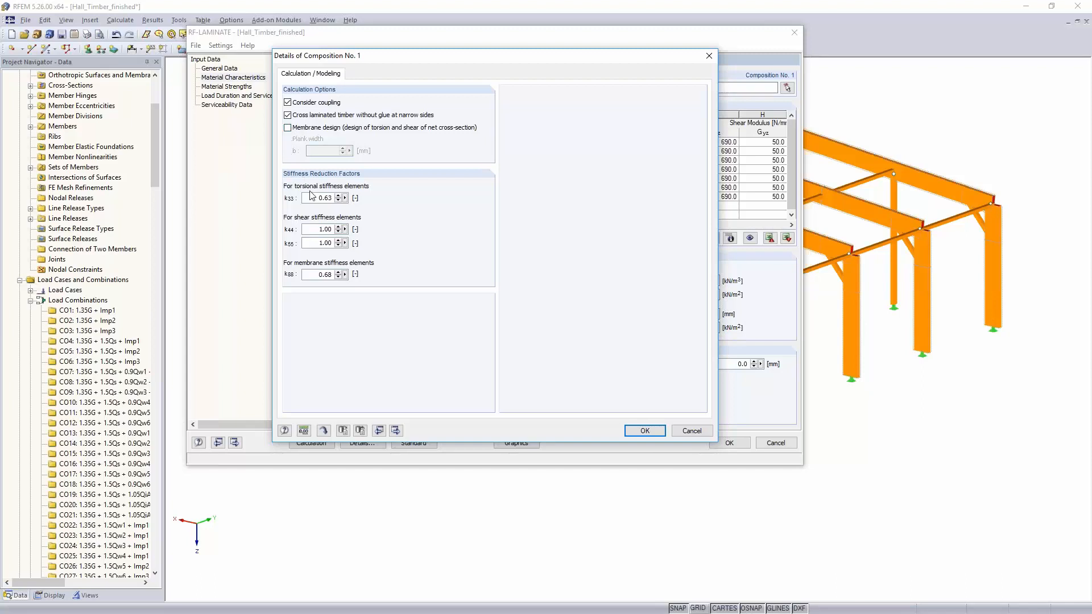
click(318, 275)
click(691, 432)
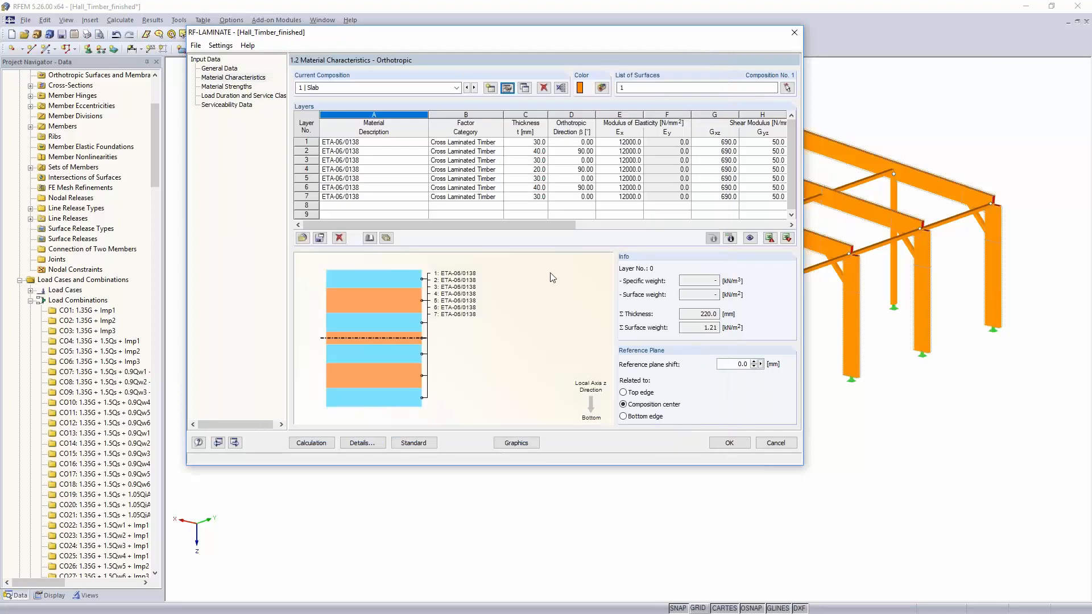
drag(527, 226, 472, 230)
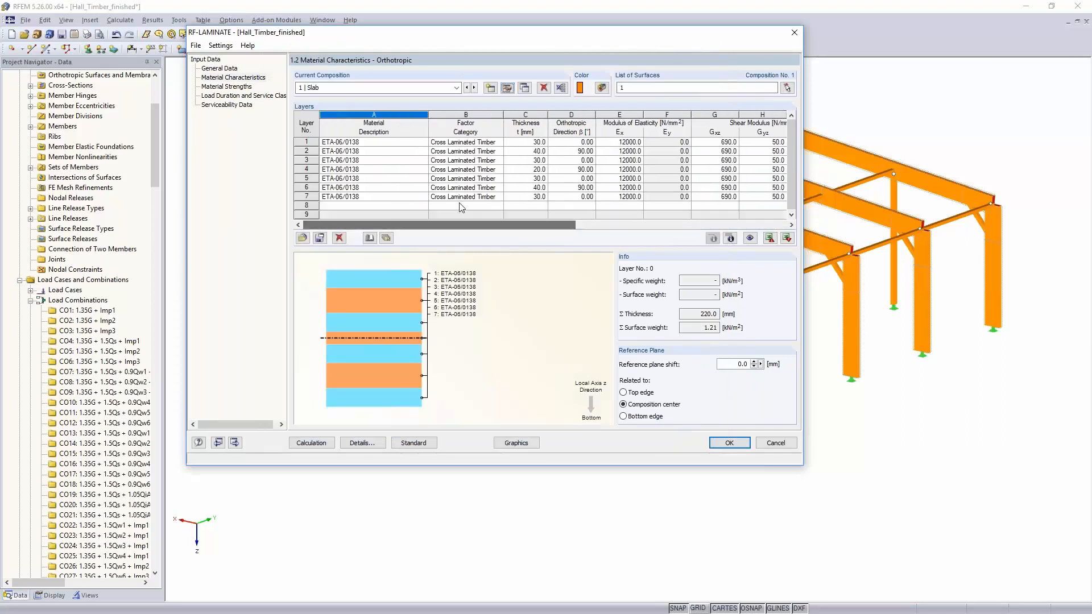
Review the slab layers' material strengths and the load duration classes assigned to the load cases and combinations
click(226, 86)
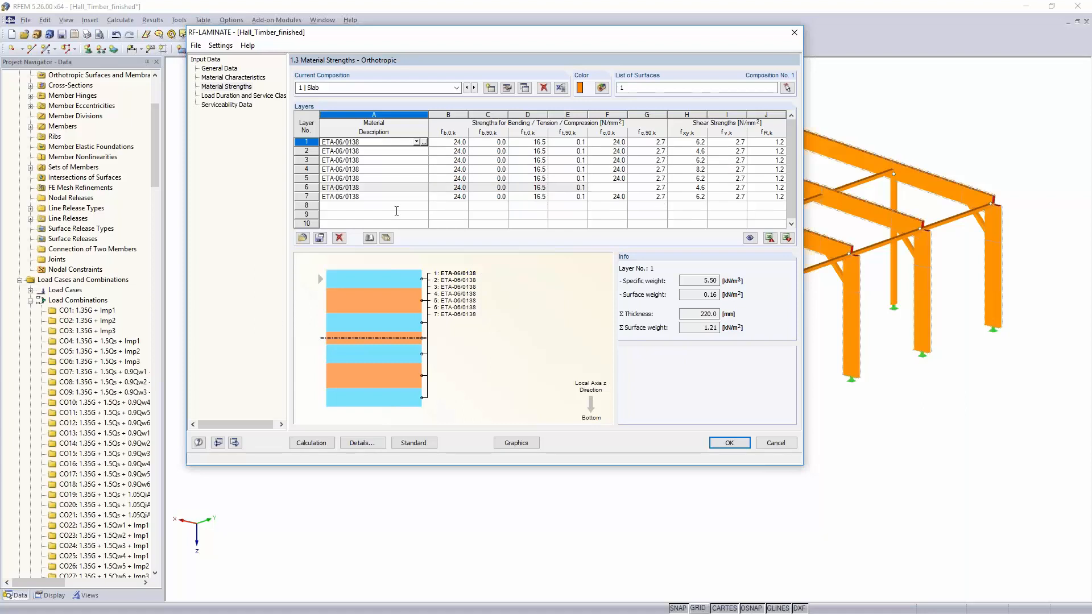
click(244, 95)
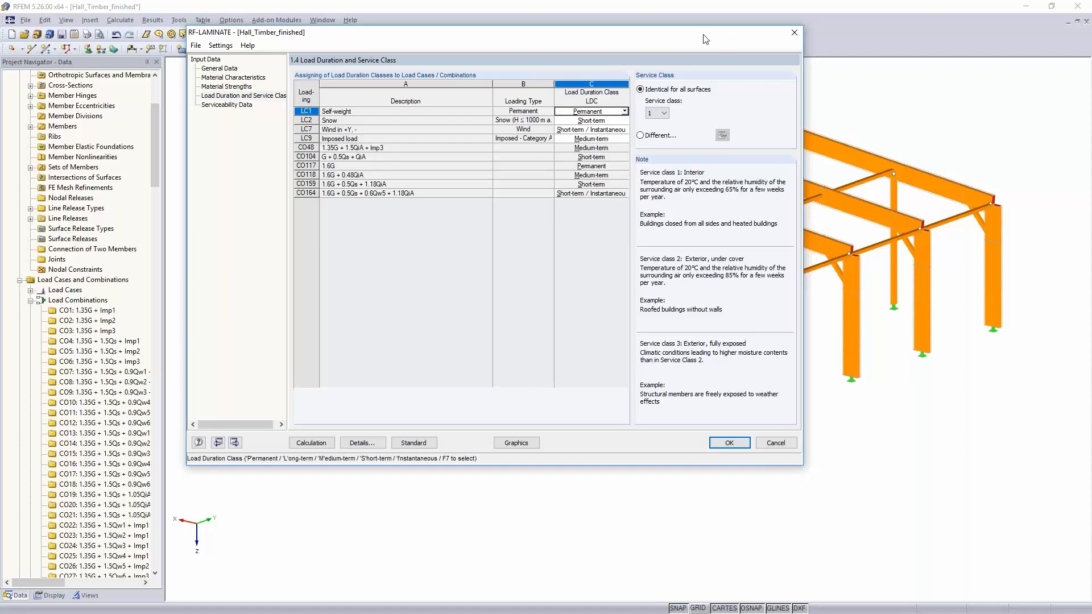
drag(582, 33, 390, 61)
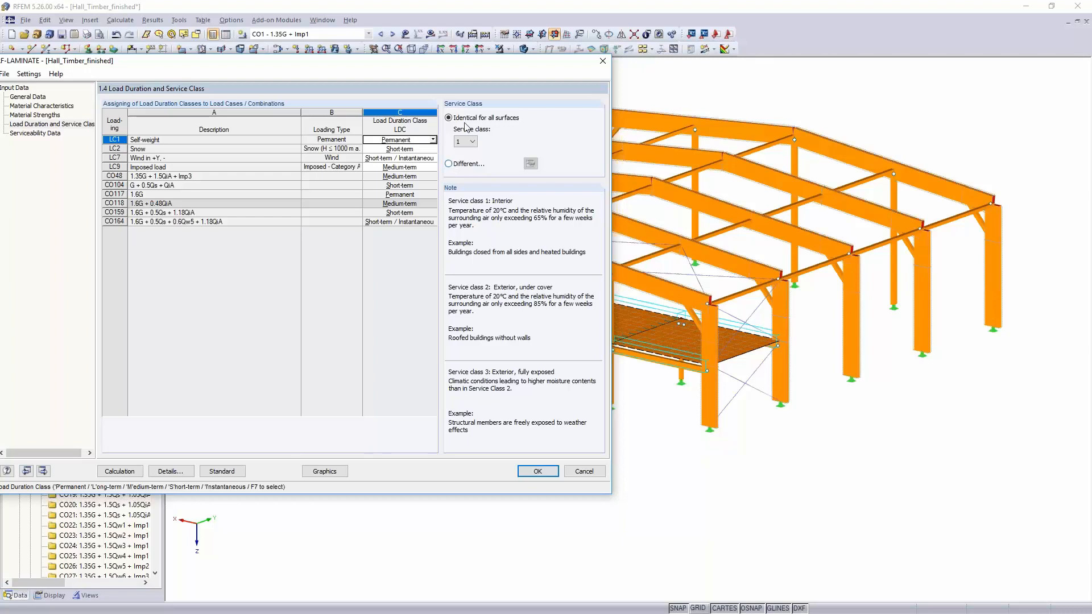
Try the different service class assignment by surface, cancel it, and restore the identical service class for all surfaces
click(458, 166)
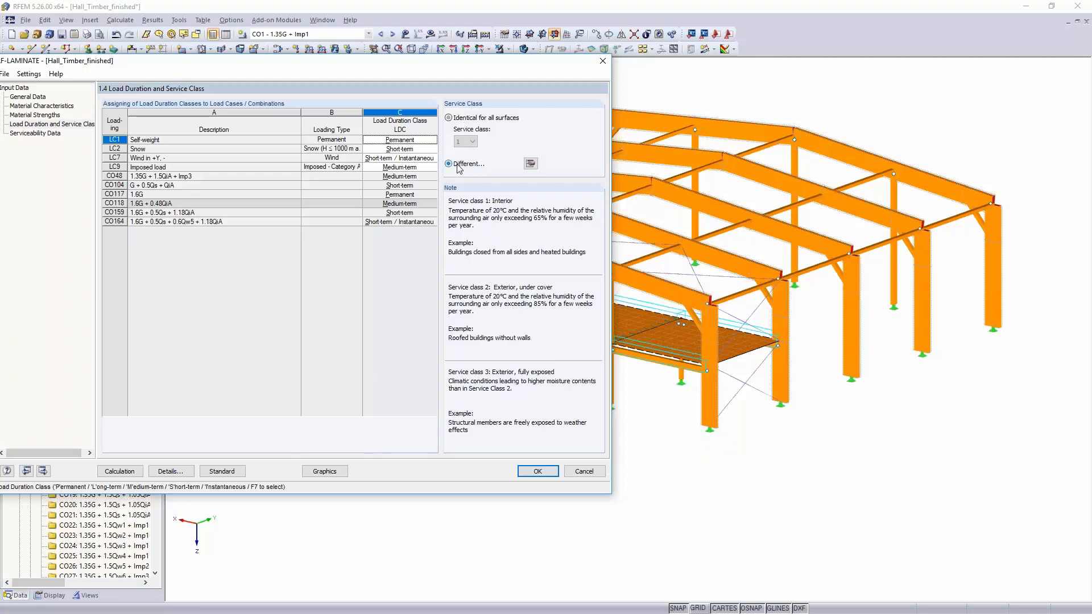
click(530, 165)
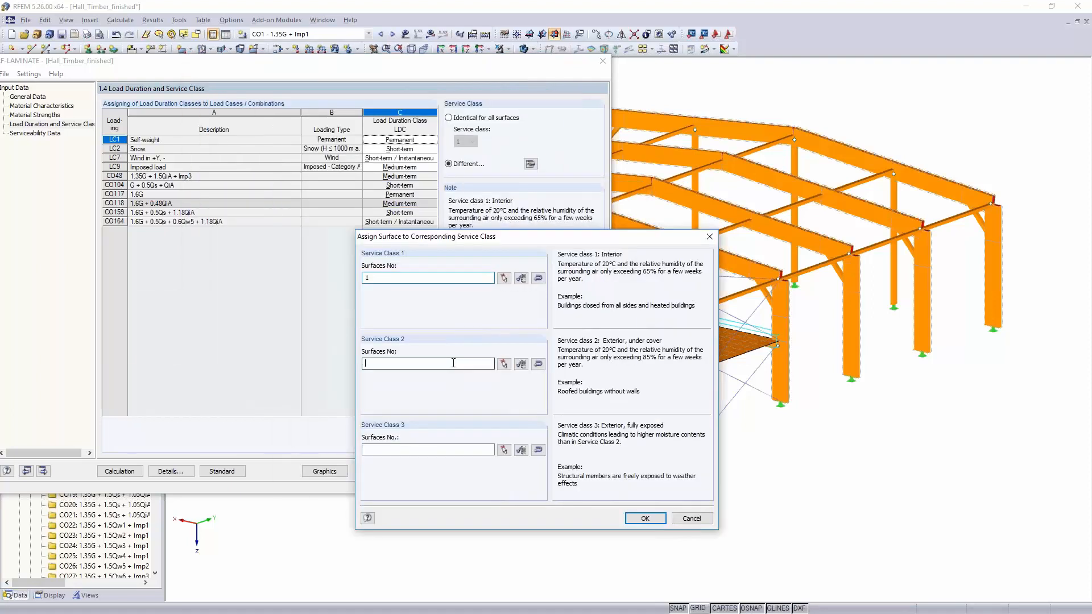
click(698, 519)
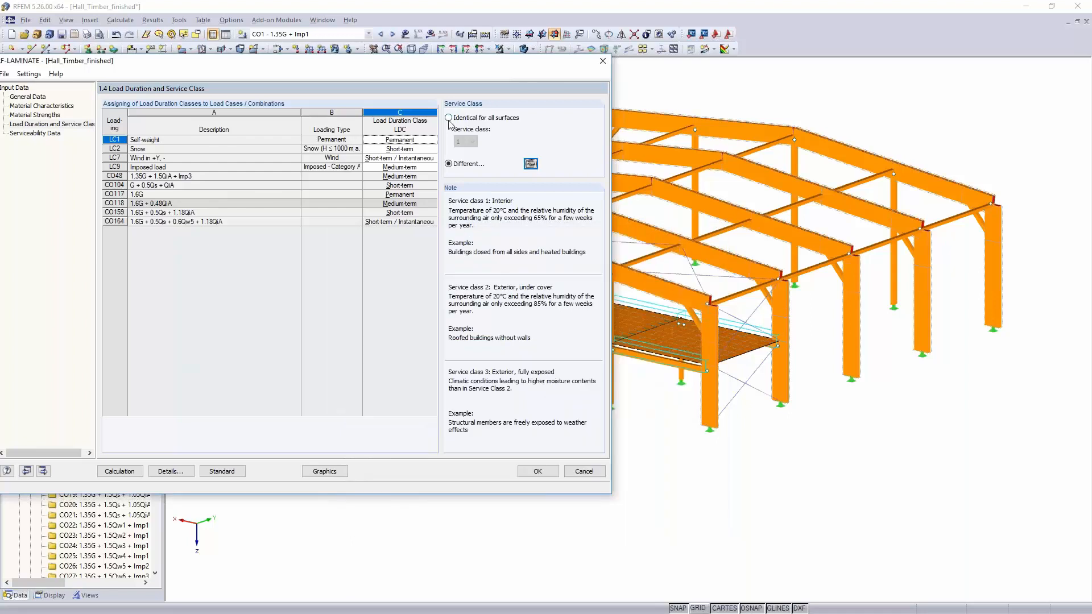
click(448, 118)
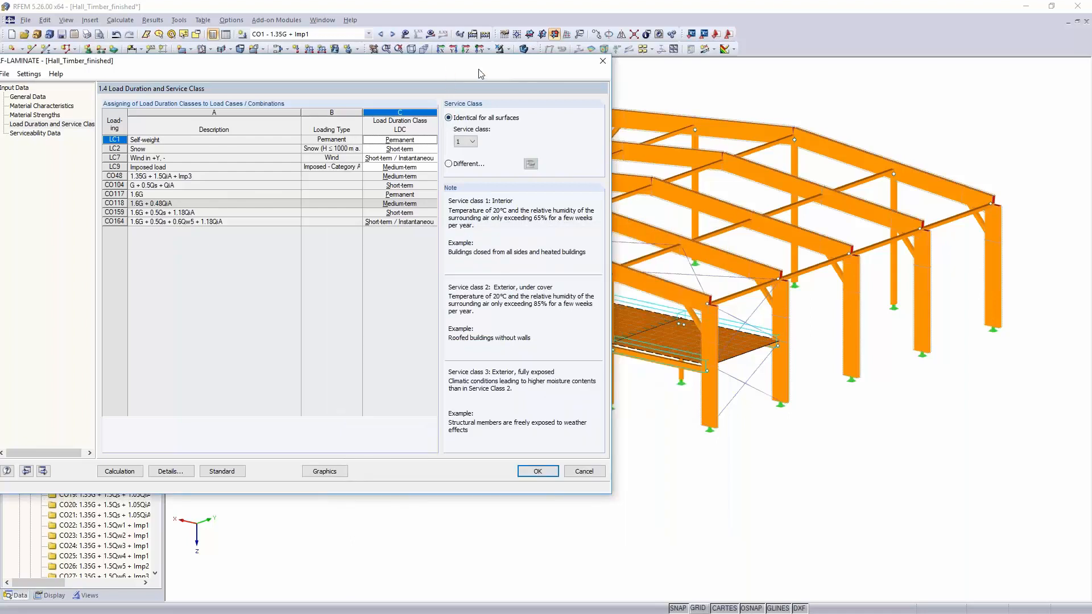
Enter surface 1 in the serviceability data for the reference length assignment
drag(517, 67, 719, 52)
click(236, 113)
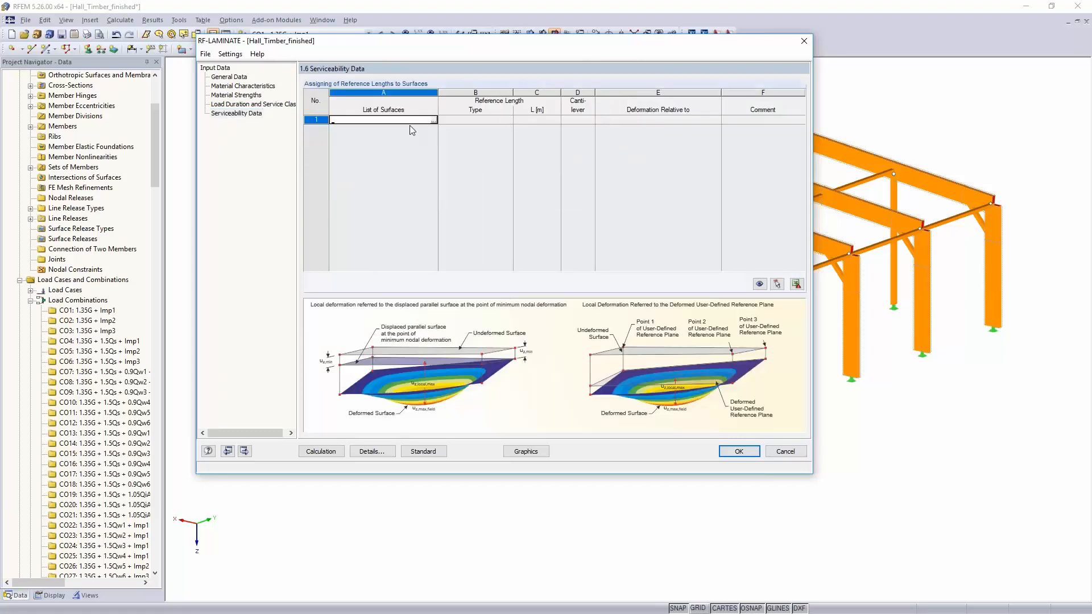
text(1)
key(Tab)
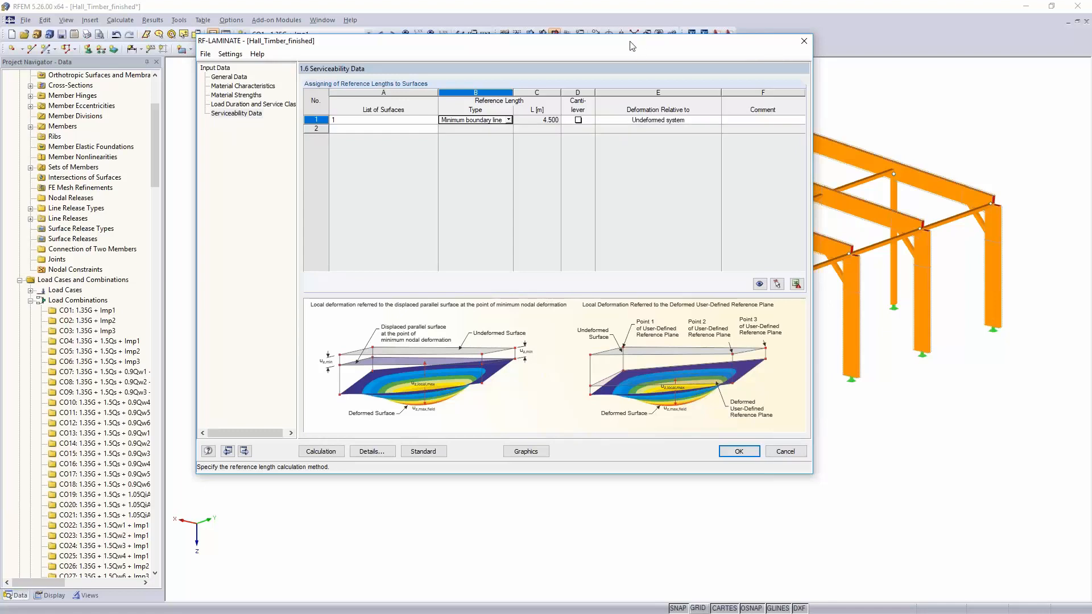
Set surface 1's serviceability deformation relative to the displaced parallel surface, after viewing the slab in the model
drag(634, 45, 225, 62)
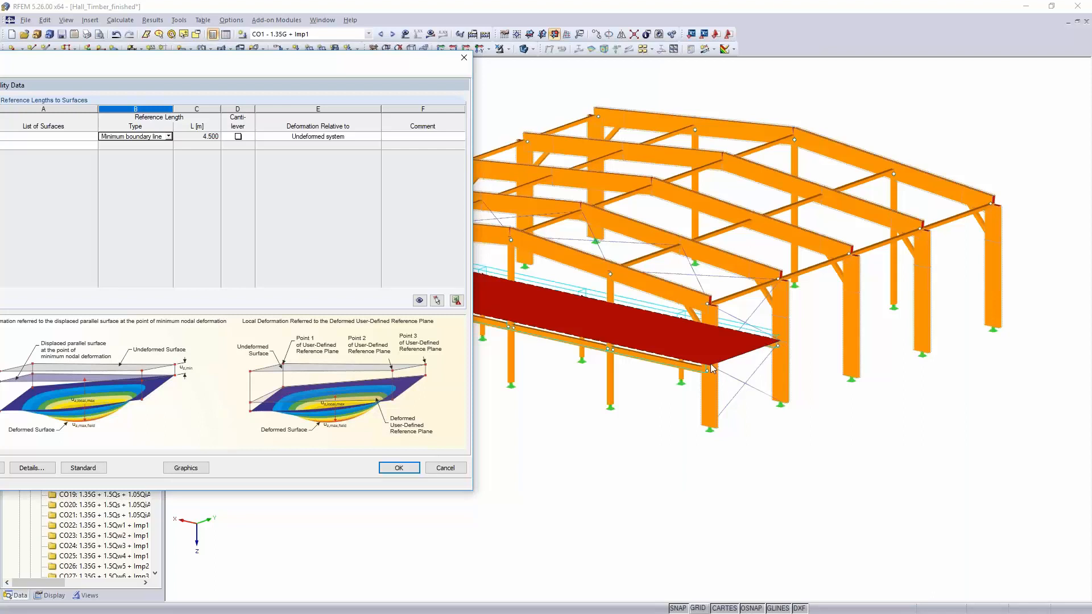
drag(370, 70, 766, 97)
click(767, 165)
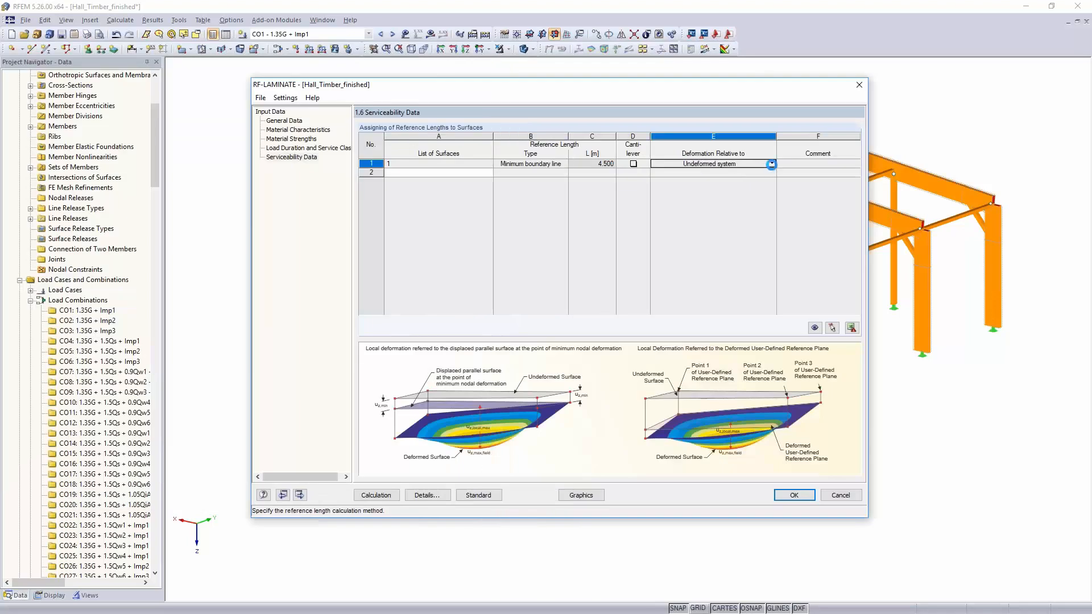
click(771, 164)
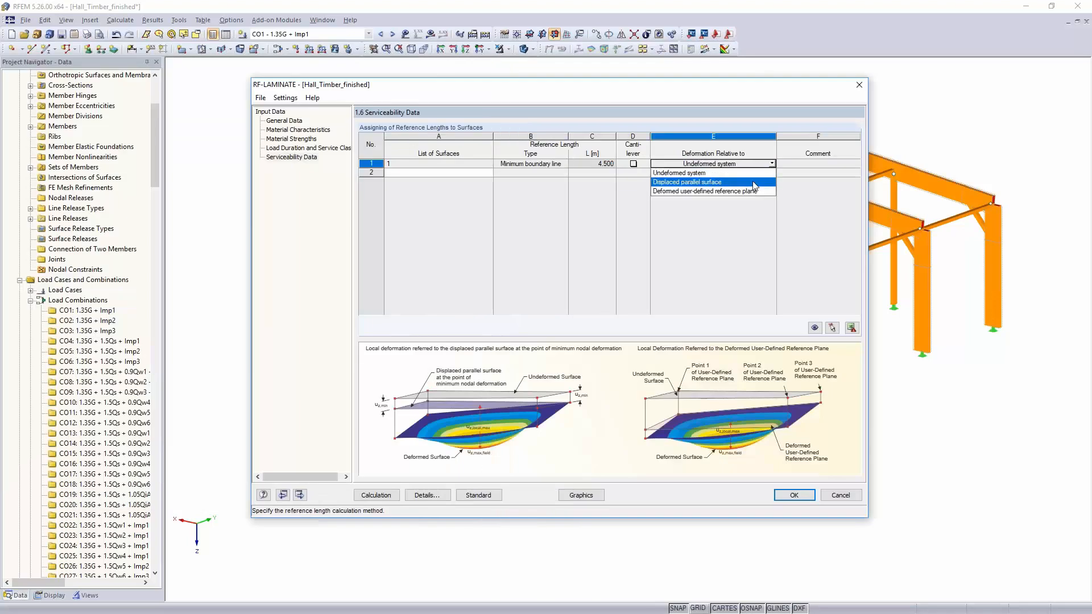
click(754, 183)
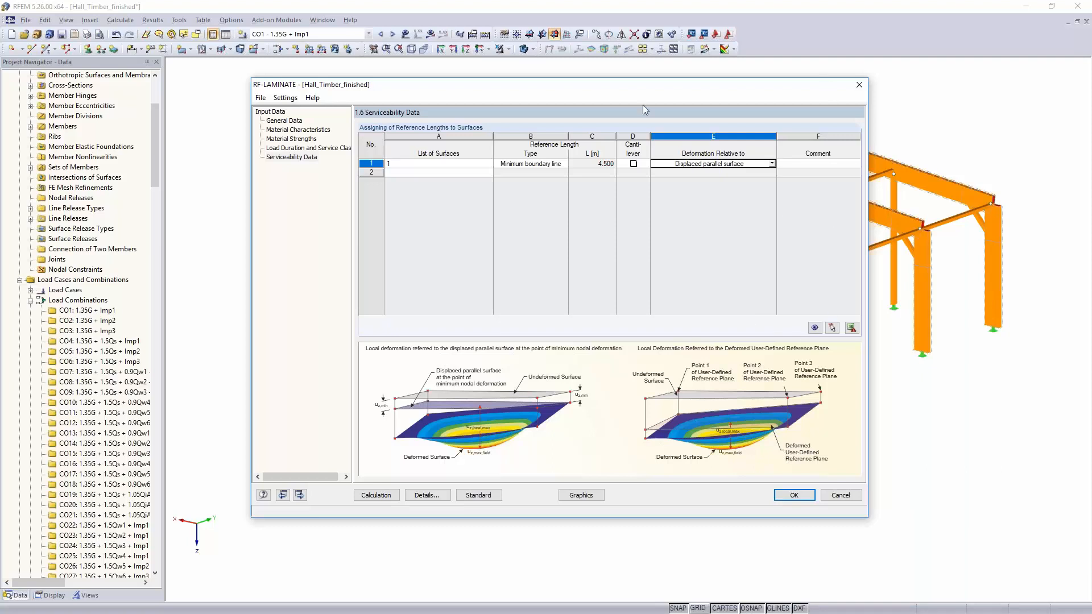
View the slab's supporting beams in the model and run the laminate design calculation
drag(644, 85, 352, 109)
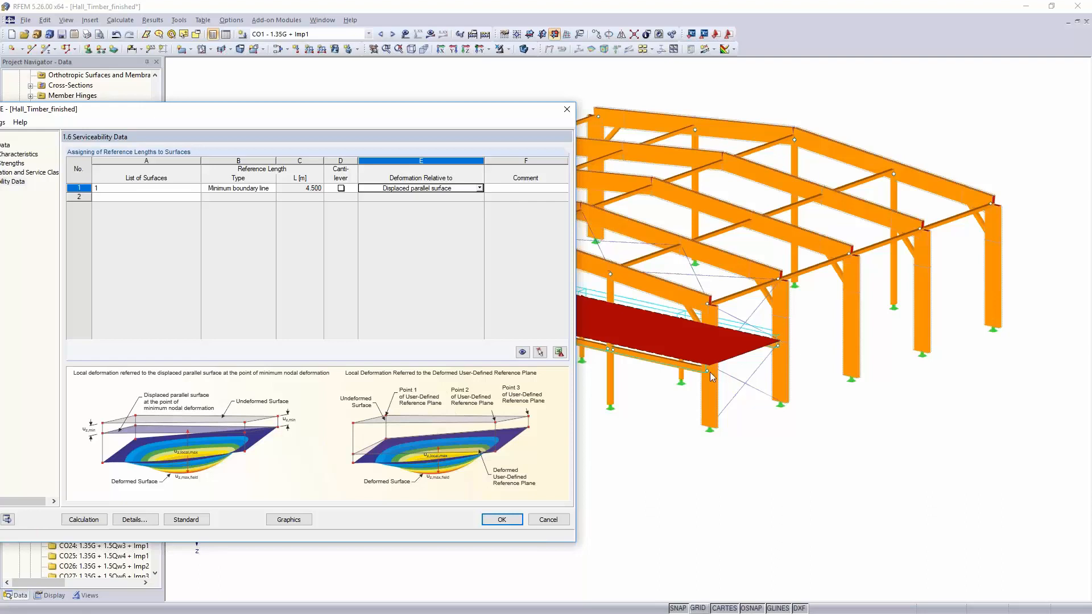
drag(454, 115, 767, 30)
key(Return)
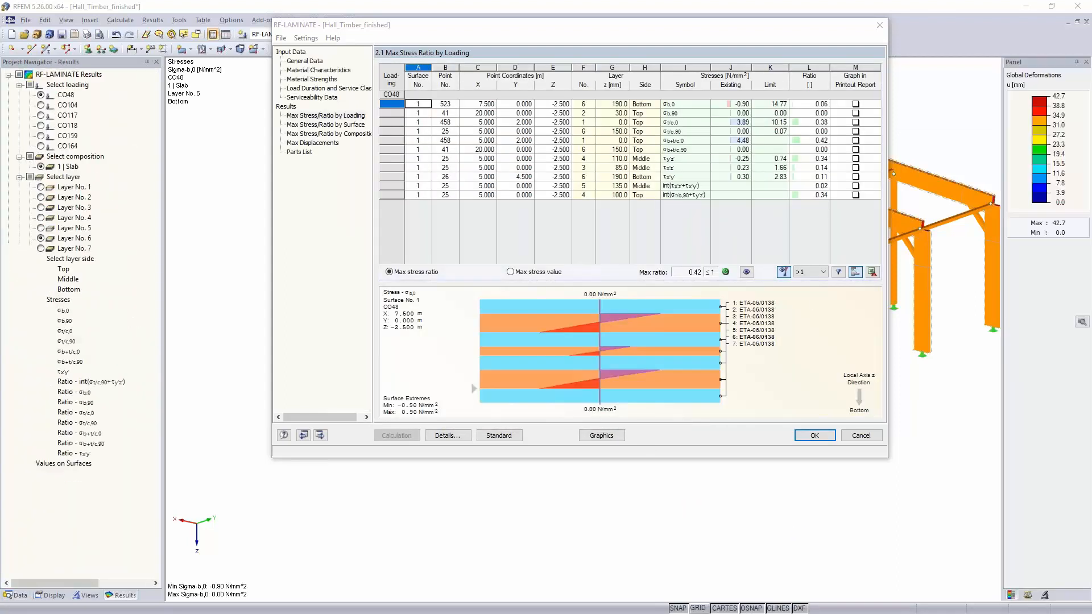
Examine the σb+t/c,0 stress ratio in the slab's maximum stress ratios by loading for CO48
drag(685, 30, 388, 30)
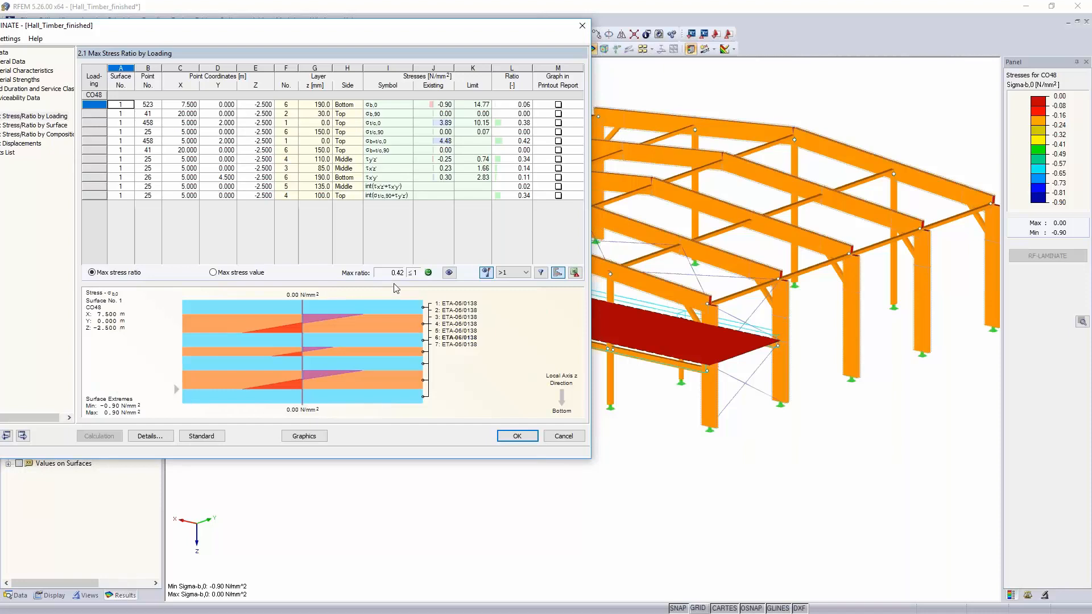
click(503, 141)
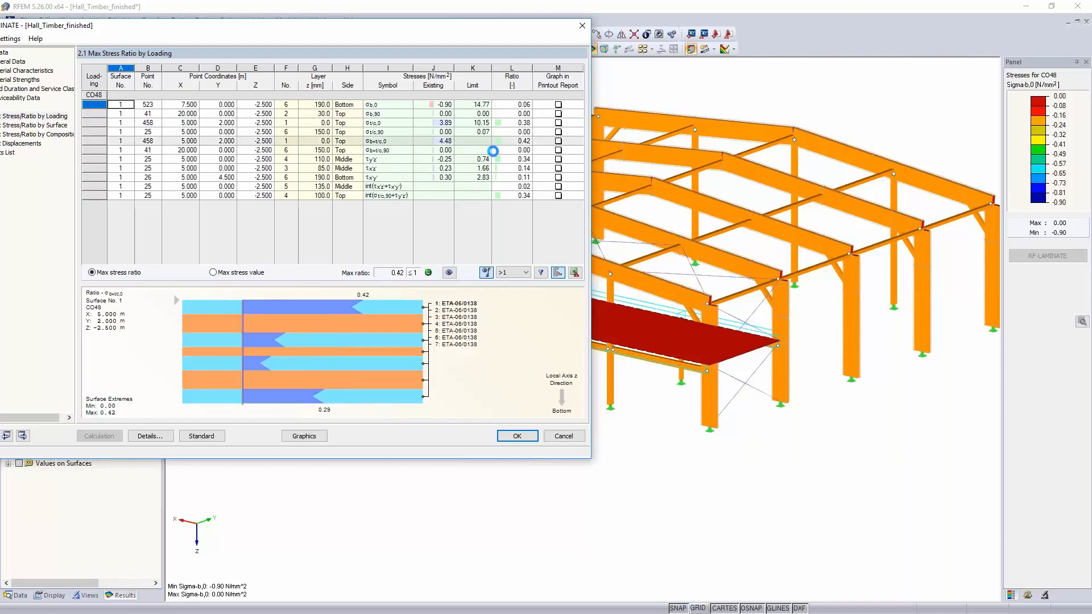
click(501, 141)
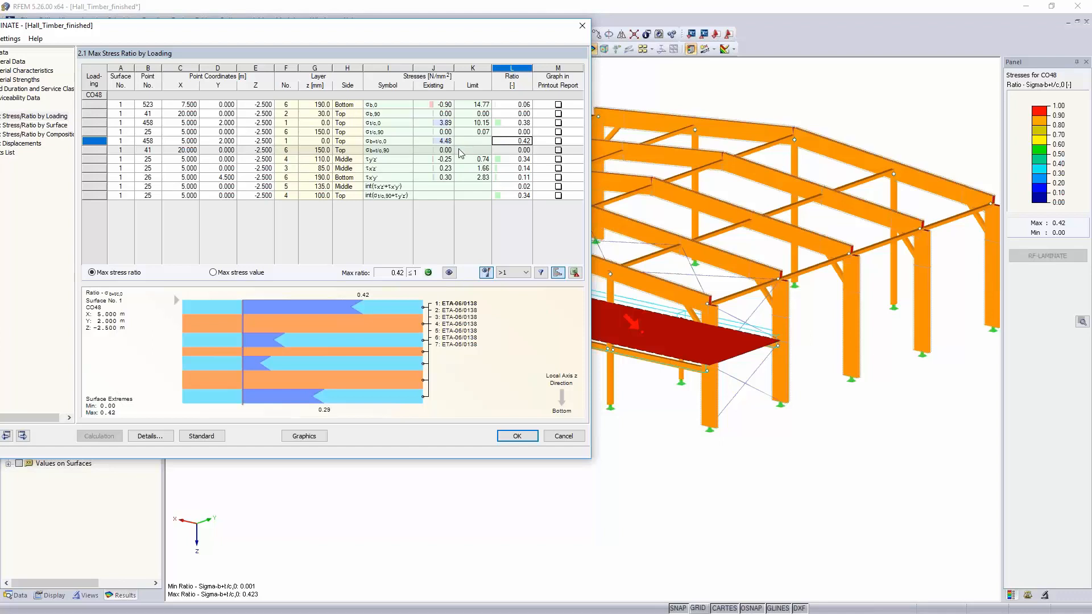
Select the σt/c,0 result of layer 1 for CO48 and view its stress distribution graphically on the slab
click(472, 105)
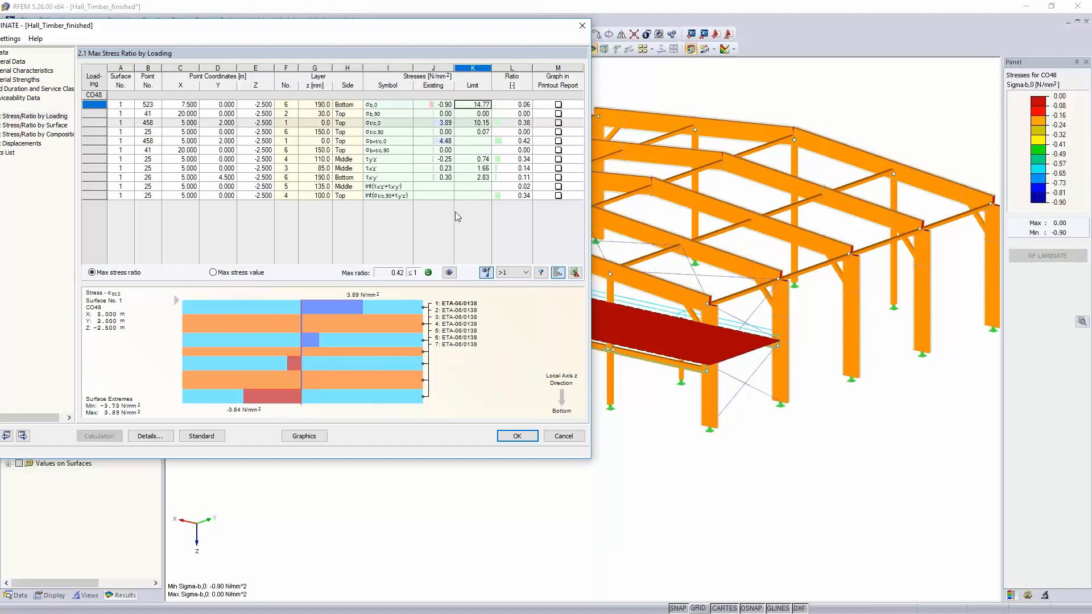
key(Down)
key(Down)
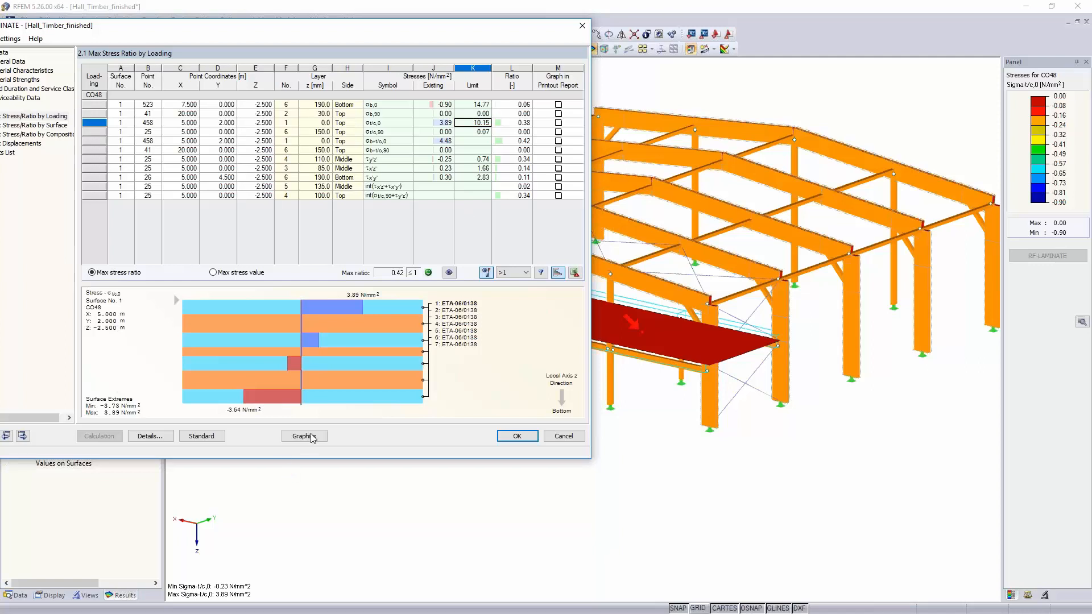
click(304, 436)
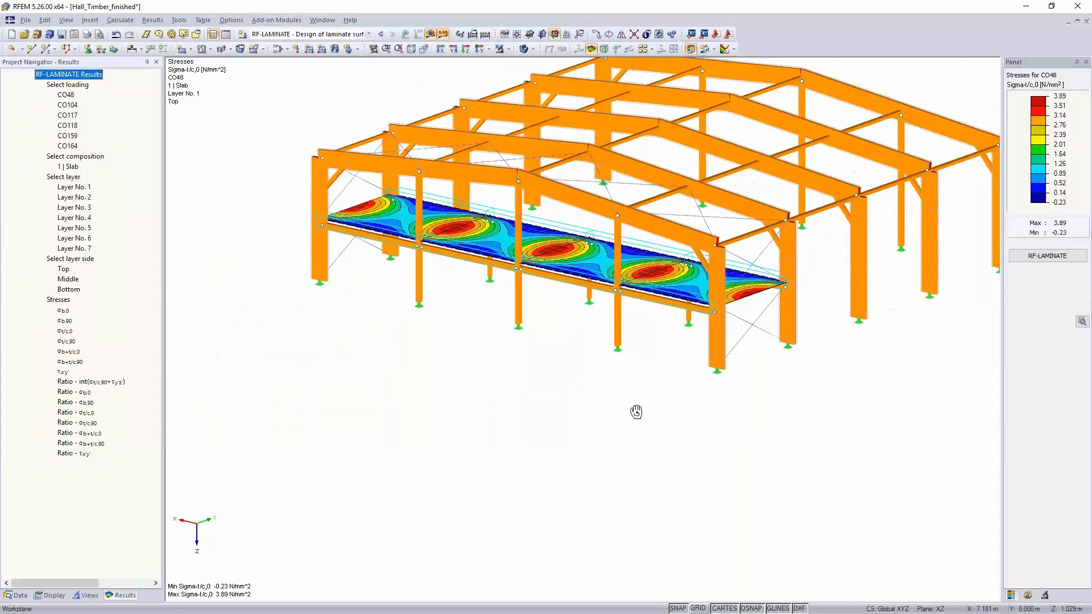
ctrl+middle_drag(637, 414, 677, 437)
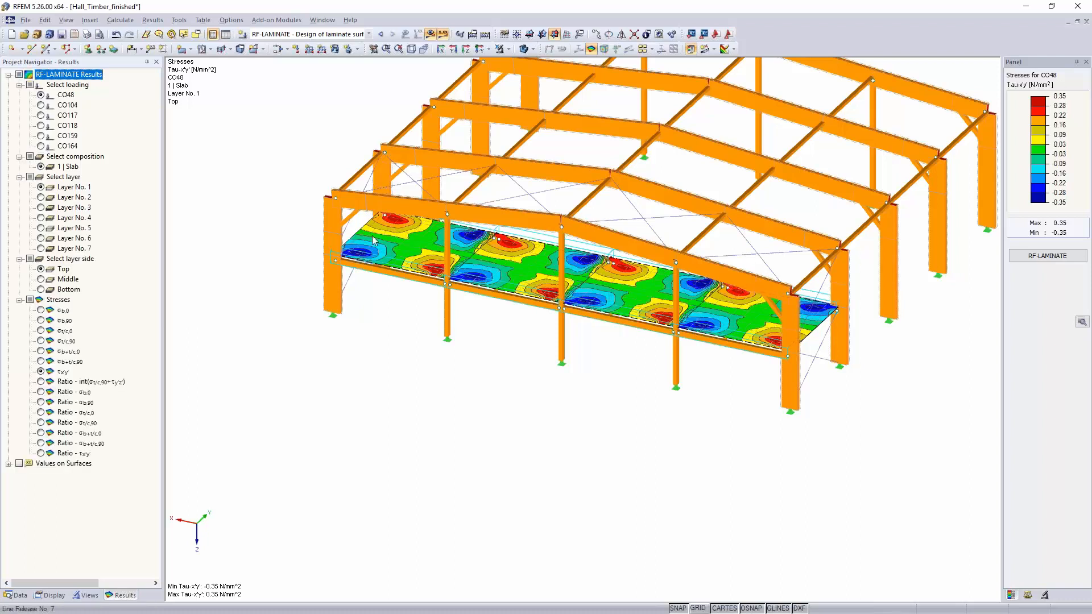
Reopen the laminate design results and examine the slab's maximum displacements and the CO104 deflection uz and its ratio
click(277, 20)
click(278, 35)
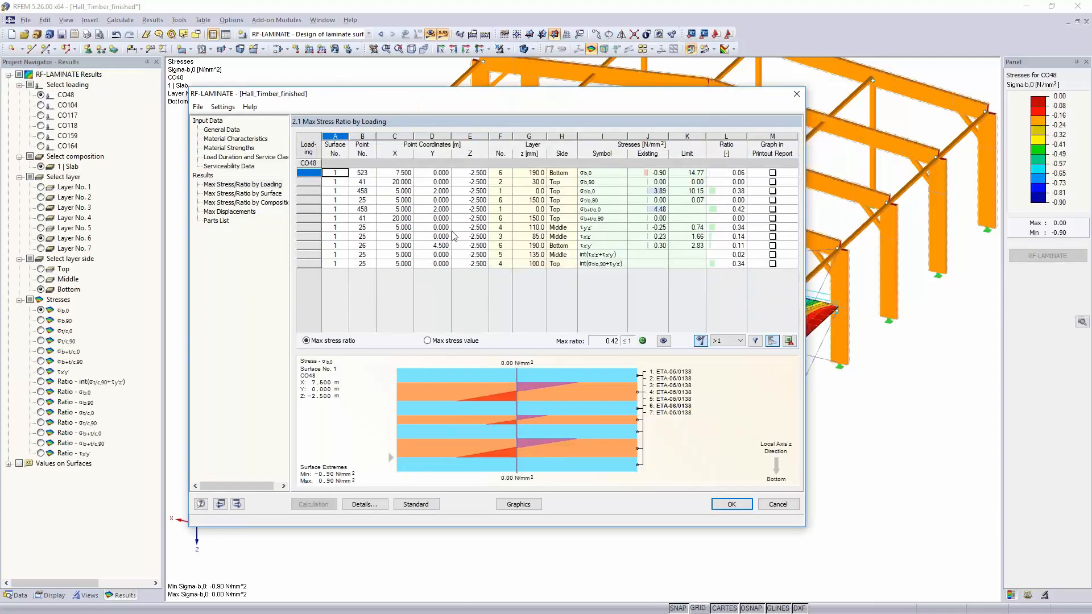
click(231, 211)
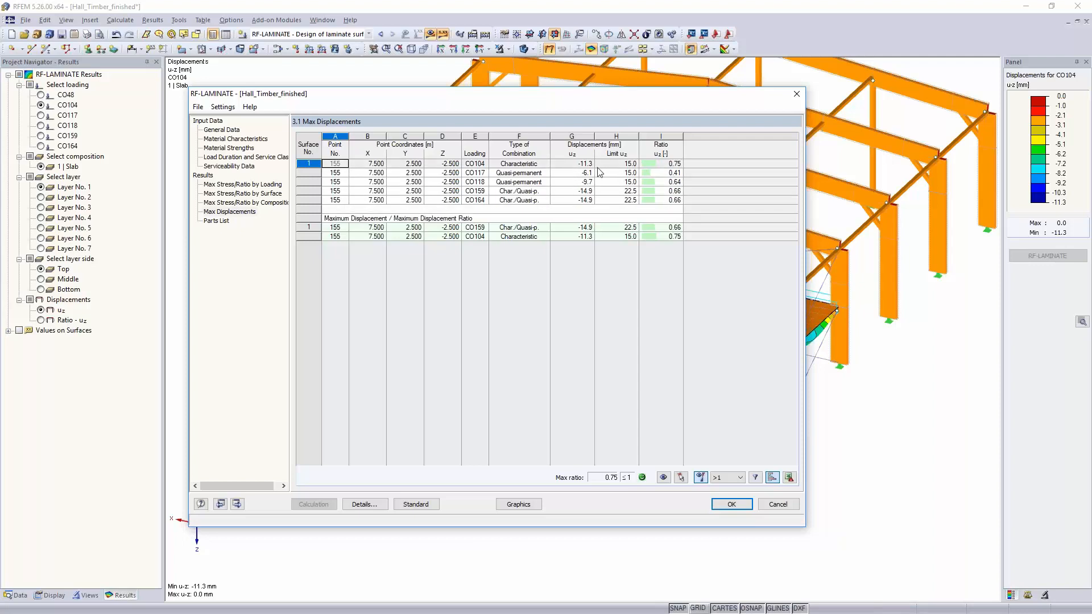
click(669, 164)
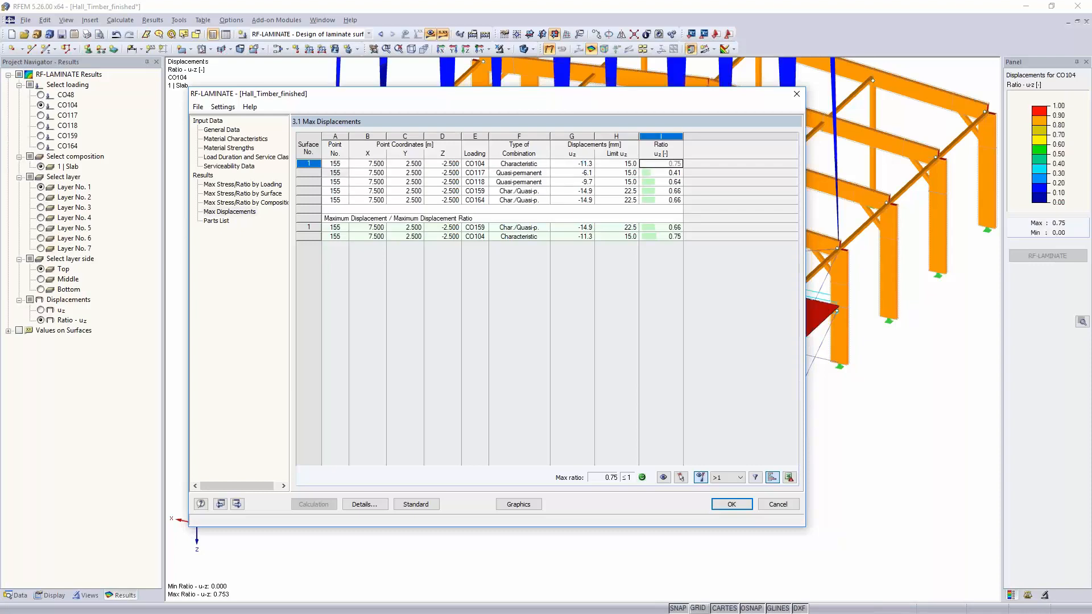
click(578, 163)
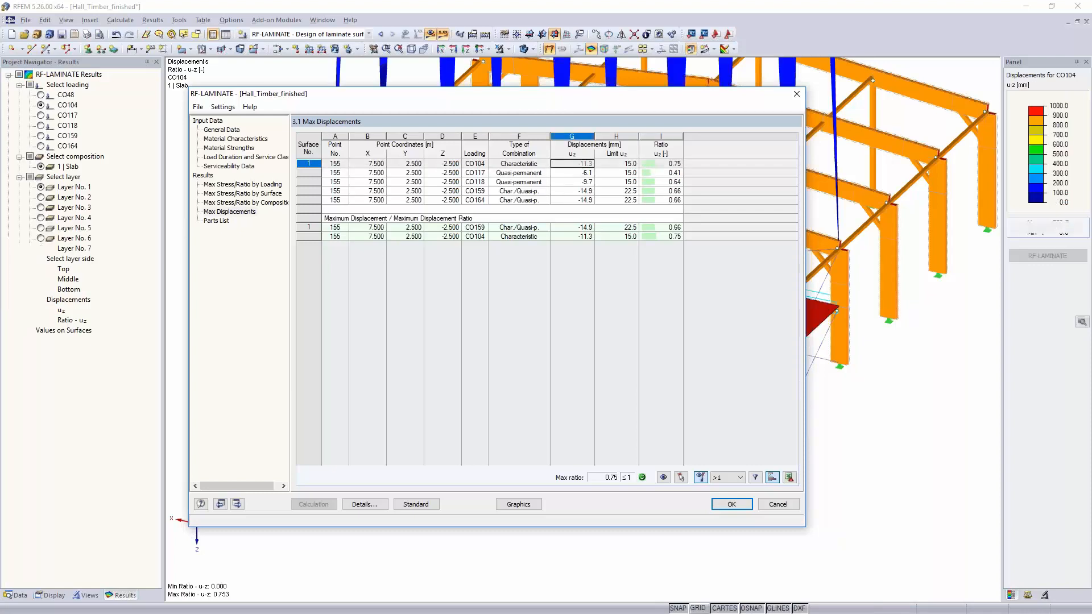
drag(367, 98, 91, 100)
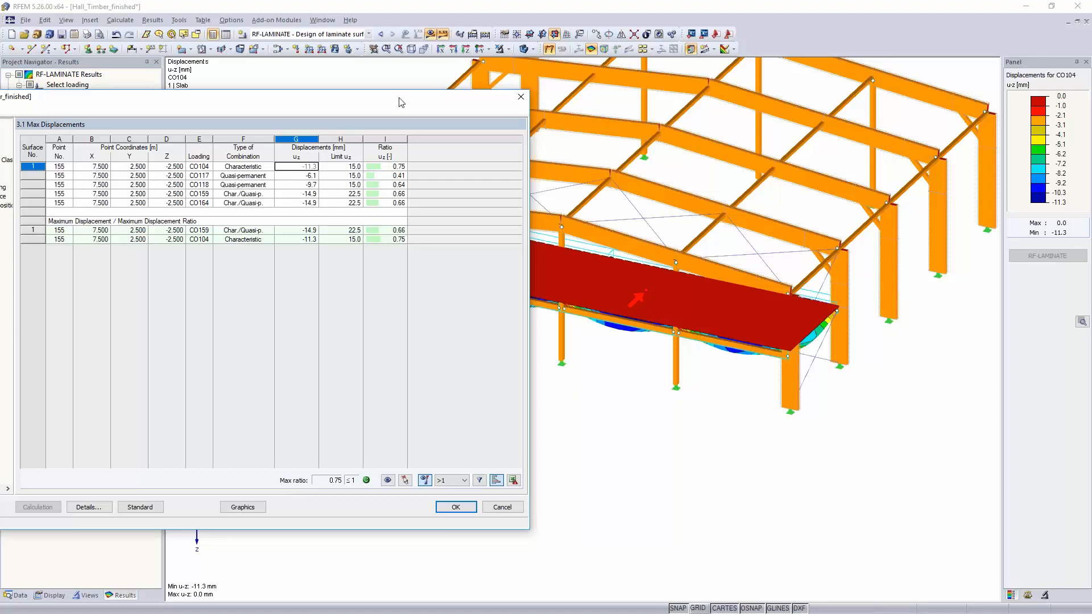
drag(402, 102, 644, 57)
drag(799, 67, 821, 120)
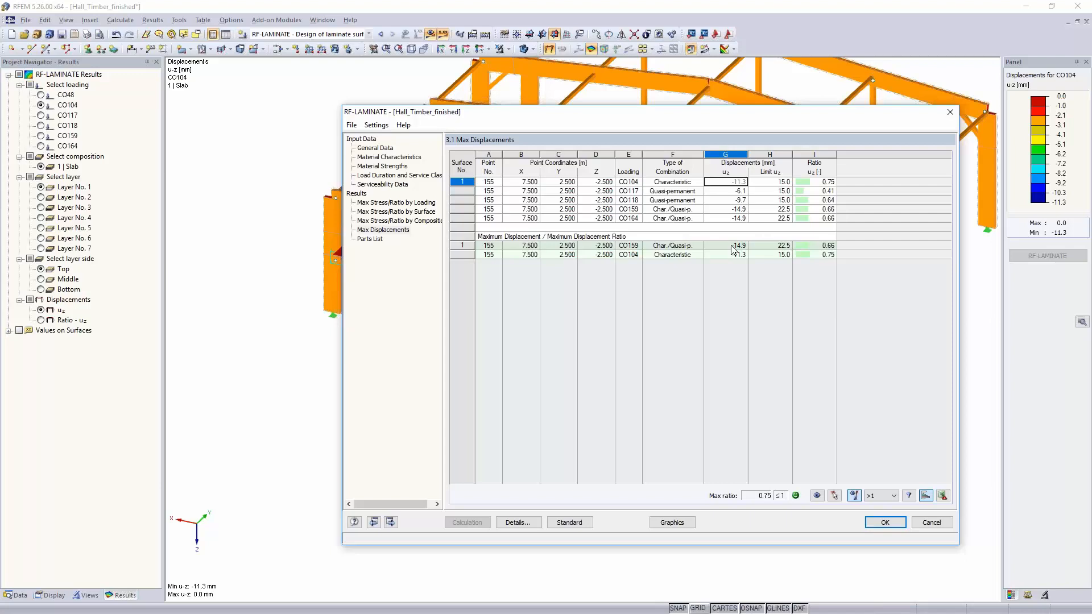
Examine the τy'z' and τx'z' shear stress limits for CO48 and view the layer 3 τx'z' distribution on the slab
click(416, 203)
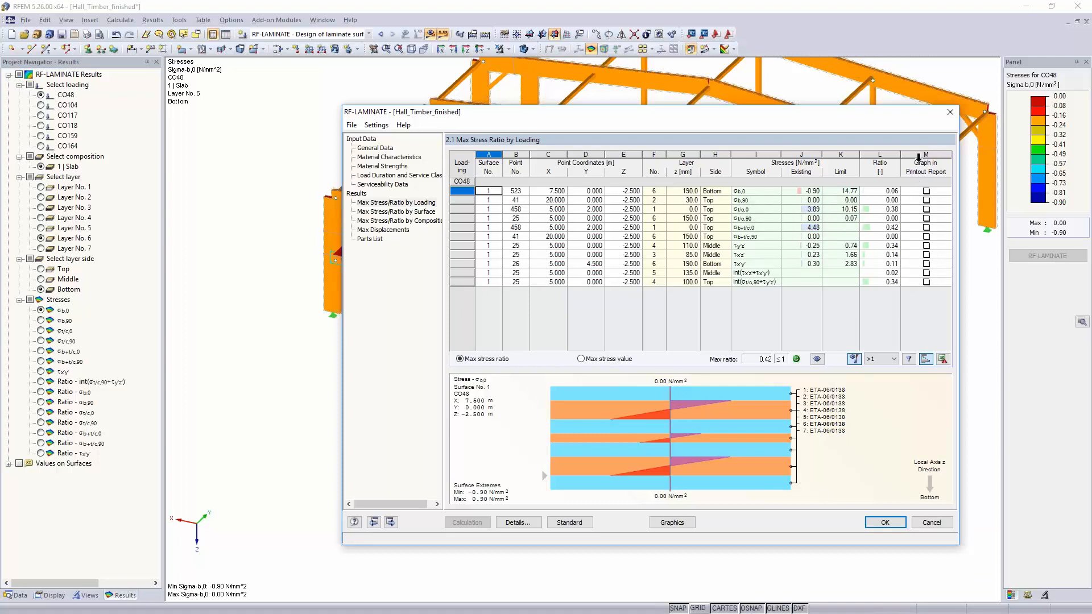
click(843, 244)
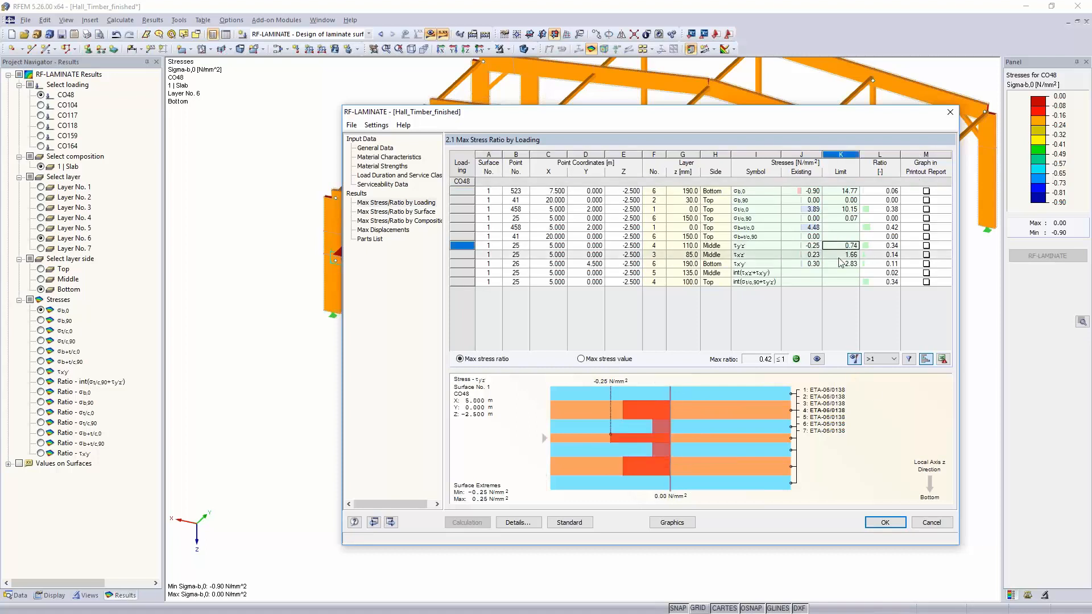
click(843, 256)
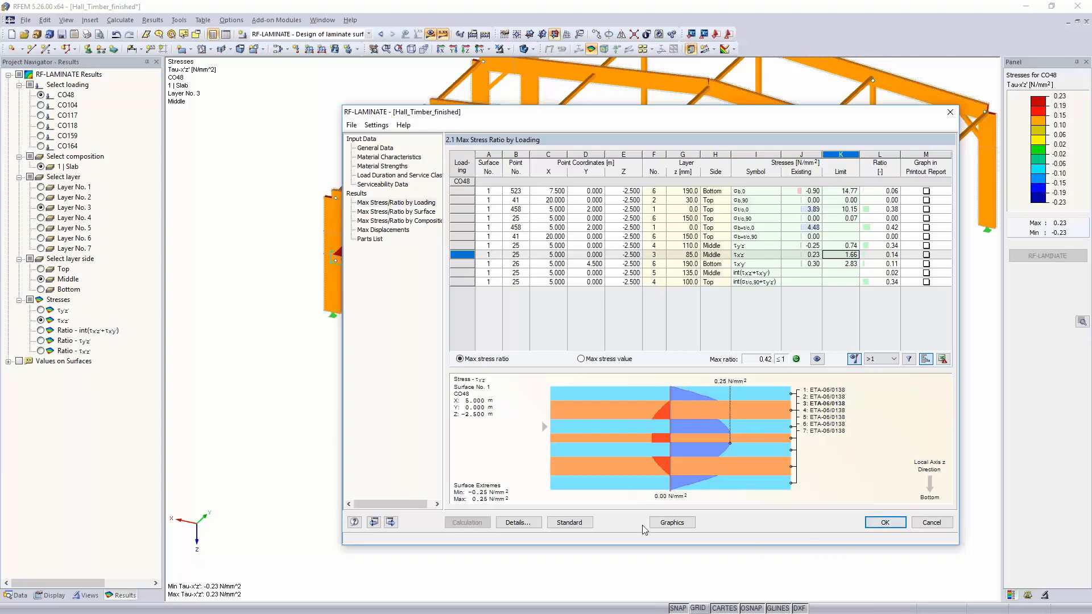
click(674, 523)
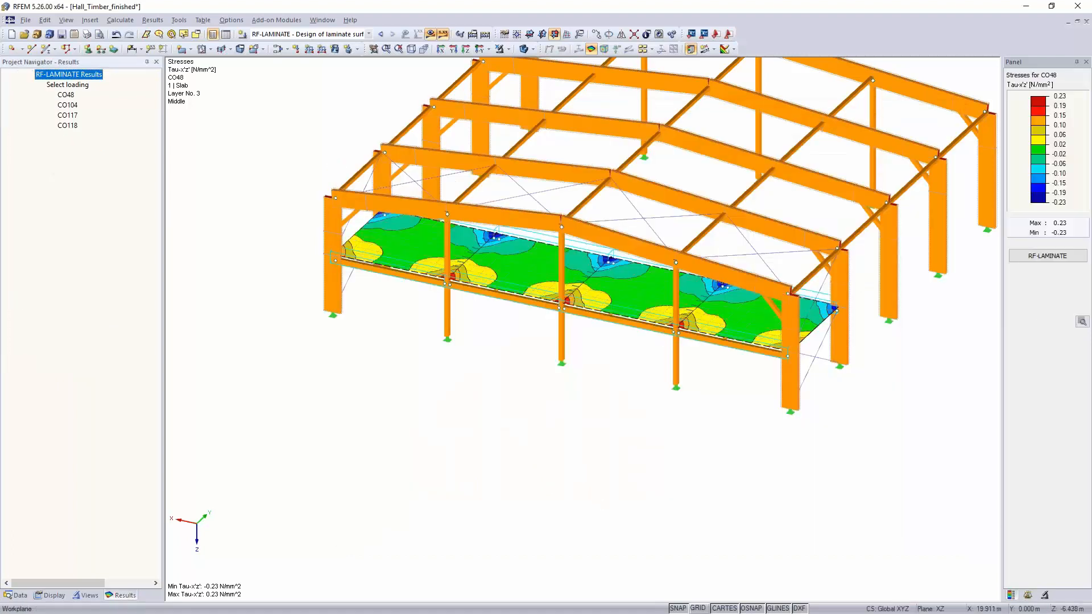
middle_drag(548, 433, 505, 501)
mouse_move(558, 432)
ctrl+middle_down()
mouse_move(562, 395)
mouse_move(534, 390)
mouse_move(550, 306)
ctrl+middle_up()
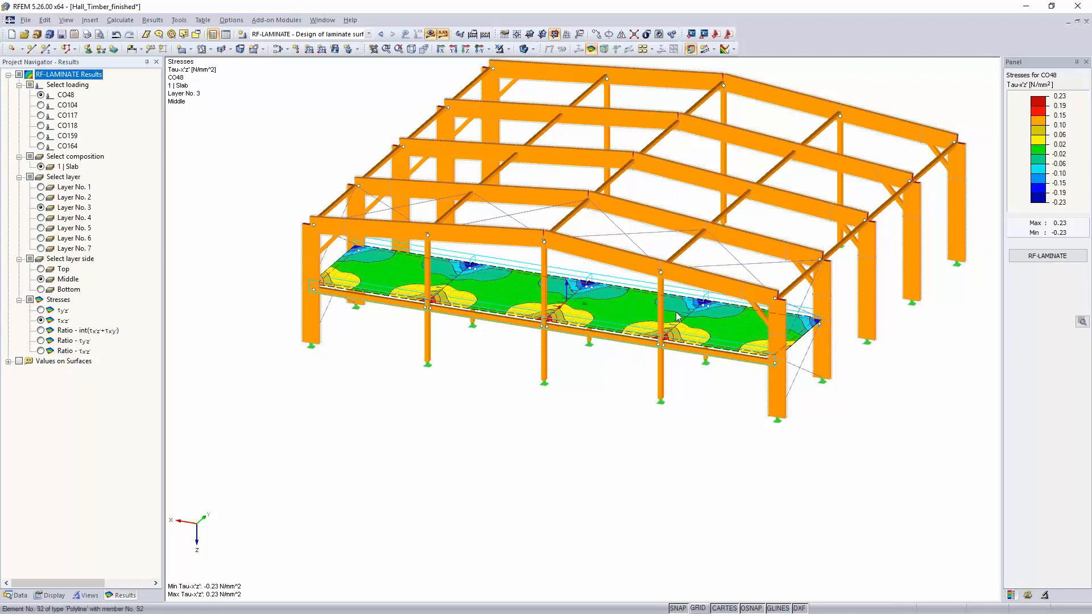
scroll(701, 346, up, 4)
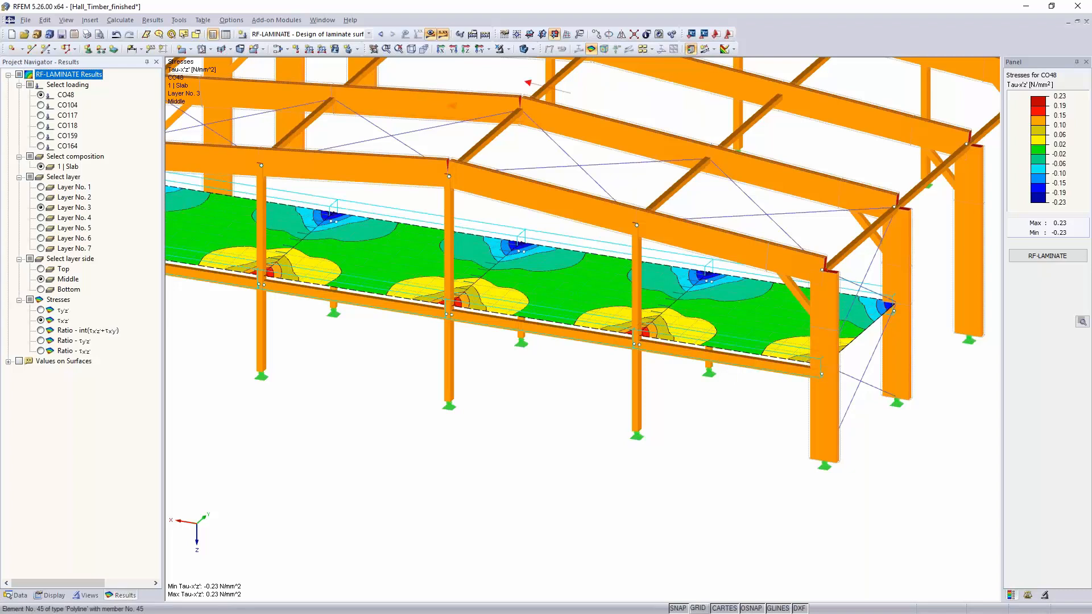
Switch the displayed results to load combination CO48 - 1.35G + 1.5QiA + Imp3
click(367, 34)
scroll(358, 142, up, 18)
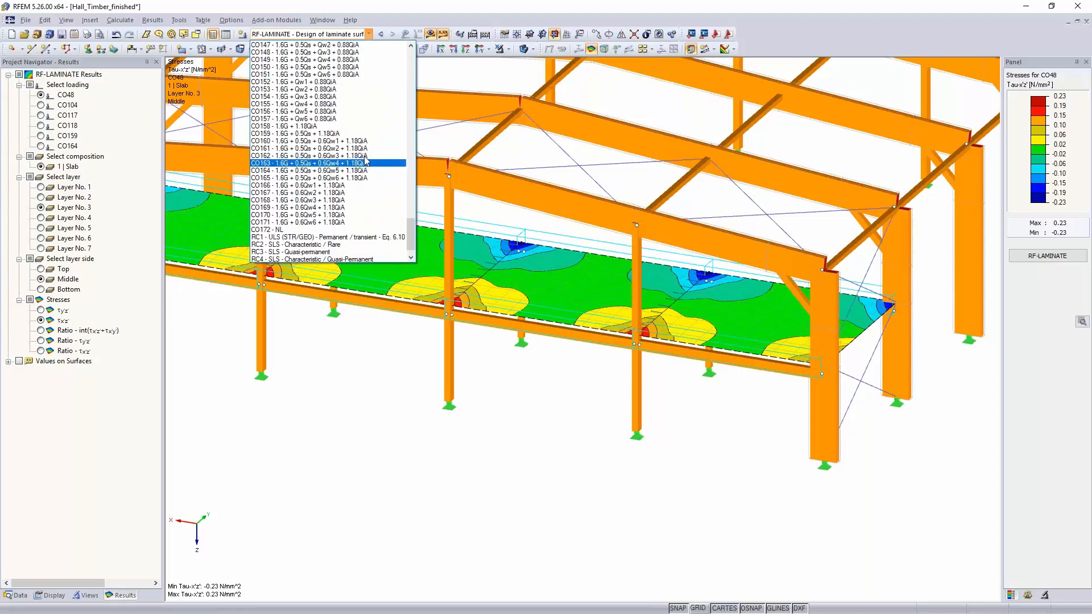
scroll(364, 157, up, 13)
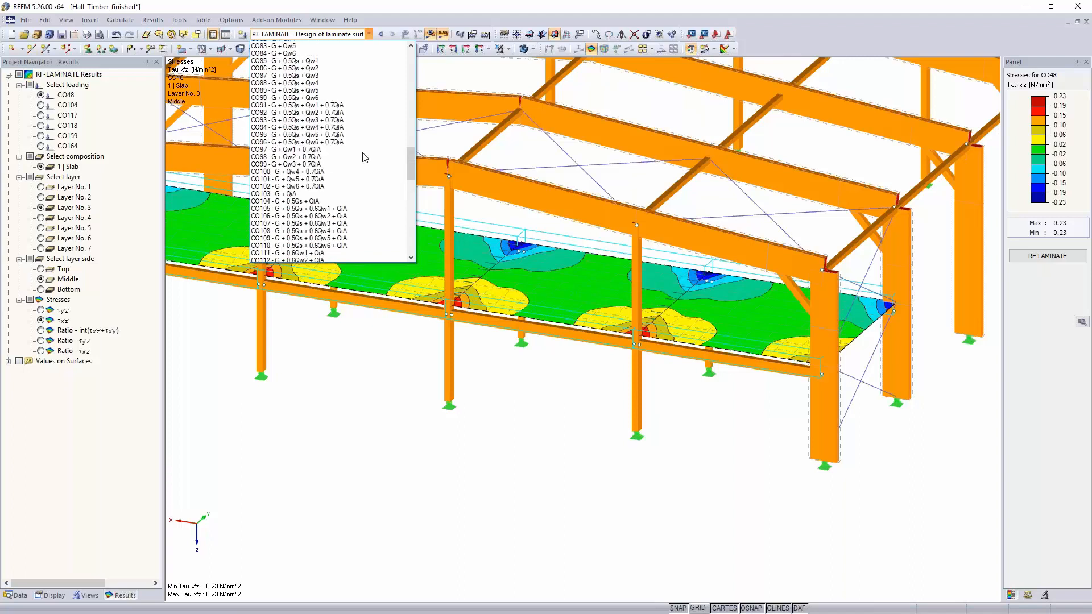
scroll(365, 157, up, 4)
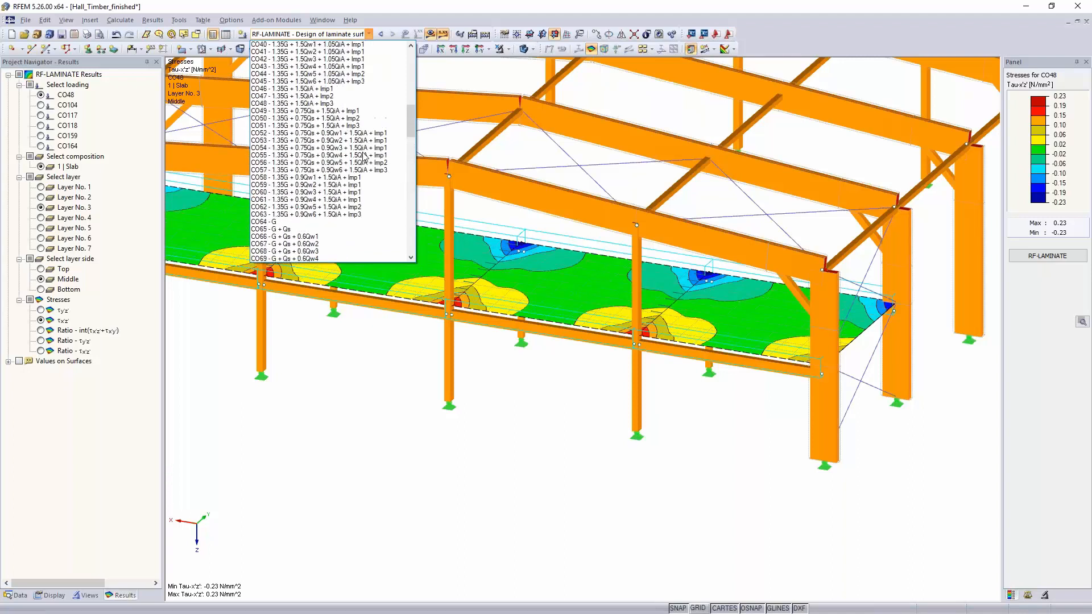
click(339, 104)
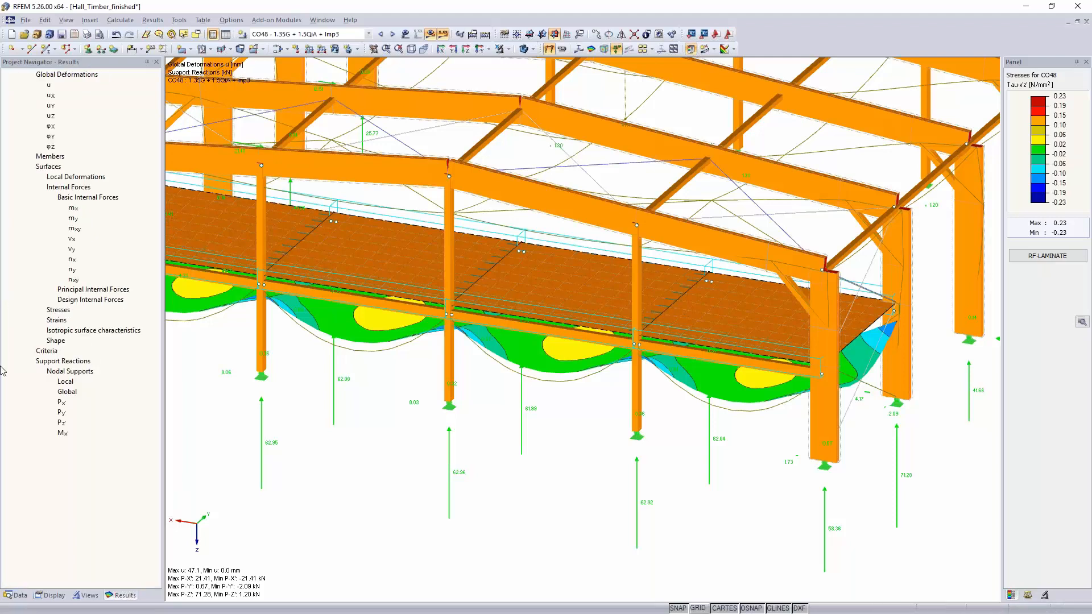
Turn on the release results for the model and display the line hinge force n
click(8, 495)
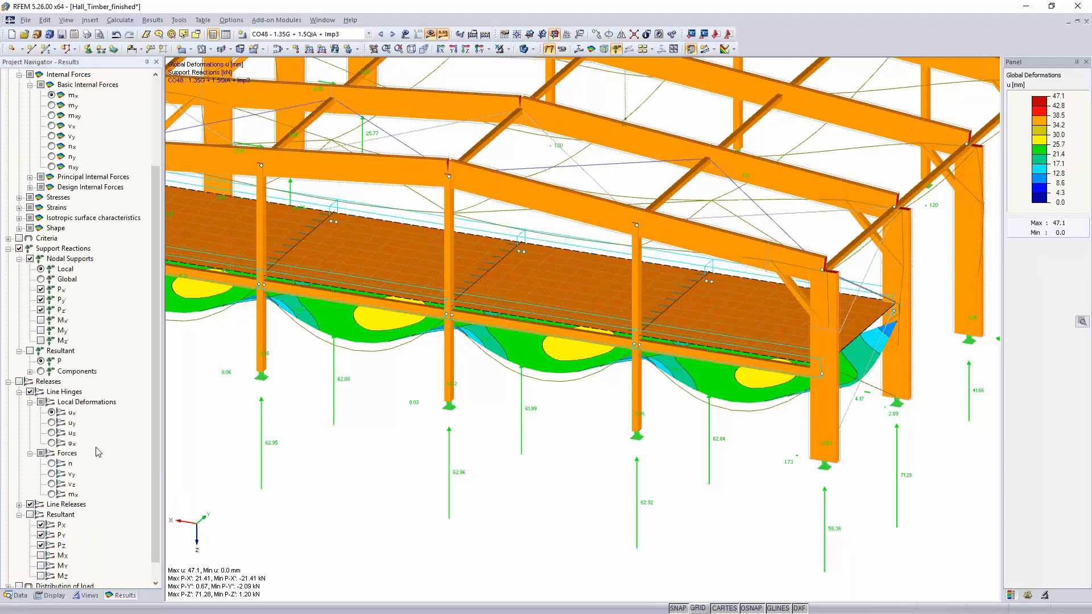
scroll(97, 452, down, 1)
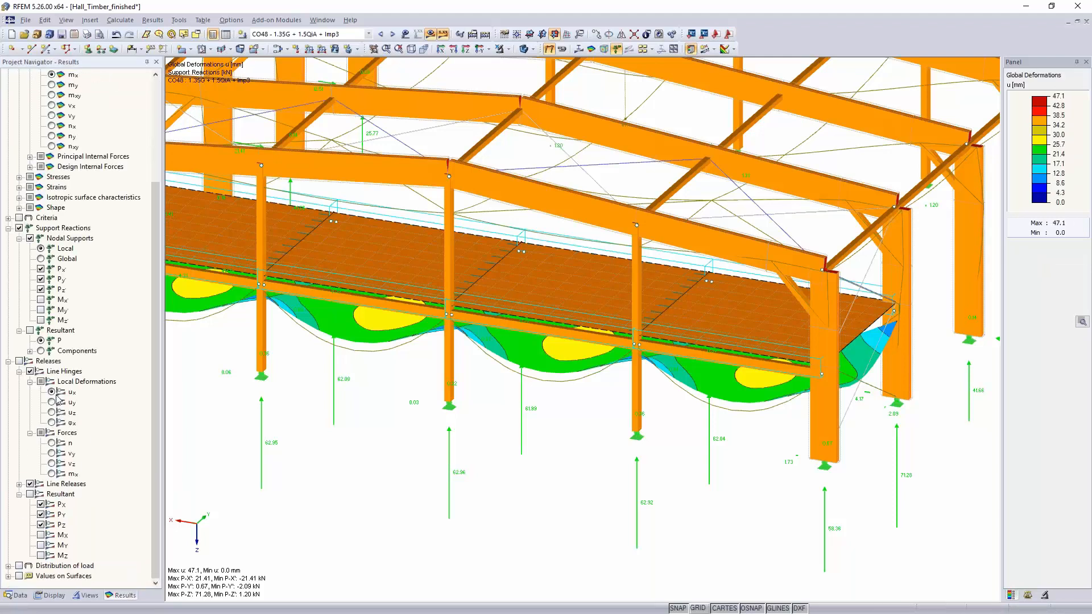
click(20, 361)
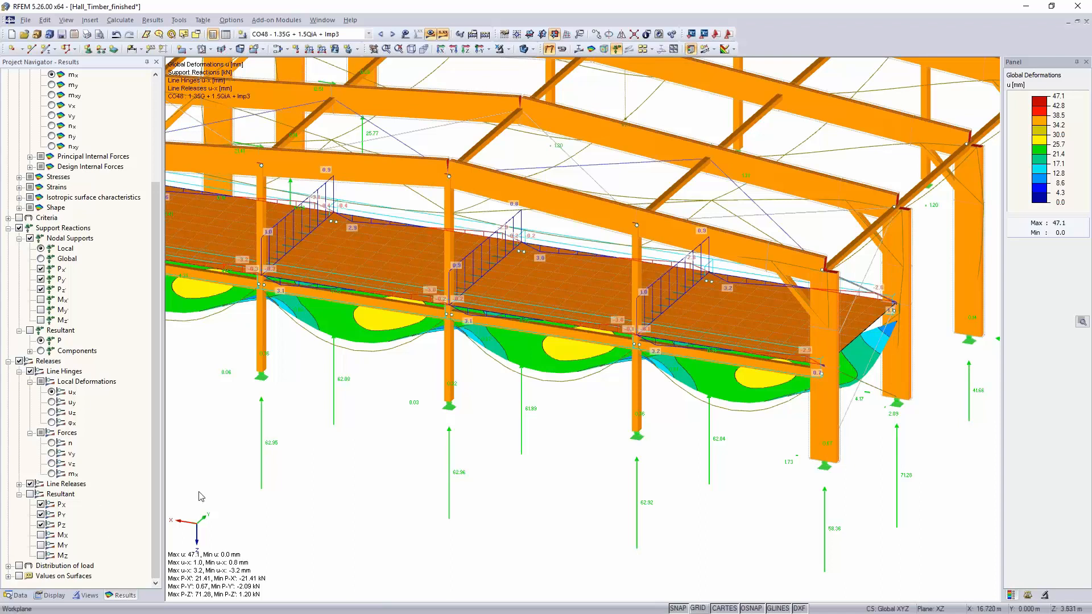
click(52, 443)
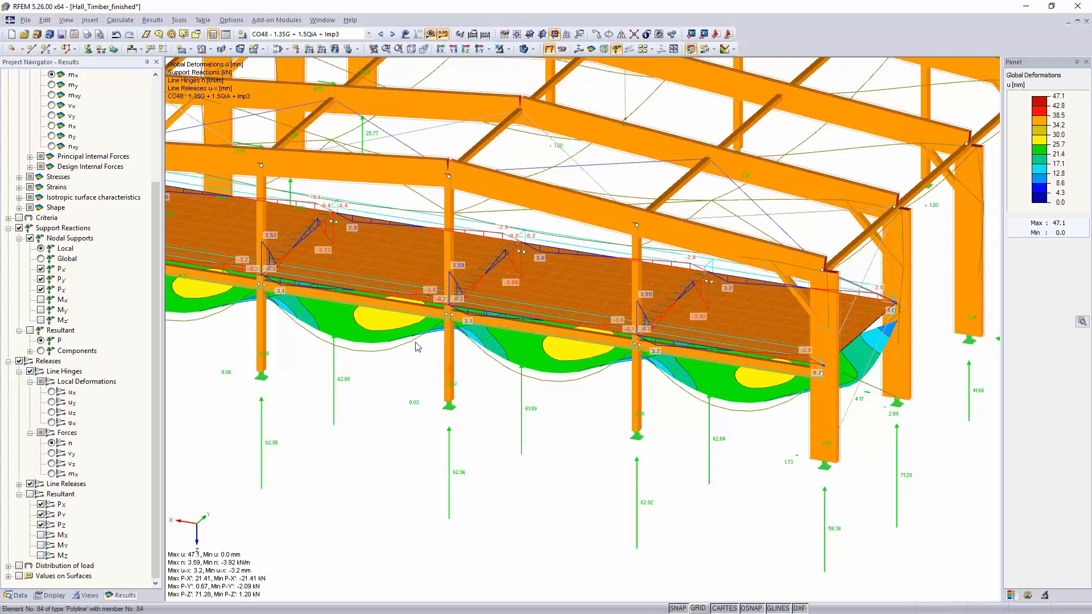
Display the line release force n along the slab edges
click(19, 484)
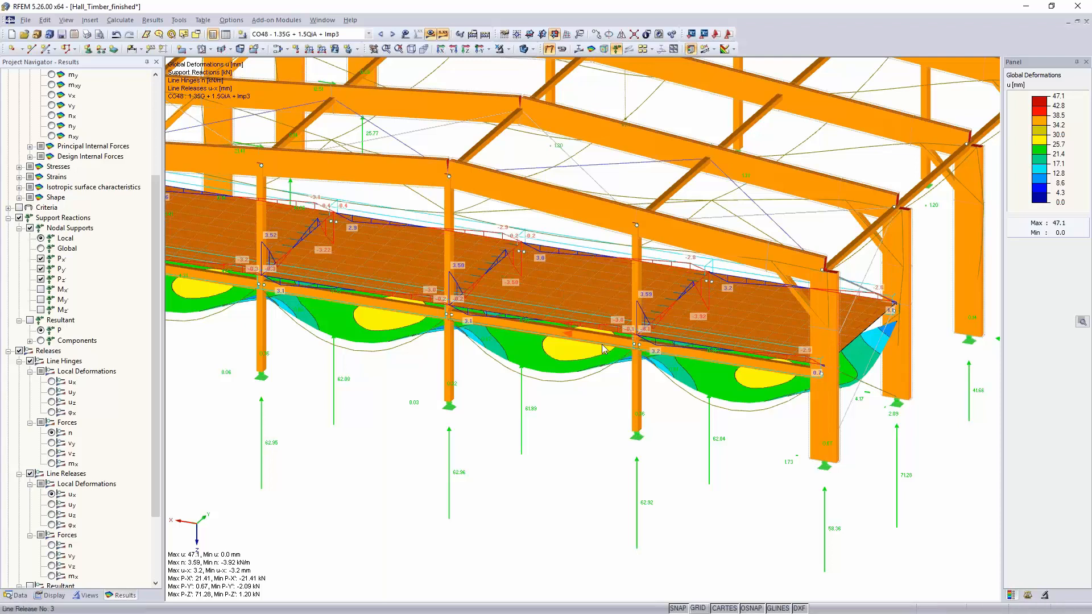
scroll(51, 515, down, 1)
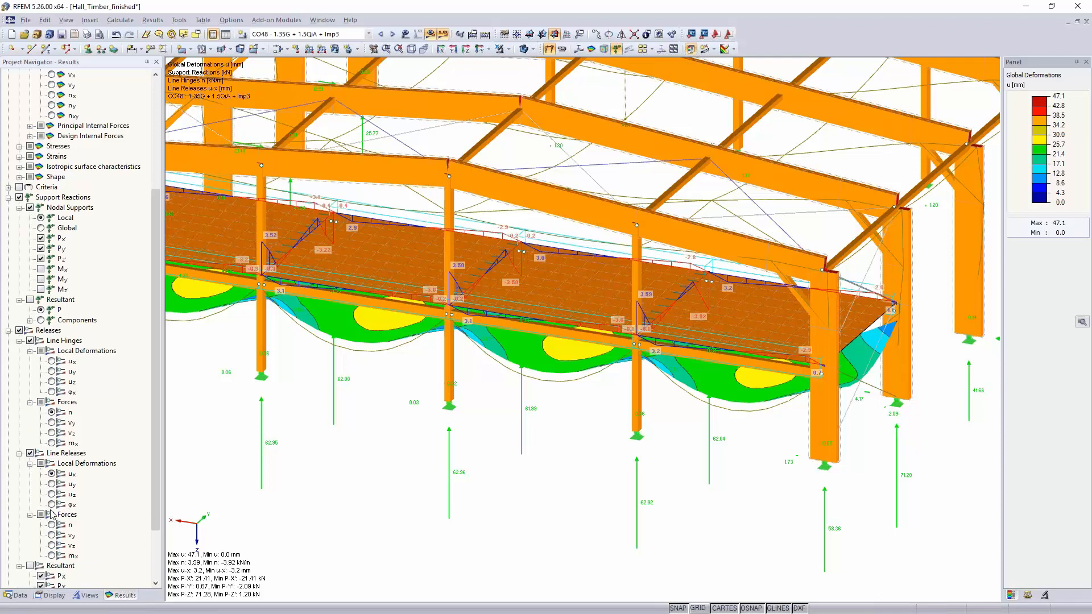
scroll(51, 501, down, 2)
click(52, 453)
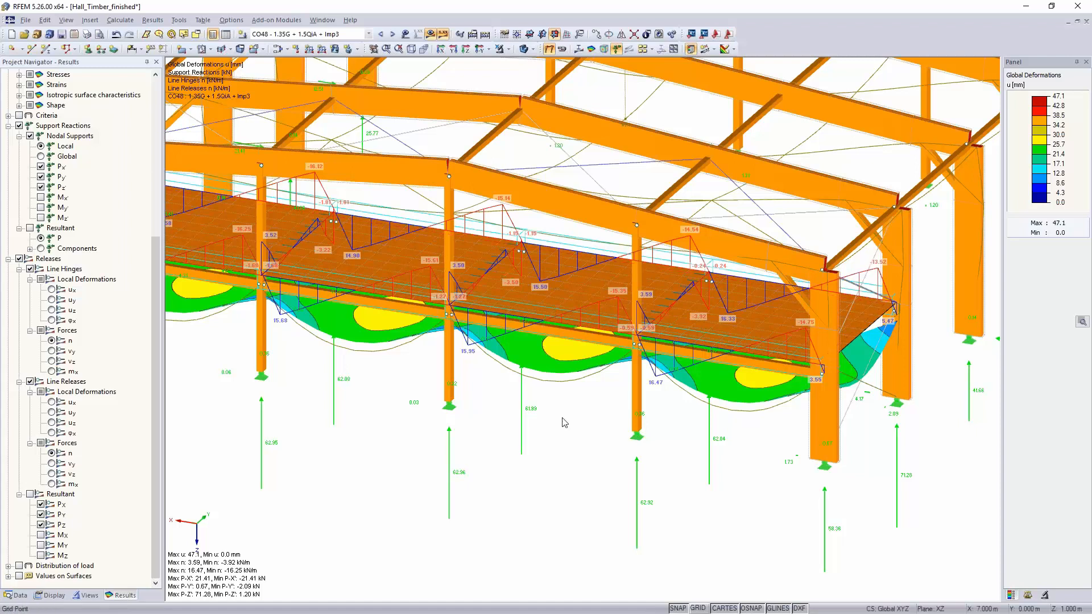
Open the result diagram of a front-edge line release and add a constant smooth range from 0 to 1 m for force n
right_click(536, 312)
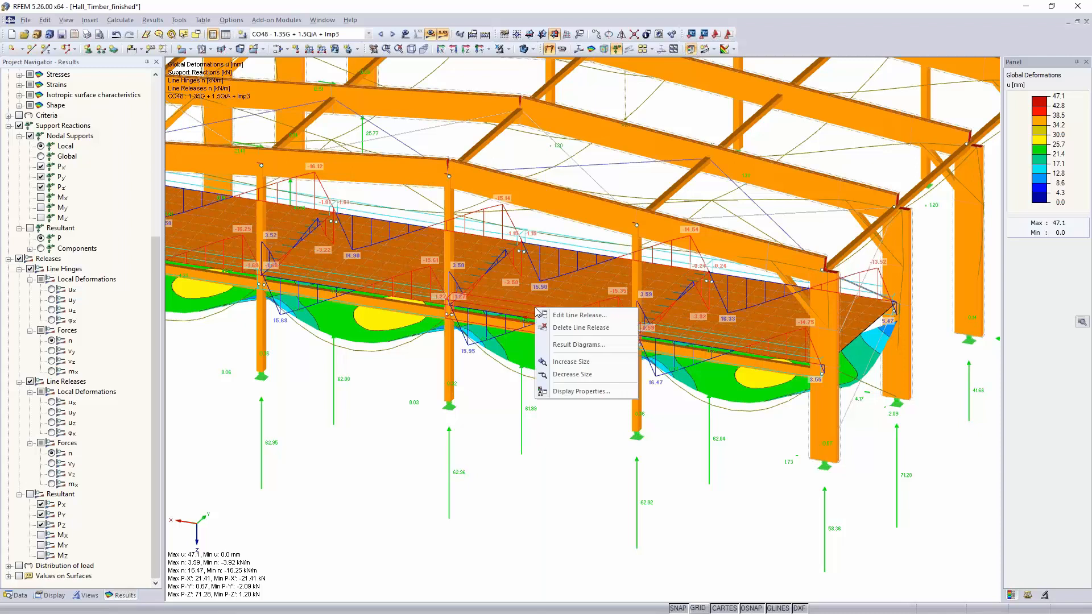
click(564, 342)
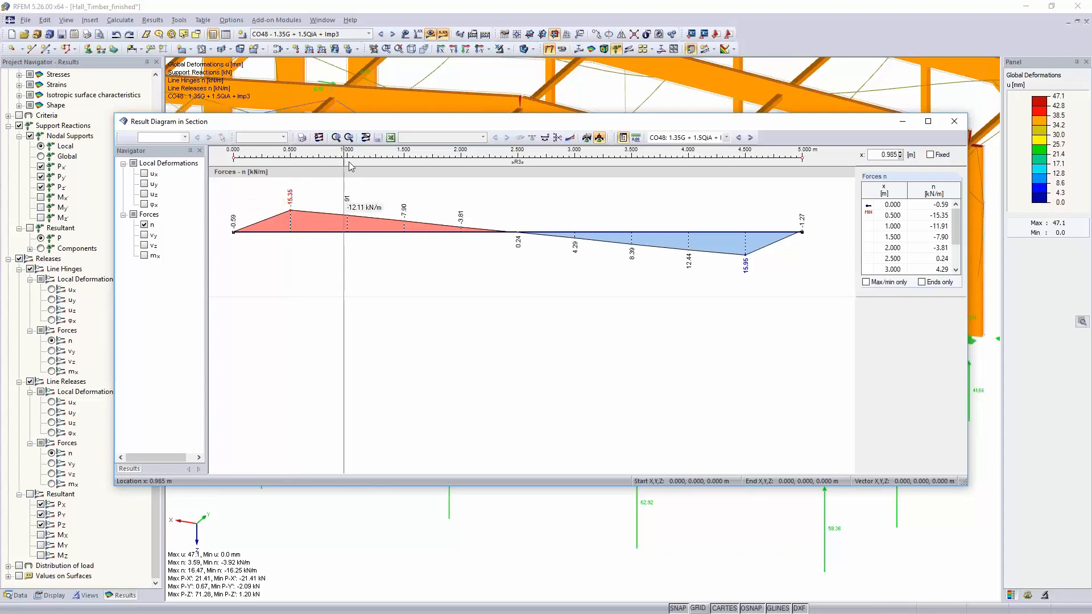
click(586, 138)
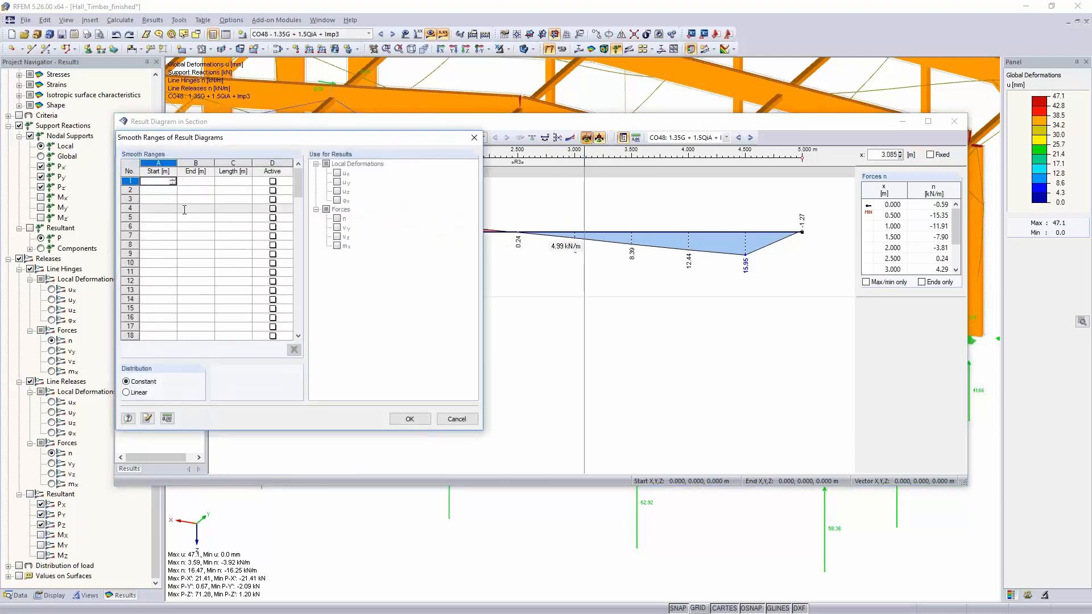
key(Tab)
text(1)
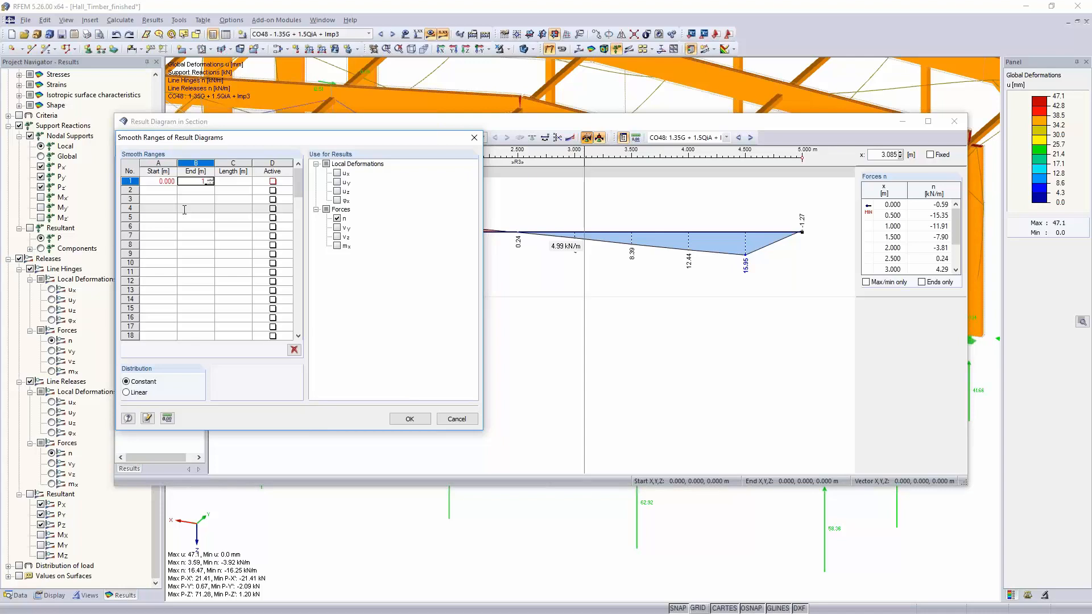
key(Tab)
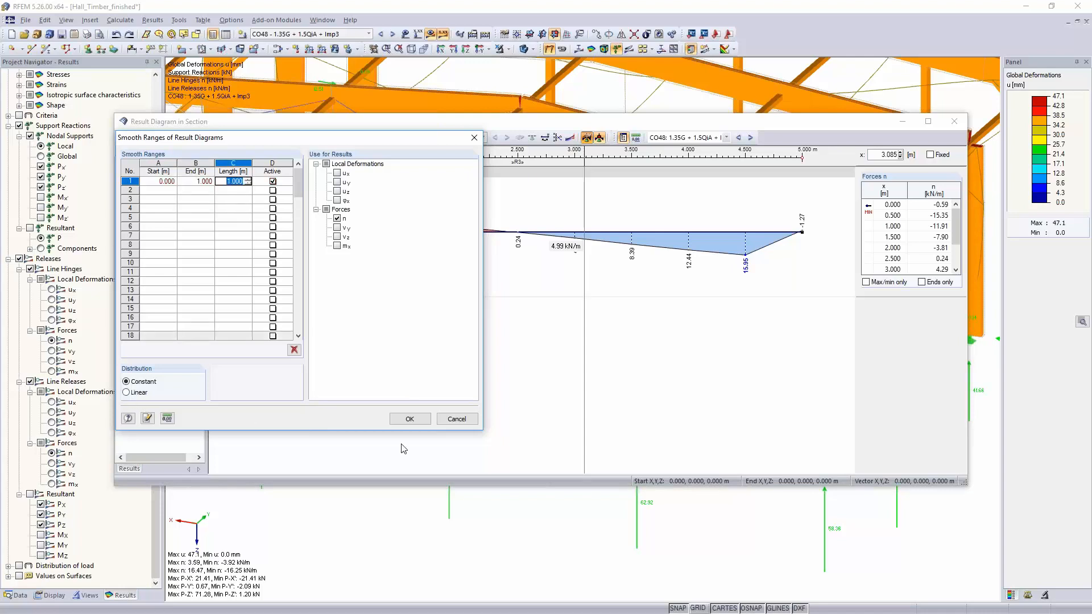
click(415, 421)
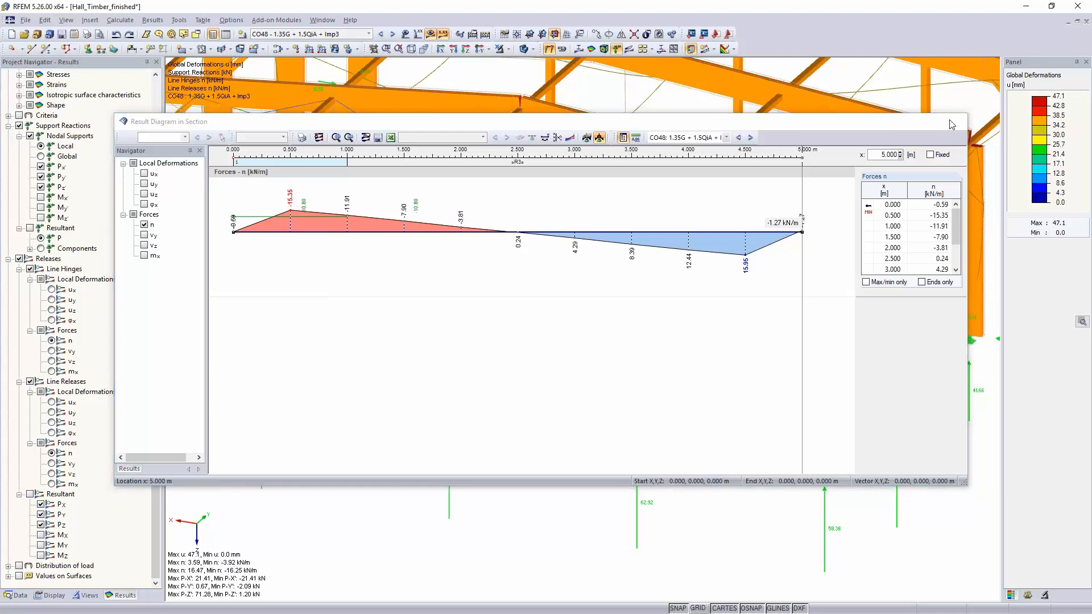
click(952, 123)
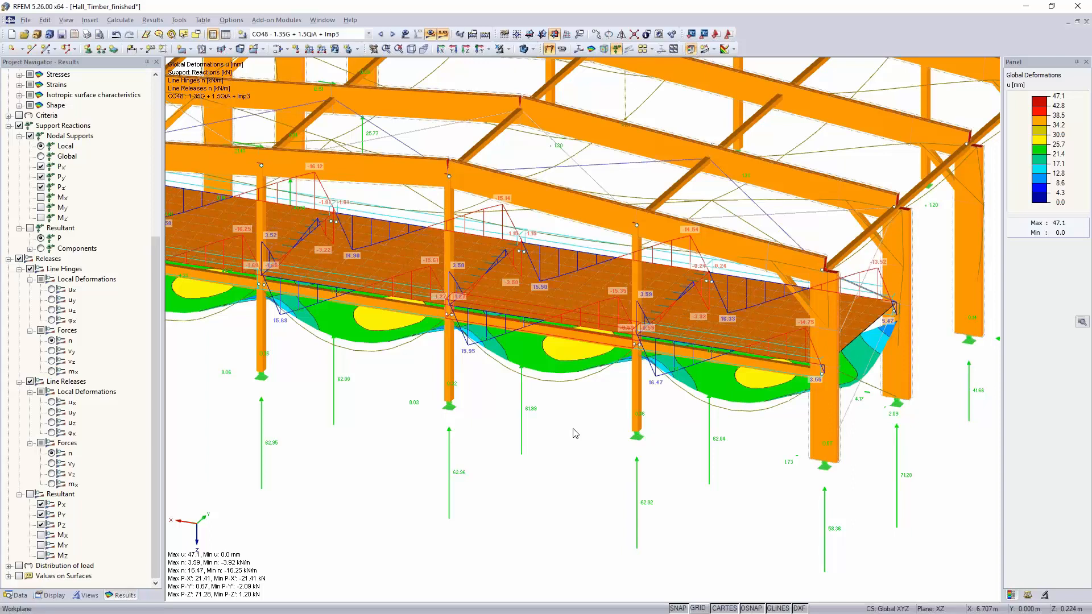
Open the RF-TIMBER Pro add-on module to set up the design of the hall's timber members
scroll(572, 429, down, 1)
scroll(573, 433, down, 3)
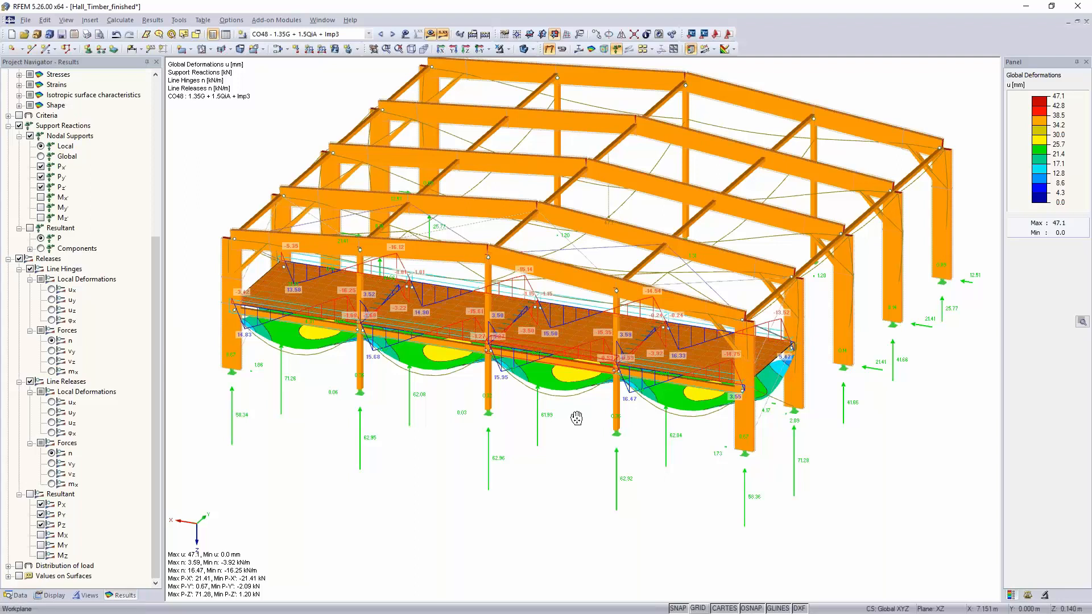
middle_drag(576, 418, 654, 348)
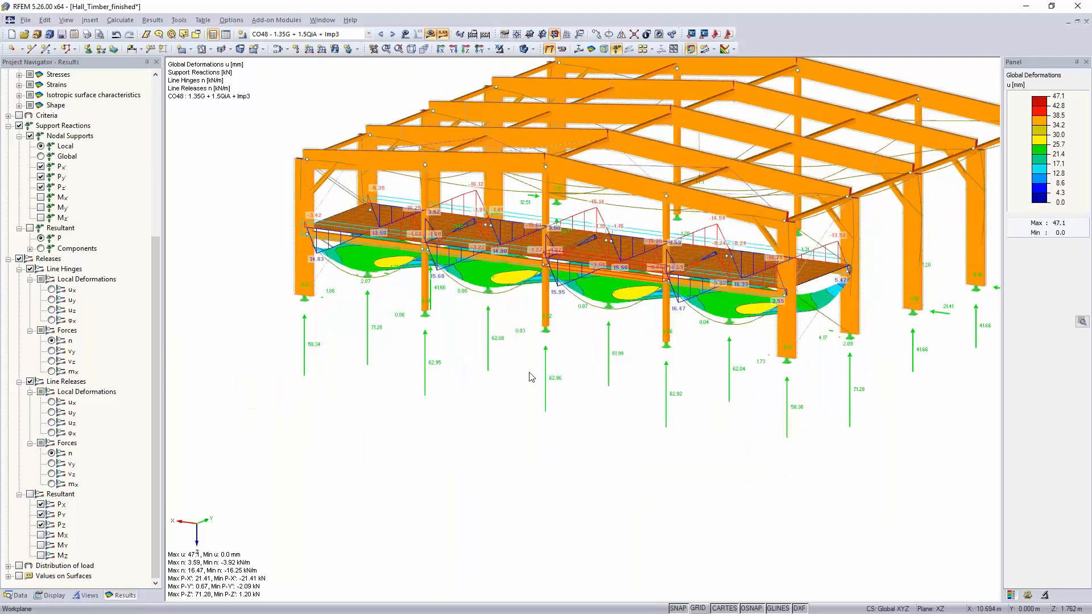
click(17, 595)
scroll(49, 419, down, 3)
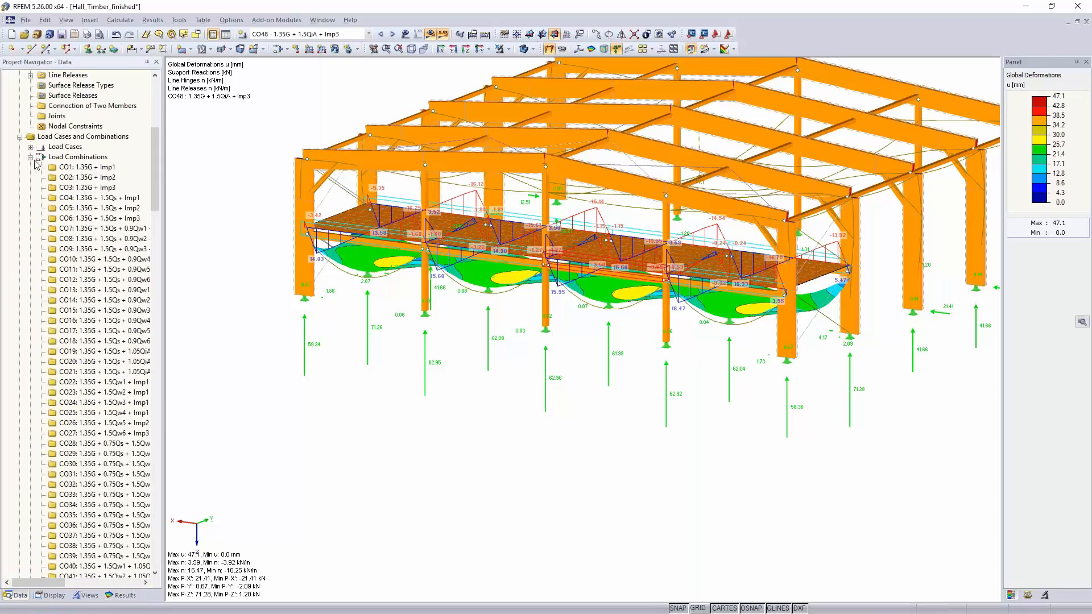
click(30, 157)
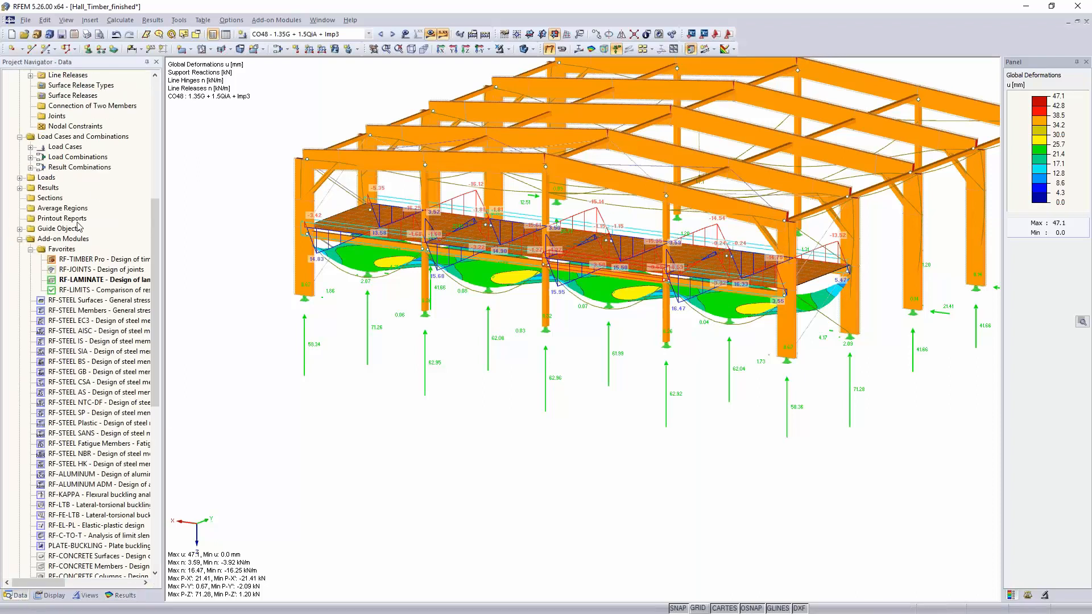
double_click(93, 262)
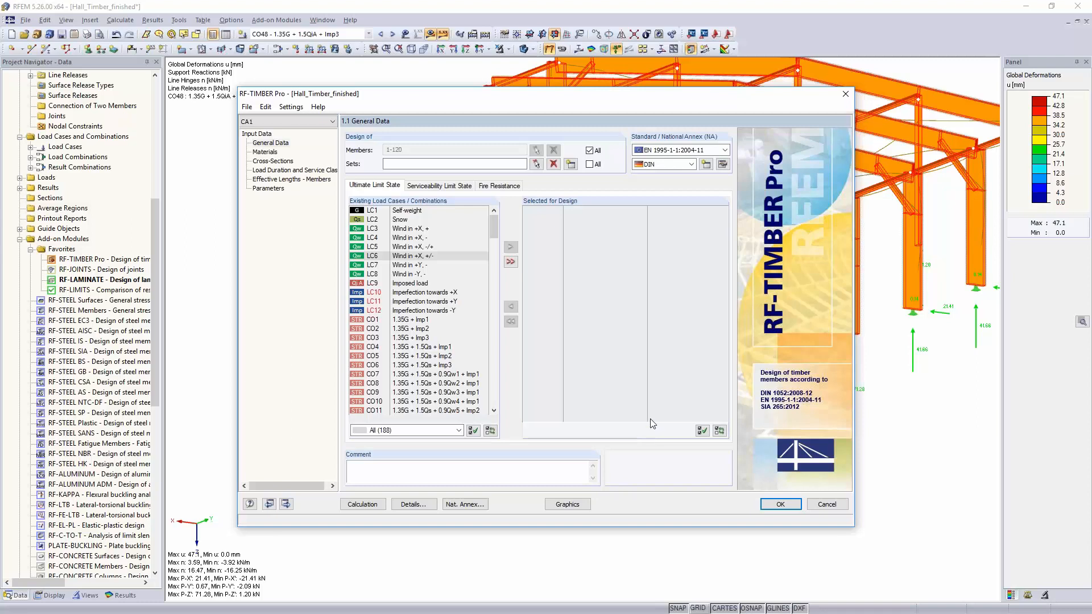
Show the model in wireframe and graphically select sets of members 6 and 9 for the timber design
click(535, 165)
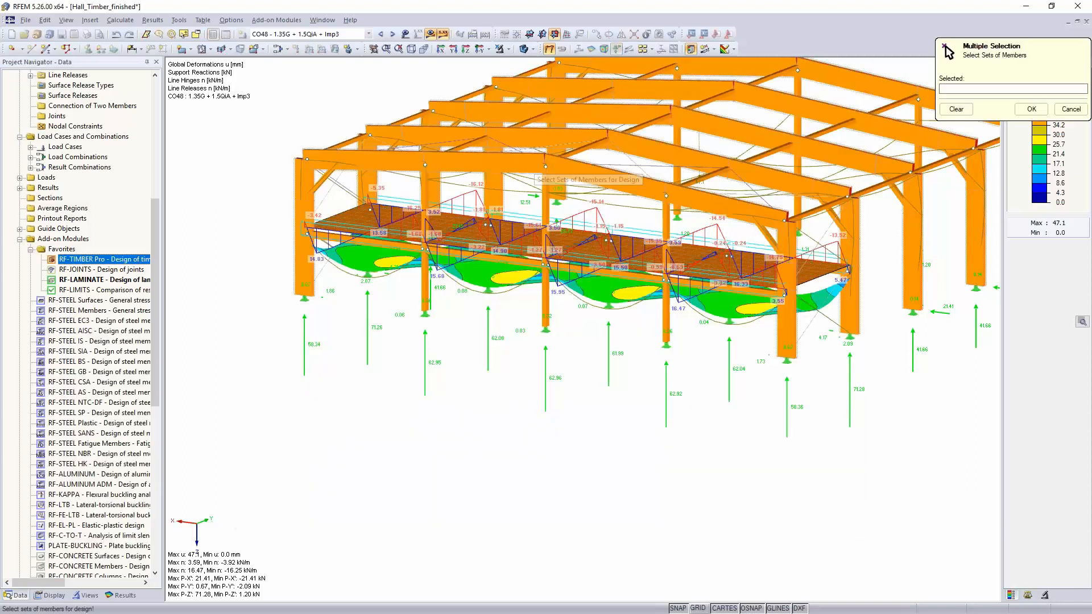
scroll(846, 418, down, 5)
middle_drag(846, 418, 772, 318)
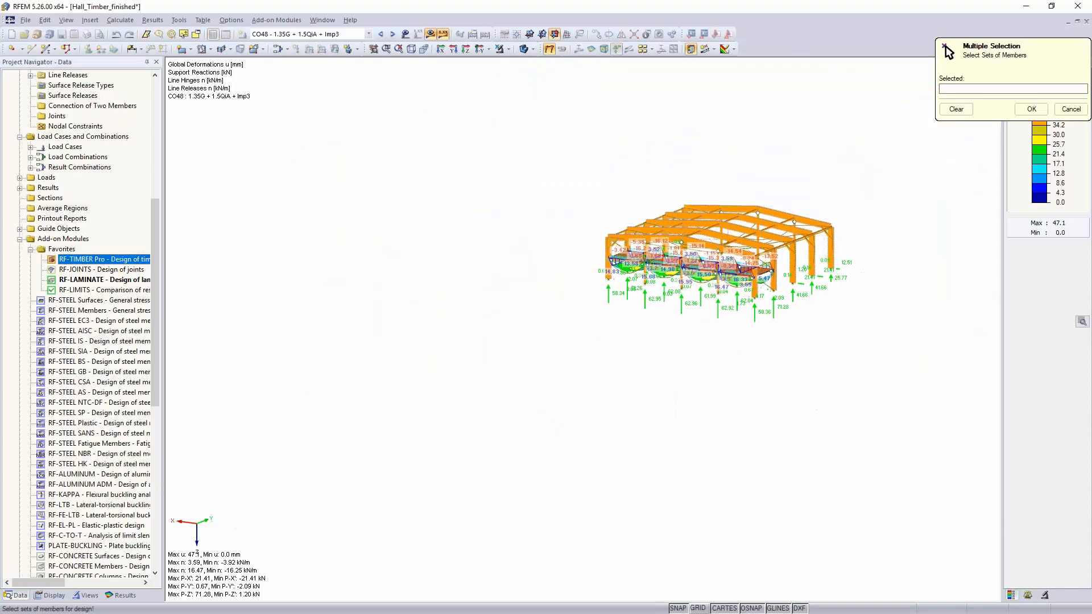
ctrl+middle_drag(732, 366, 721, 265)
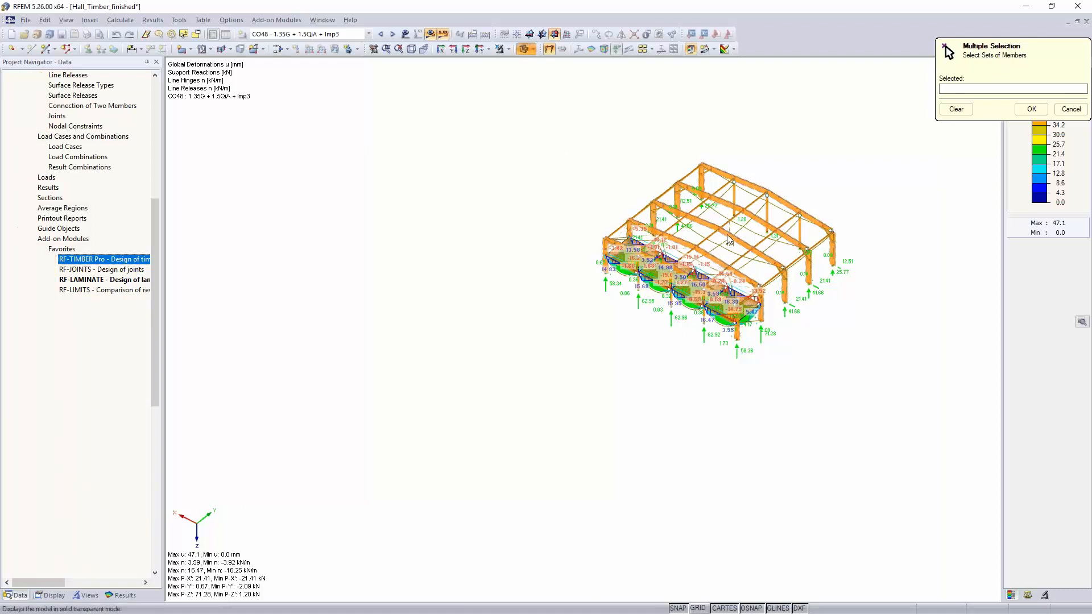
ctrl+middle_drag(719, 258, 734, 256)
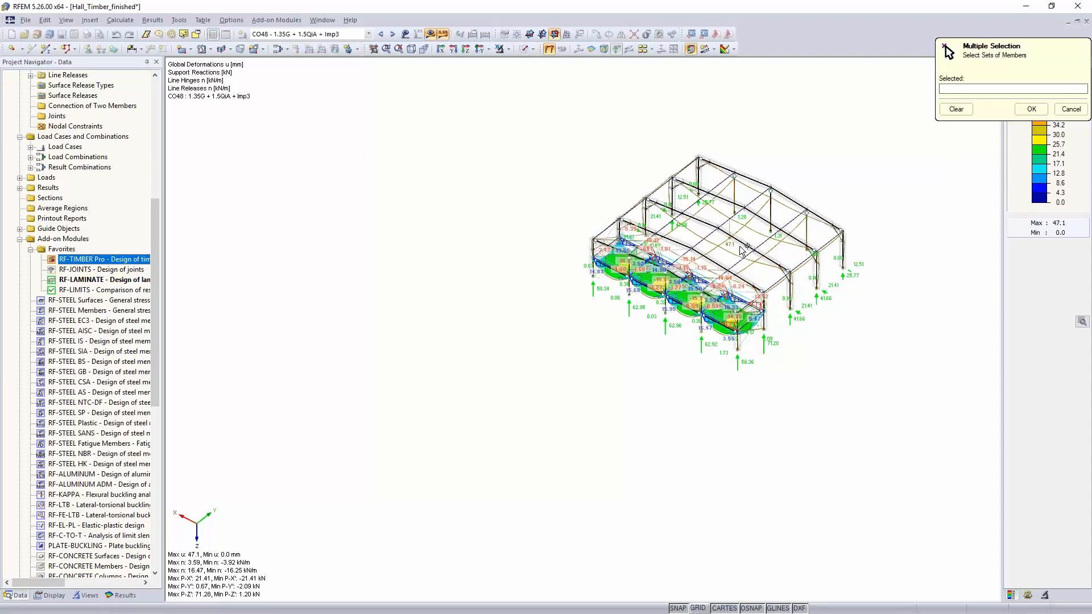
scroll(742, 250, up, 5)
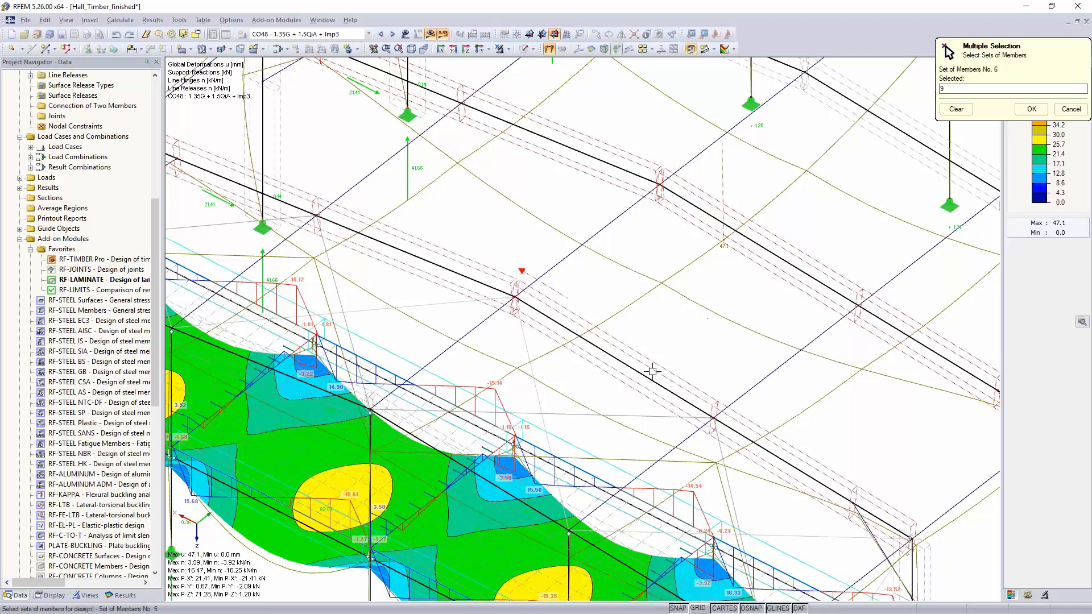
scroll(642, 365, down, 6)
ctrl+middle_drag(643, 365, 663, 312)
scroll(677, 328, up, 4)
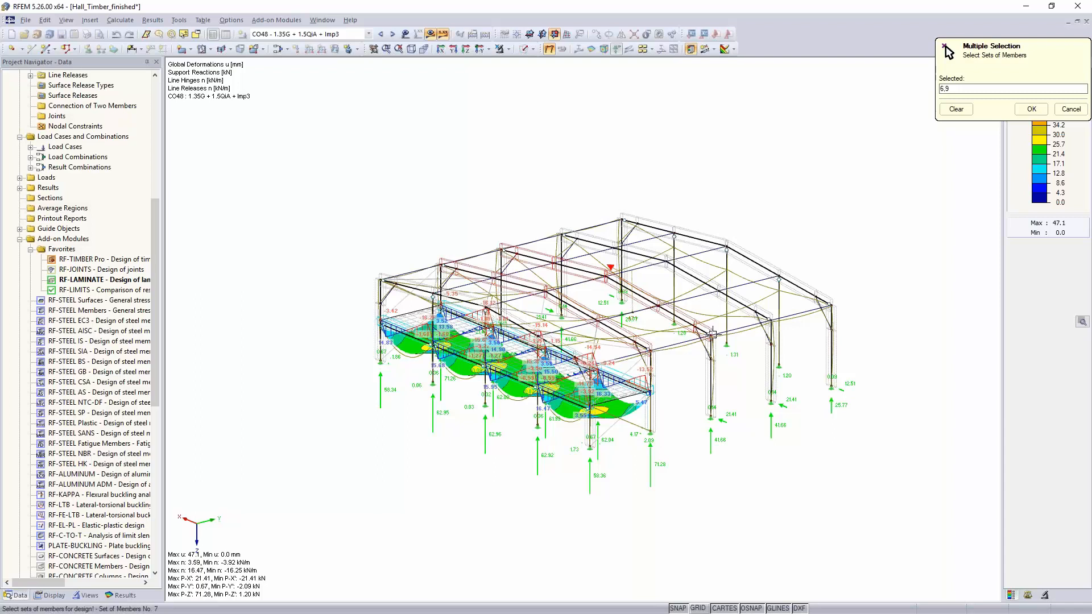
click(1031, 109)
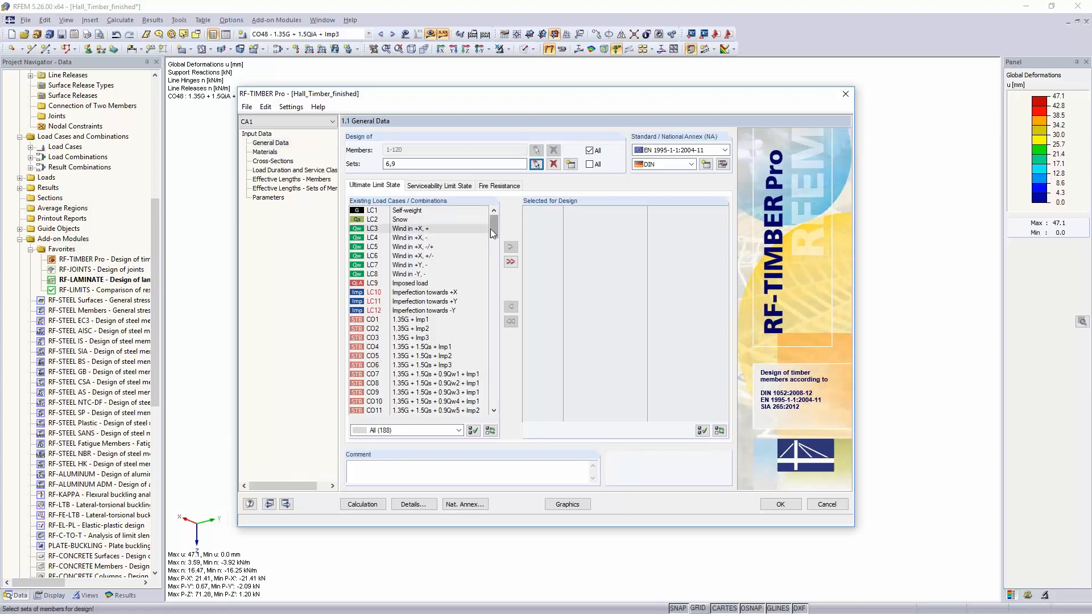
Add load combinations CO38 and CO44 to the ultimate limit state design
drag(494, 229, 491, 271)
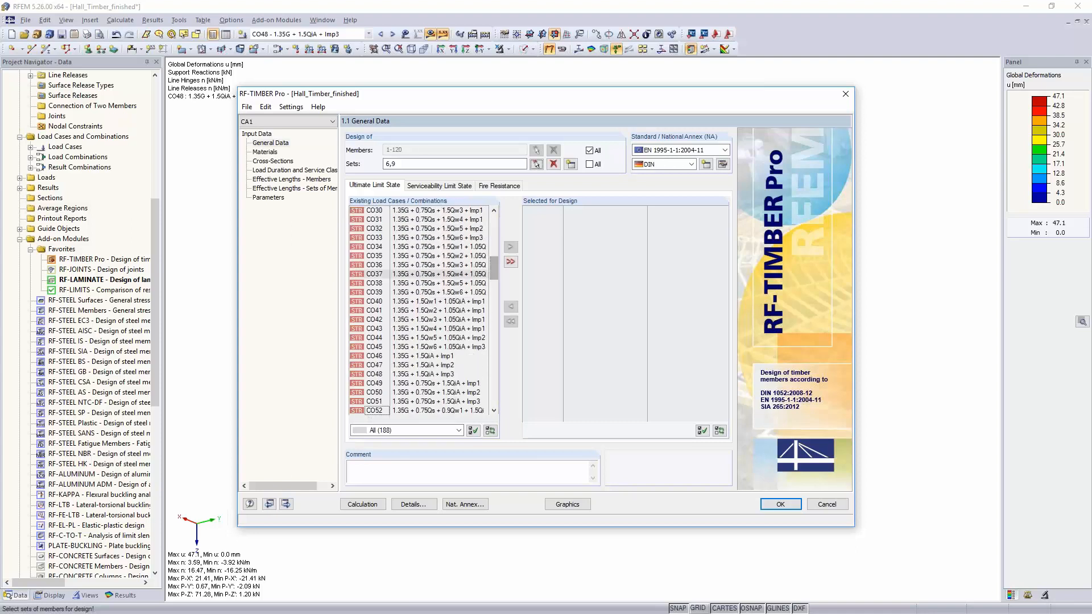
double_click(439, 283)
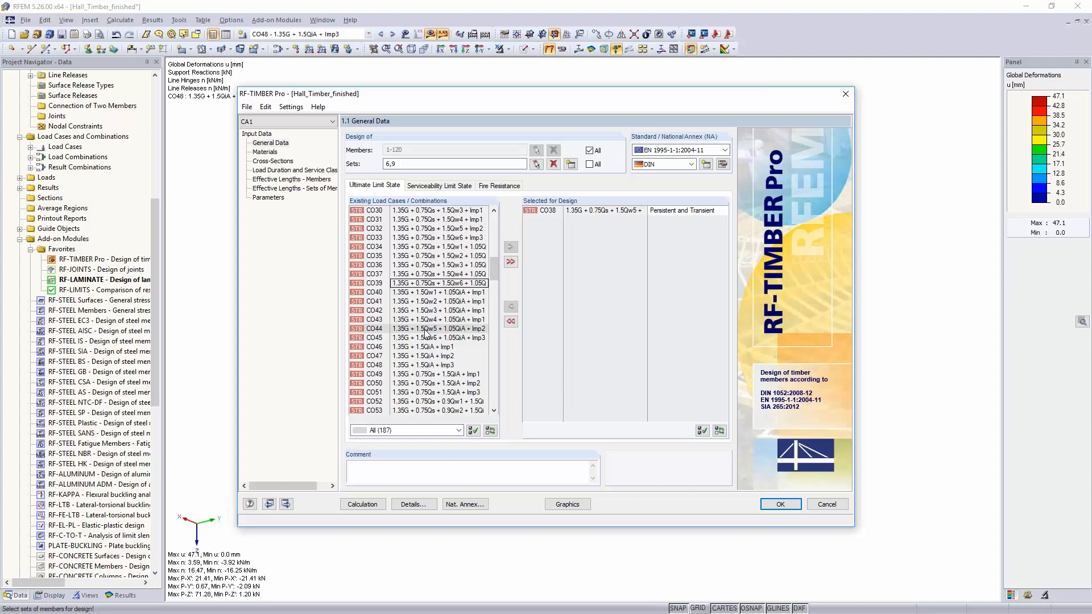
double_click(429, 329)
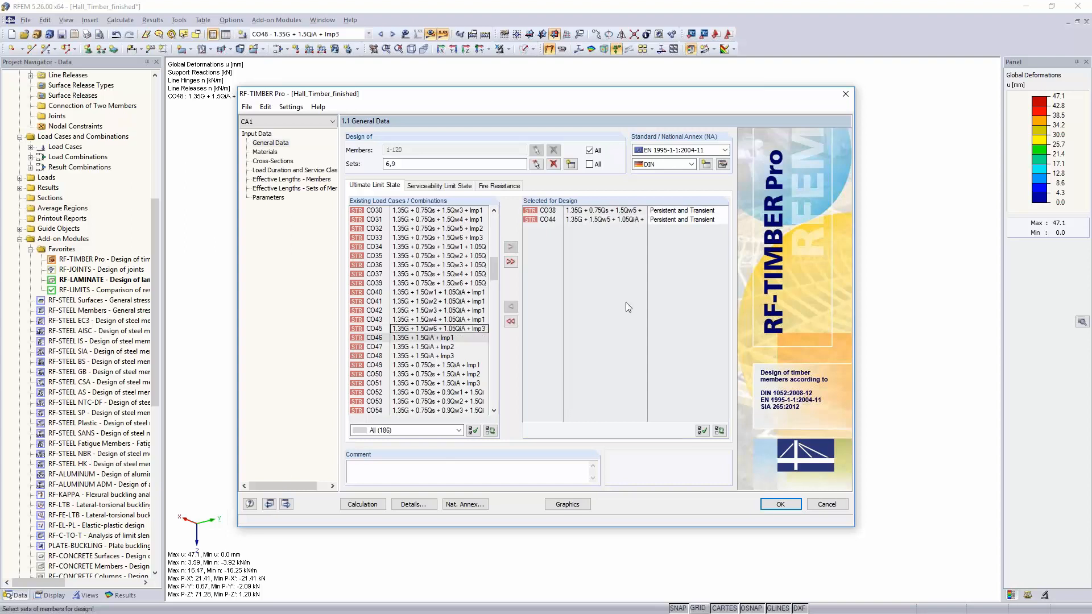
Add characteristic combination CO72 (G + Qs + 0.6Qw1 + 0.7QiA) to the serviceability limit state design
click(442, 187)
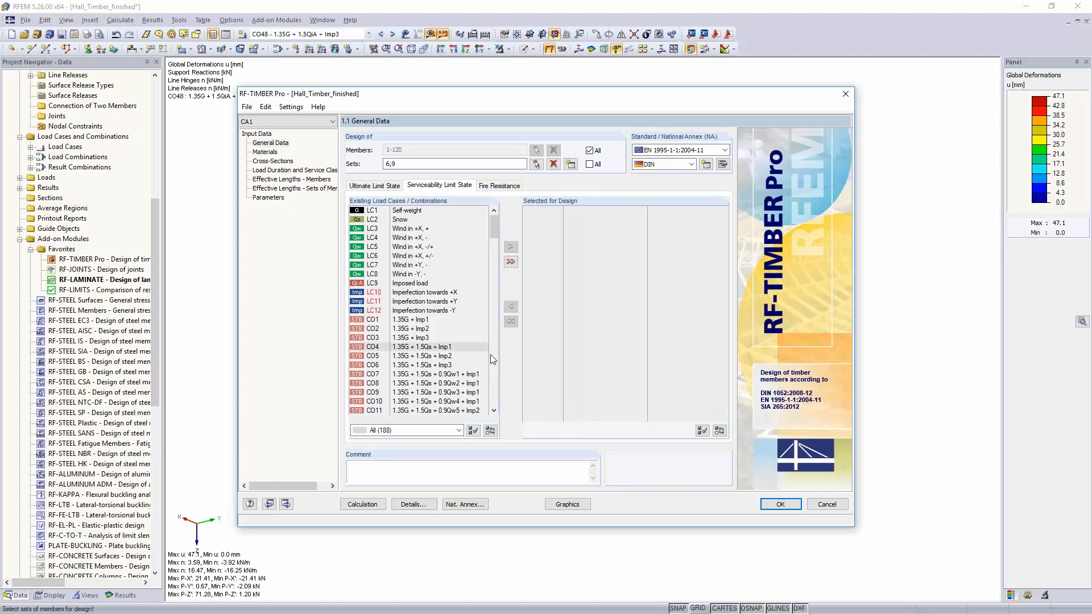
scroll(473, 348, down, 5)
scroll(475, 350, down, 14)
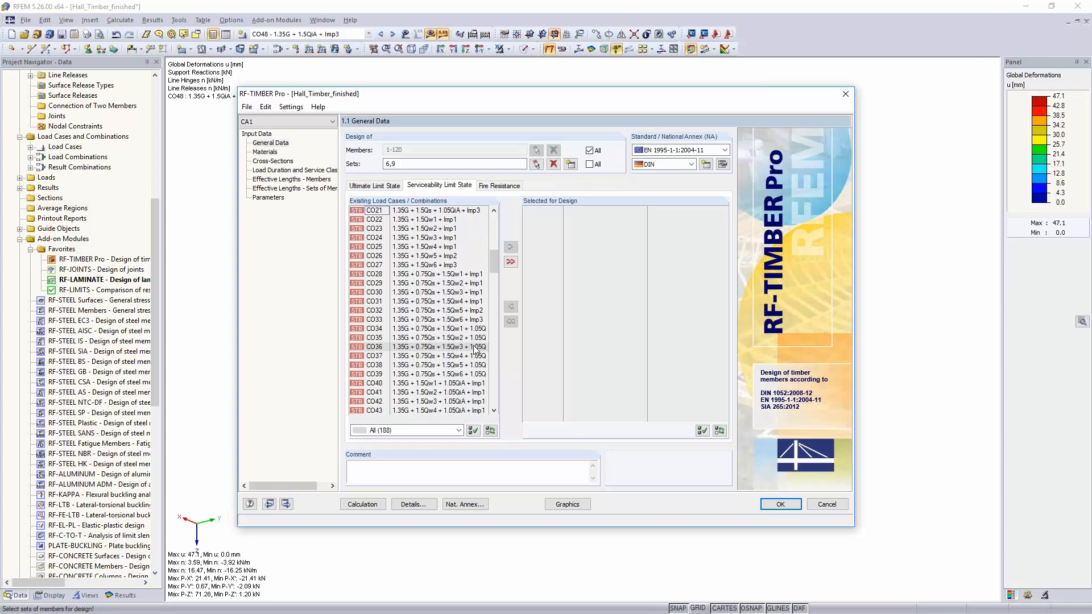
scroll(474, 351, down, 4)
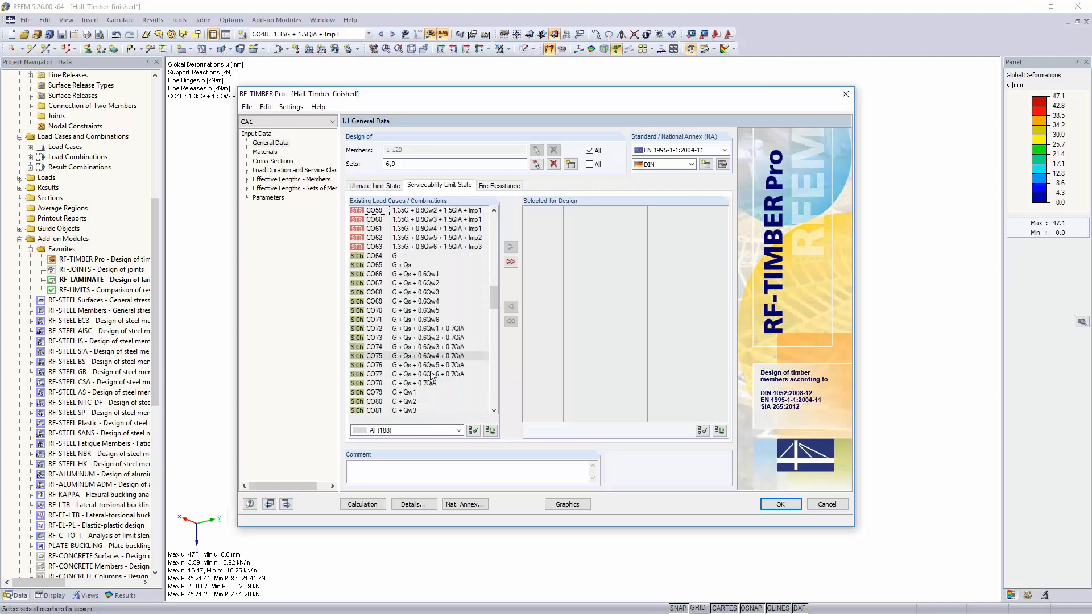
click(399, 329)
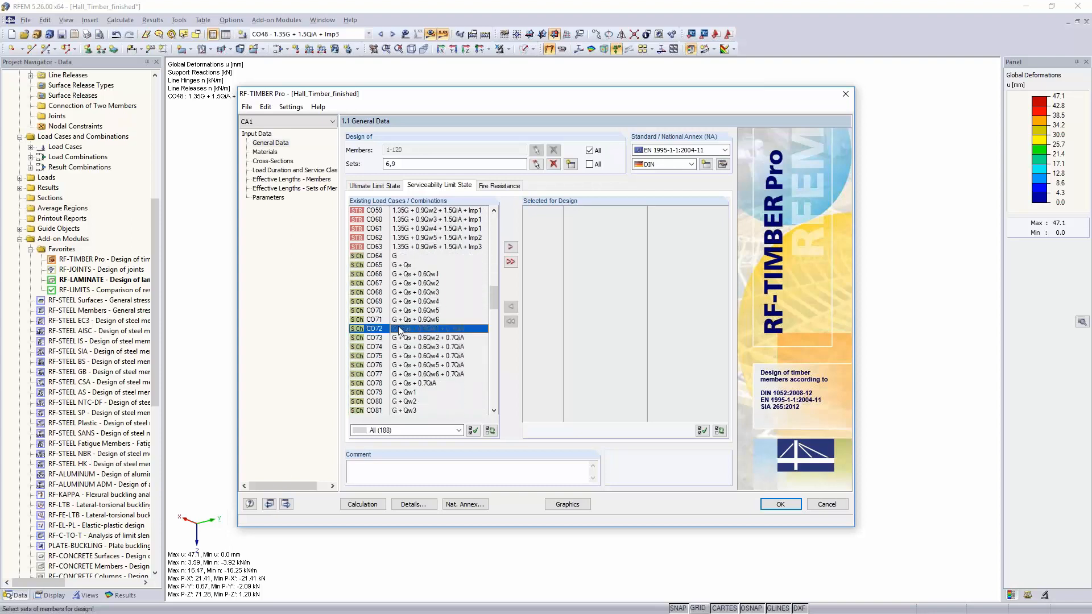
double_click(400, 329)
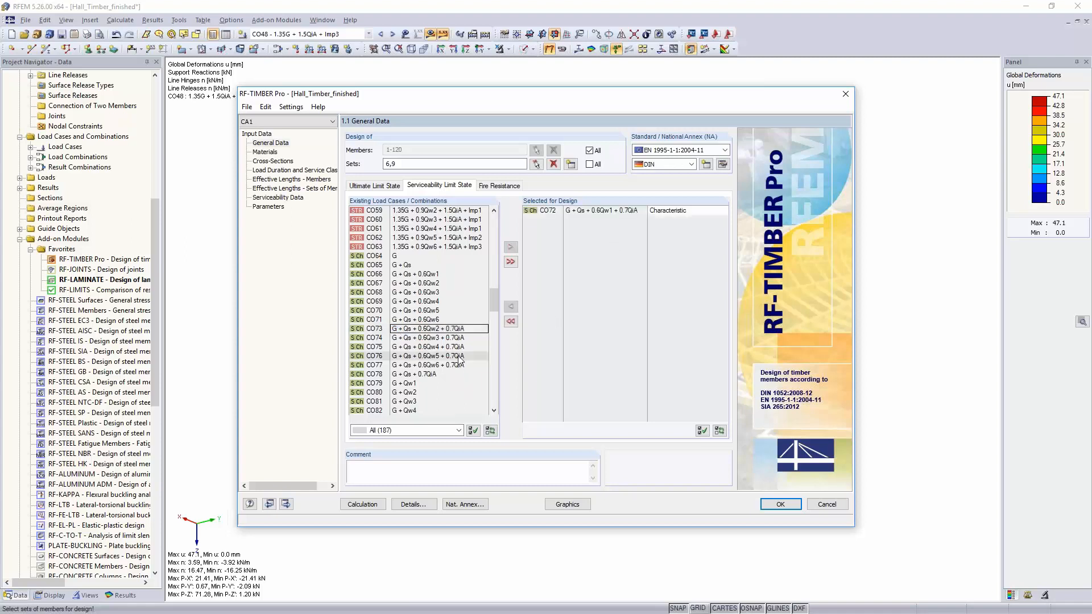
Add the quasi-permanent combinations CO117 (1.6G) and CO118 (1.6G + 0.48QiA) to the serviceability design
scroll(458, 358, down, 3)
scroll(459, 356, down, 10)
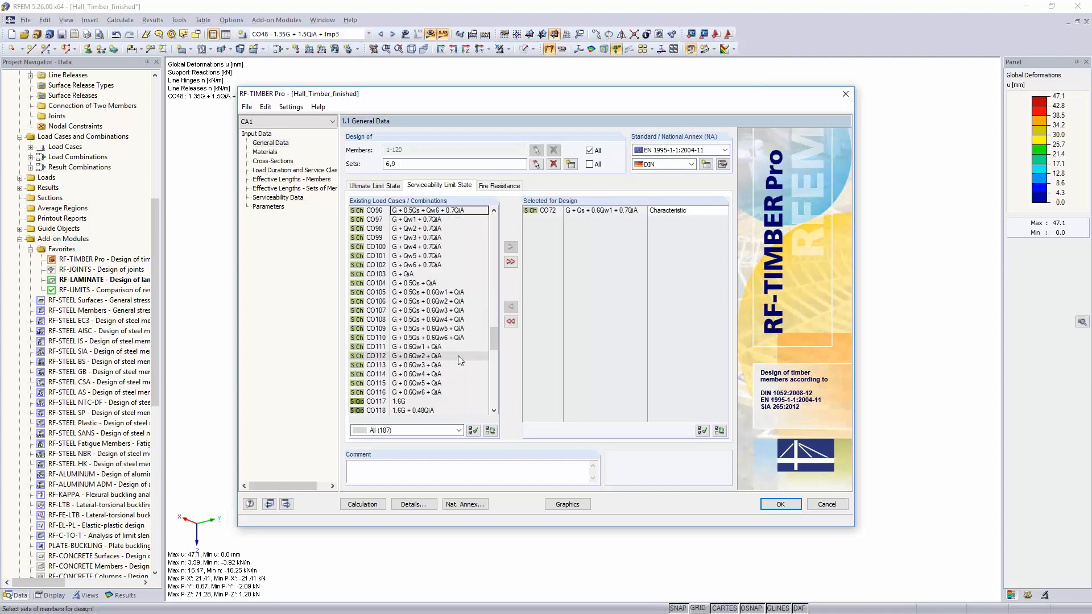
click(395, 348)
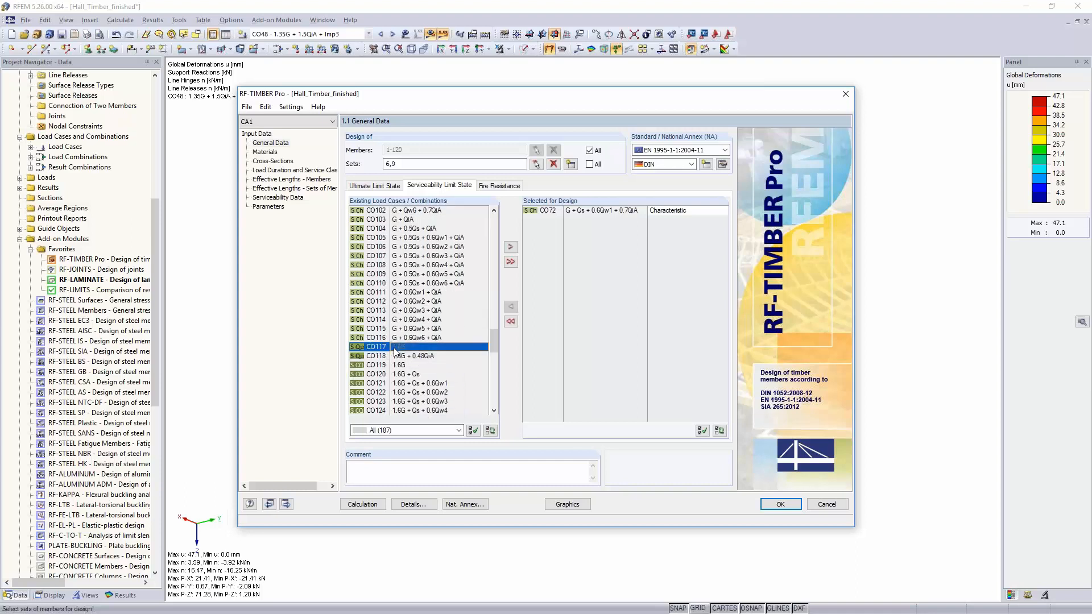
shift+click(398, 357)
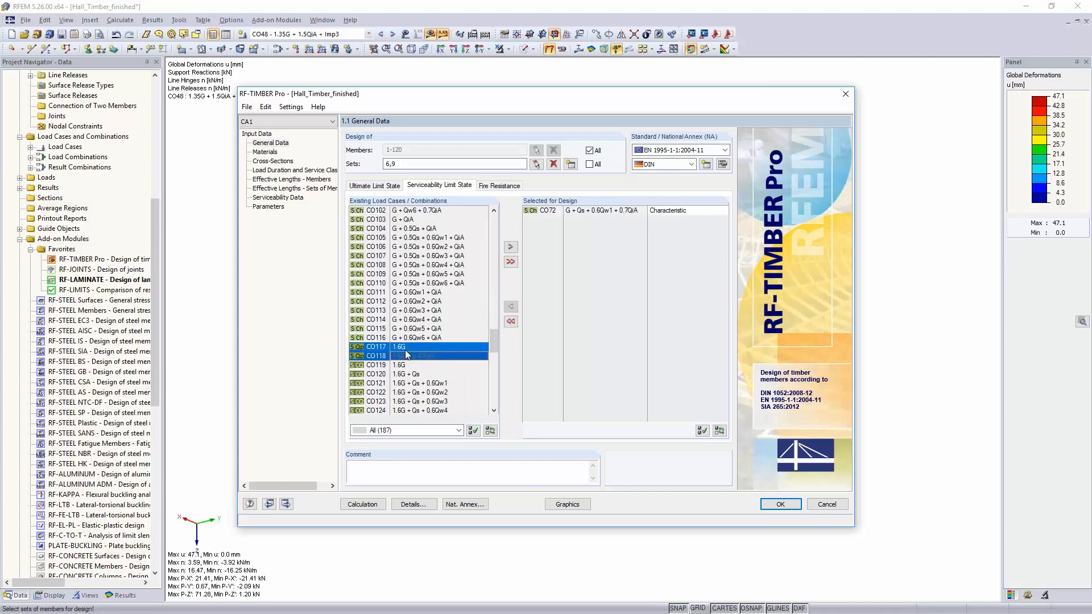
click(510, 247)
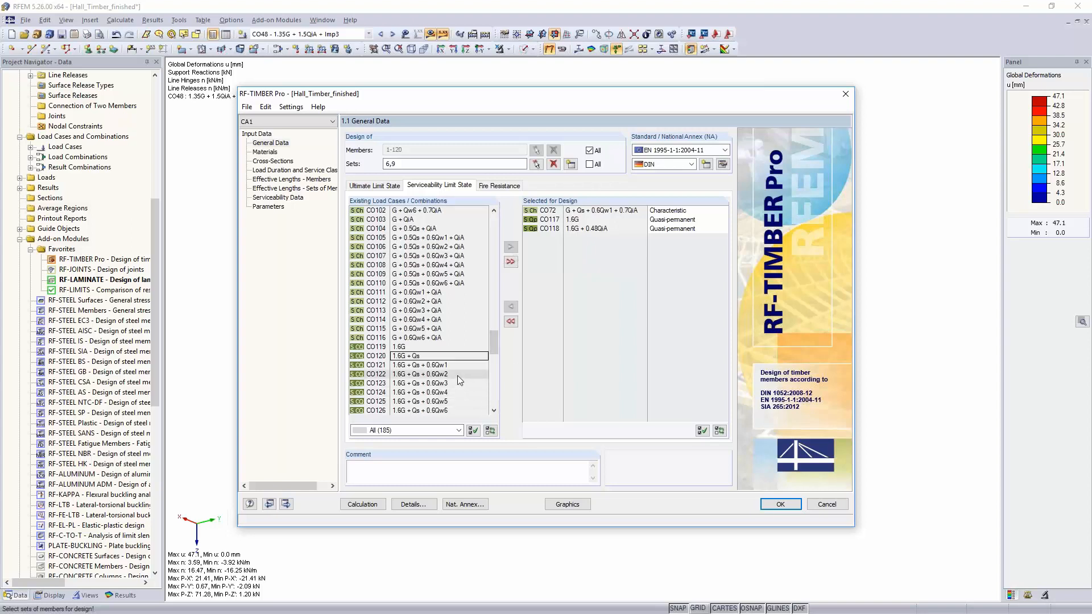
Add combination CO164 (1.6G + 0.5Qs + 0.6Qw5 + 1.18QiA) to the serviceability limit state design
scroll(457, 376, down, 7)
scroll(456, 374, down, 3)
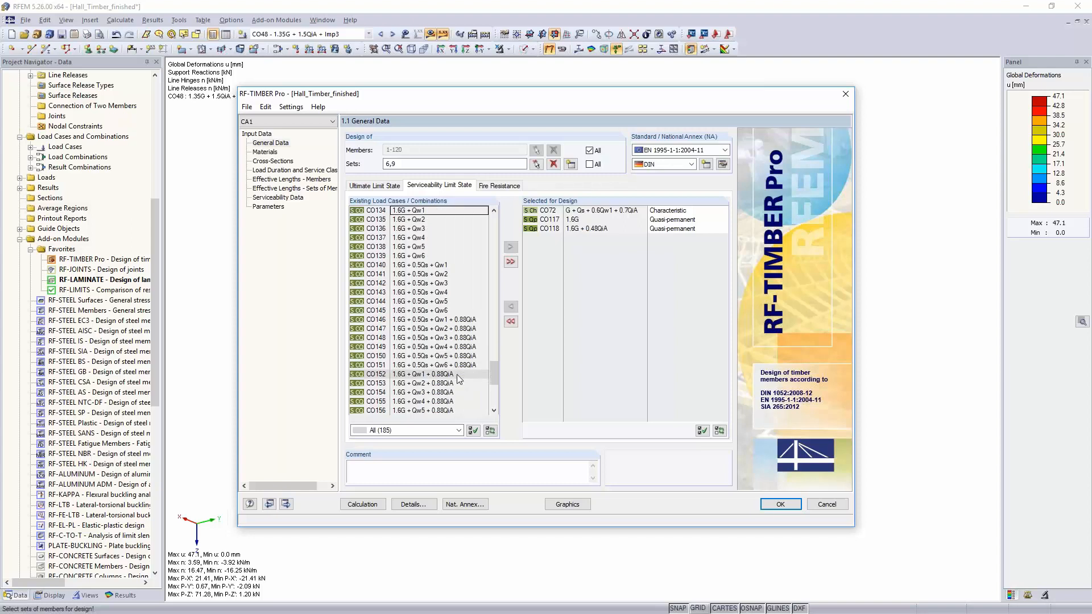
scroll(456, 375, down, 4)
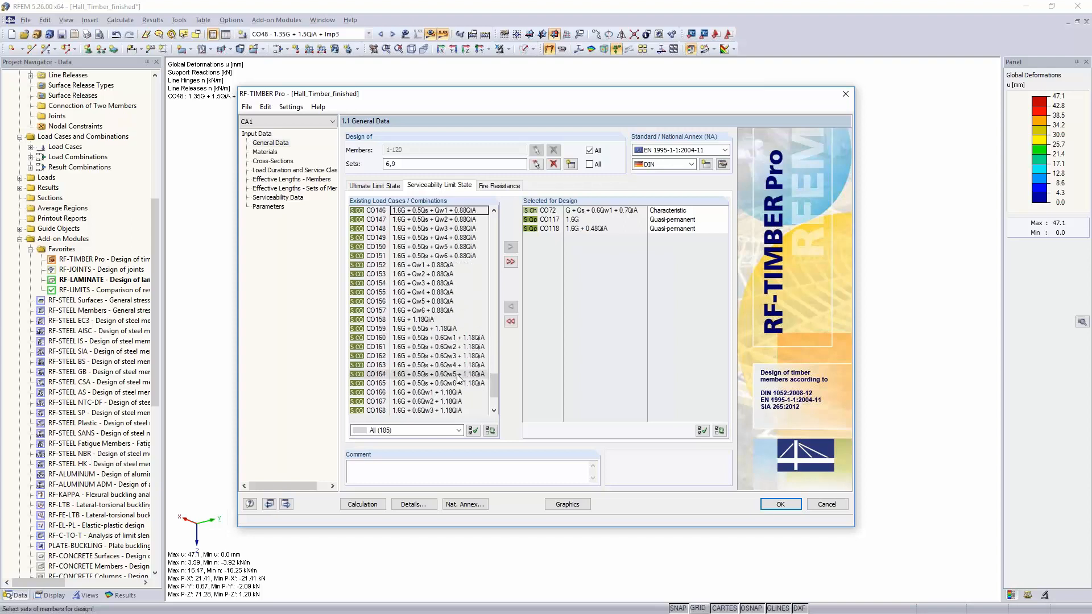
scroll(458, 377, down, 3)
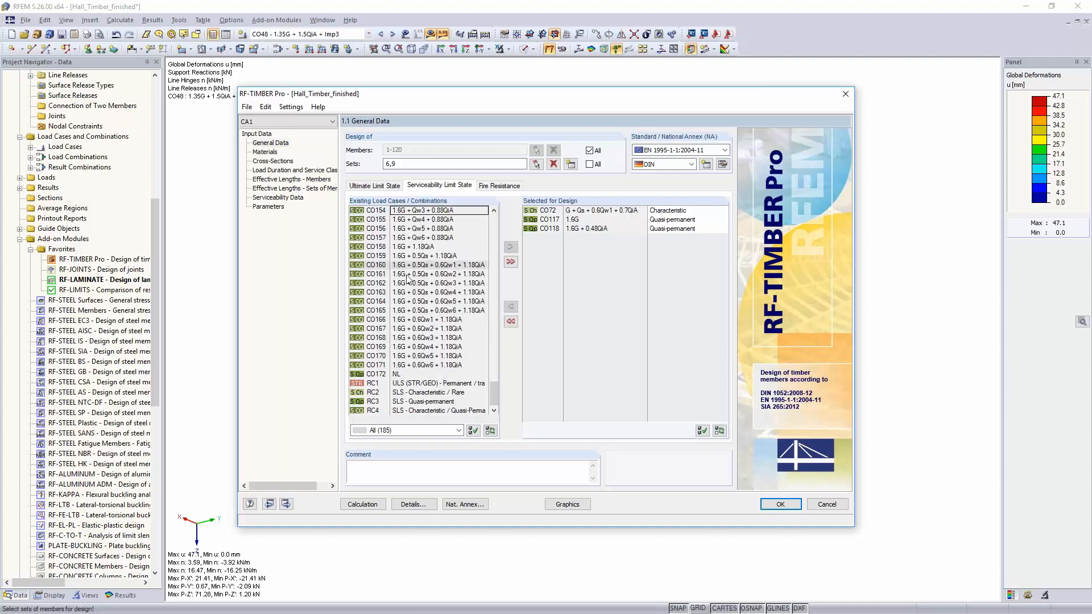
click(438, 301)
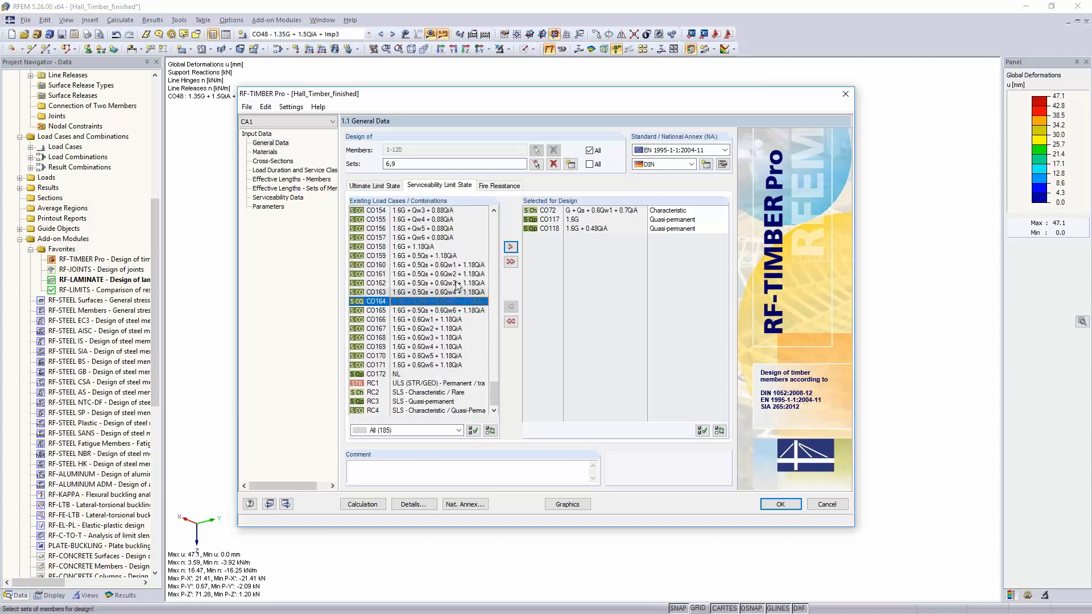
click(510, 247)
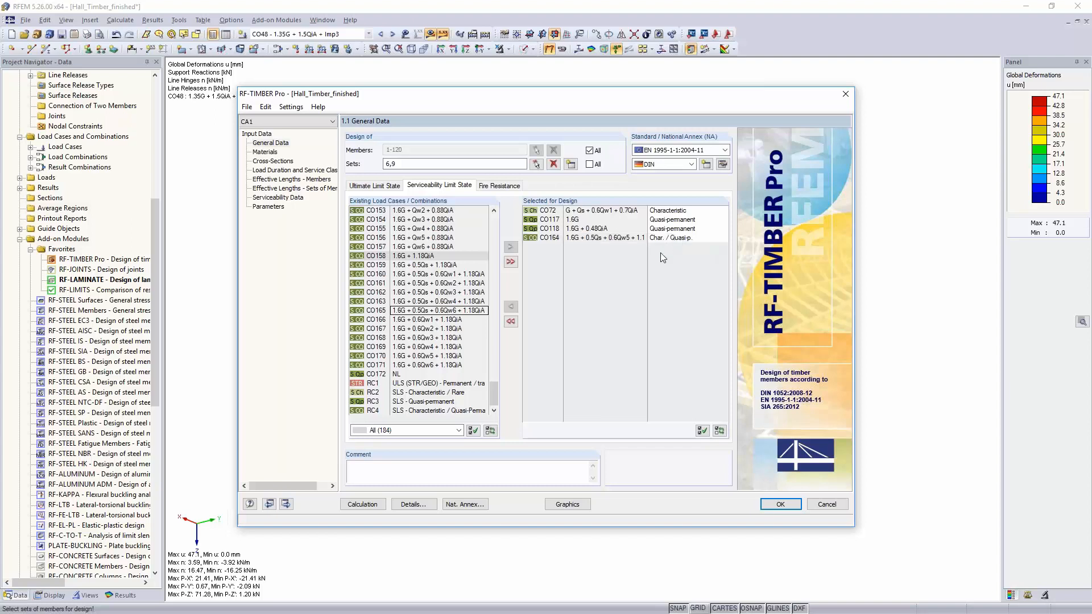
Check the design situation options available for combination CO164 and view the model behind the dialog
click(671, 239)
click(671, 239)
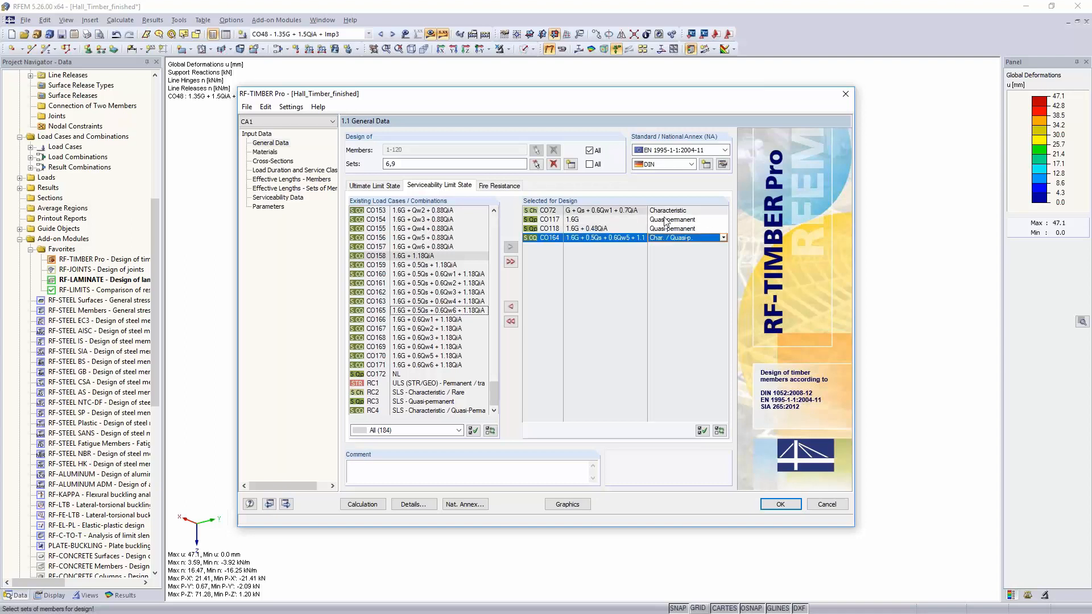
click(723, 238)
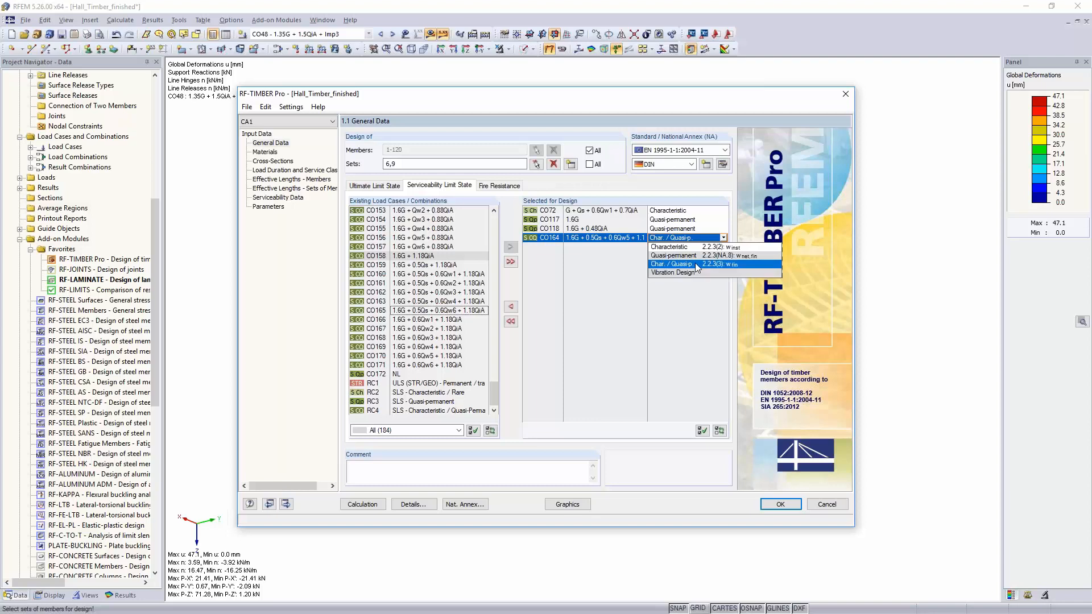
click(715, 103)
drag(690, 103, 175, 217)
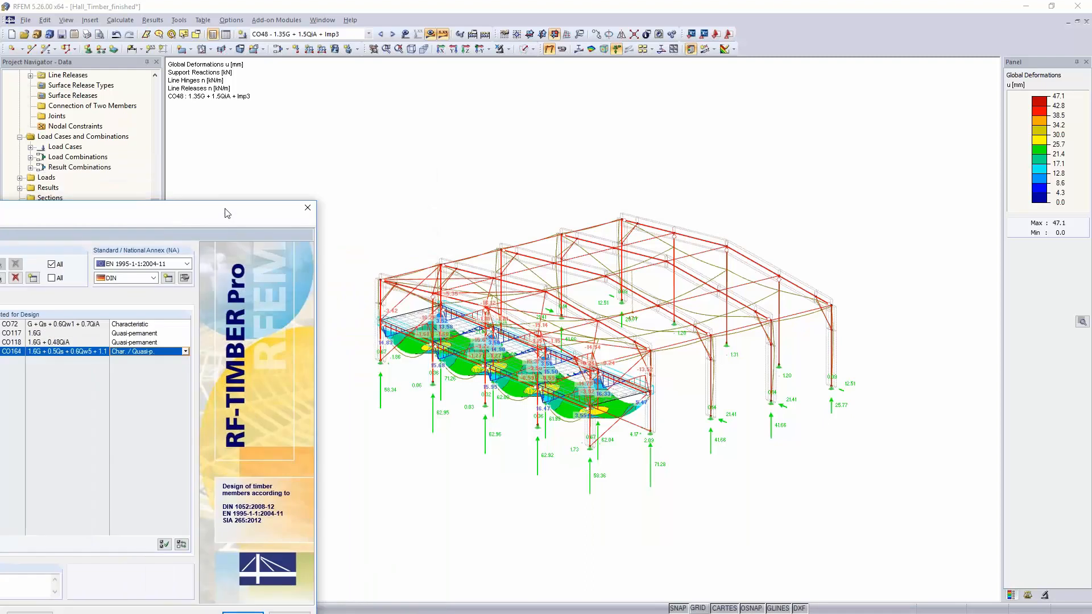
drag(228, 217, 868, 47)
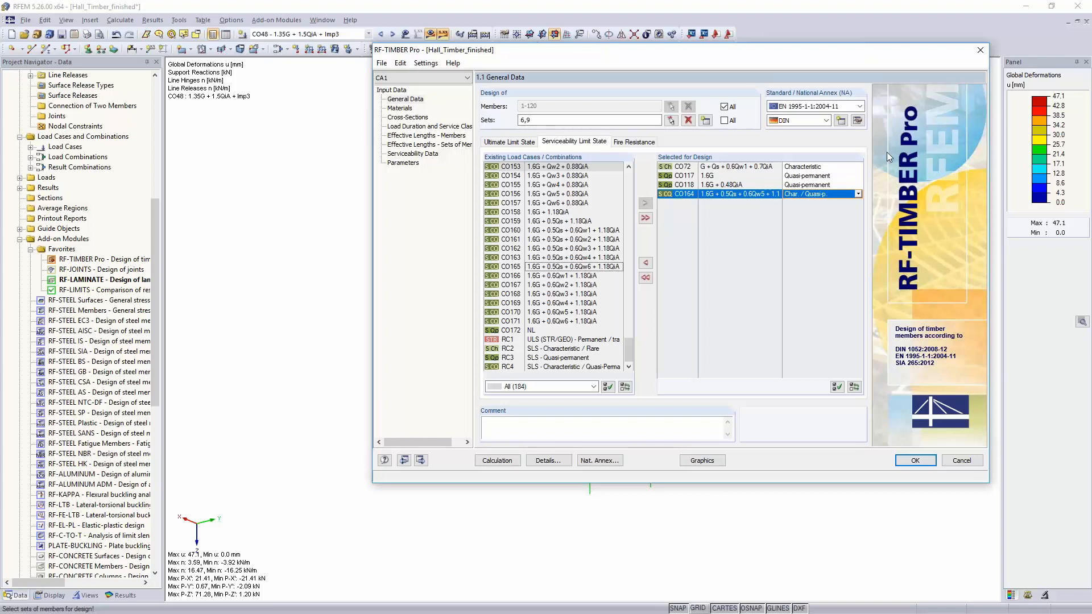
Examine the DIN National Annex factors and strength increase options, and the load duration and service classes
click(858, 122)
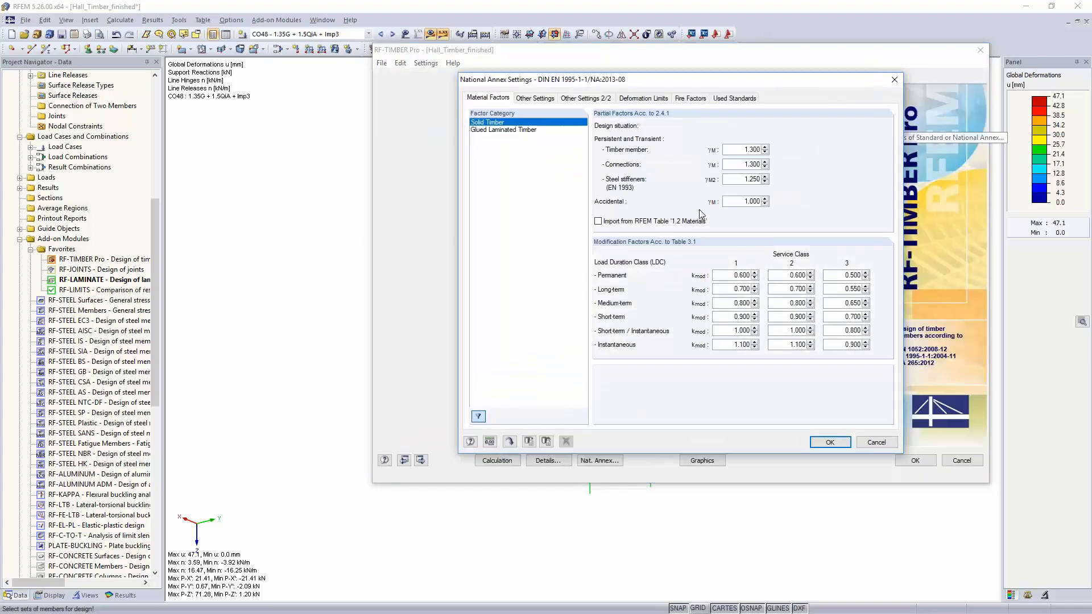
drag(696, 82, 635, 56)
click(466, 72)
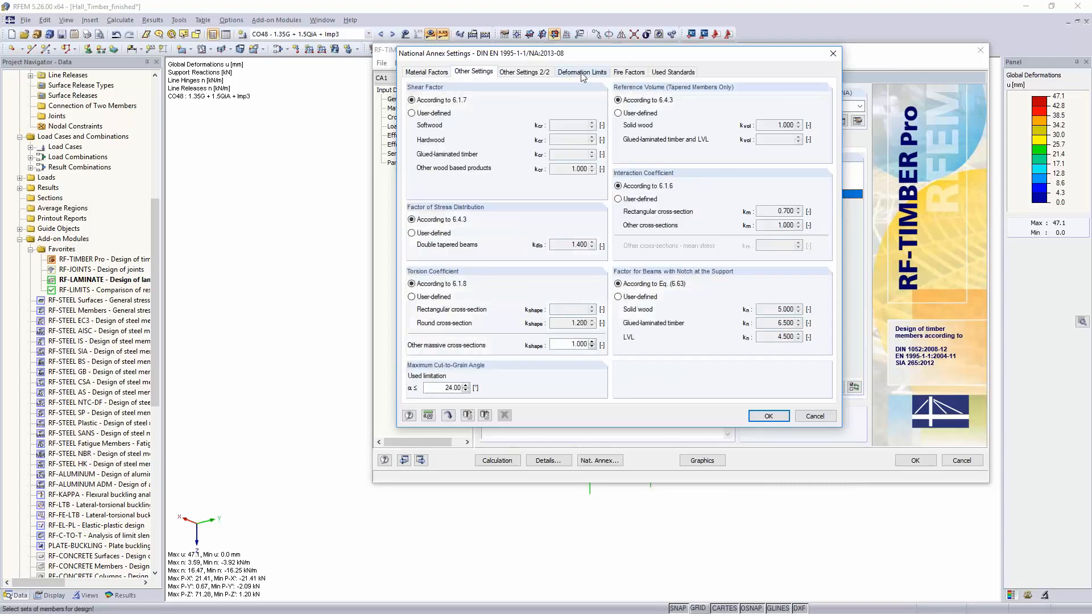
double_click(568, 245)
double_click(583, 169)
click(521, 74)
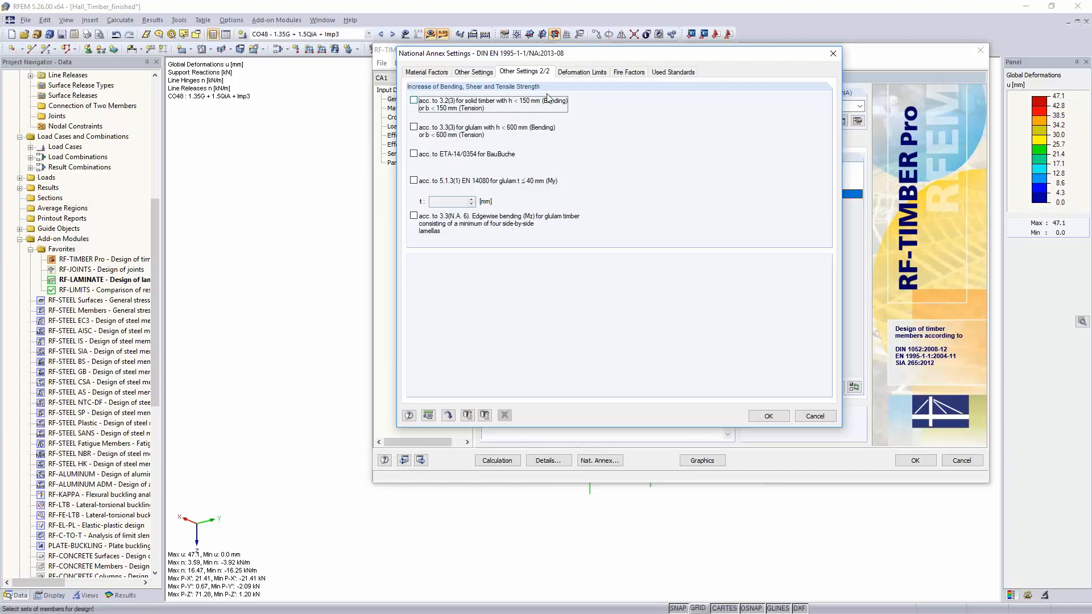
click(814, 416)
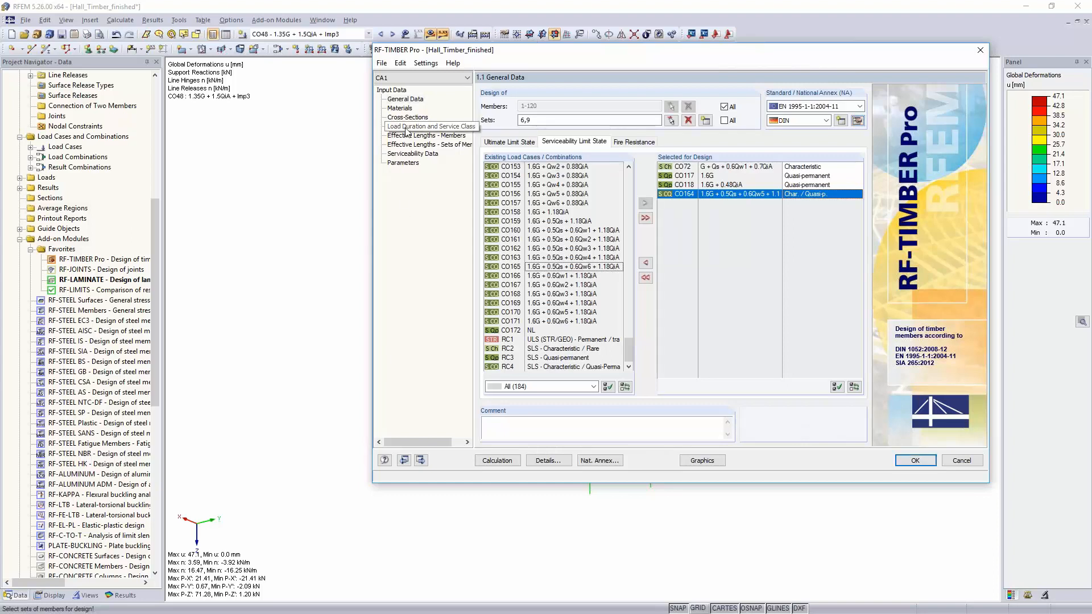
click(407, 129)
click(797, 120)
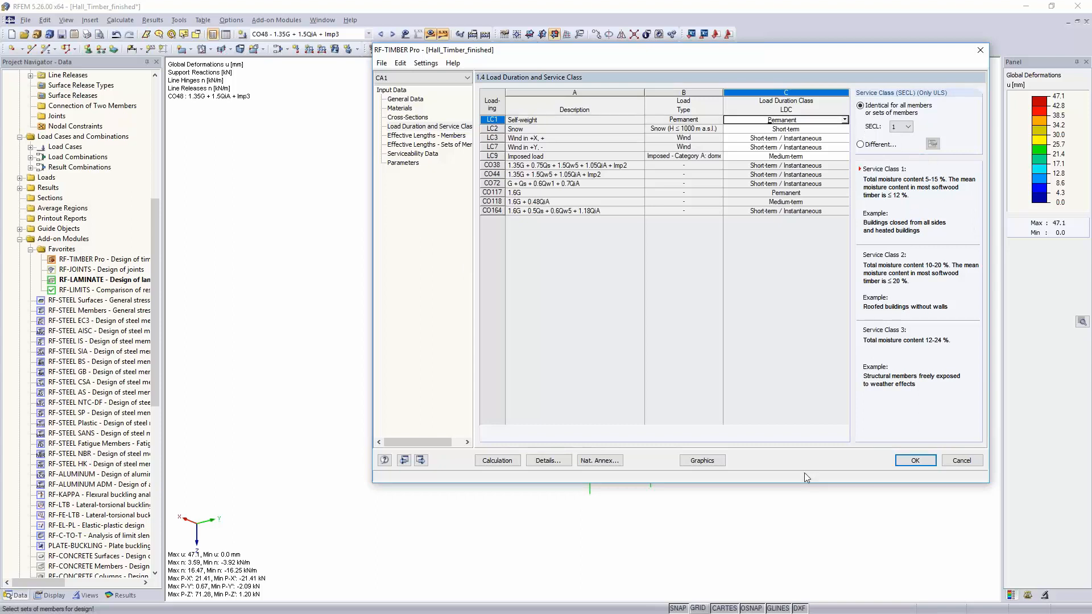
Turn off the stability check in the design details, reviewing the serviceability and fire resistance settings as well
click(549, 460)
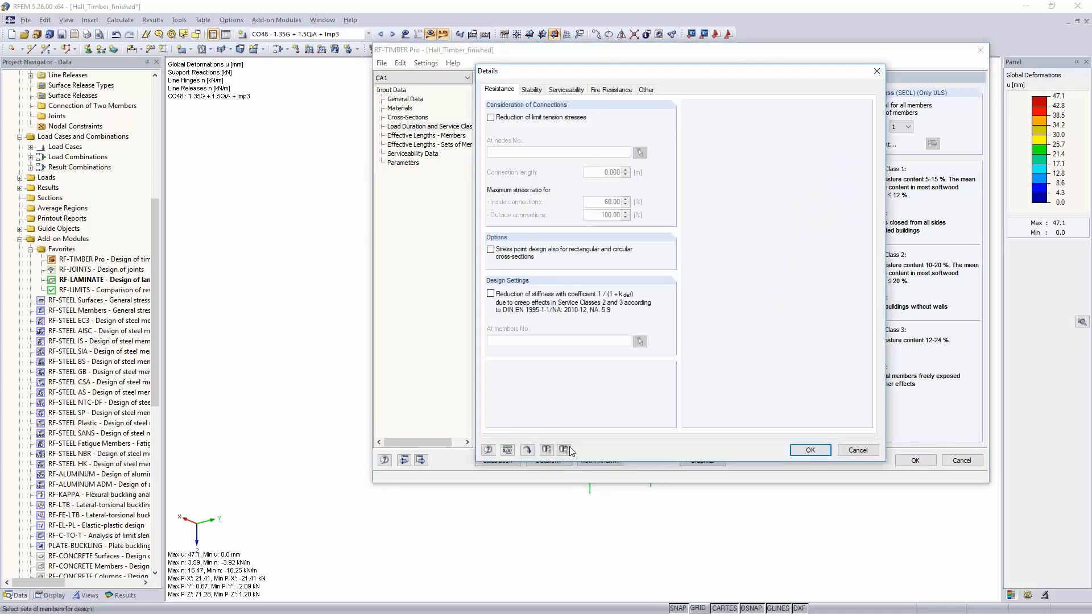
click(532, 91)
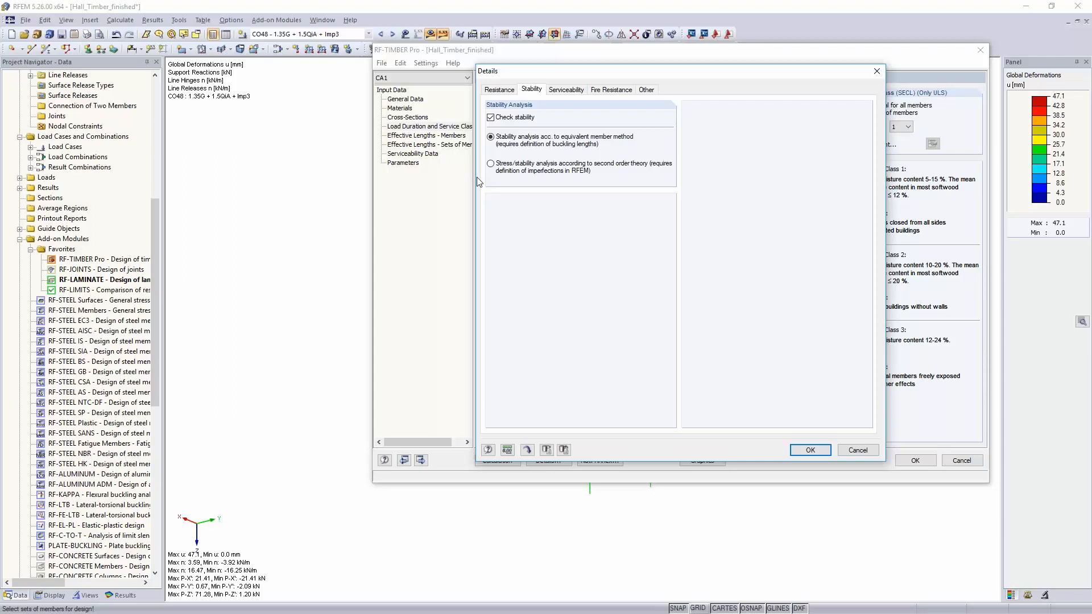
click(491, 117)
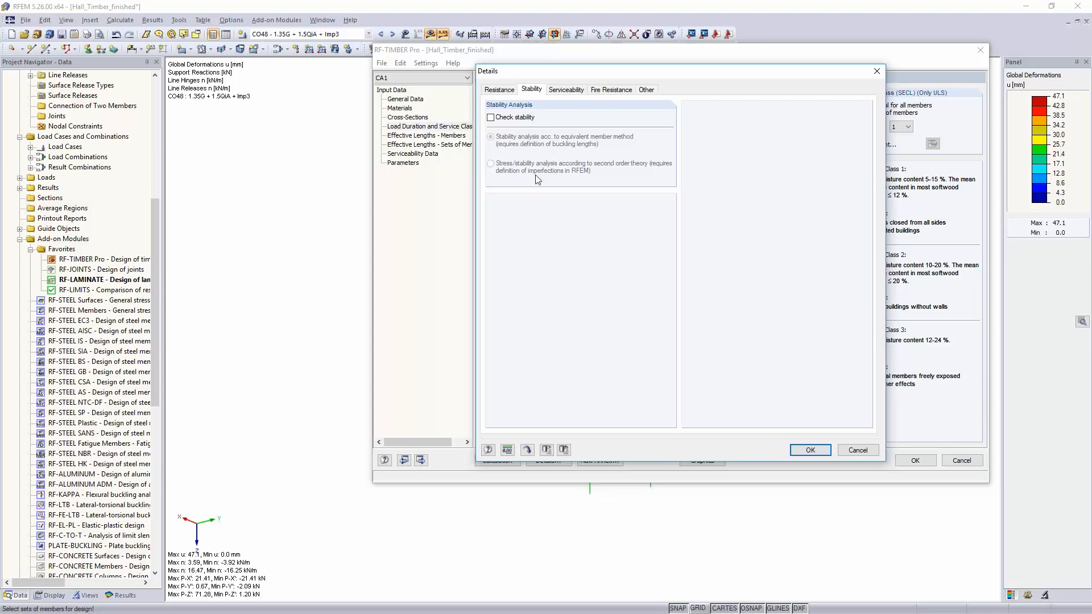
click(567, 93)
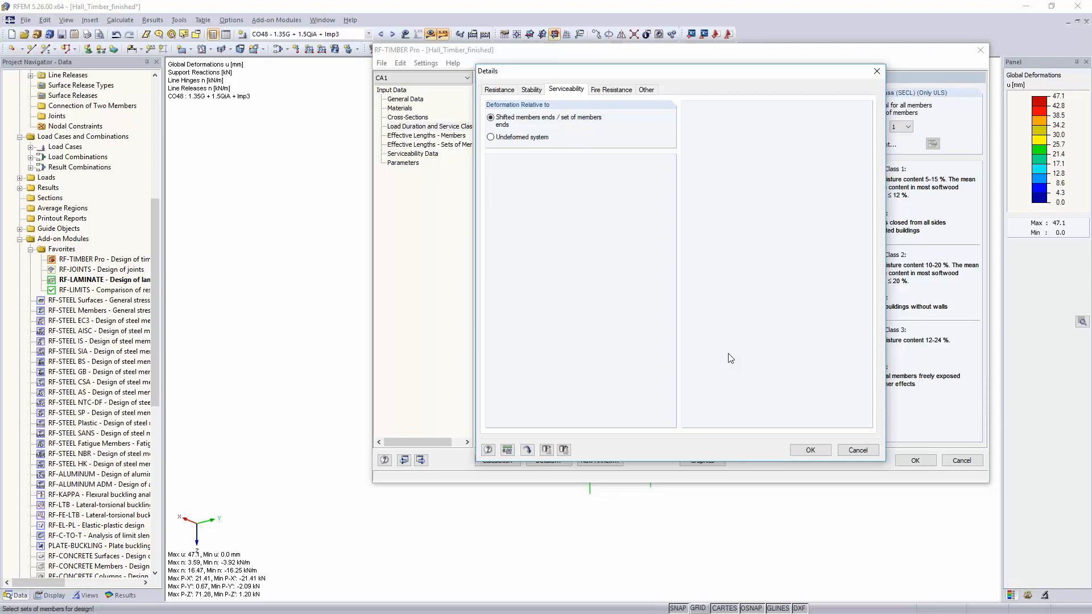
click(608, 93)
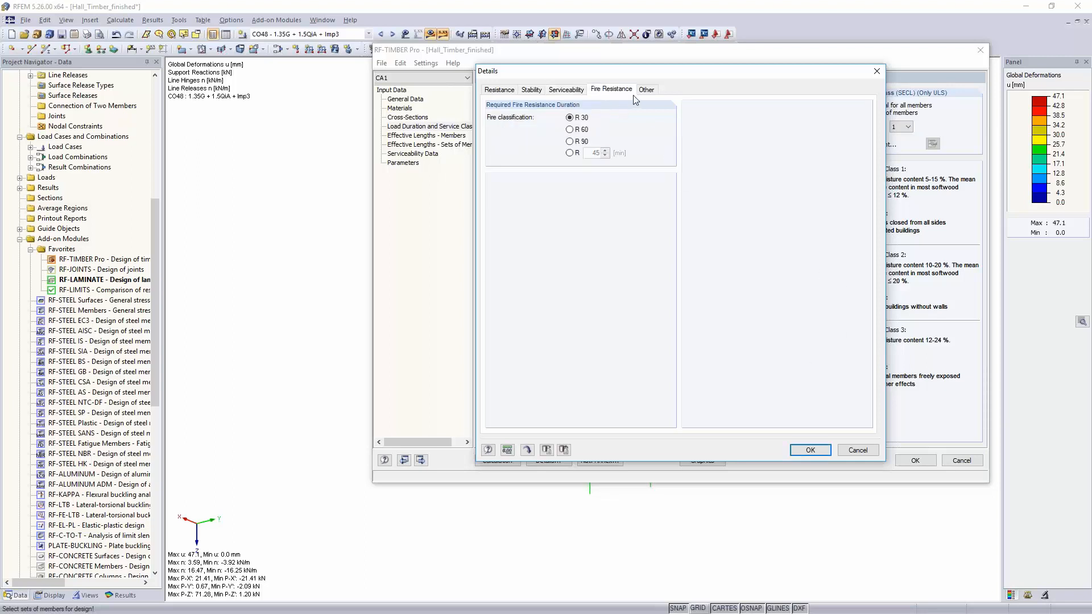
click(816, 454)
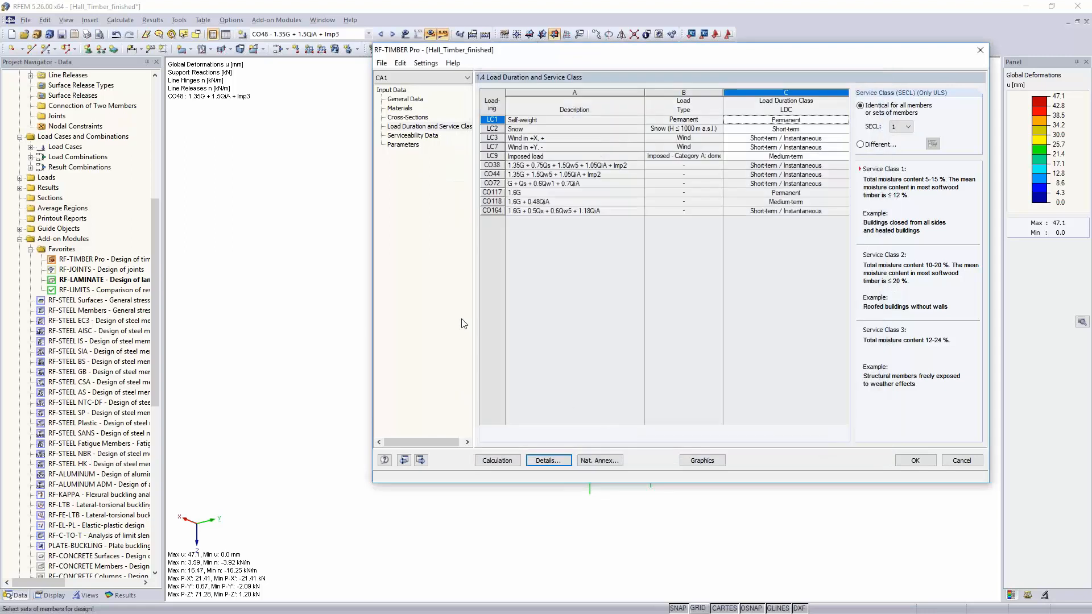
Add set of members 6 to the serviceability data
click(415, 136)
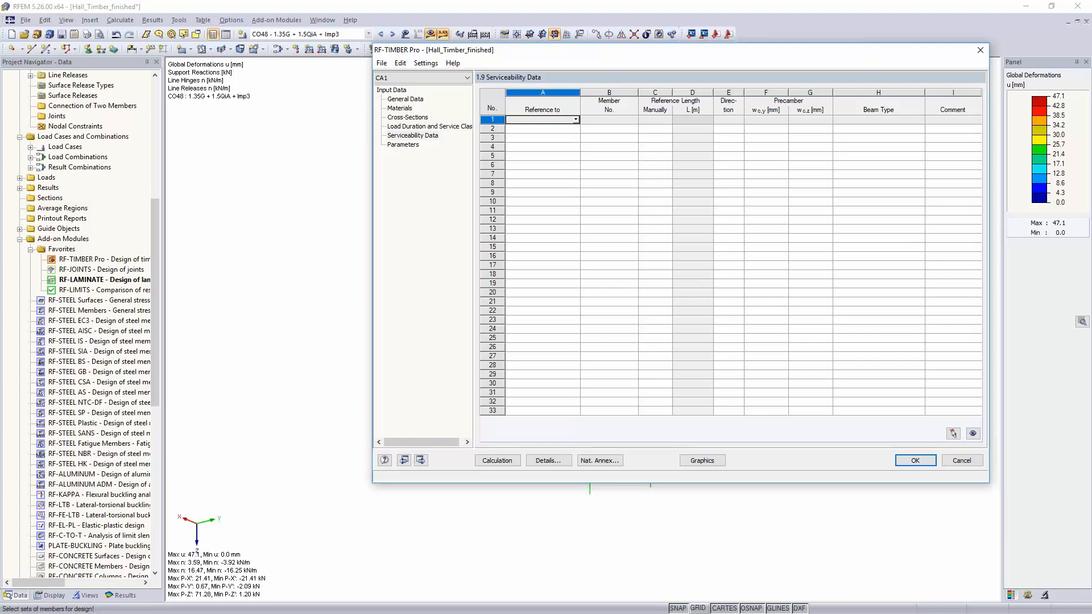
click(576, 120)
click(563, 149)
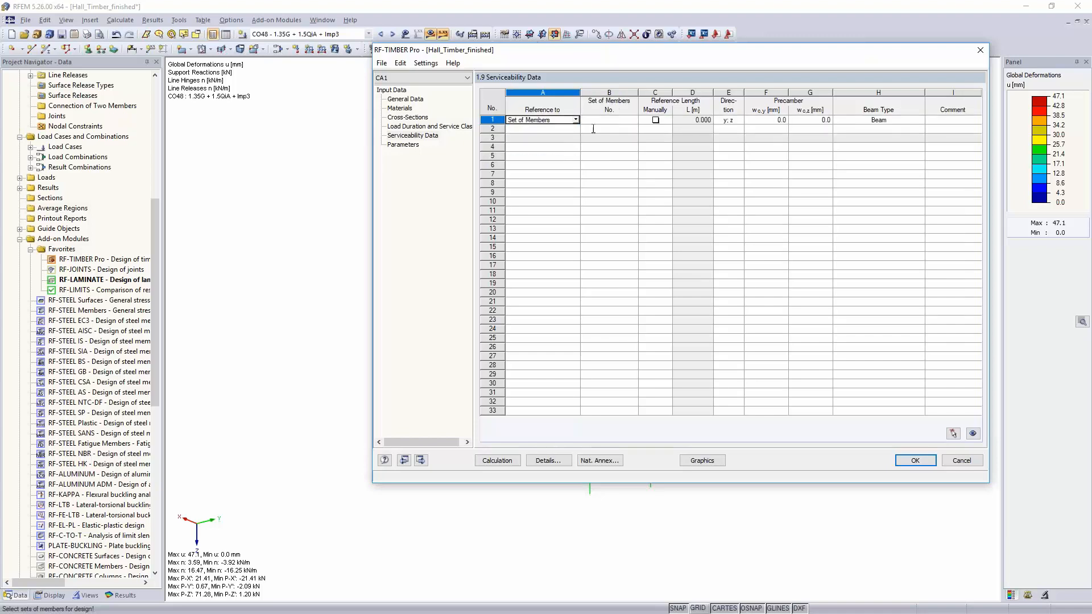
click(596, 120)
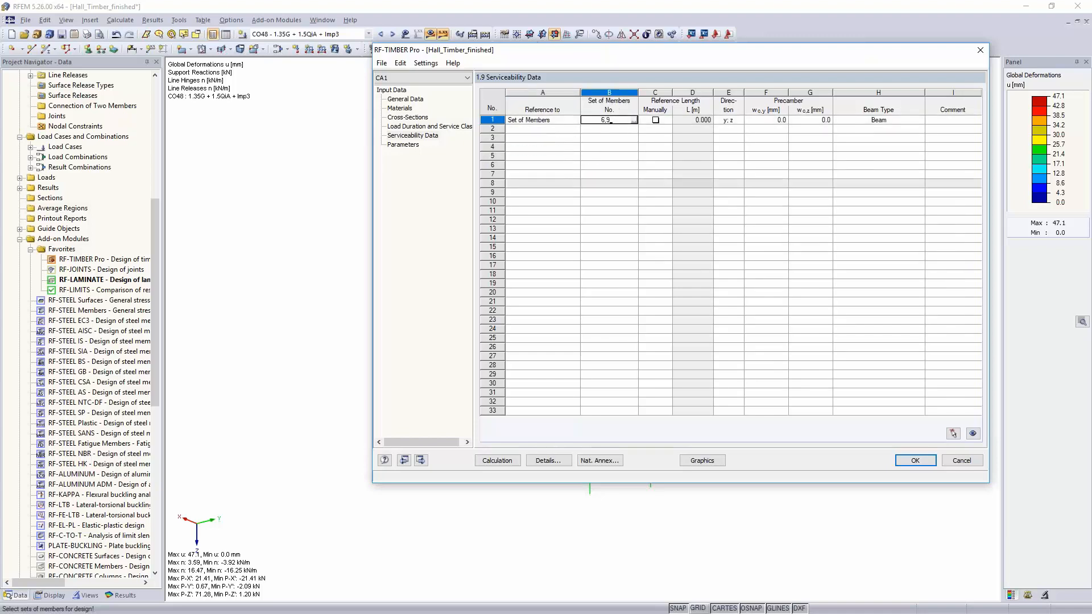
key(Return)
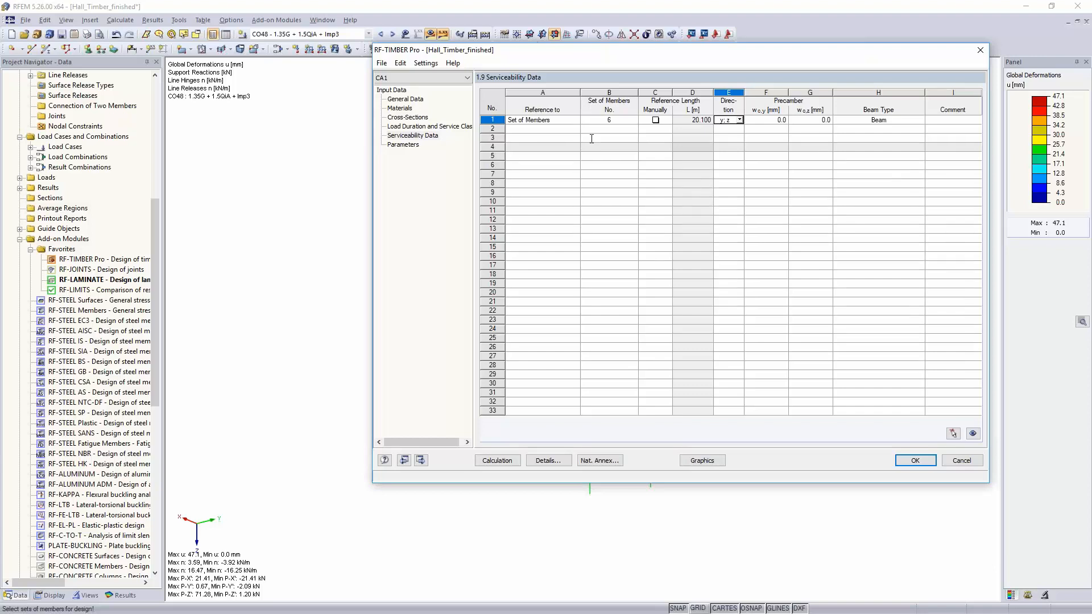
Add set of members 9 as the second entry of the serviceability data
click(567, 129)
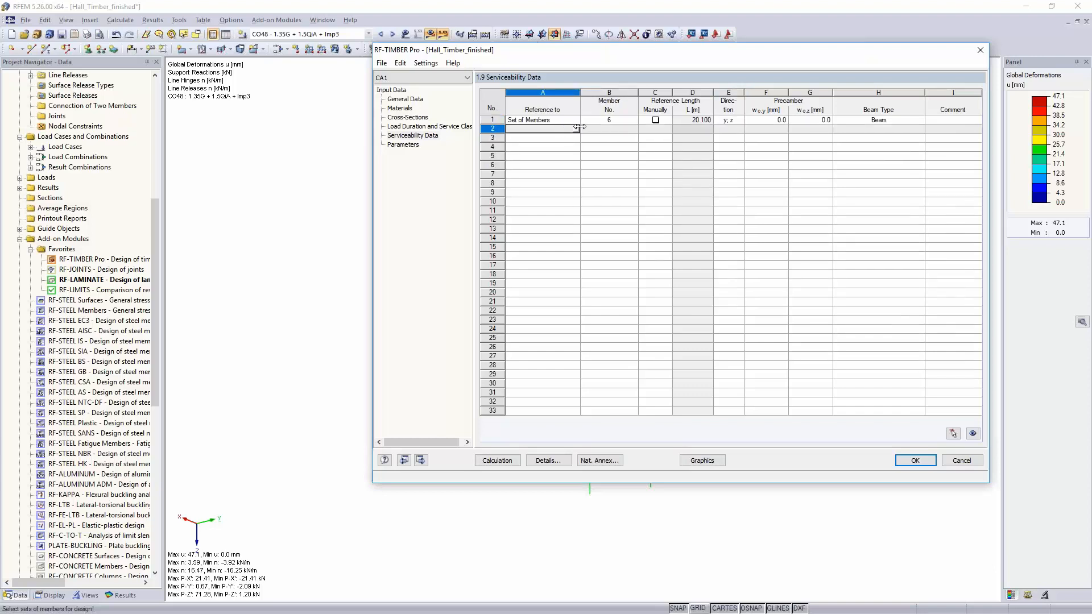
click(576, 129)
click(542, 156)
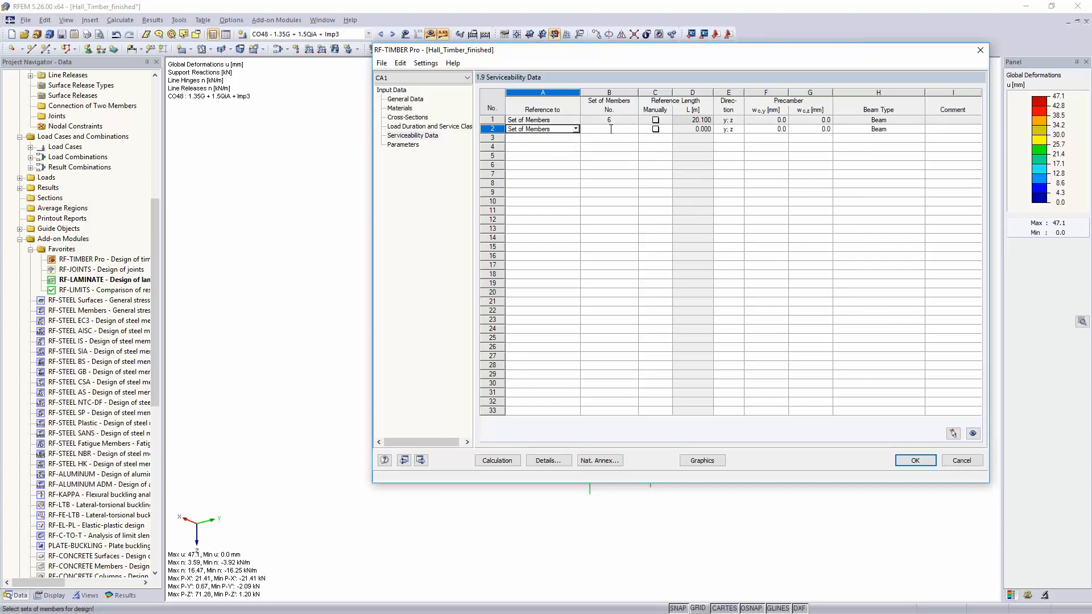
text(9)
key(Return)
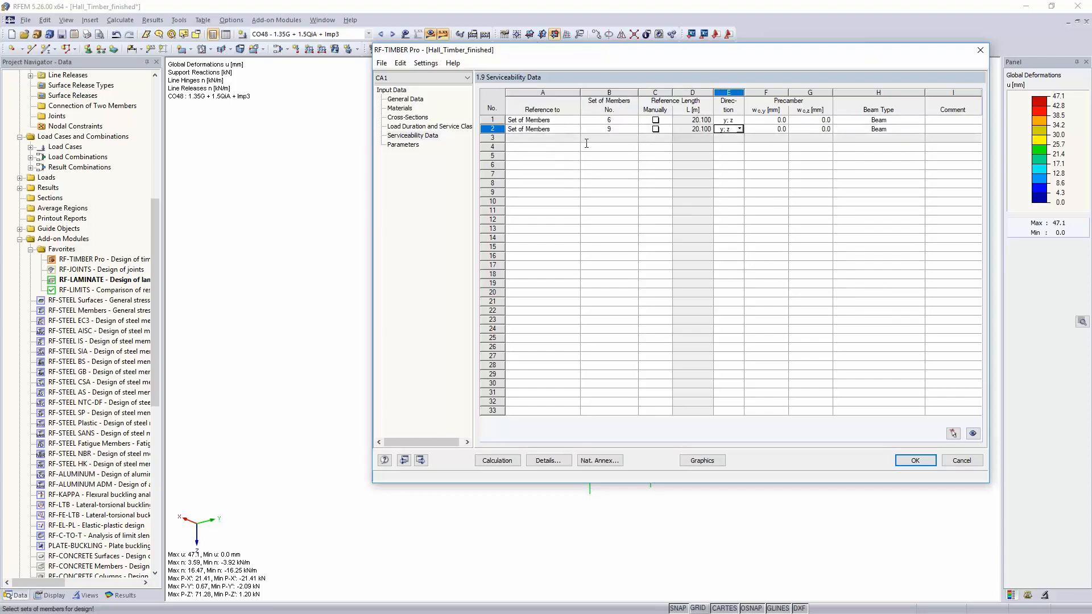
Add members 98, 100, 102 and 104 to the serviceability data as individual members and run the design calculation
click(560, 138)
click(575, 138)
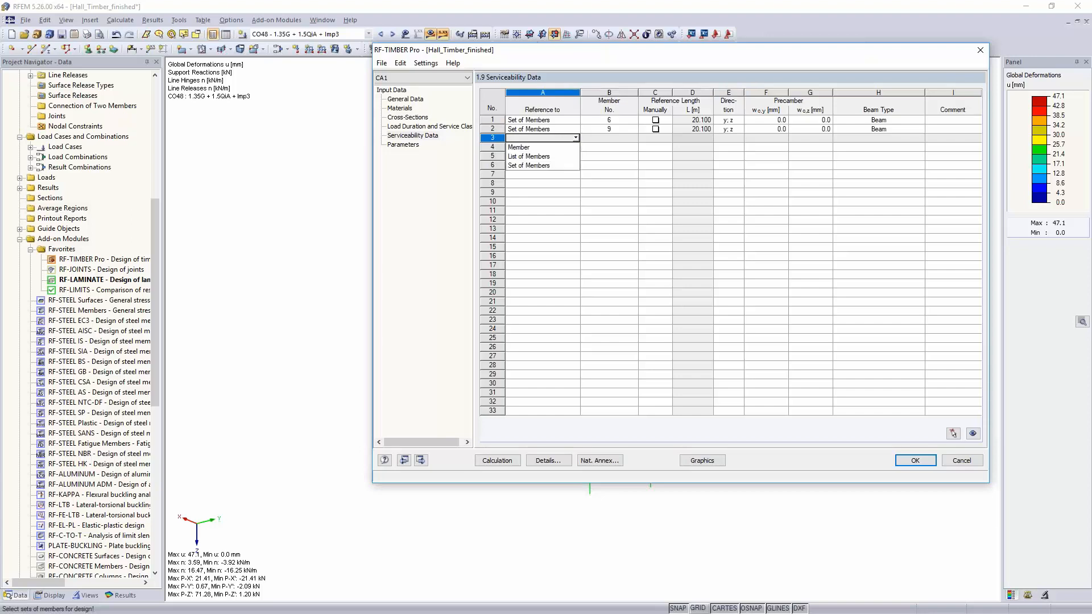
click(518, 147)
click(617, 138)
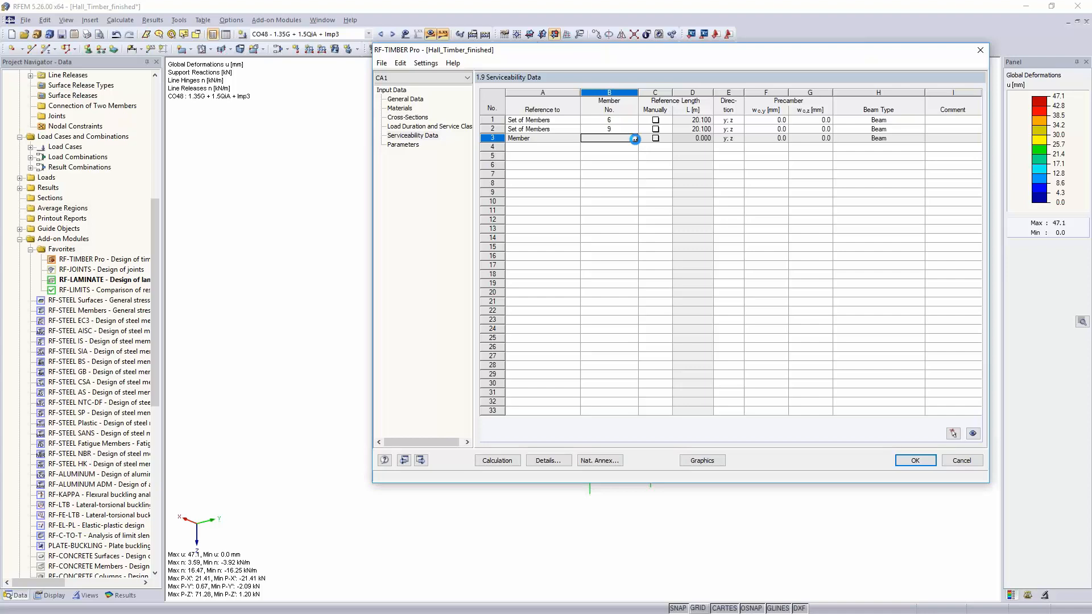
click(635, 138)
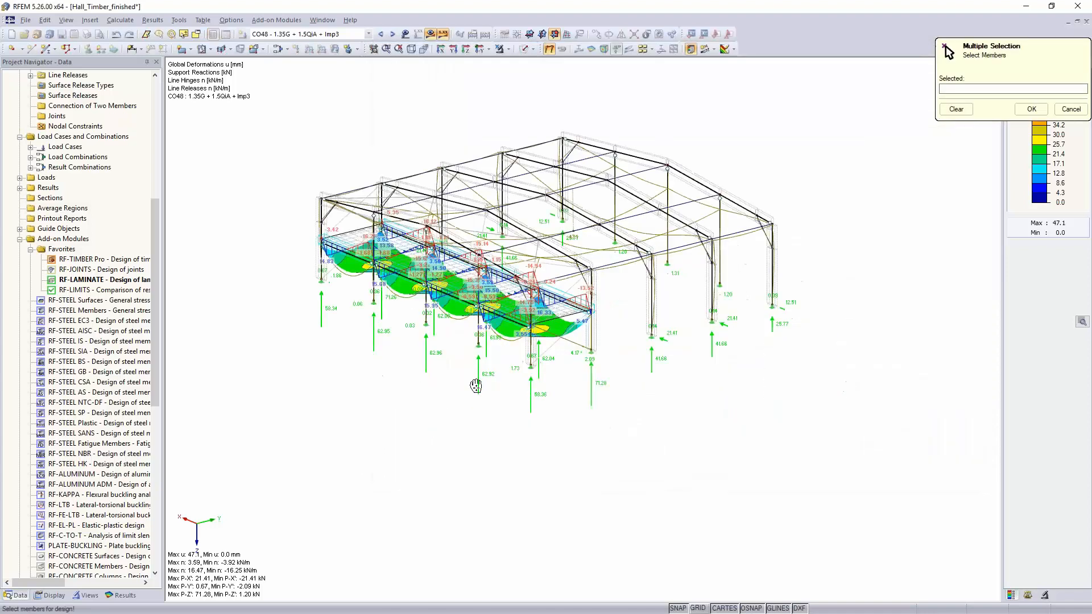
ctrl+middle_drag(476, 386, 688, 364)
scroll(660, 298, up, 4)
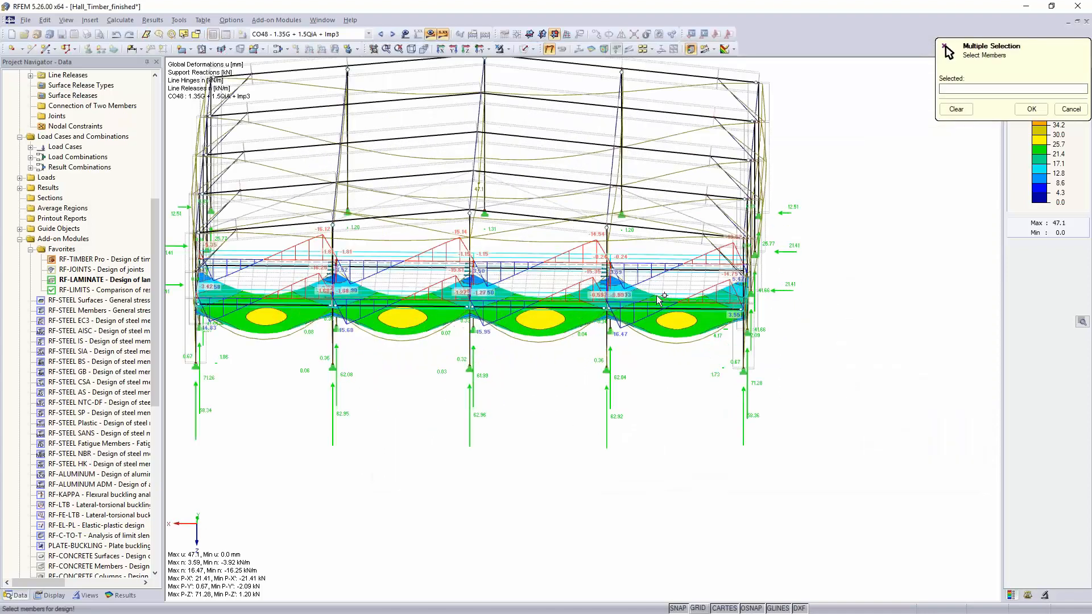
scroll(659, 298, up, 1)
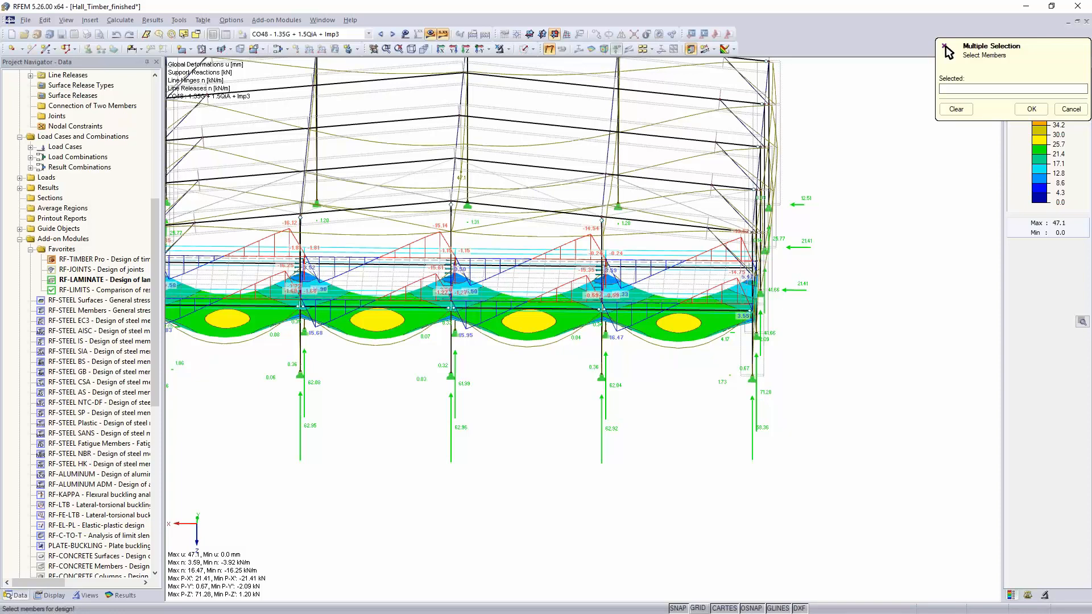
click(675, 266)
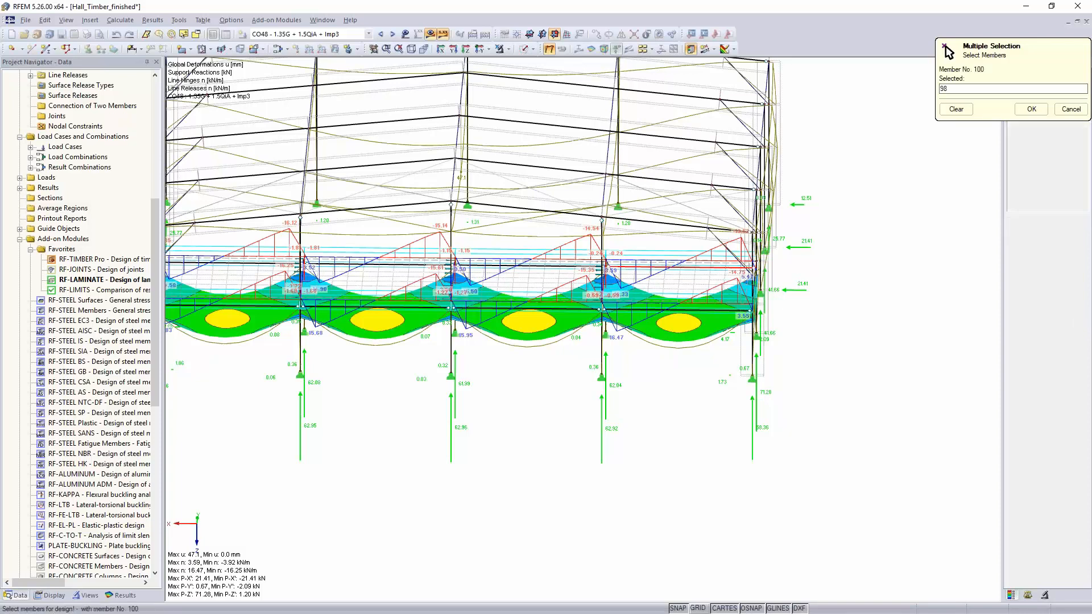
click(370, 266)
click(369, 266)
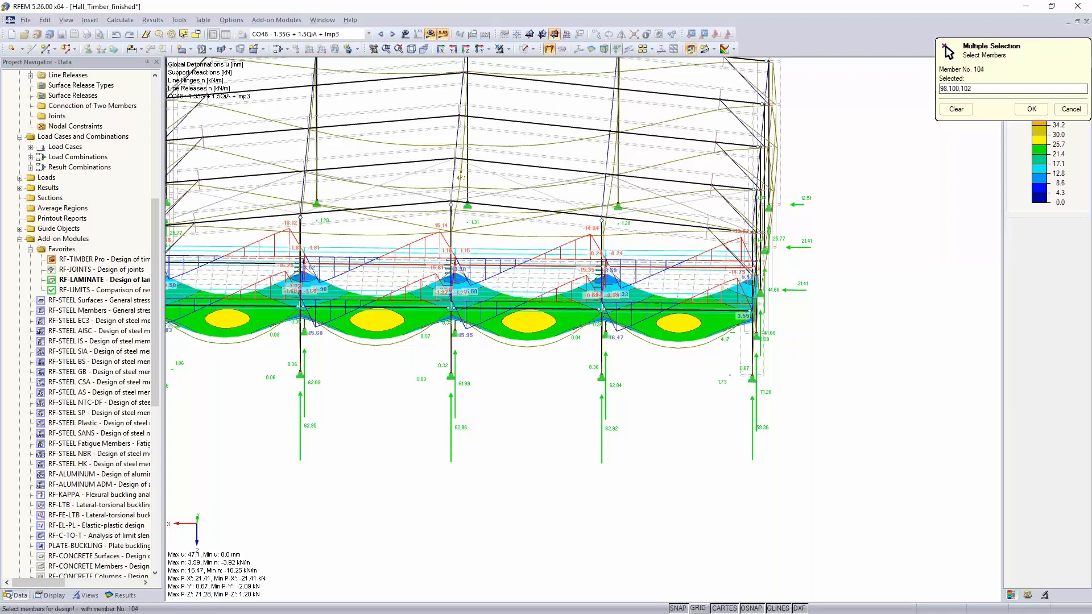
click(227, 263)
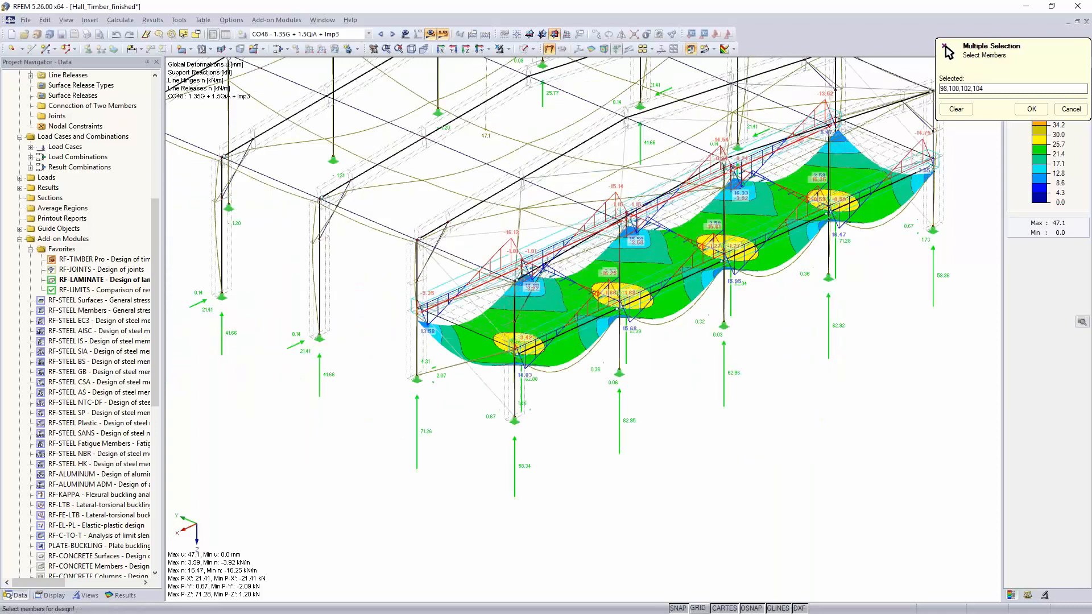
click(1031, 108)
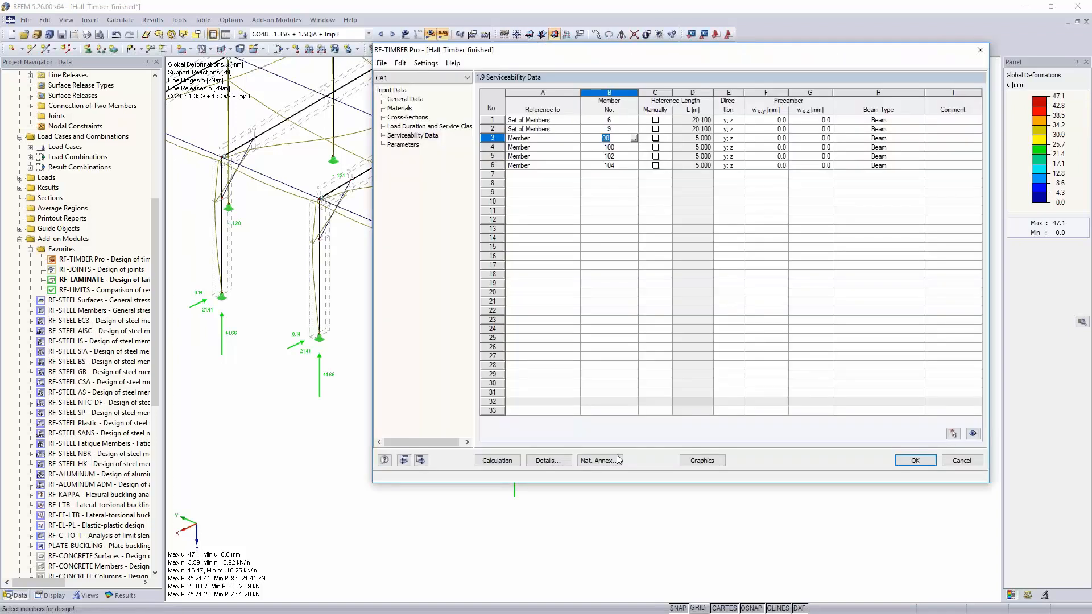
click(518, 461)
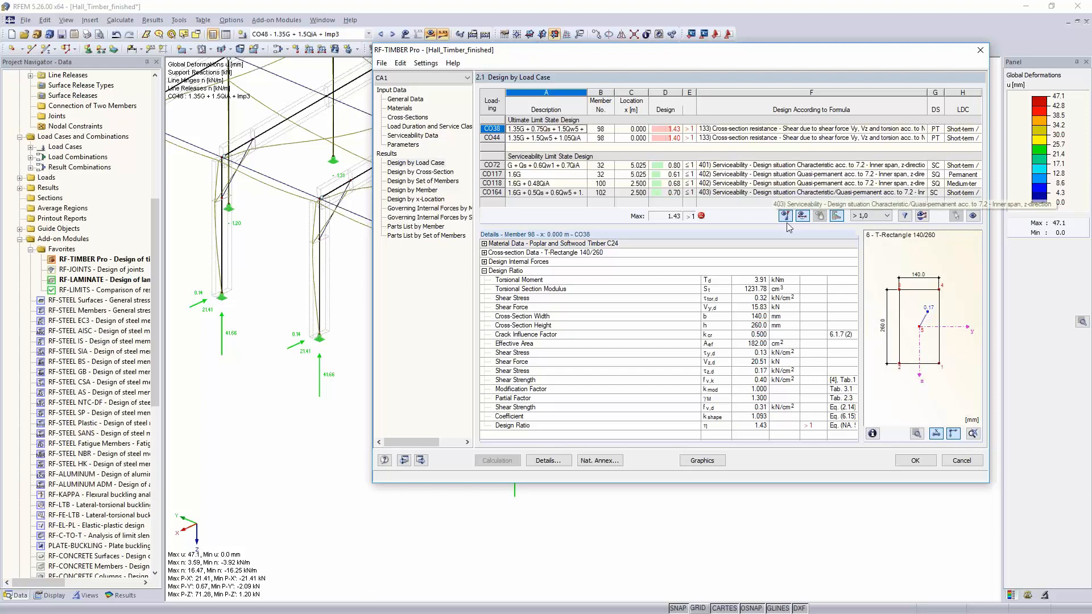
Examine the load combination selection for the fire resistance design and the fire factors of the DIN National Annex
click(416, 103)
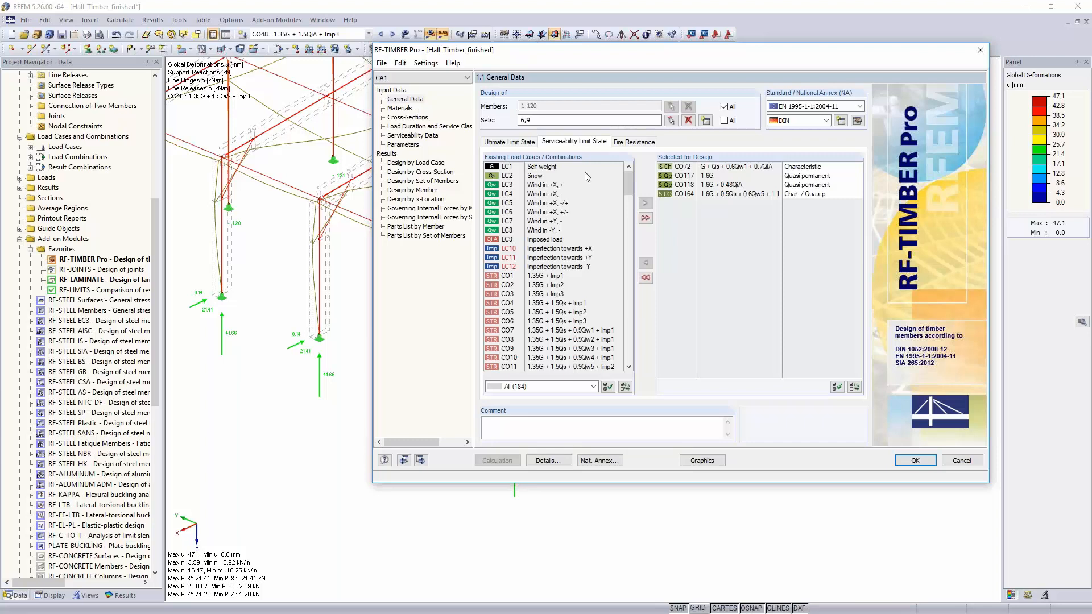
click(642, 143)
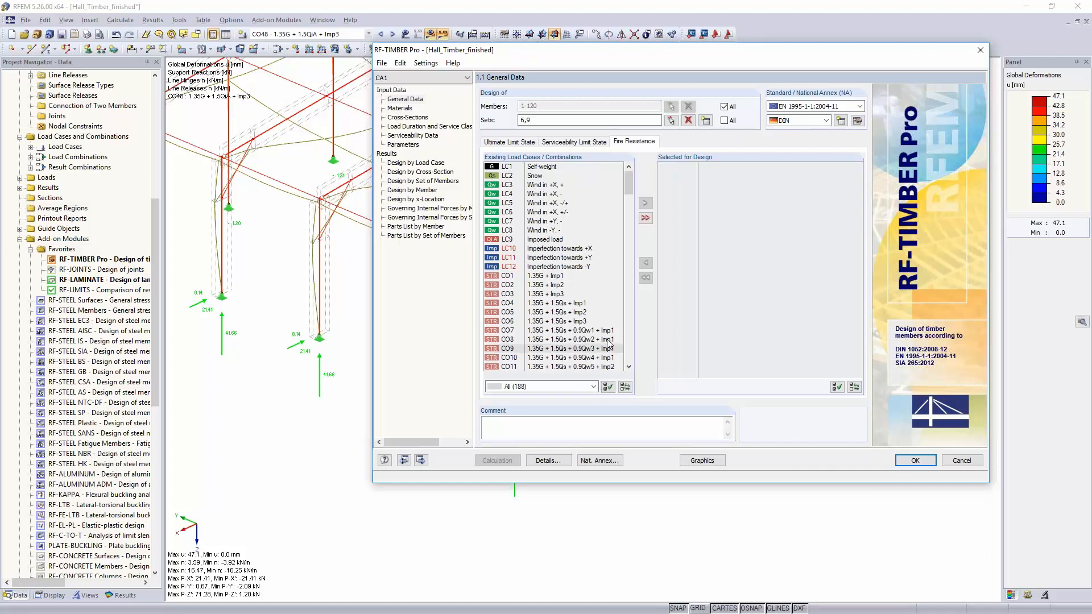
click(857, 120)
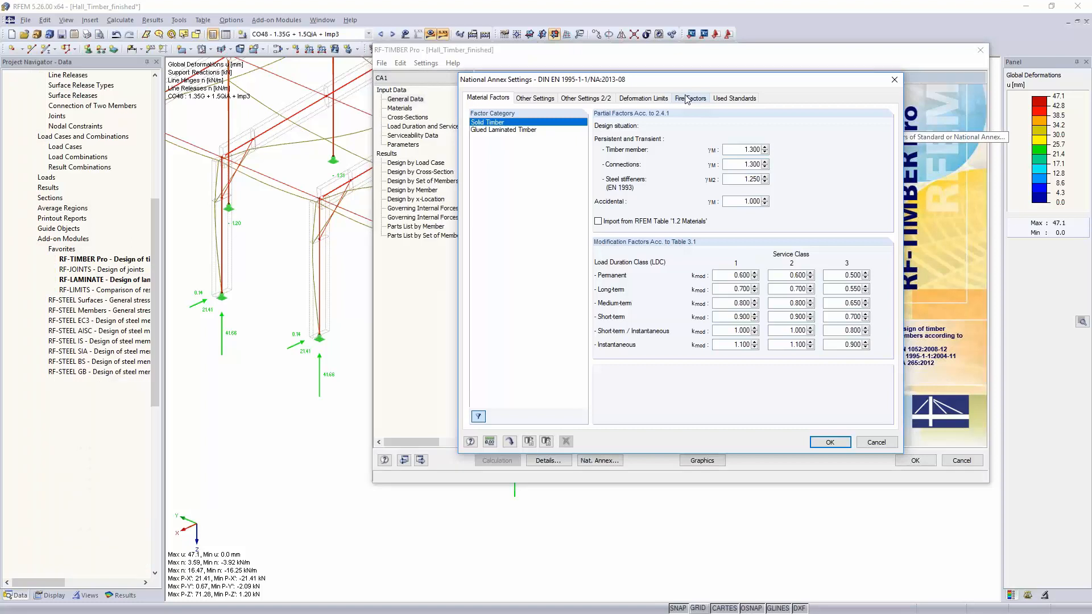
click(686, 98)
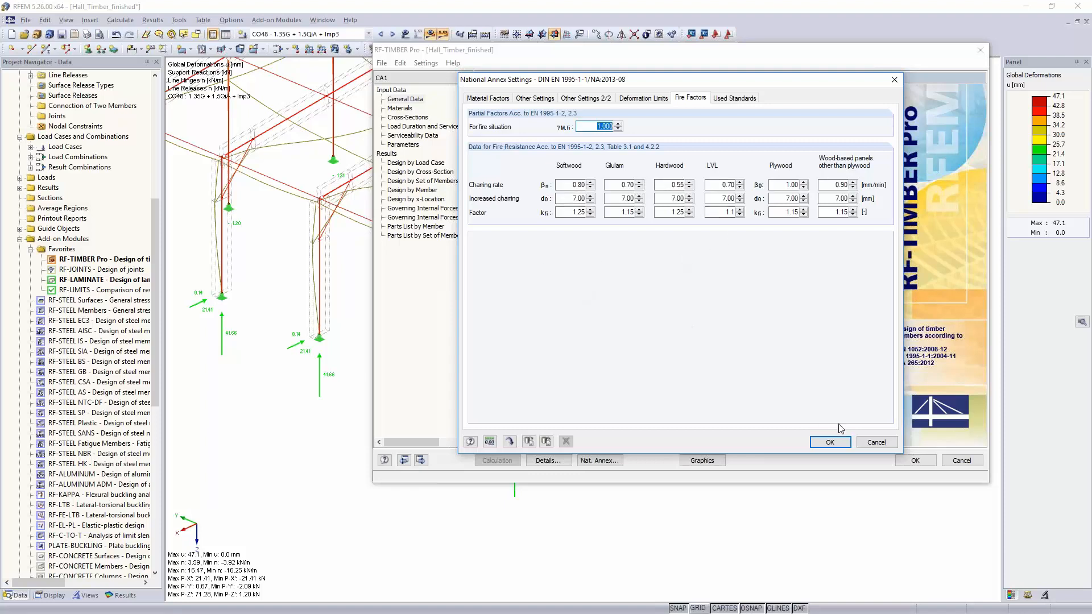
click(881, 449)
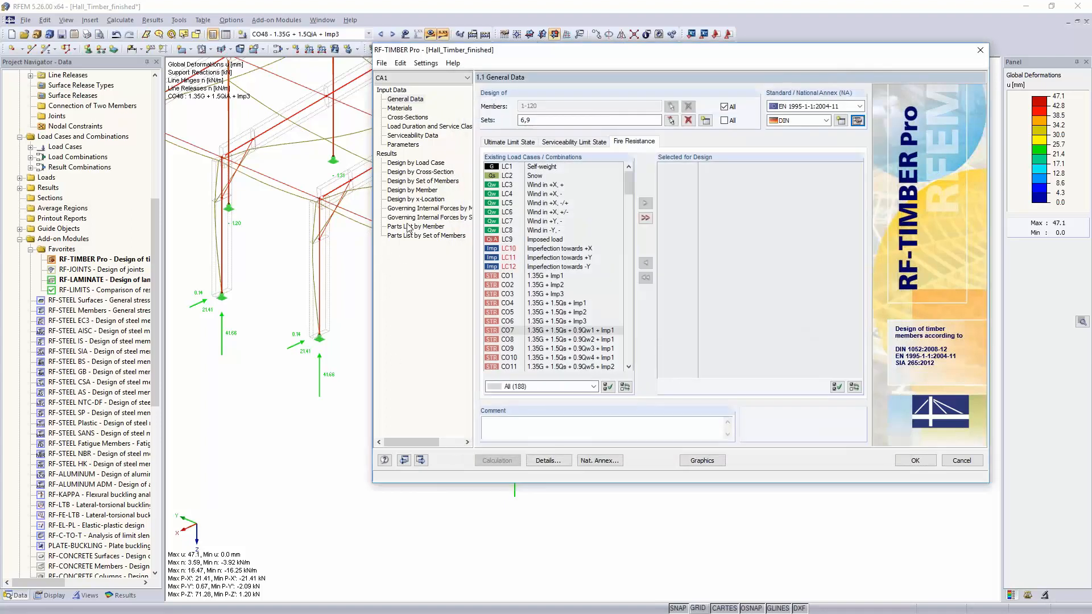
Examine the timber design results by load case, including the serviceability check of CO72, and show the design ratios on the model
click(421, 164)
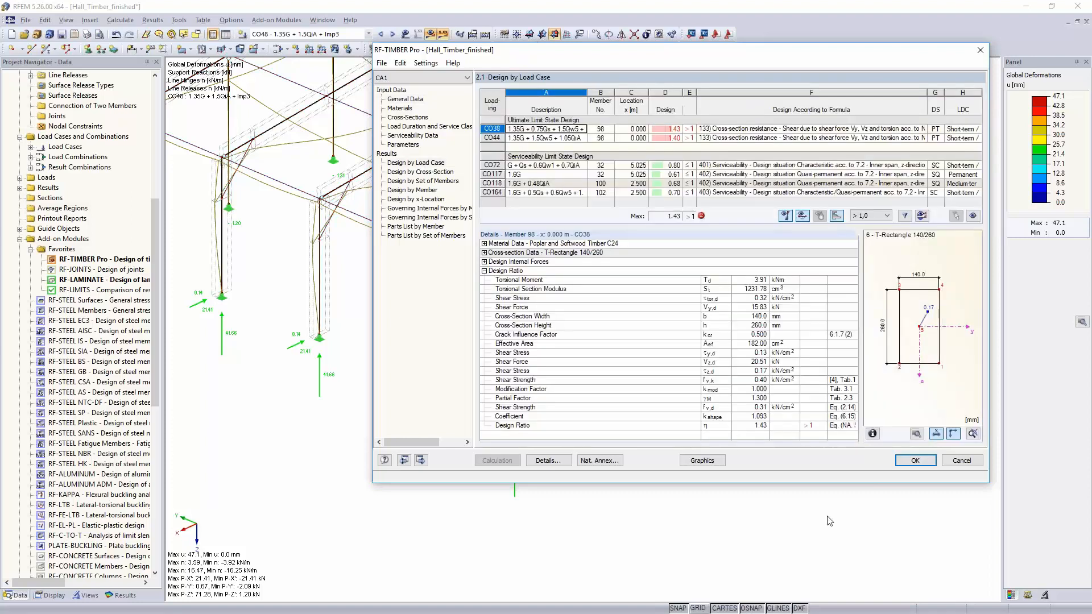
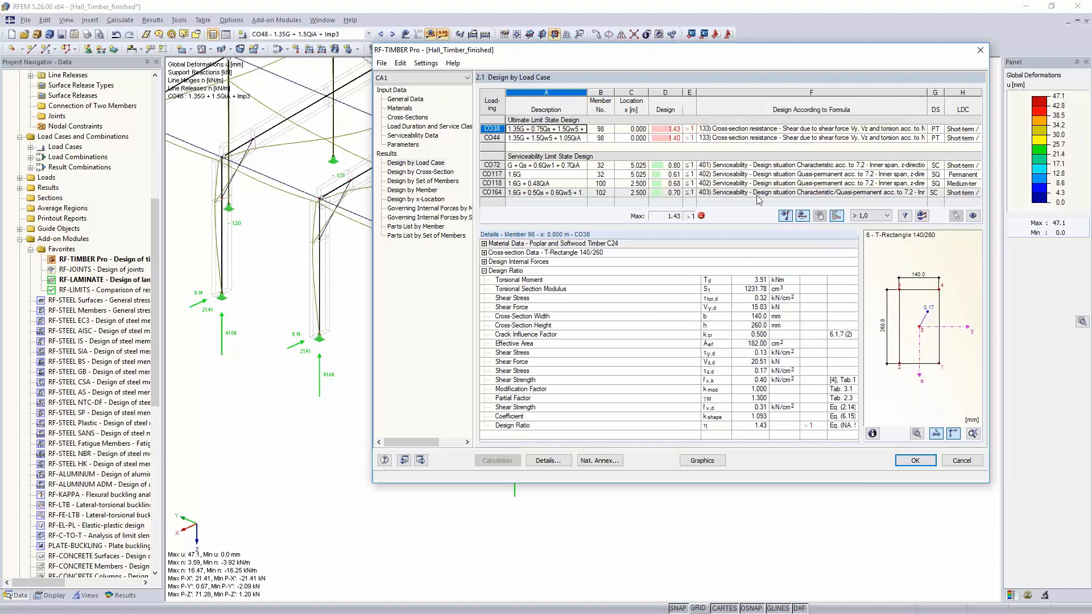
click(724, 166)
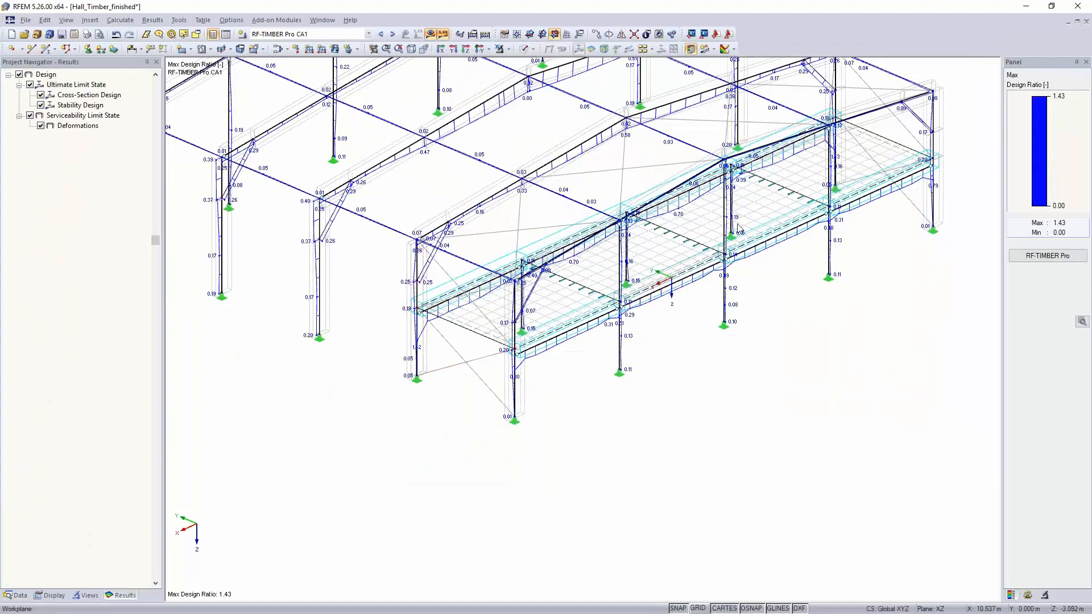
Isolate the end bay with the intermediate floor by limiting visibility to its selected objects
middle_drag(857, 360, 665, 439)
scroll(784, 392, down, 4)
middle_drag(760, 475, 799, 419)
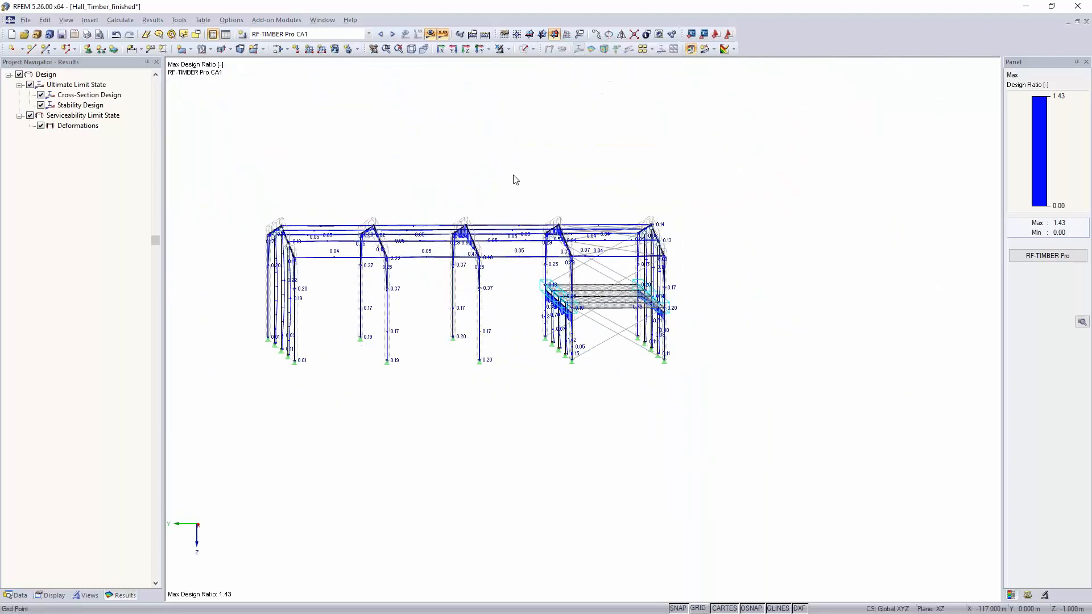
drag(513, 180, 752, 413)
click(508, 50)
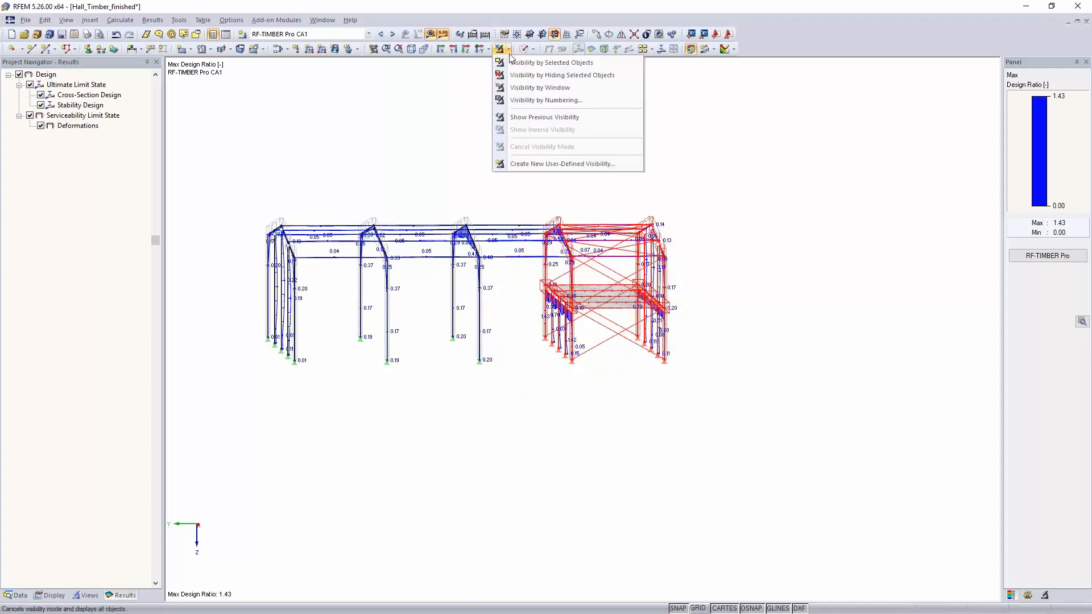
click(519, 64)
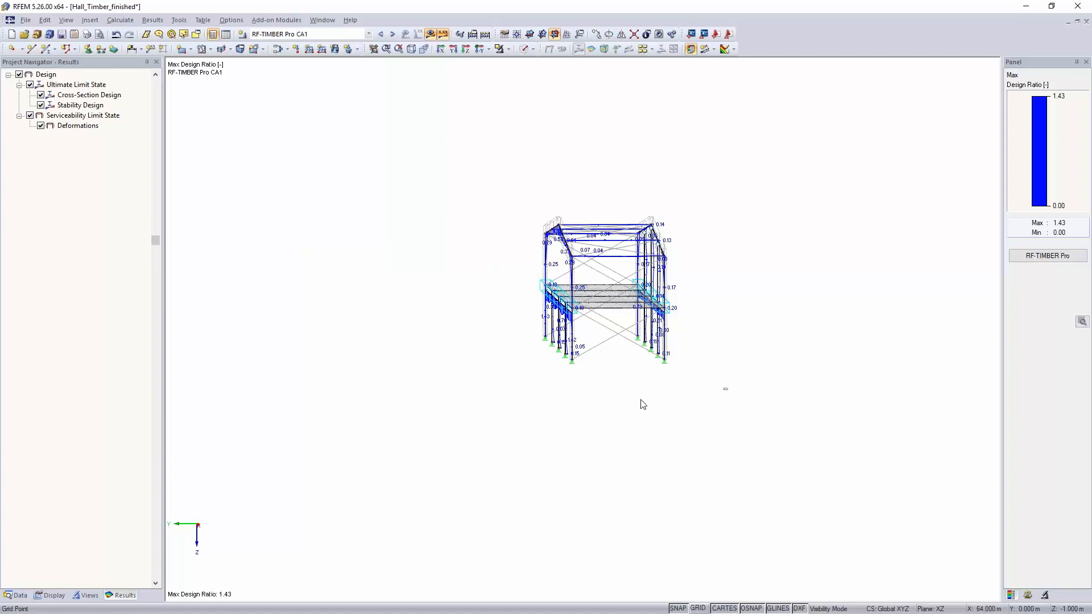
ctrl+middle_drag(640, 402, 848, 477)
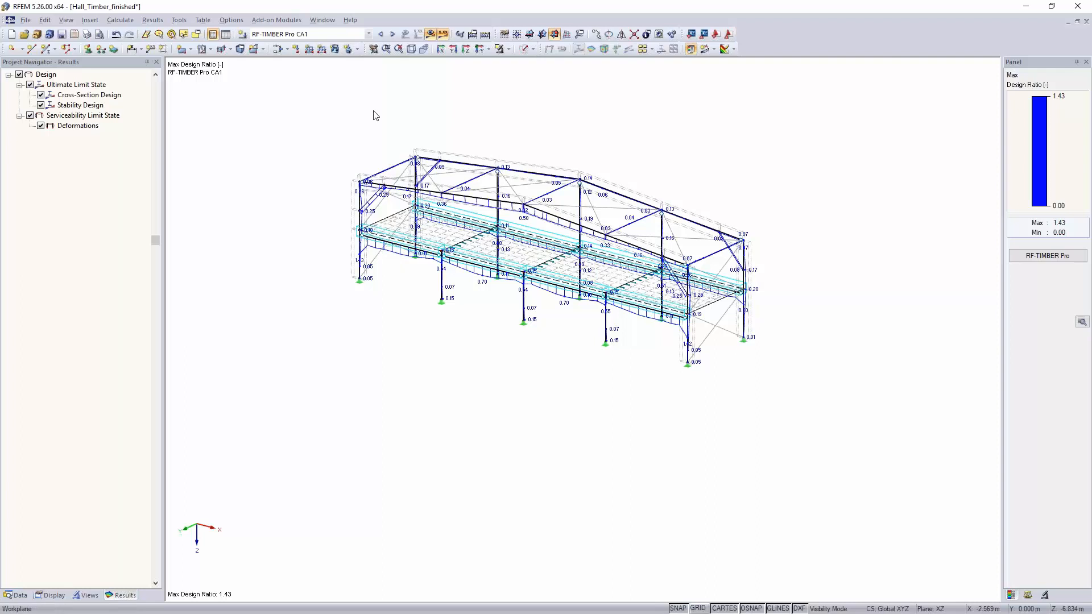
Display the results of load combination CO38 (1.35G + 0.75Qs + 1.5Qw5 + 1.05QiA + Imp2)
click(331, 34)
scroll(325, 186, up, 6)
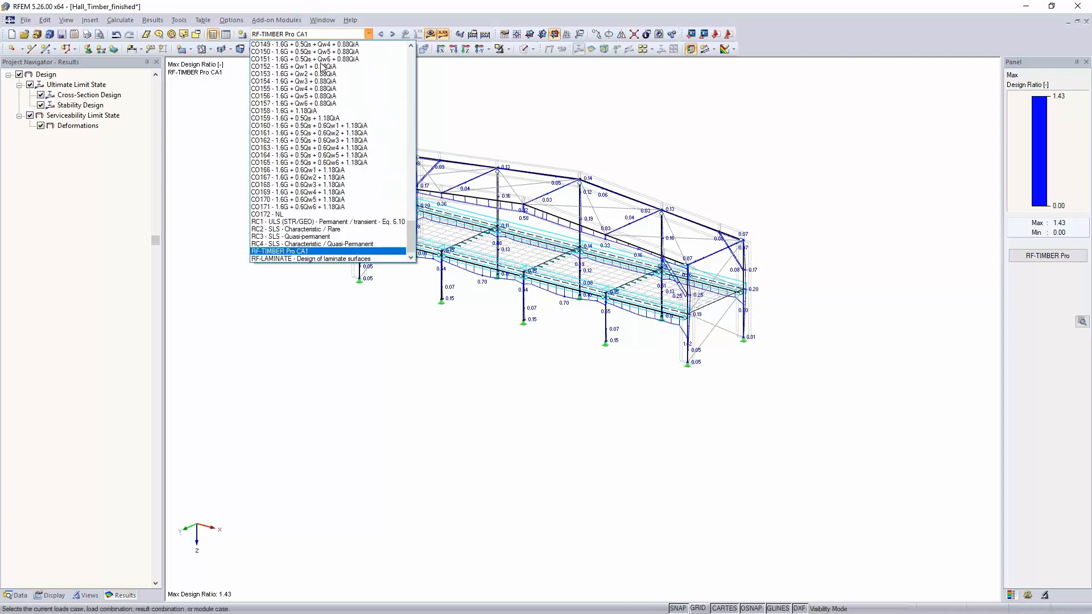
scroll(326, 186, up, 16)
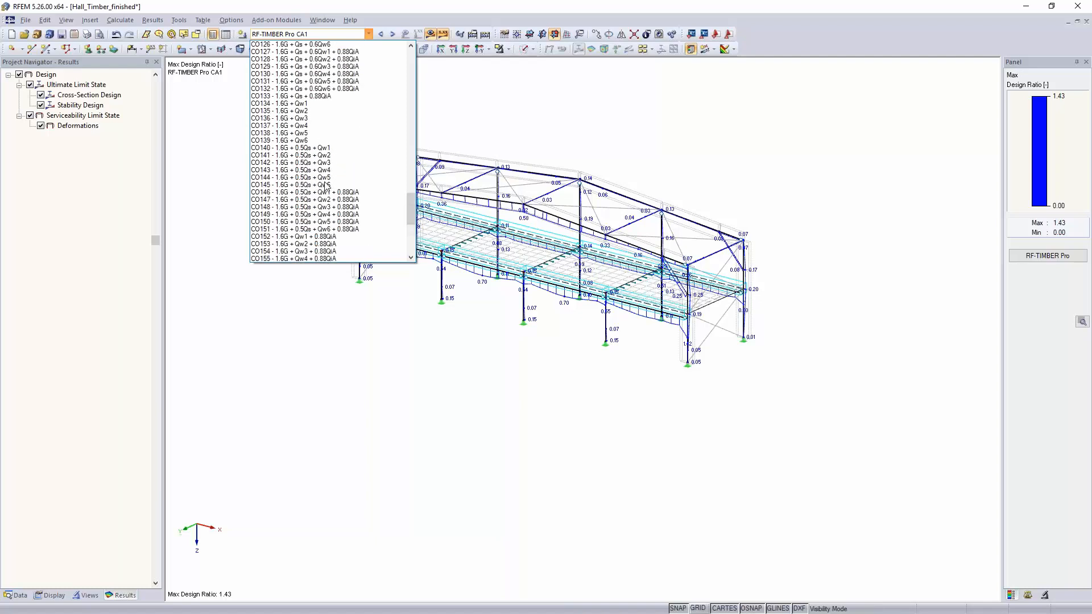
scroll(326, 186, up, 15)
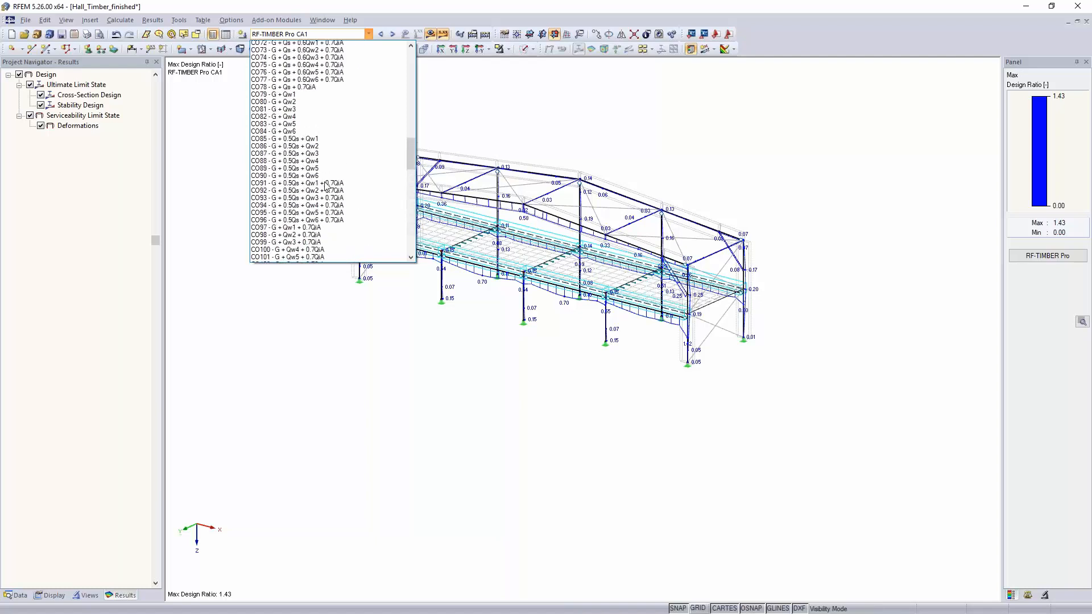
scroll(326, 186, up, 8)
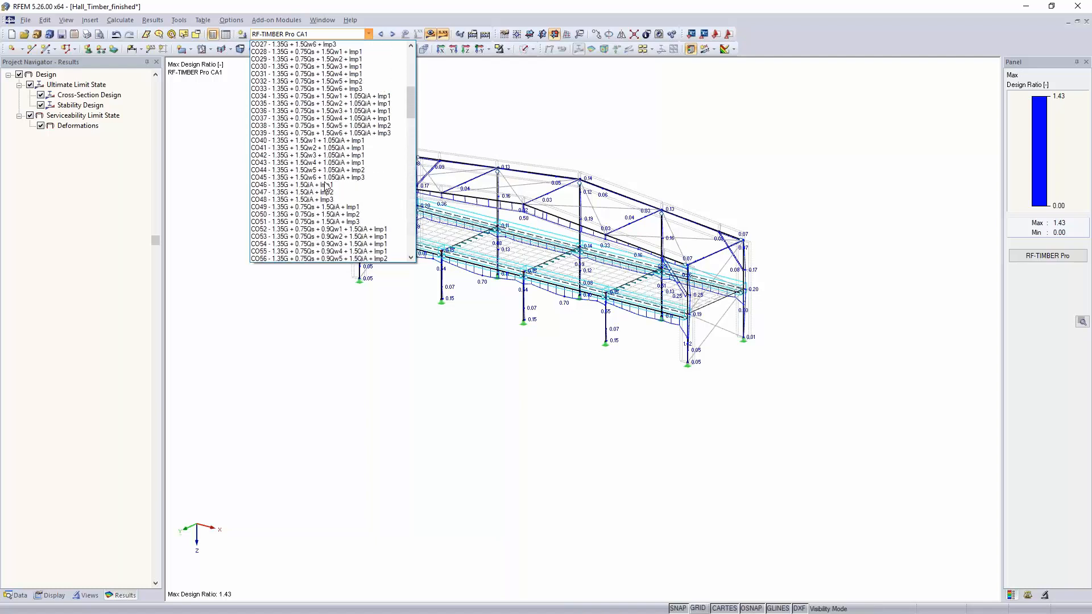
click(295, 157)
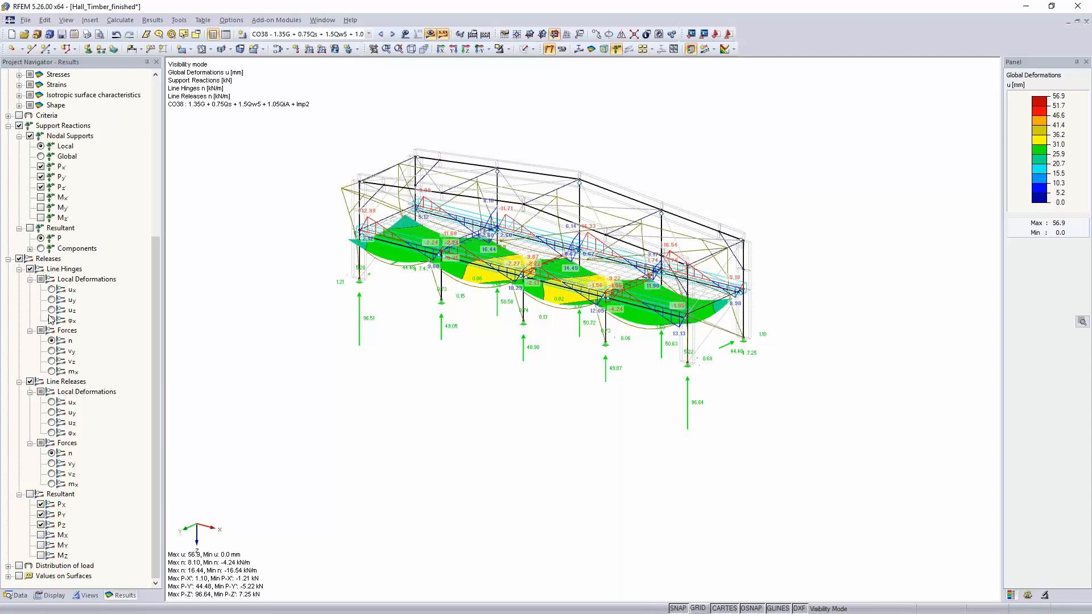
Show the members' torsional moment M-T and hide the results for line hinges and line releases
scroll(51, 319, up, 8)
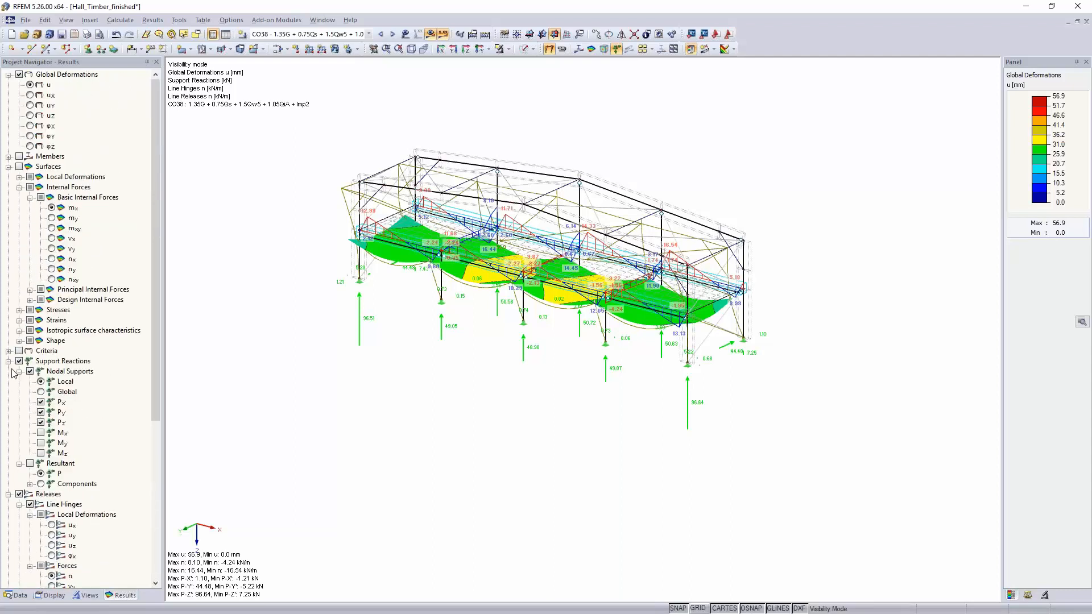
click(9, 157)
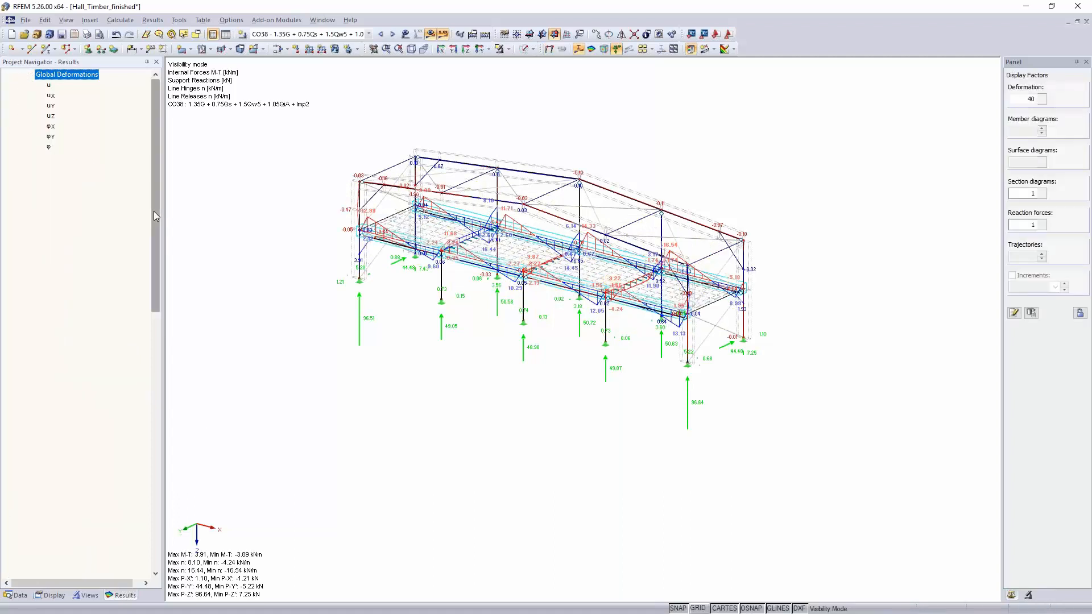
drag(154, 258, 151, 504)
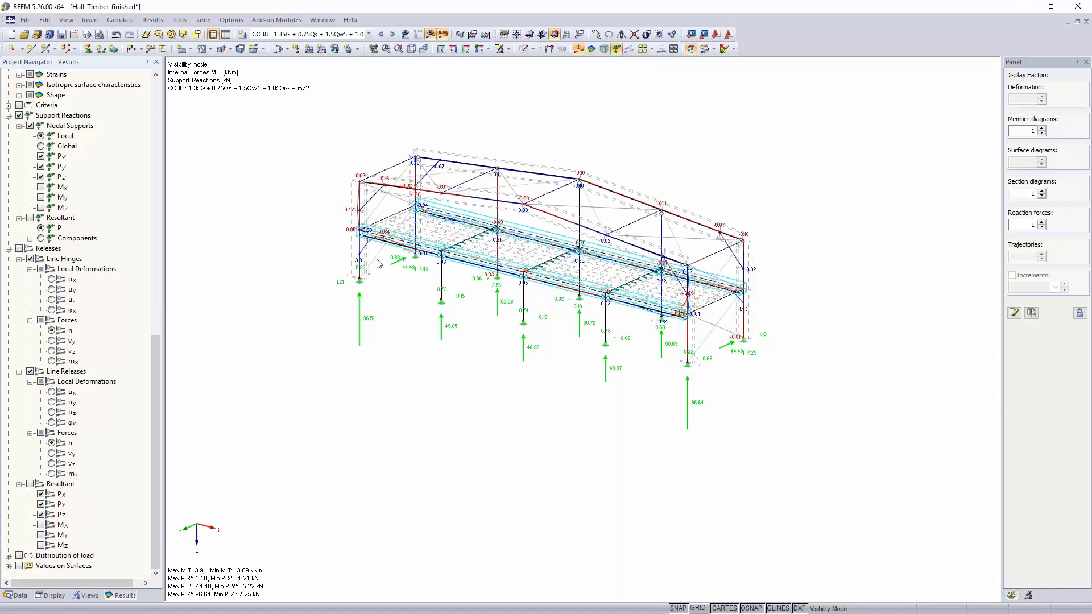
scroll(378, 263, up, 2)
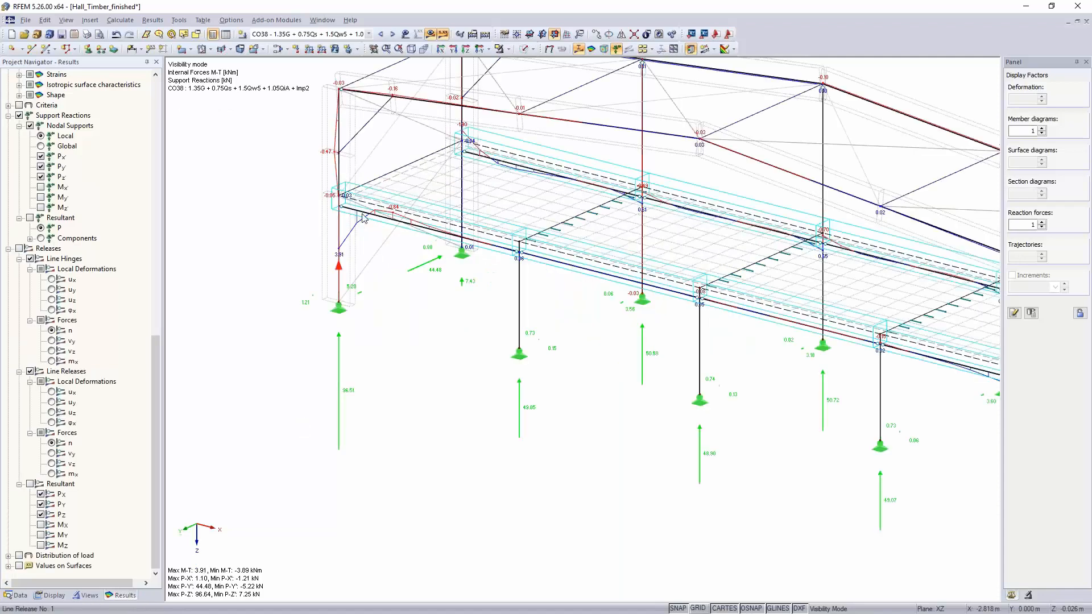
scroll(359, 256, down, 2)
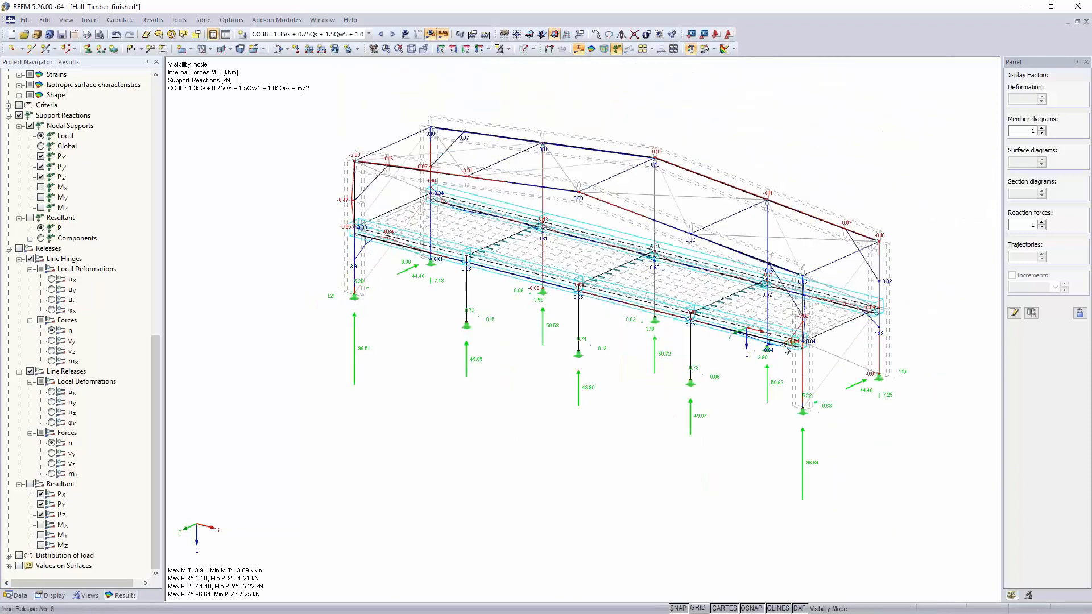
Create a local member hinge releasing φx, φy and φz, and assign it to the end of floor edge beam member 104
scroll(785, 349, up, 1)
scroll(785, 349, up, 1)
scroll(785, 349, up, 1)
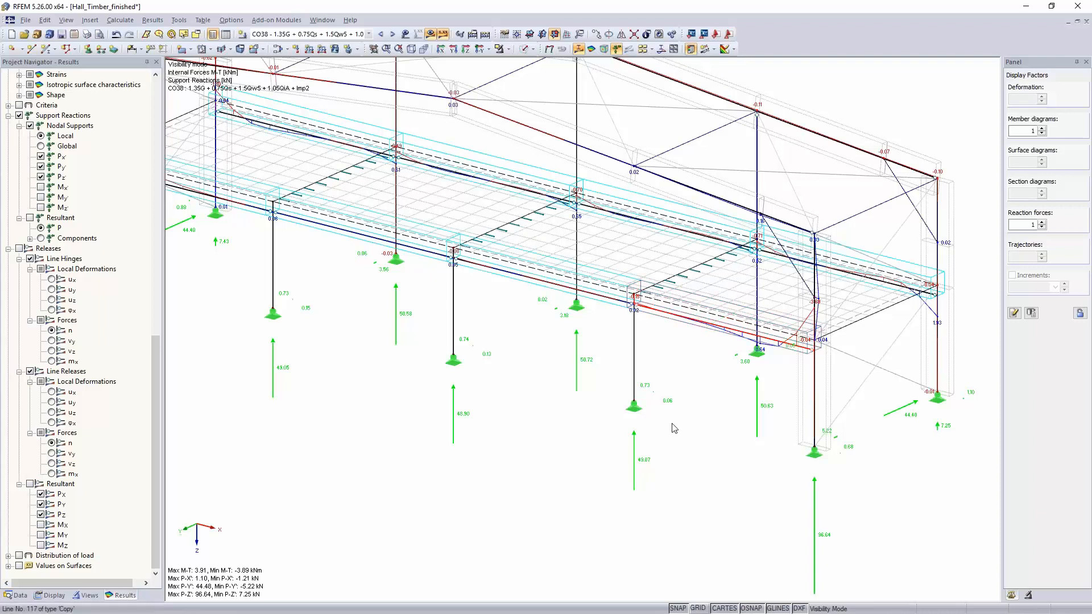
click(760, 342)
double_click(760, 342)
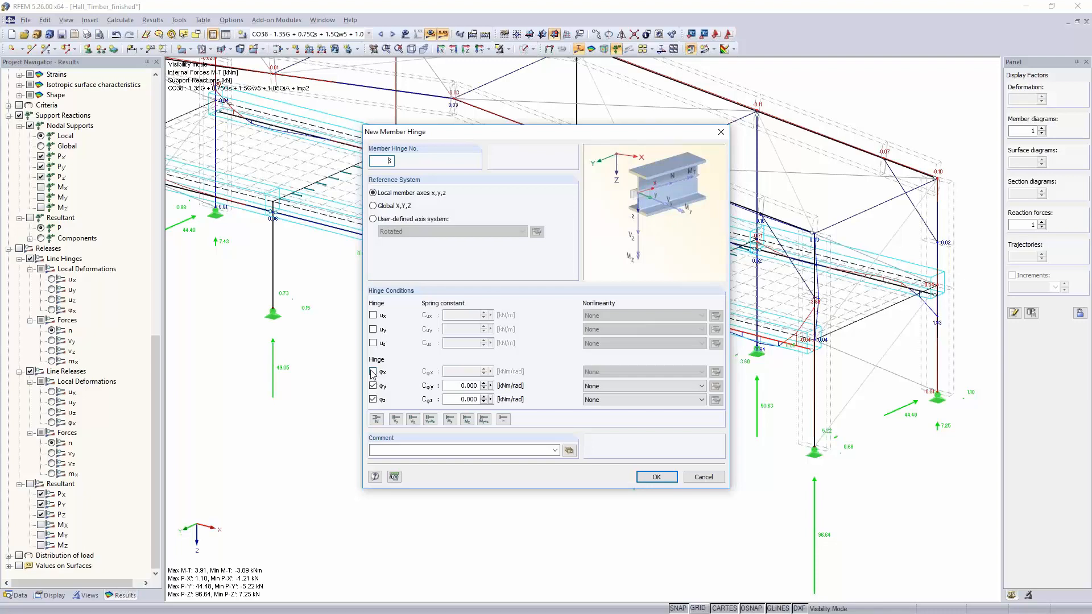
click(373, 372)
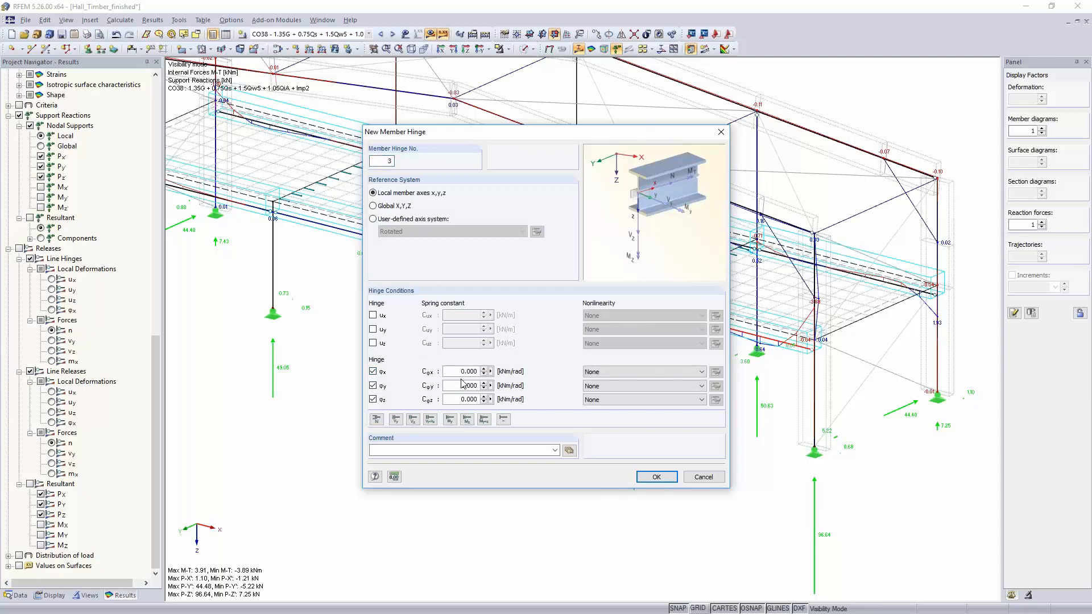
click(655, 477)
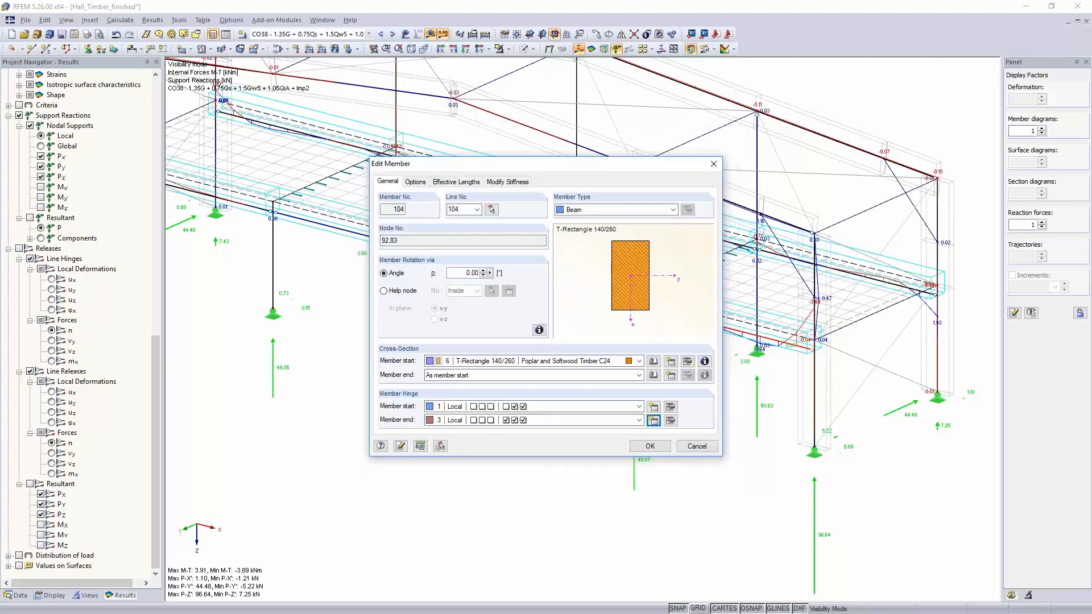
click(650, 446)
click(526, 335)
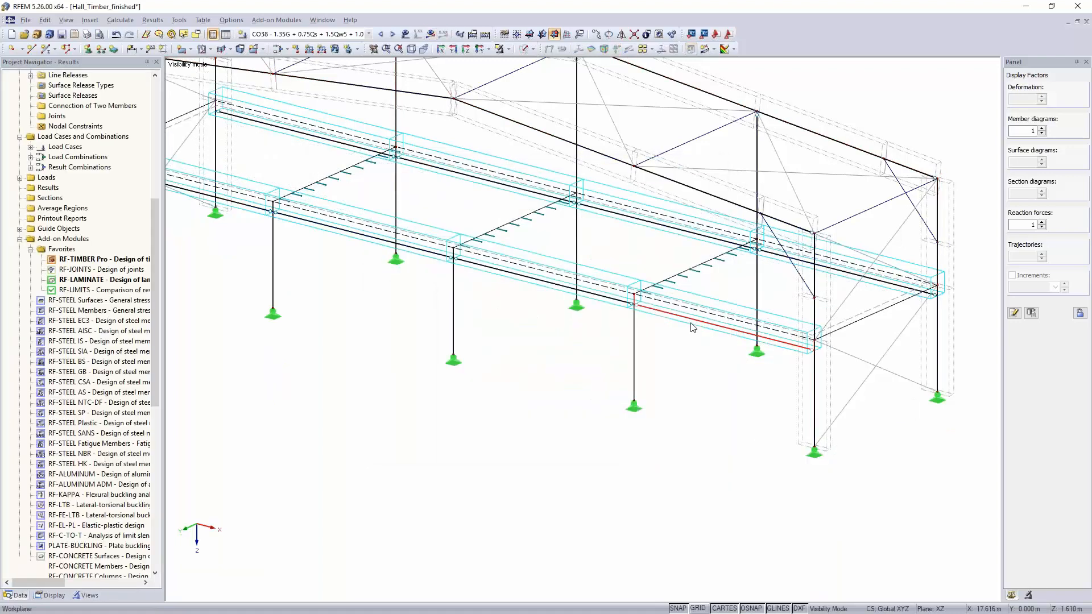
Assign hinge type 3 to the member start of floor edge beam 98 at the opposite corner column
scroll(693, 330, down, 8)
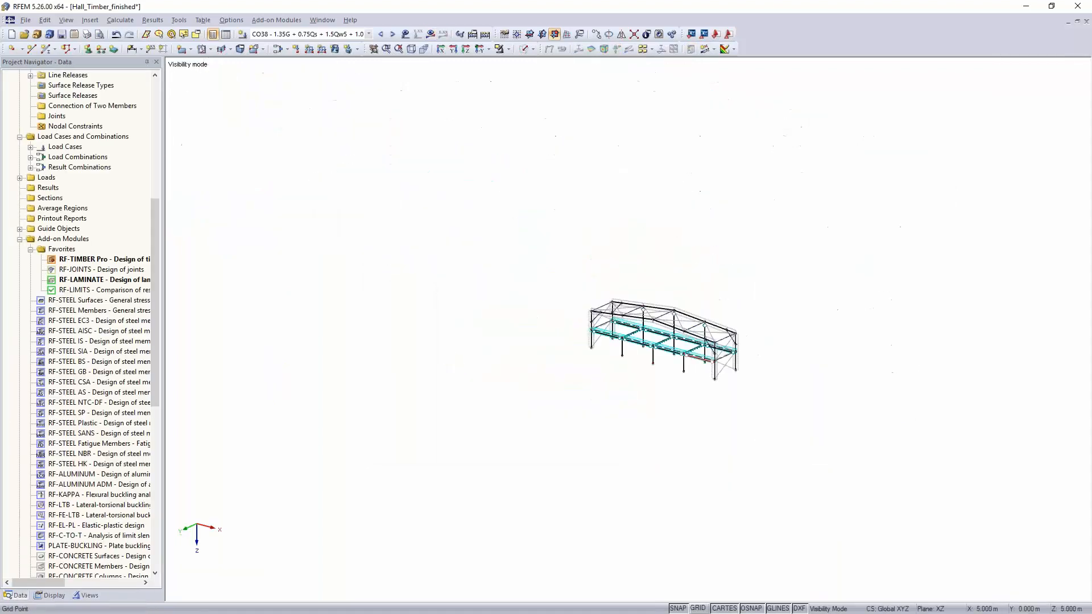
middle_drag(617, 364, 670, 422)
scroll(664, 418, up, 12)
scroll(634, 415, down, 2)
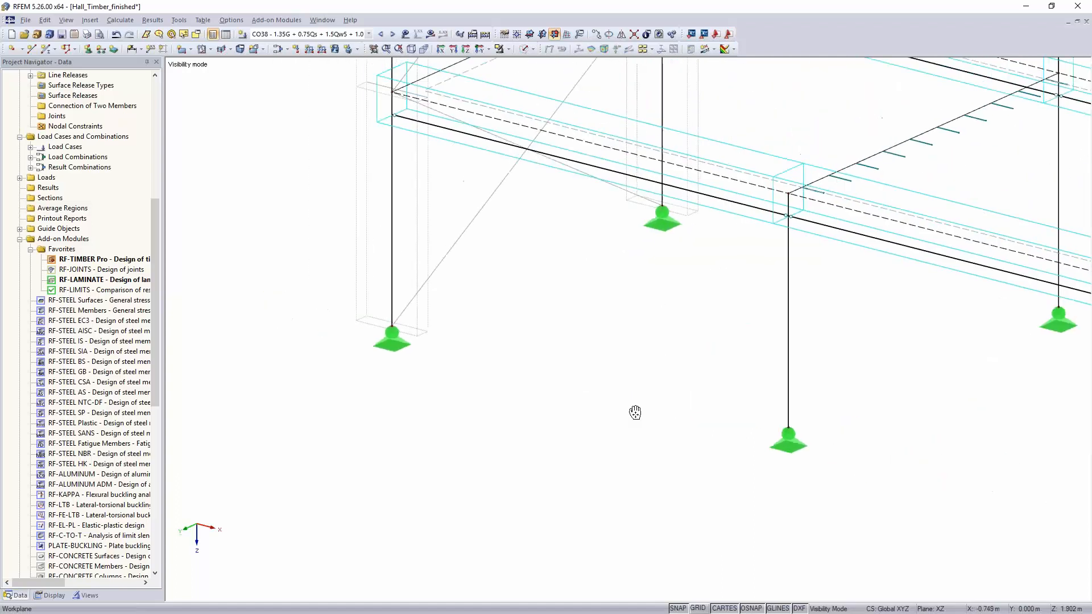
middle_drag(497, 168, 557, 253)
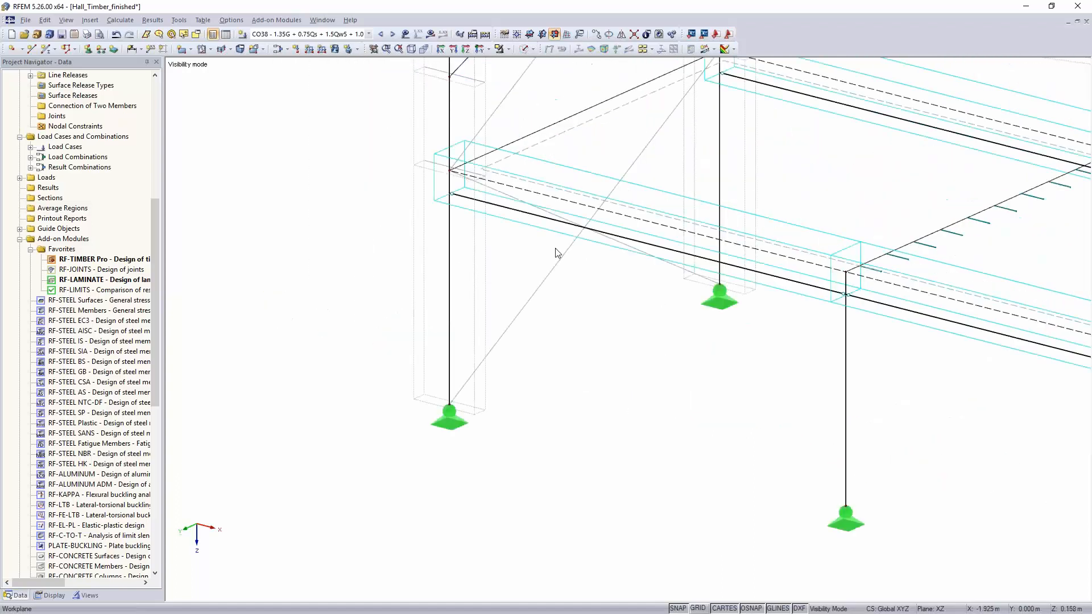
double_click(544, 218)
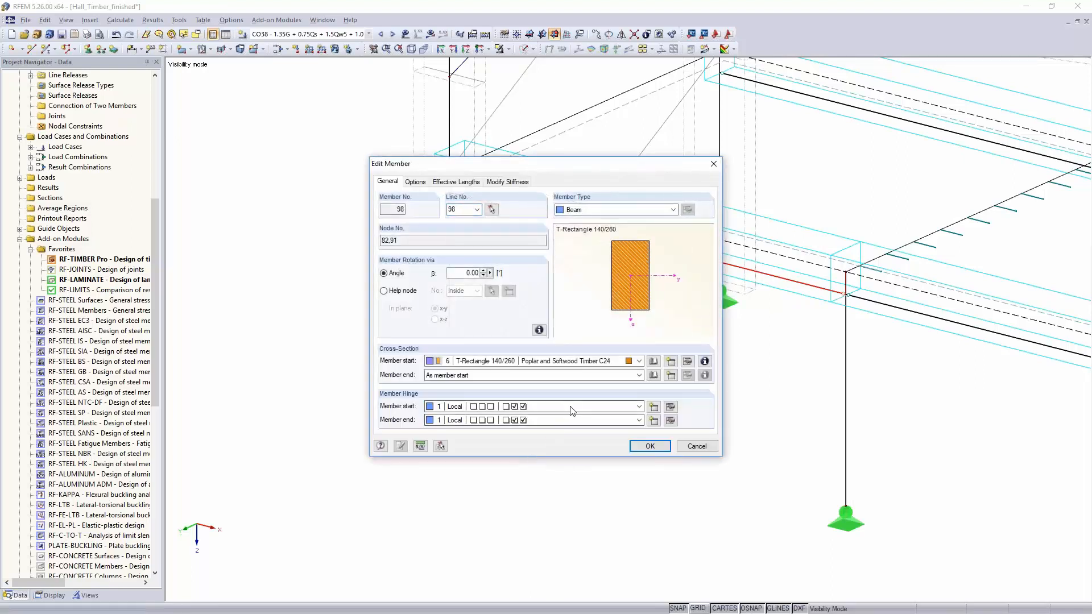
click(573, 409)
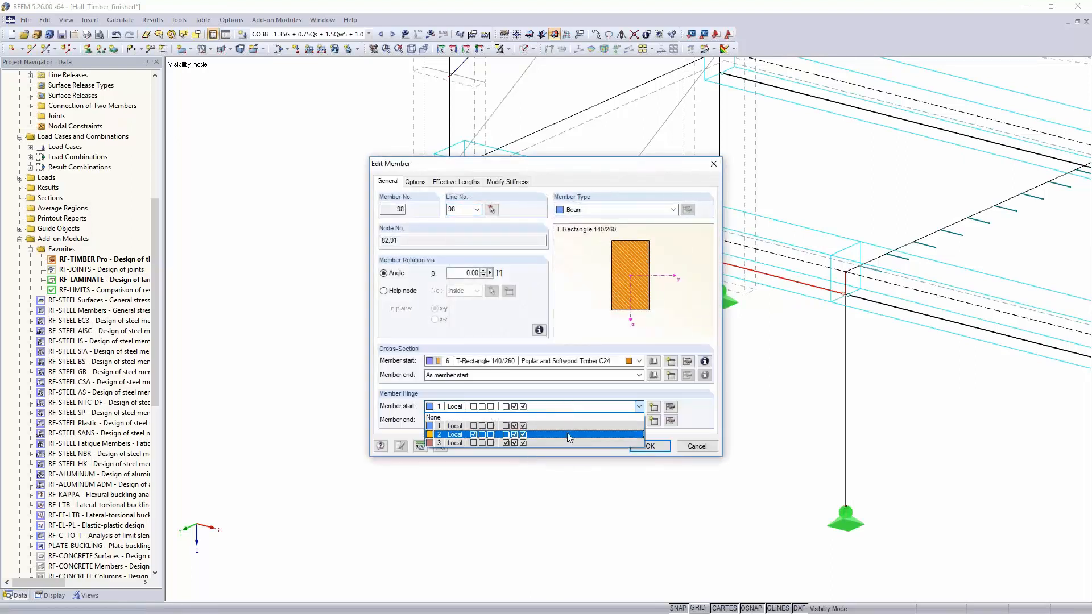
click(569, 443)
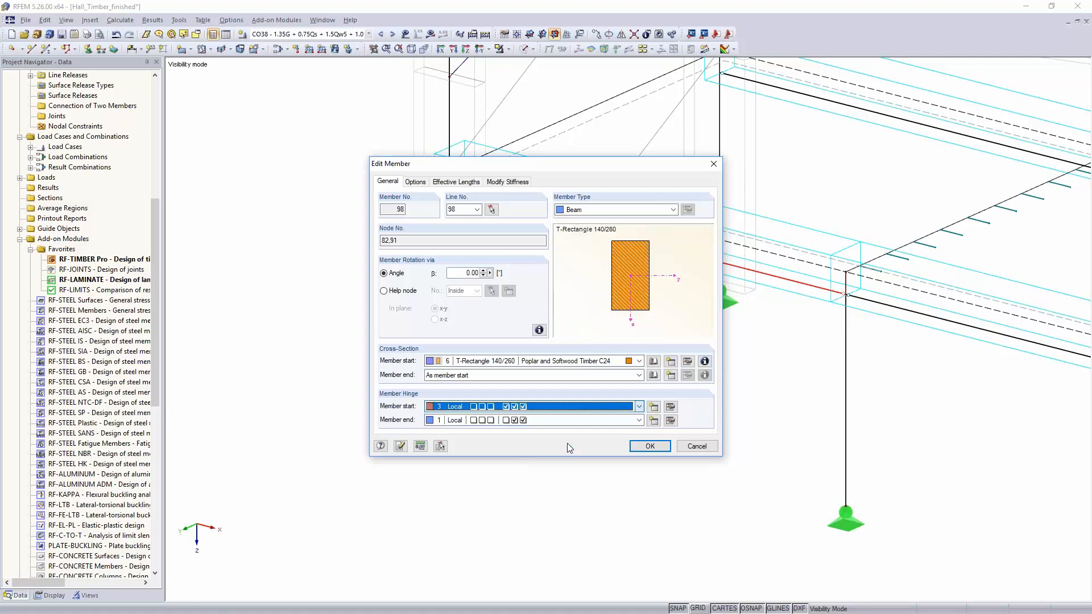
click(649, 446)
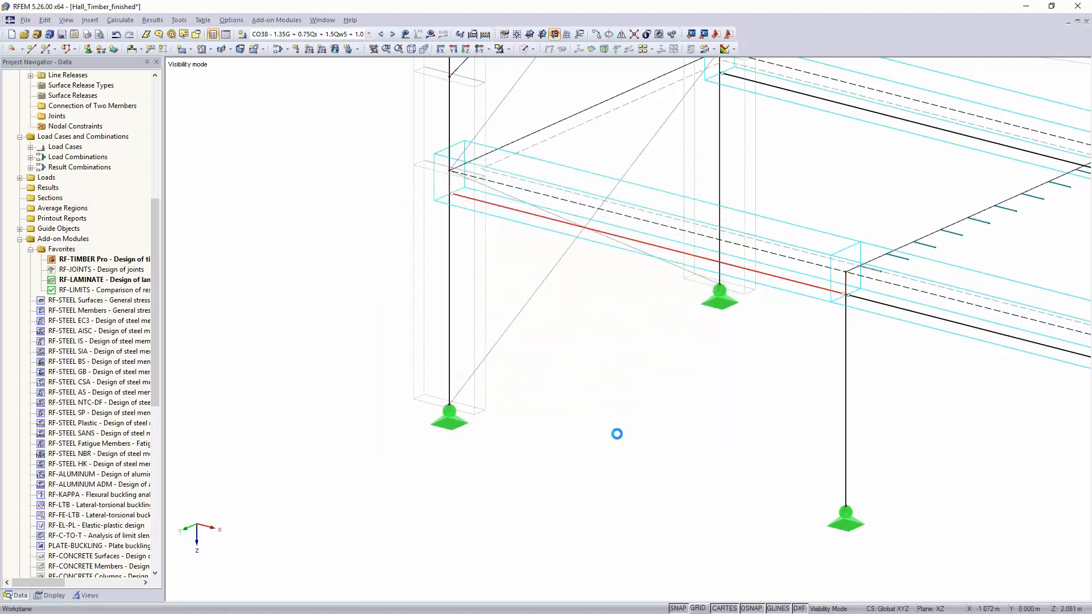
Recalculate CO38 with the modified hinges and examine the torsional moments in the floor edge beams
click(430, 34)
click(430, 35)
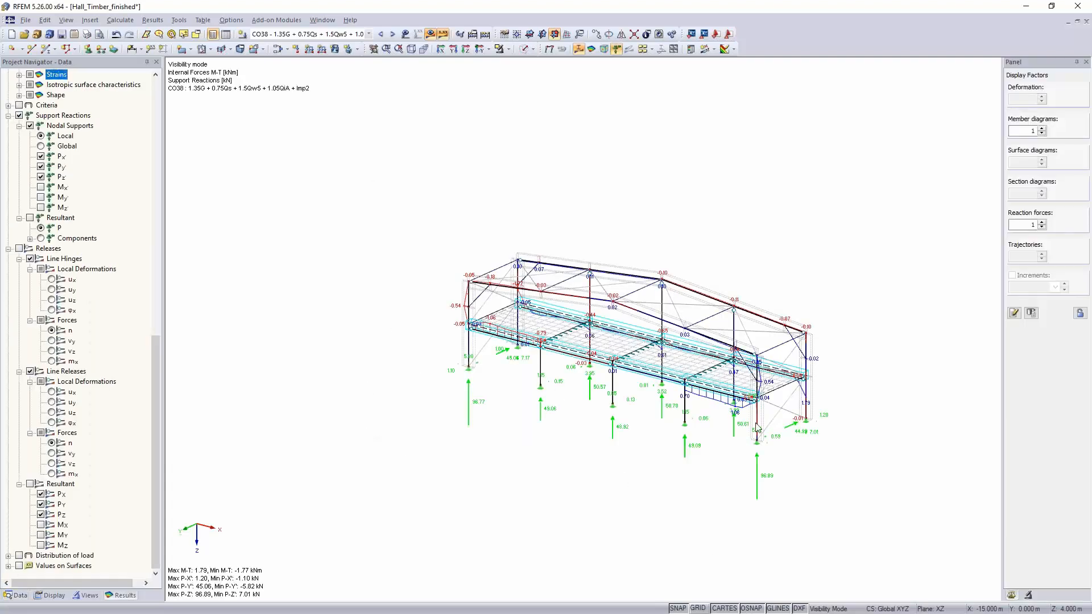
scroll(756, 426, up, 5)
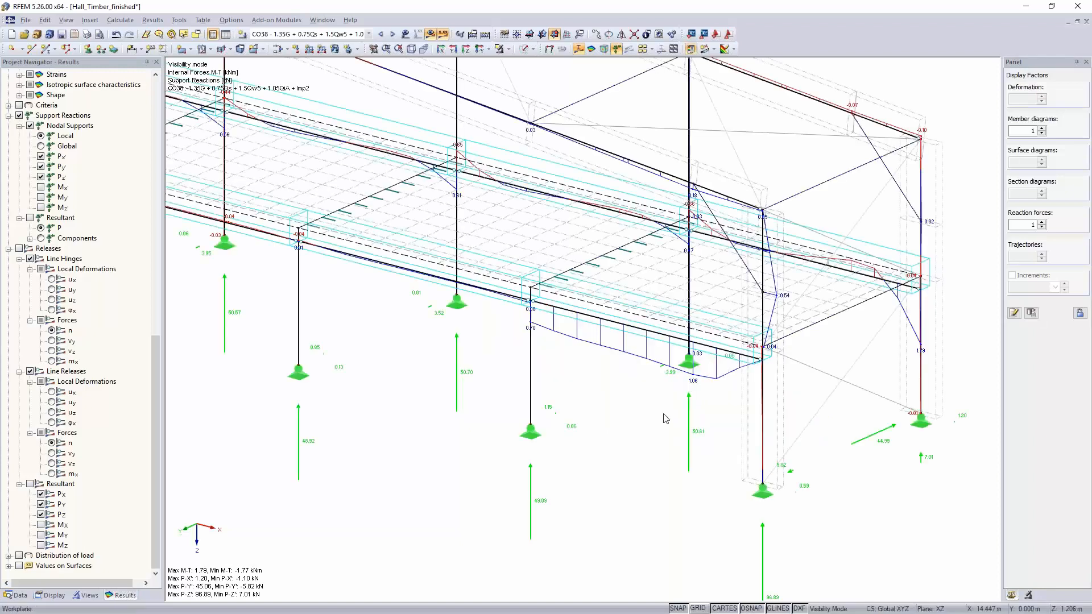
scroll(664, 419, down, 5)
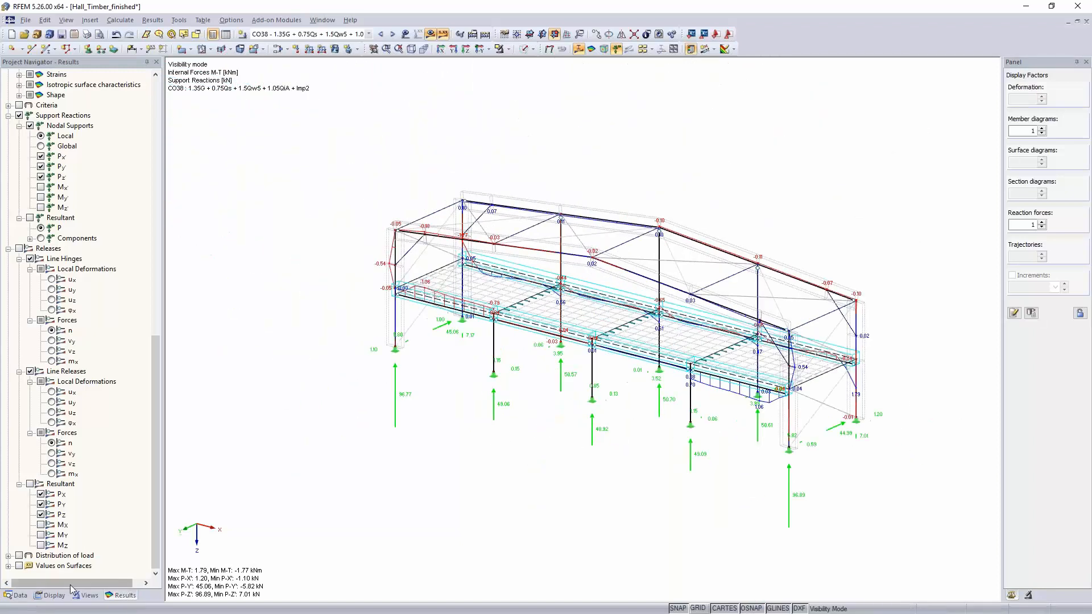
Run the RF-TIMBER Pro CA1 design calculation again and show the design details of CO44
click(13, 595)
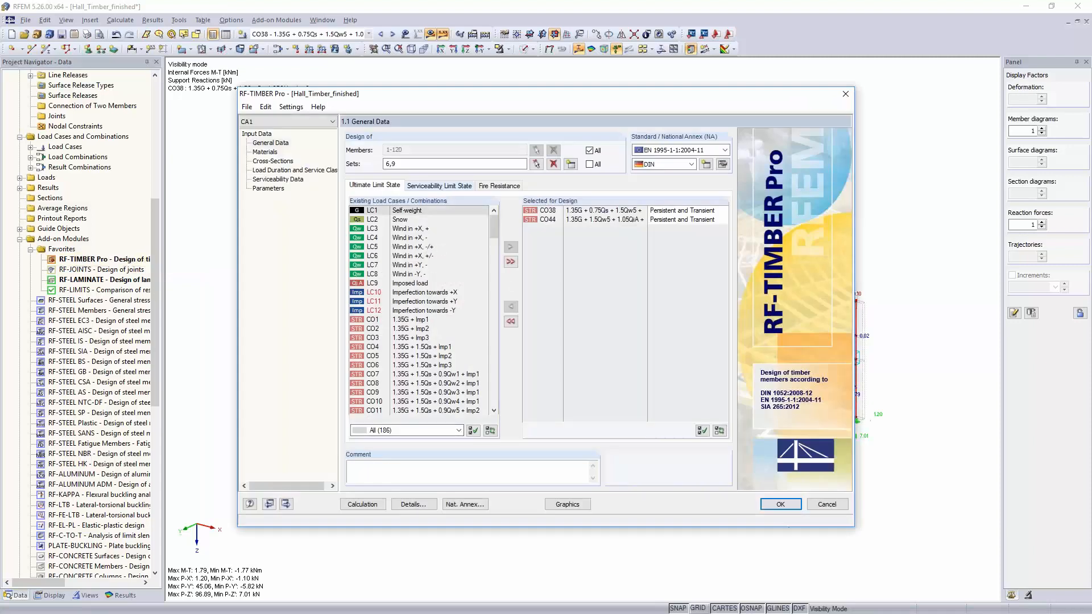
click(362, 504)
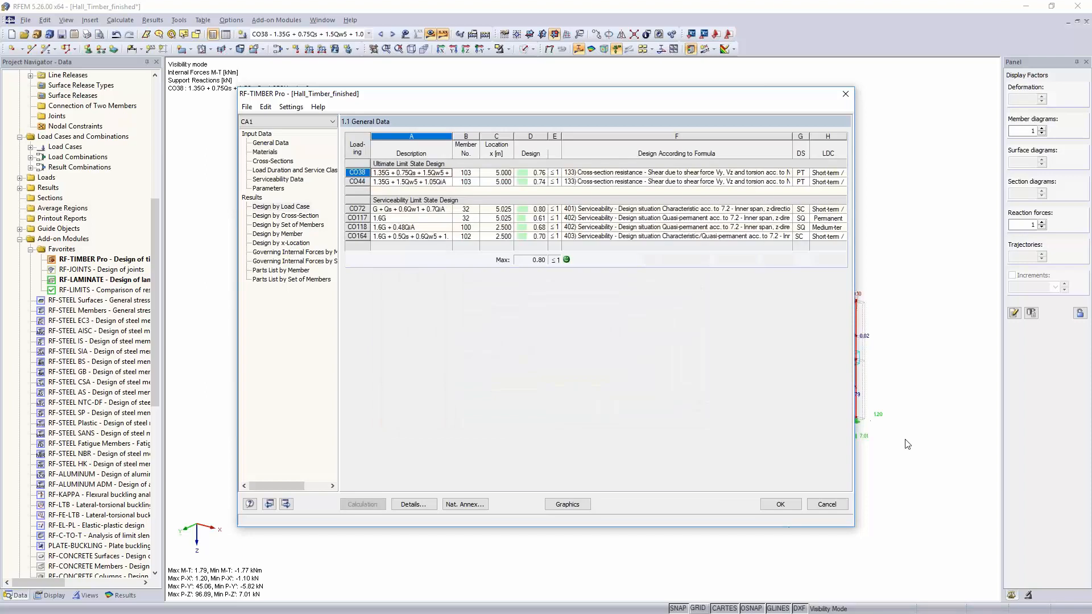
click(616, 182)
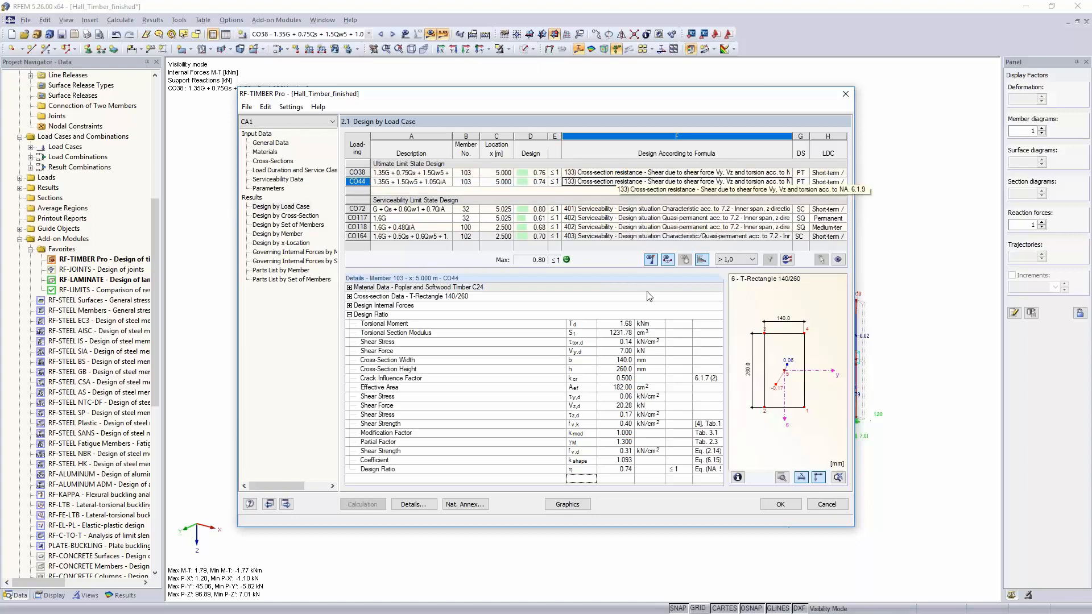
Review the serviceability design details of CO72 and the design ratios listed by cross-section
click(593, 210)
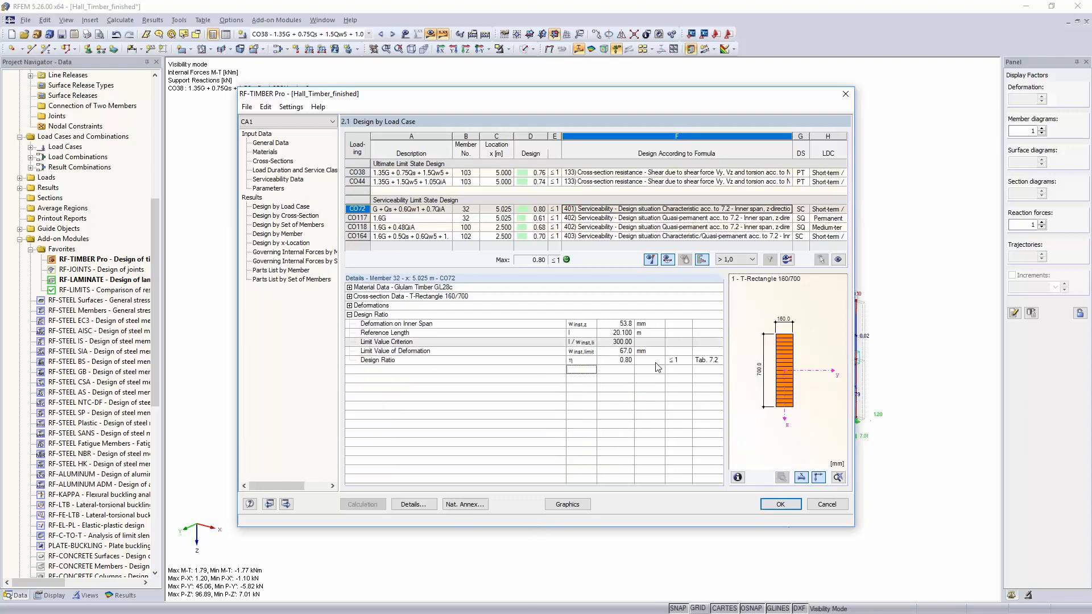
click(296, 216)
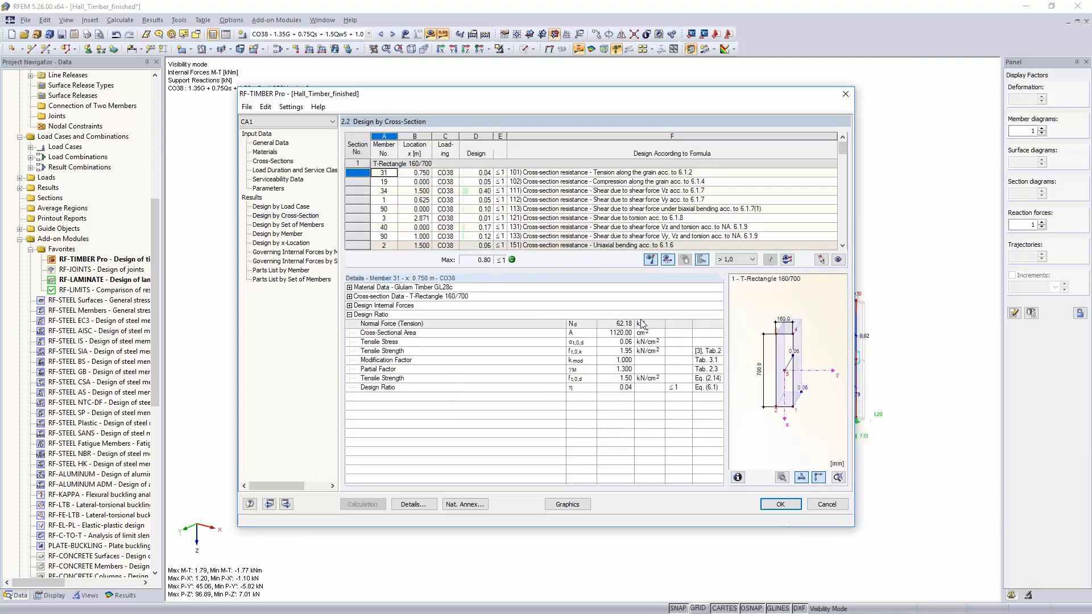
Show the RF-TIMBER Pro design ratios graphically and cancel the visibility mode to display the whole hall
click(574, 507)
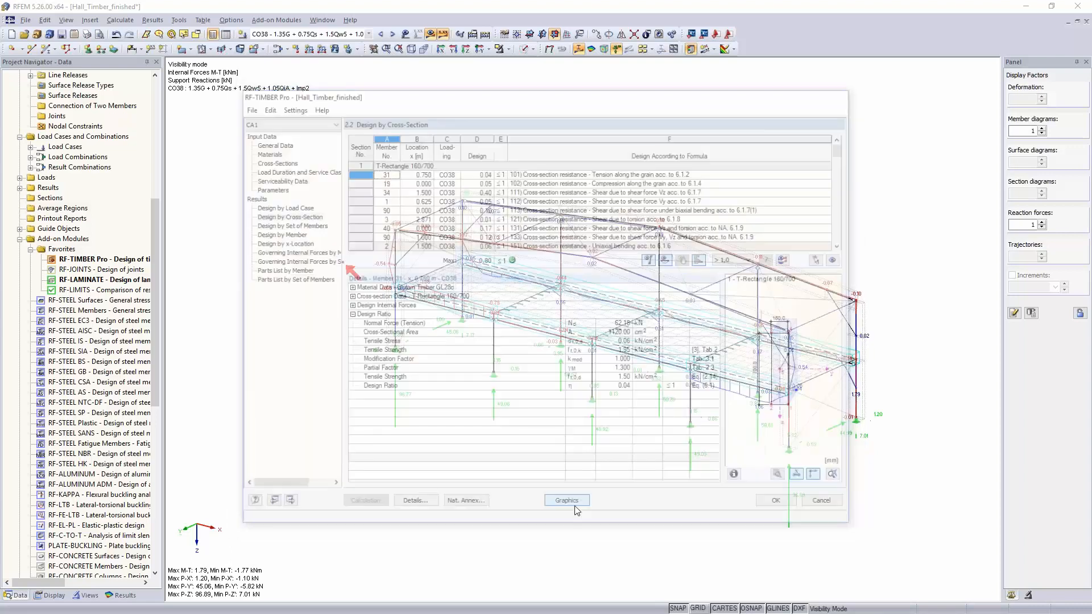
click(509, 50)
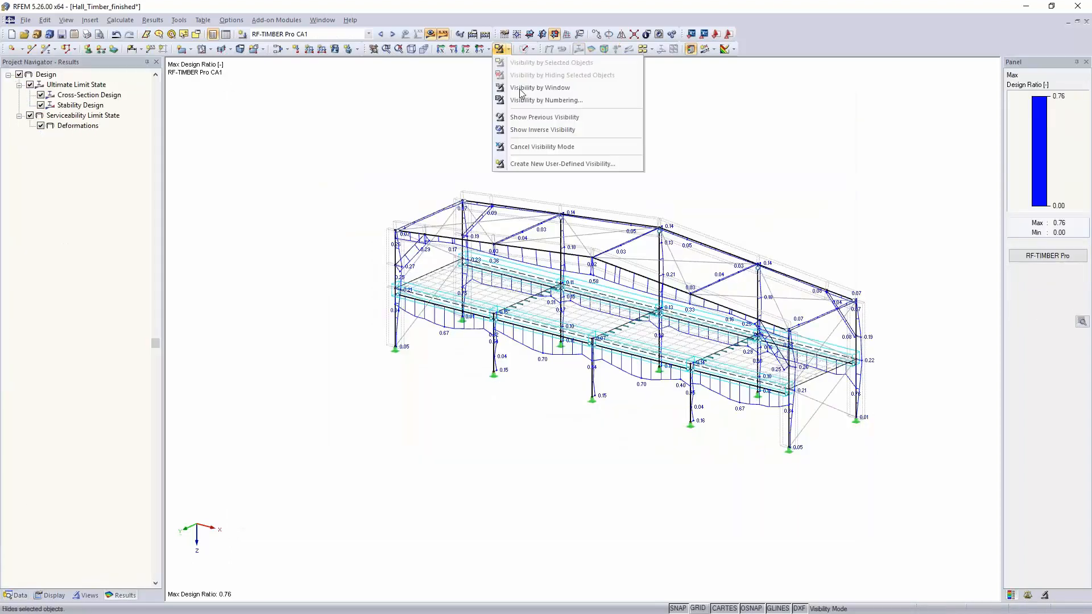
click(528, 148)
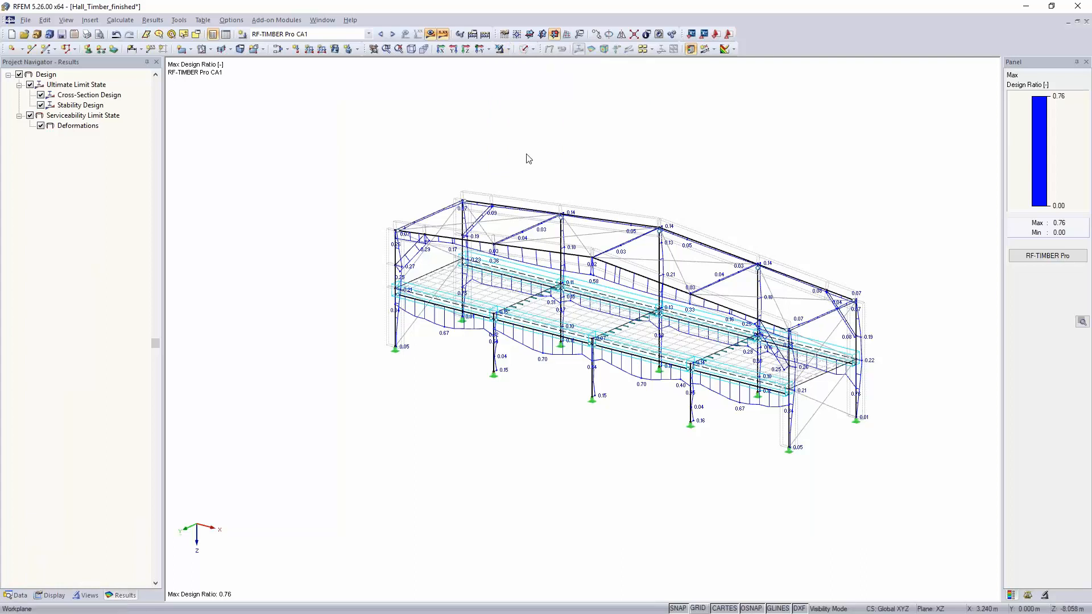
Hide the ultimate limit state results and examine the serviceability design ratios on the roof and floor beams
click(30, 84)
ctrl+middle_drag(501, 510, 426, 448)
scroll(519, 332, up, 2)
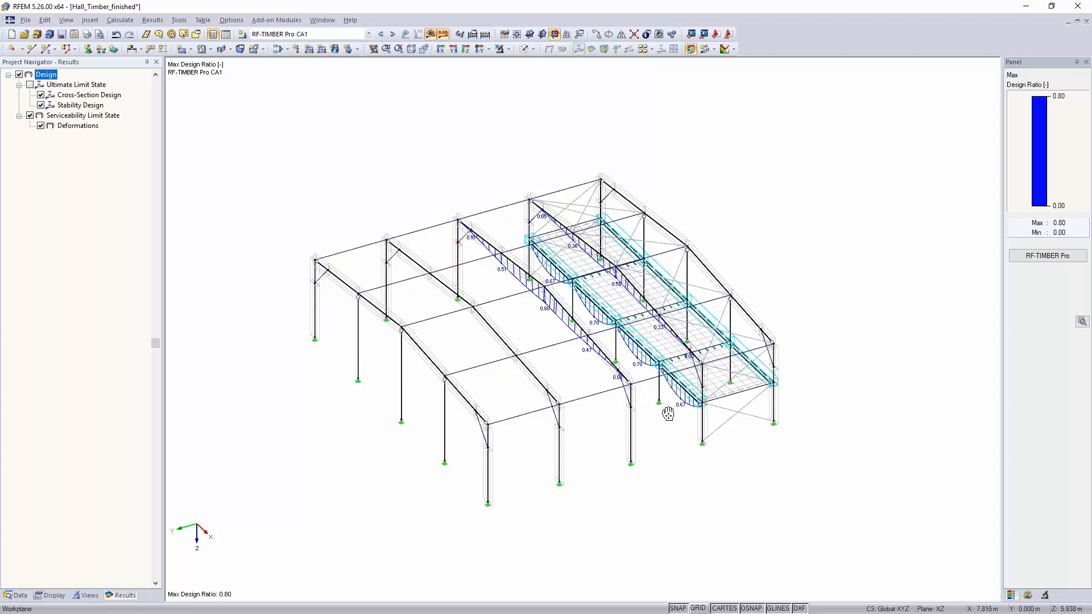
middle_drag(666, 409, 636, 362)
scroll(635, 319, up, 3)
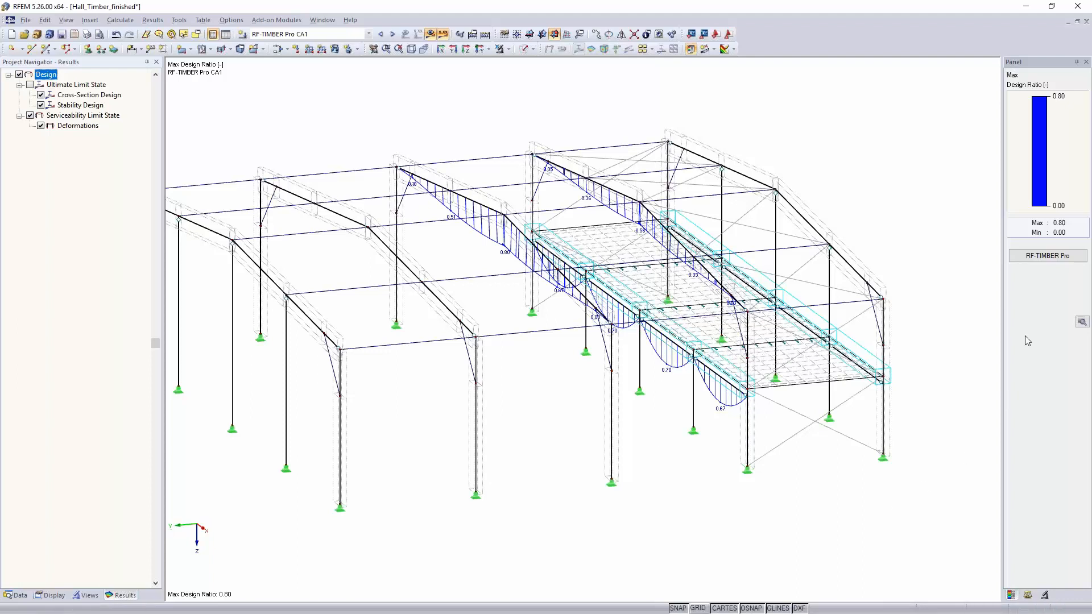
Display the hall as a solid model and examine the corner connections between the frame columns and roof beams
click(1043, 258)
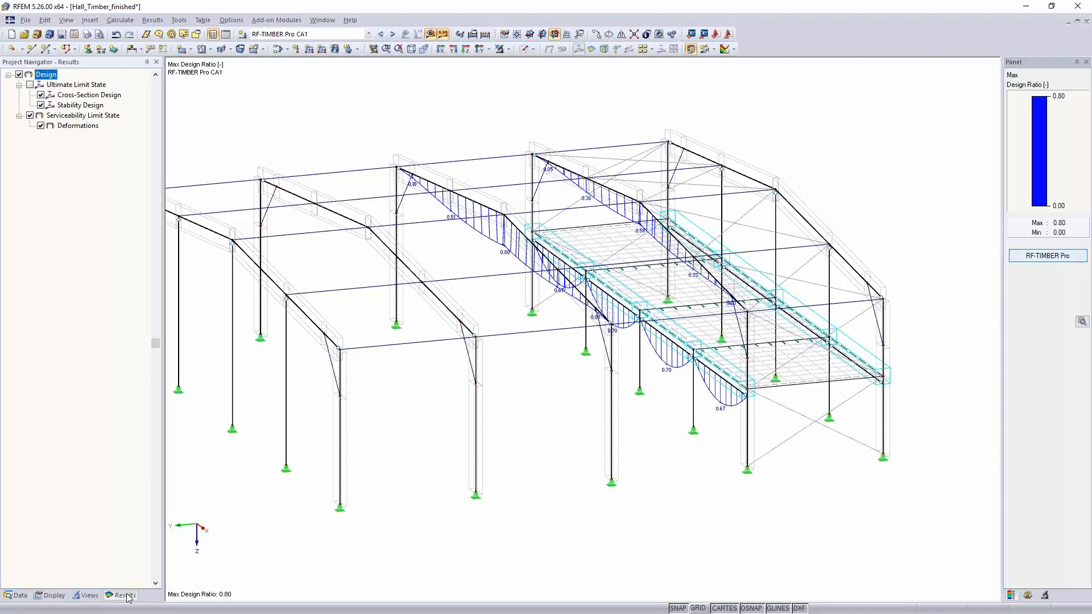
click(17, 595)
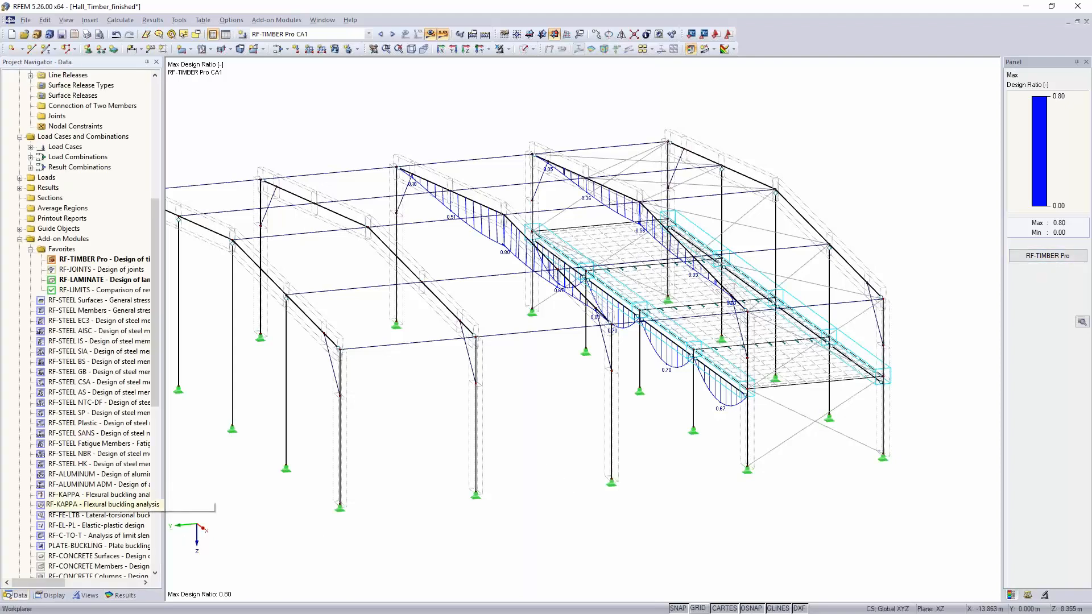
ctrl+middle_drag(540, 415, 517, 236)
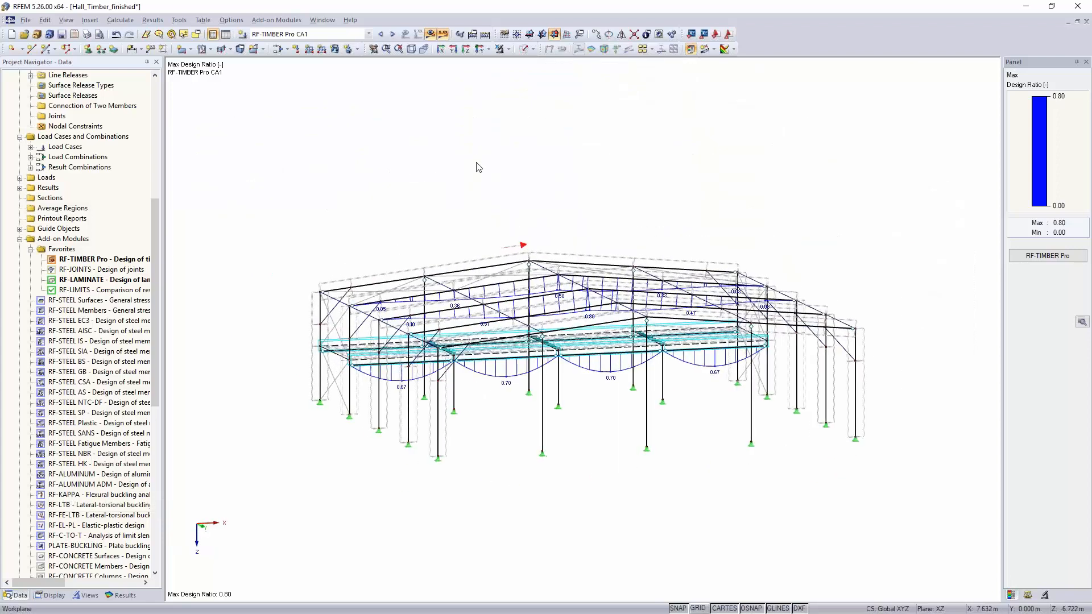
click(524, 49)
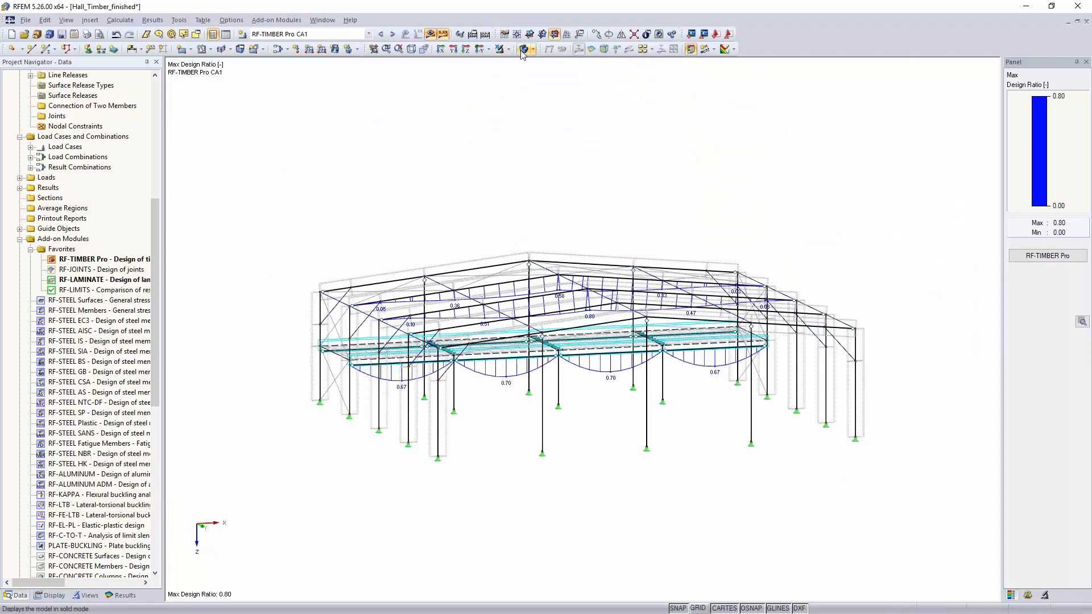
scroll(824, 319, up, 2)
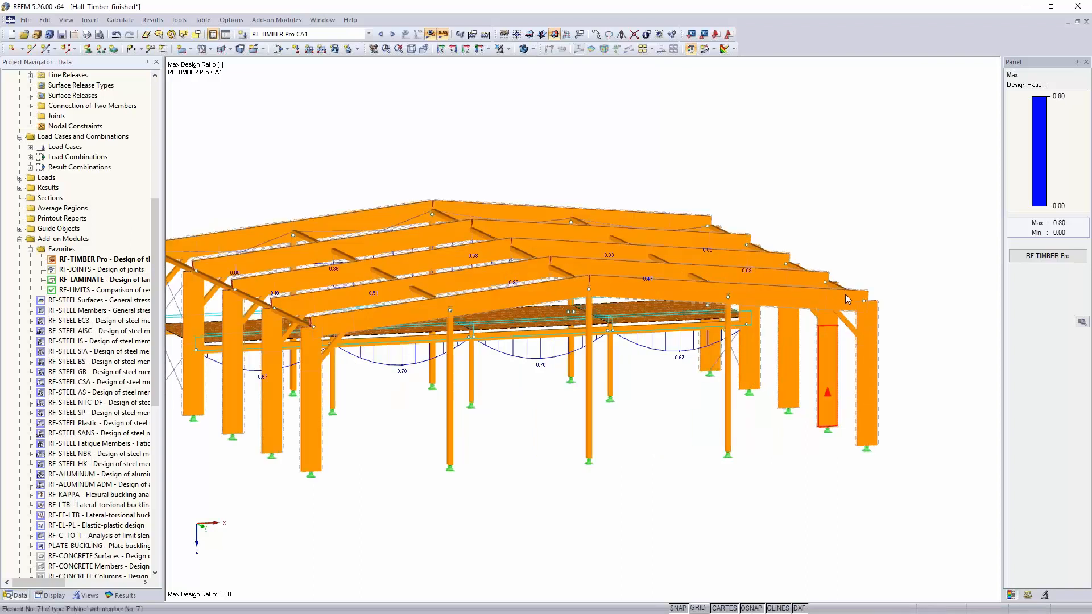
scroll(852, 297, up, 4)
scroll(831, 319, down, 6)
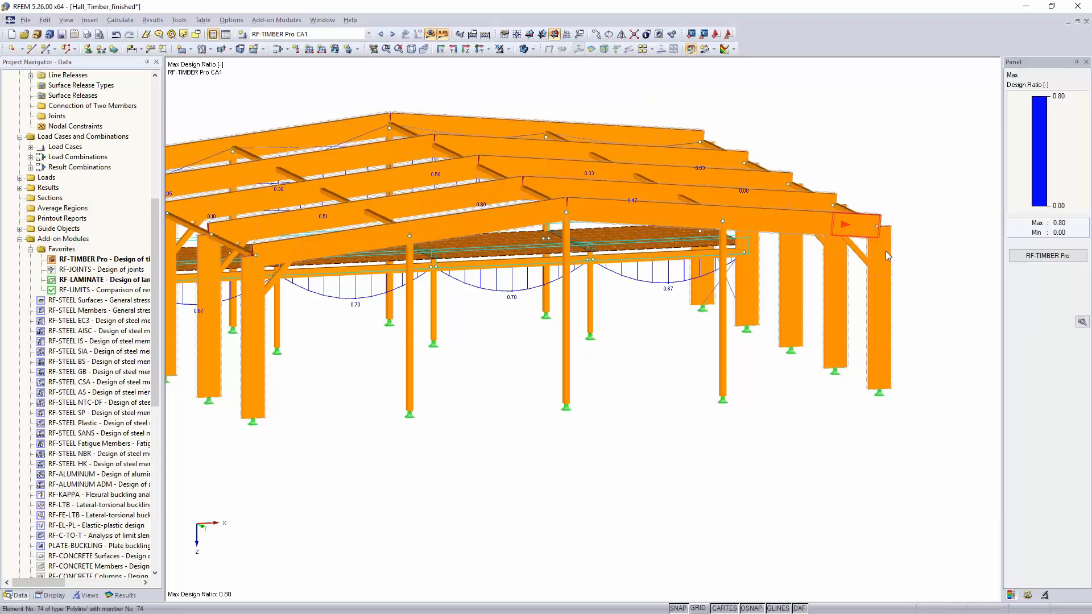
ctrl+middle_drag(690, 415, 341, 455)
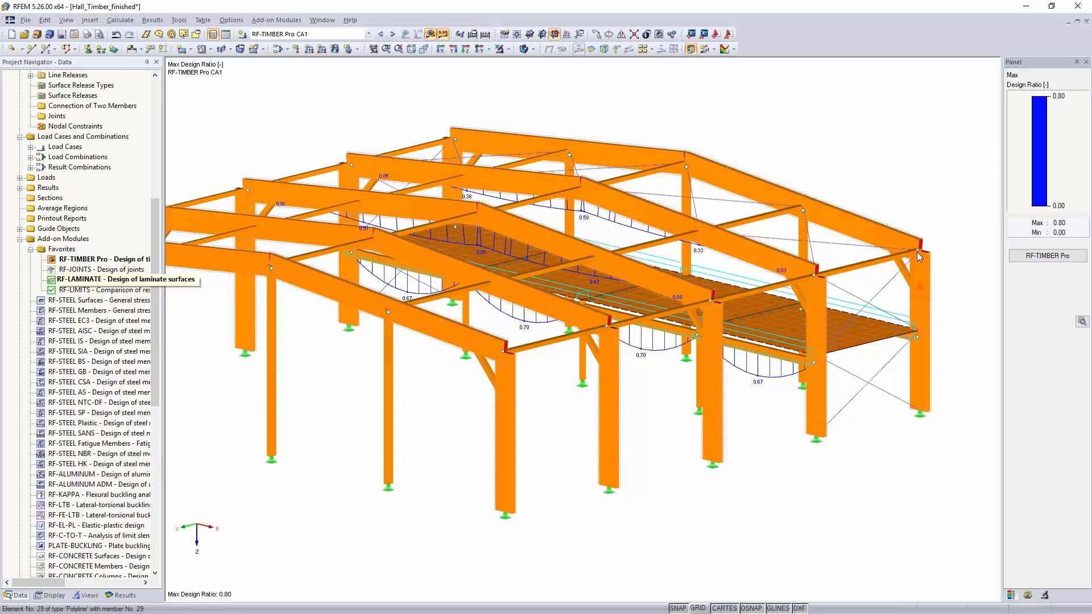
Open RF-JOINTS and define a steel to timber dowel joint without continuous member, using the second cutting option for the main member
double_click(102, 269)
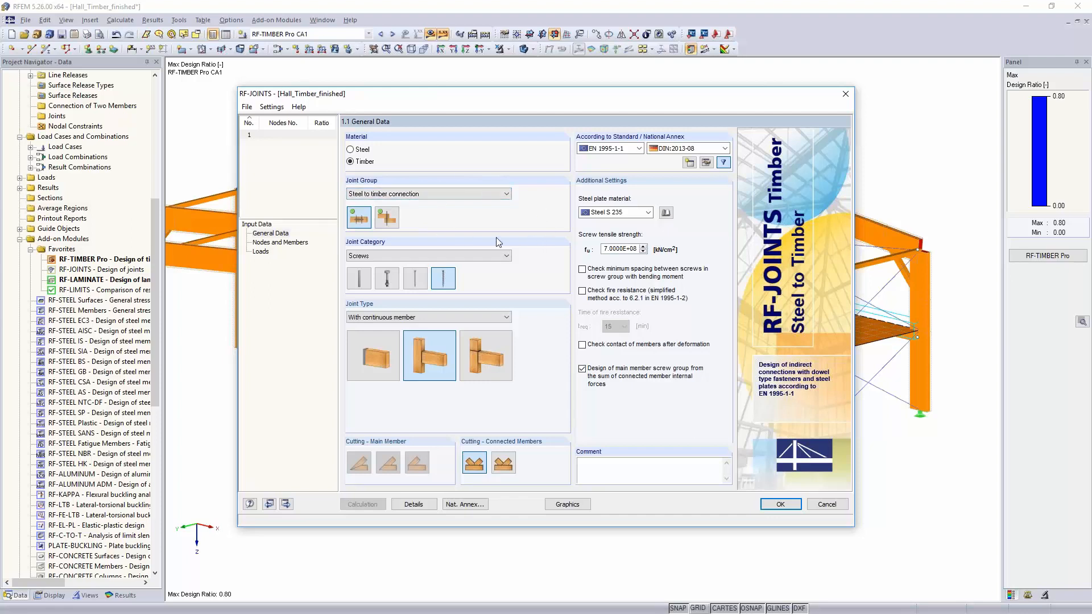
click(462, 195)
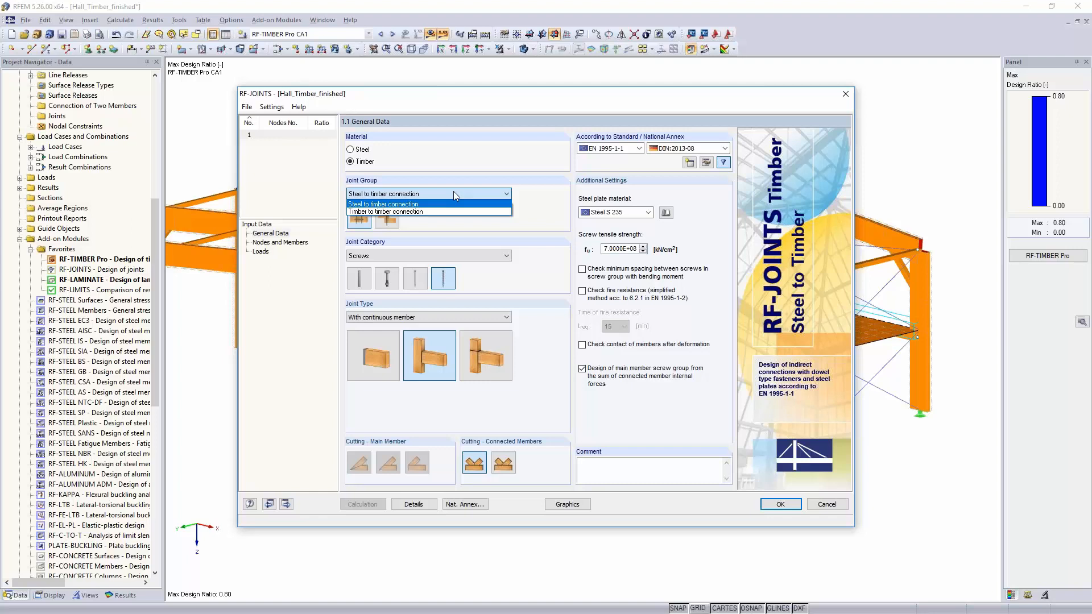
click(453, 171)
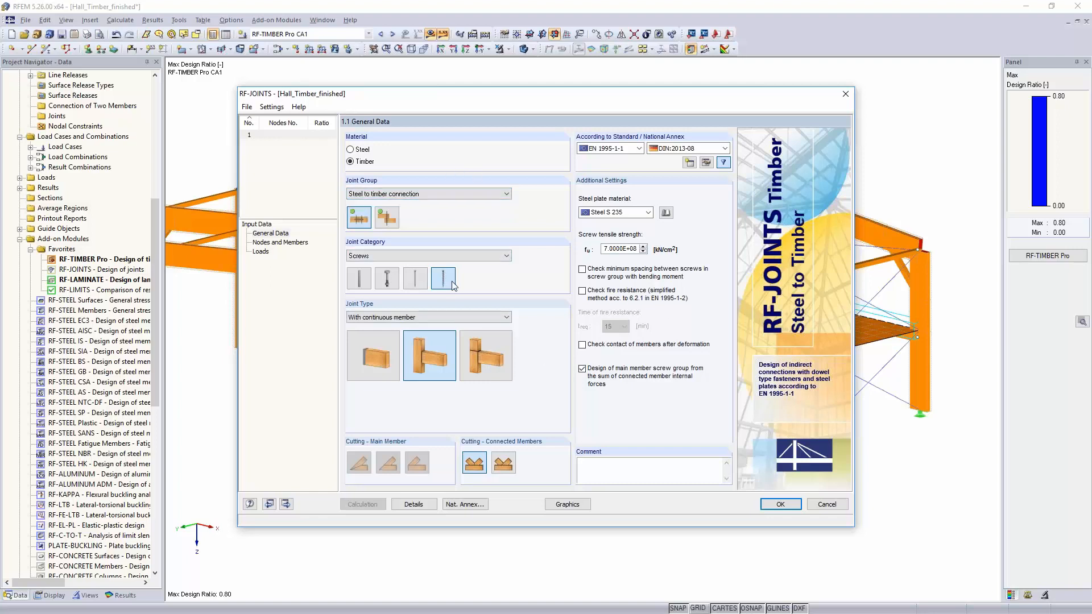
click(475, 258)
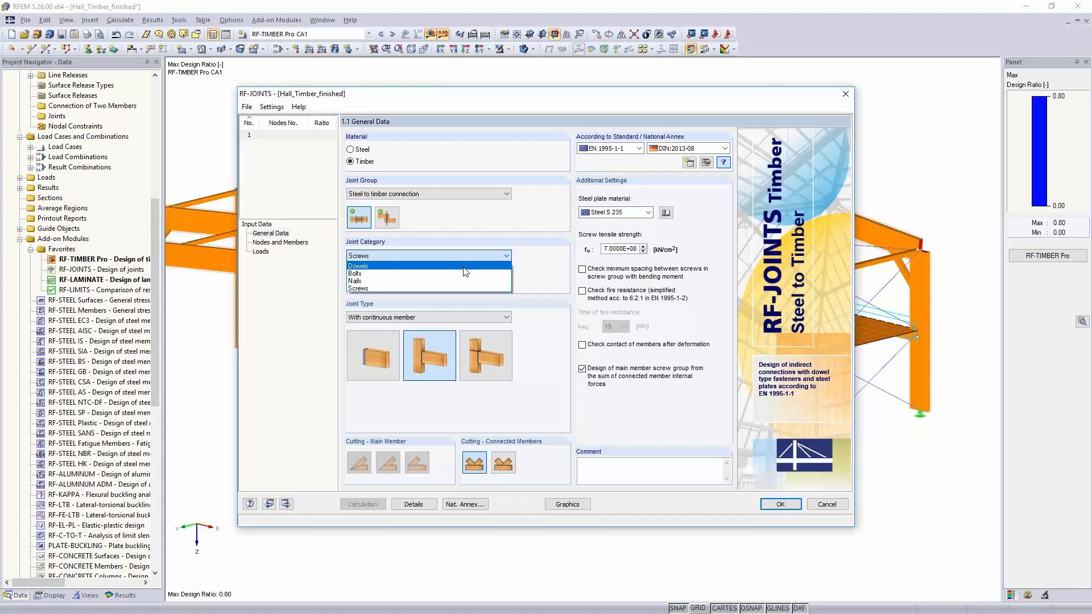
click(464, 267)
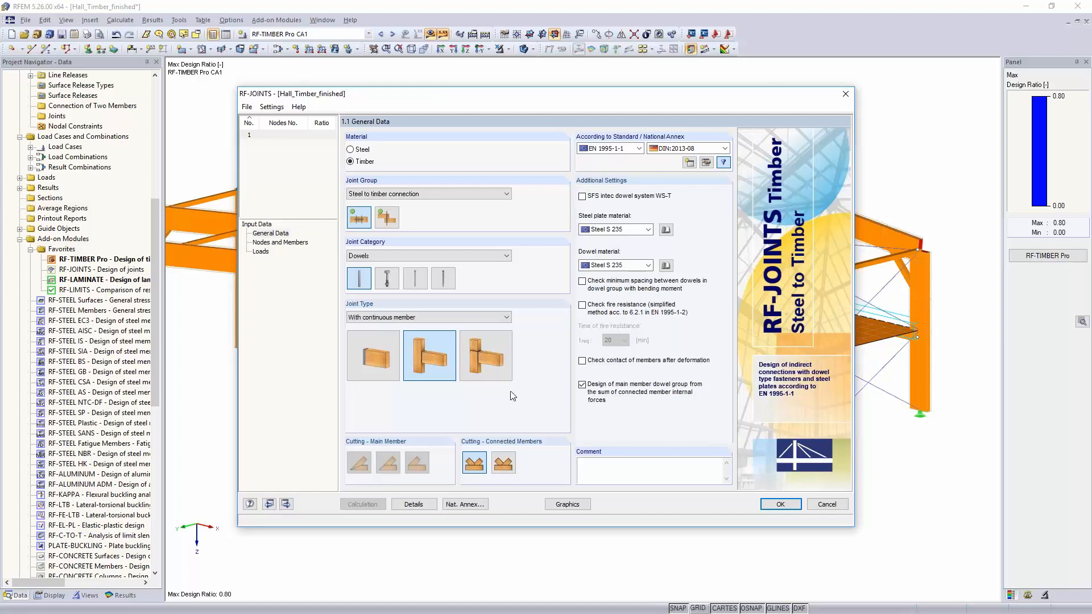
click(498, 370)
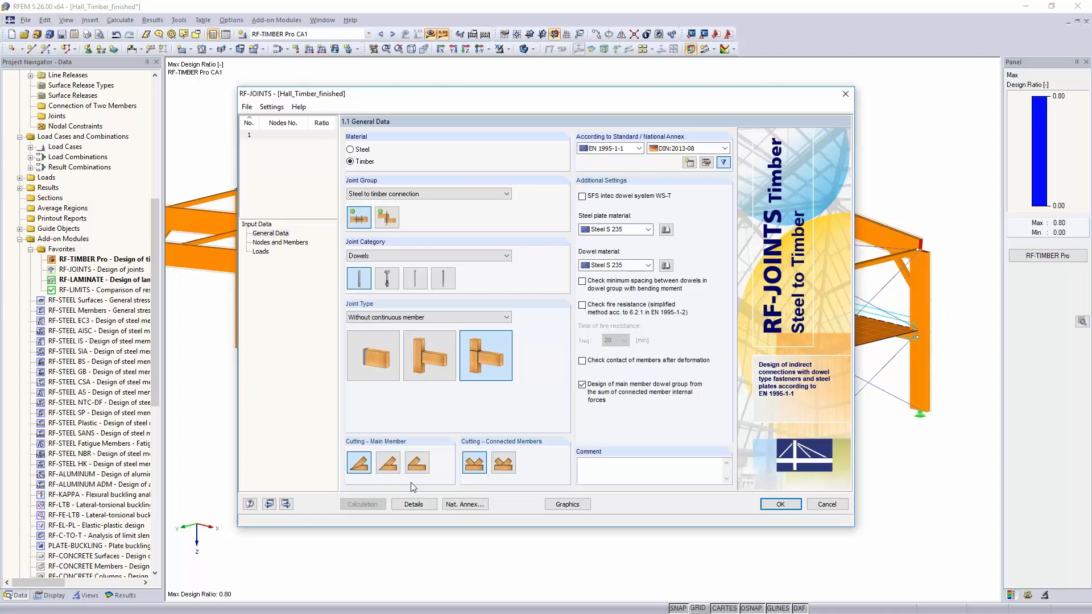
click(391, 466)
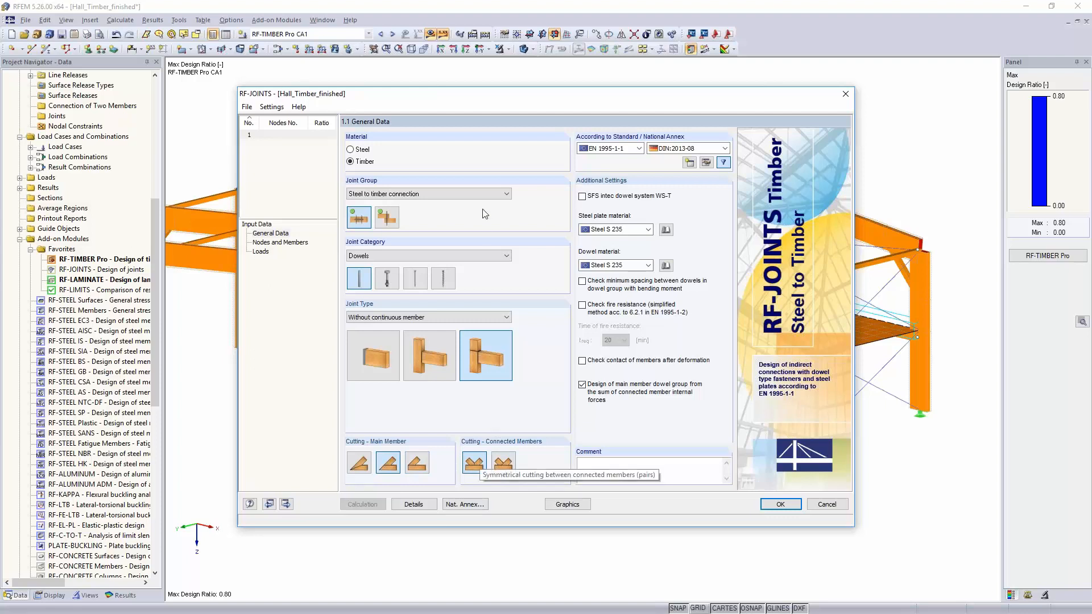
Check which design standards and national annexes are available for the joint design
click(640, 148)
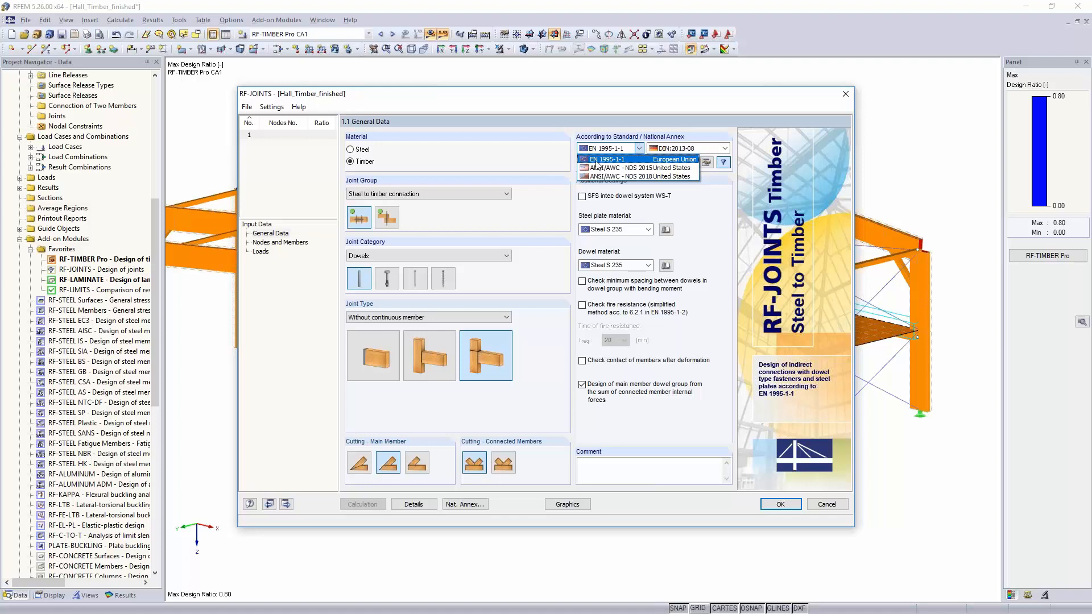
click(641, 114)
click(699, 149)
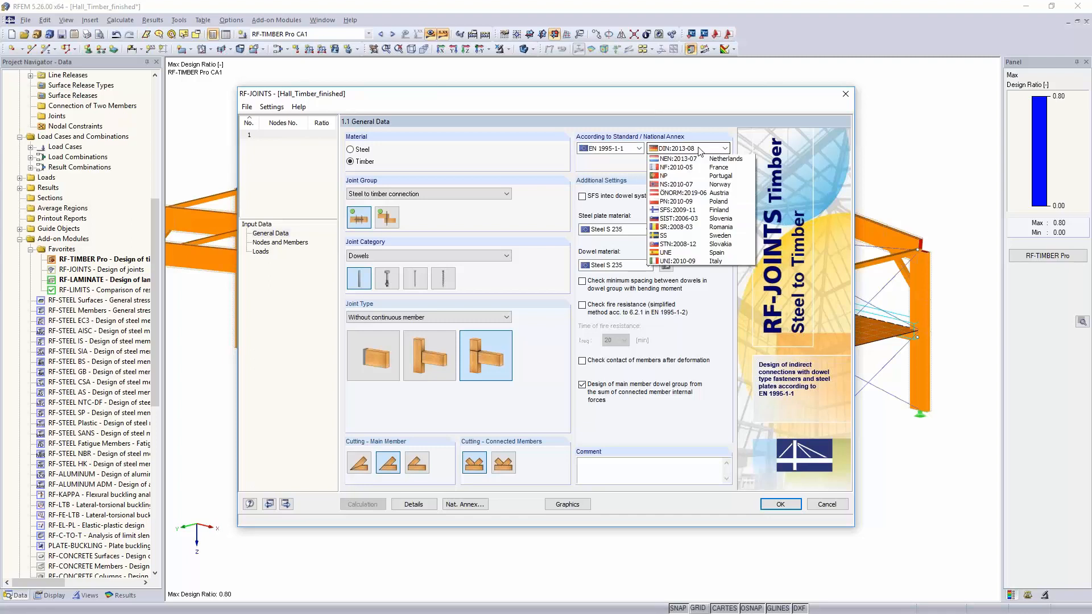
click(691, 120)
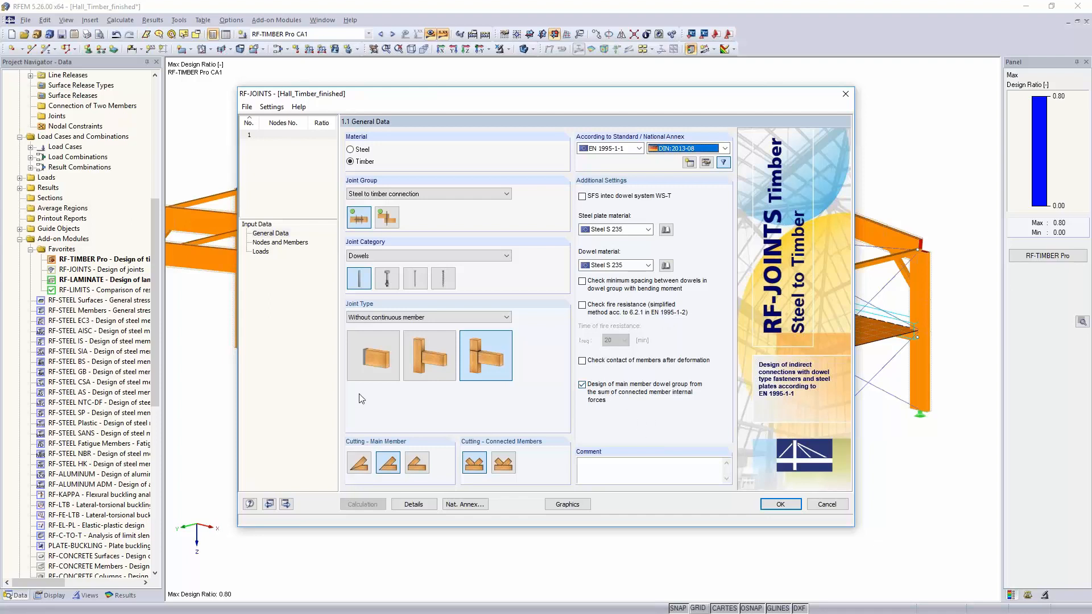
Start selecting the joint nodes graphically, with the design results hidden and the model shown as a wireframe front view
click(283, 242)
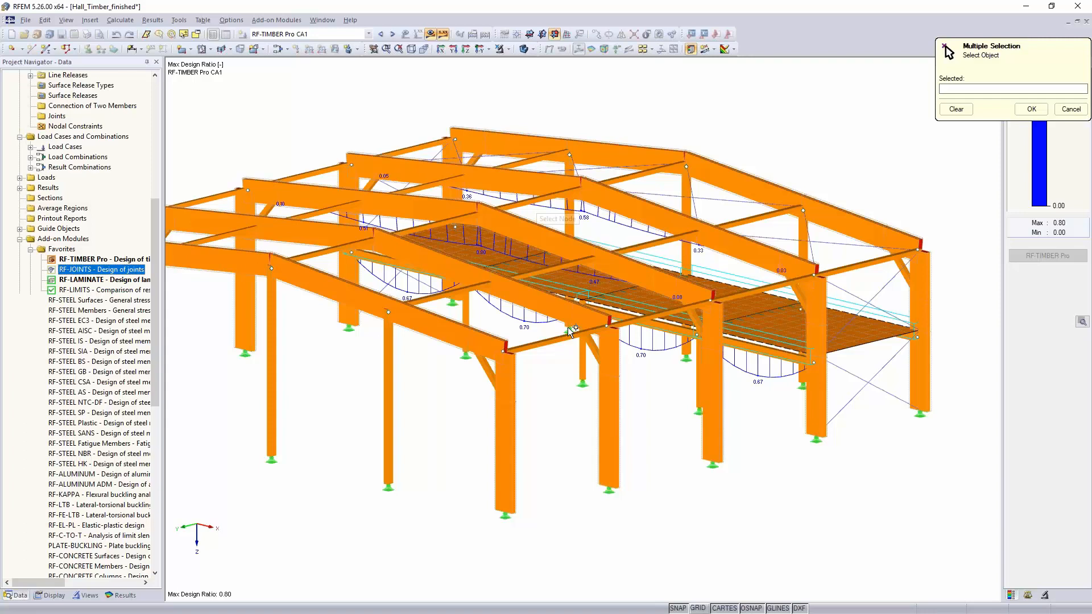
scroll(628, 428, down, 5)
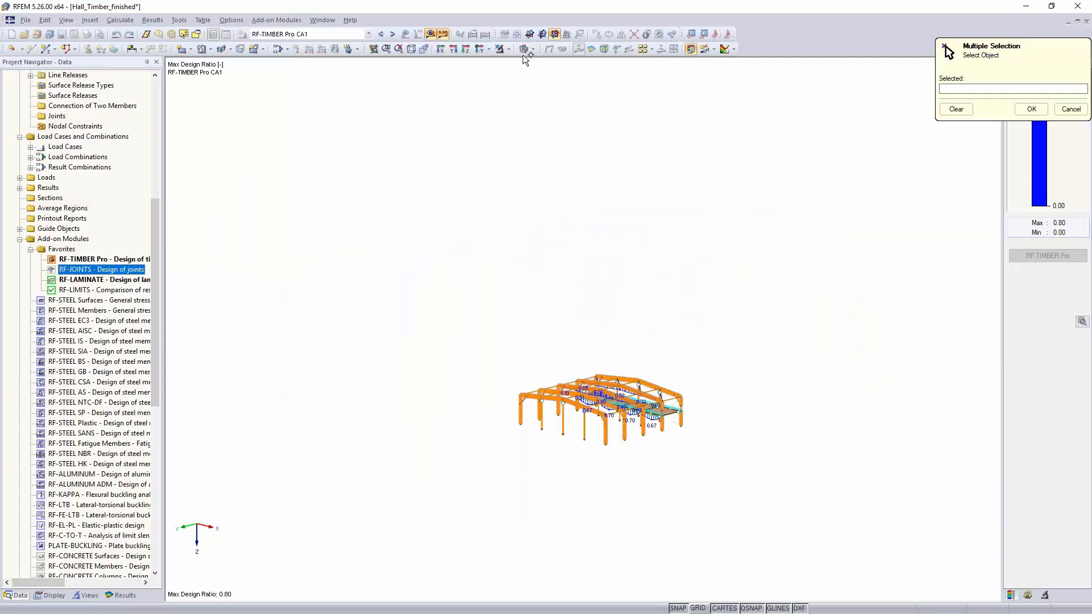
click(429, 37)
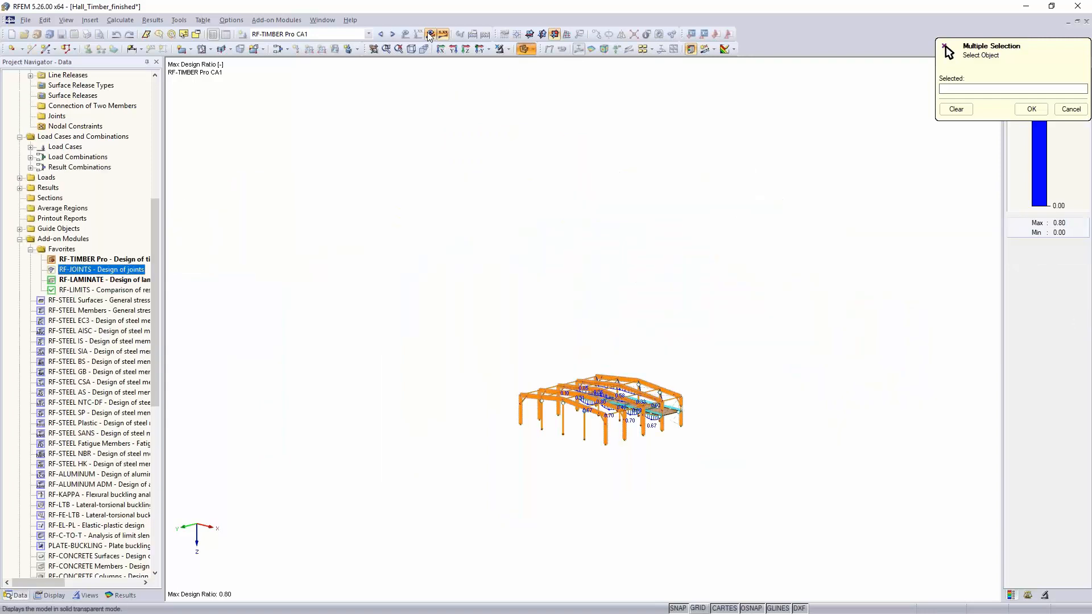
middle_drag(609, 364, 519, 227)
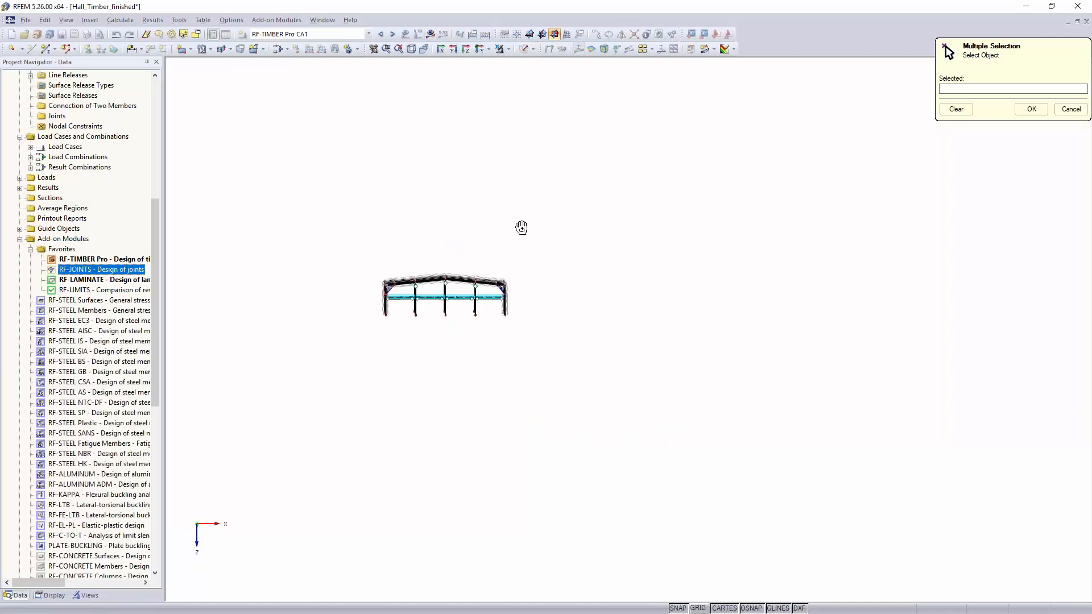
Select eave nodes 8, 19, 35, 51 and 67 at the frame corners on the positive X side
scroll(517, 271, up, 3)
scroll(517, 337, up, 3)
scroll(514, 335, up, 1)
middle_drag(539, 328, 569, 306)
scroll(569, 304, up, 4)
scroll(572, 307, up, 1)
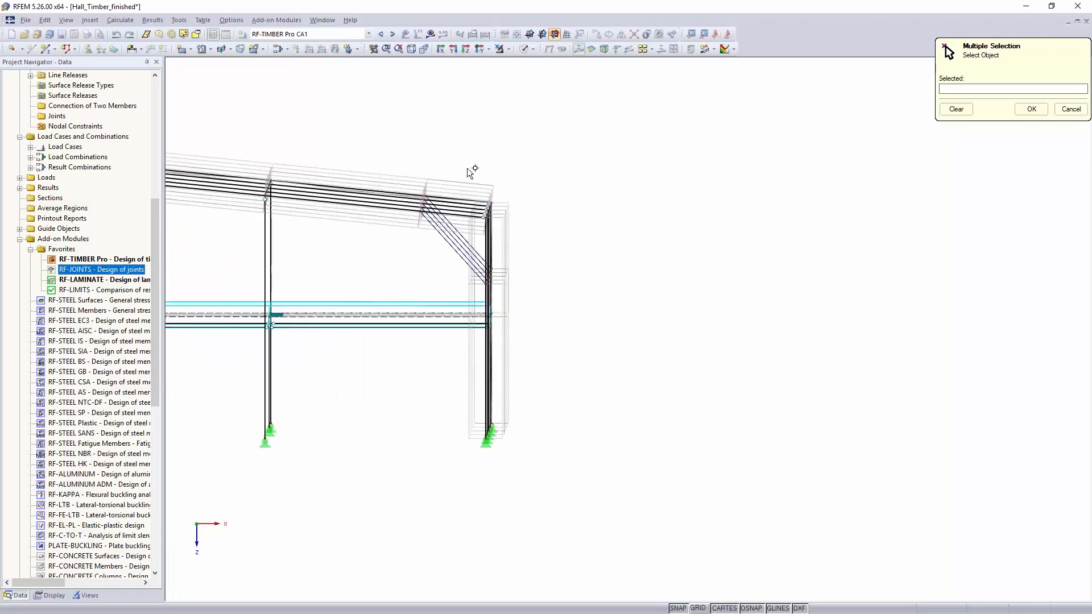
drag(466, 165, 534, 240)
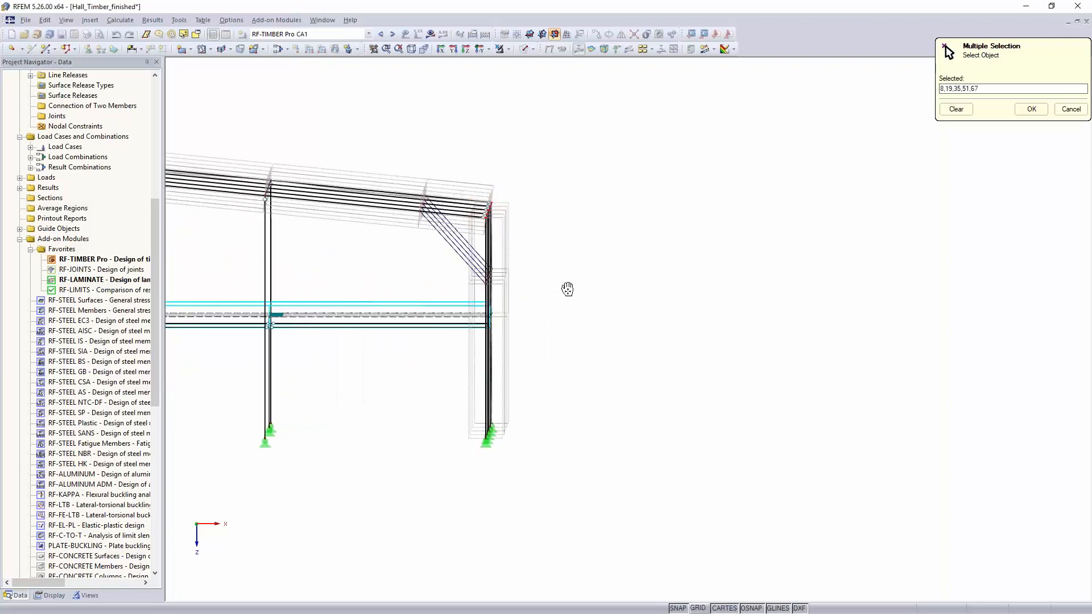
Add eave nodes 2, 13, 29, 45 and 61 at the opposite frame corners and confirm the joint node selection
scroll(568, 288, down, 3)
middle_drag(582, 288, 643, 290)
scroll(369, 273, up, 2)
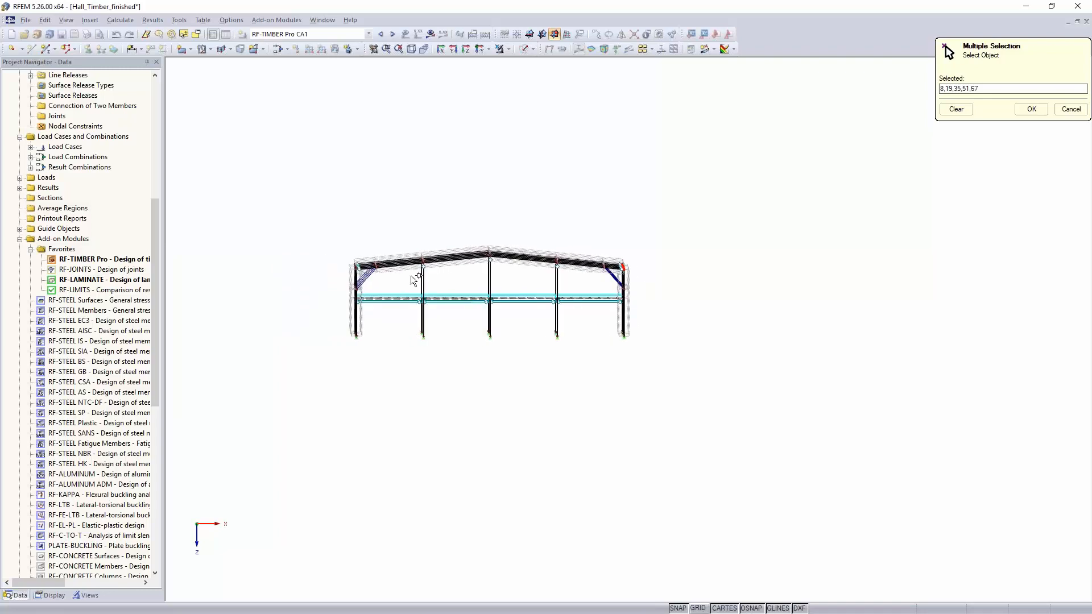
drag(303, 217, 345, 273)
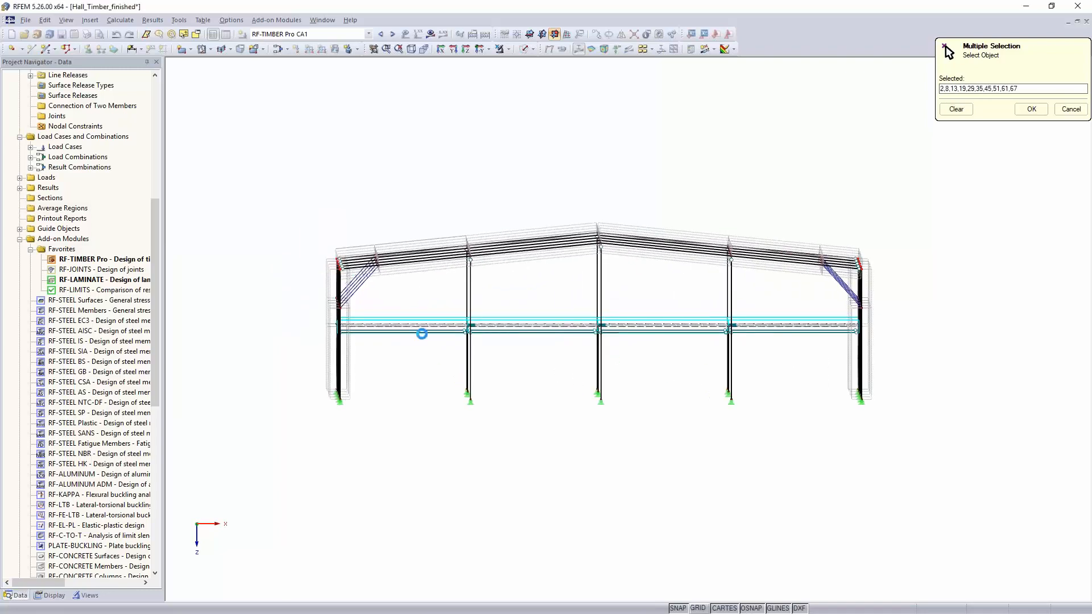
click(1031, 109)
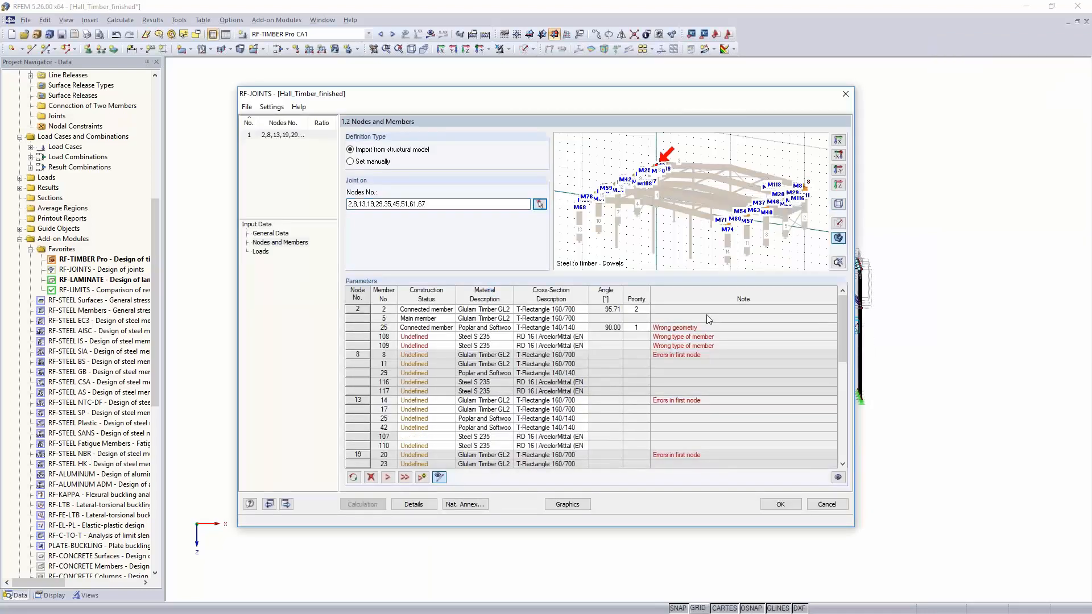
Set the construction status of timber member 25 at node 2 to Inactive
scroll(653, 165, up, 6)
scroll(653, 165, up, 3)
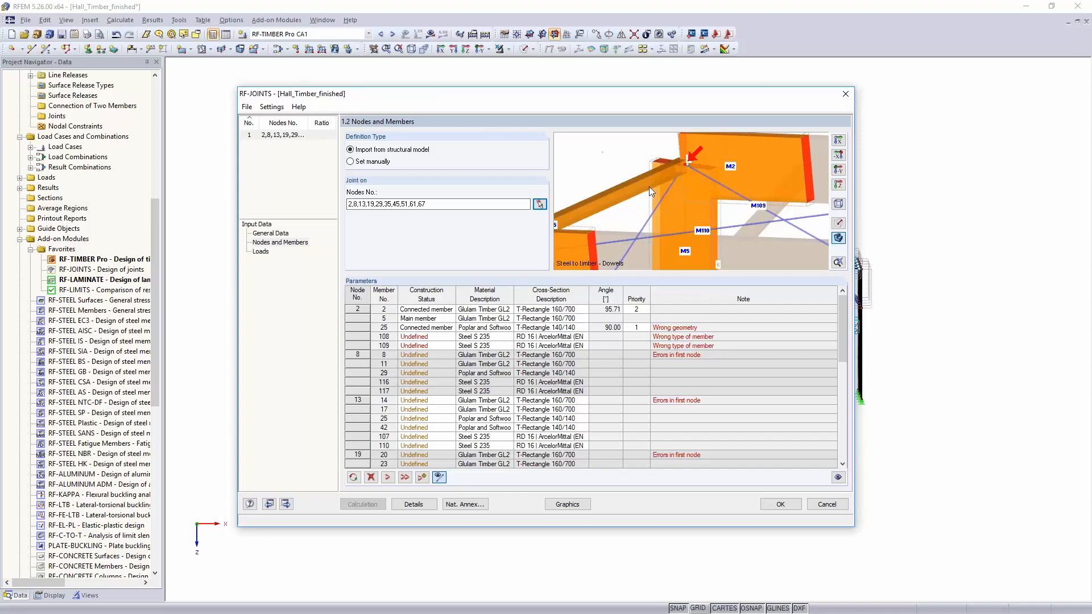
click(422, 310)
click(424, 319)
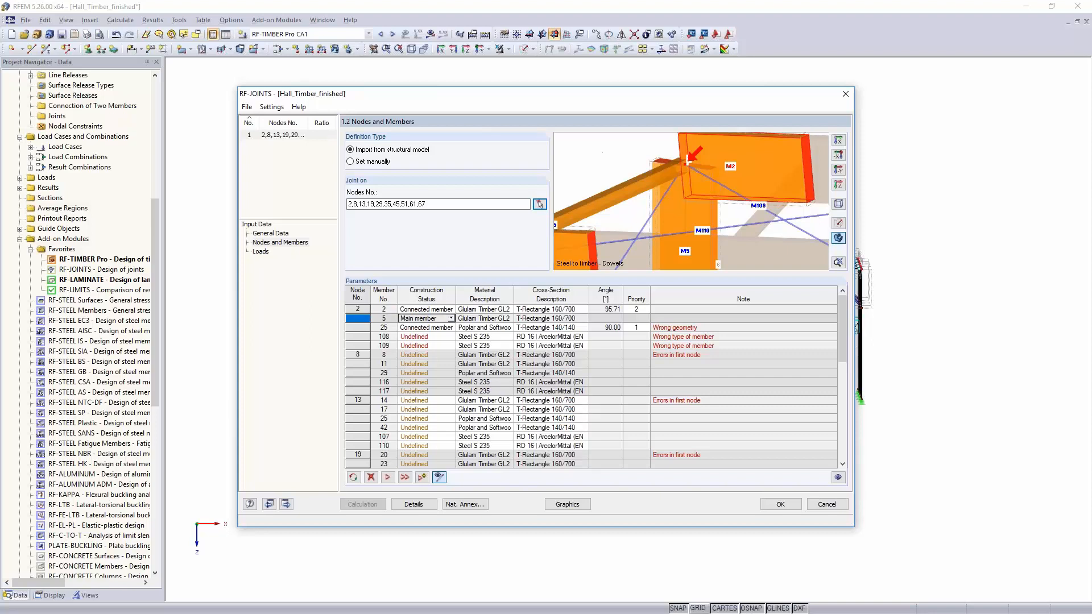
click(426, 327)
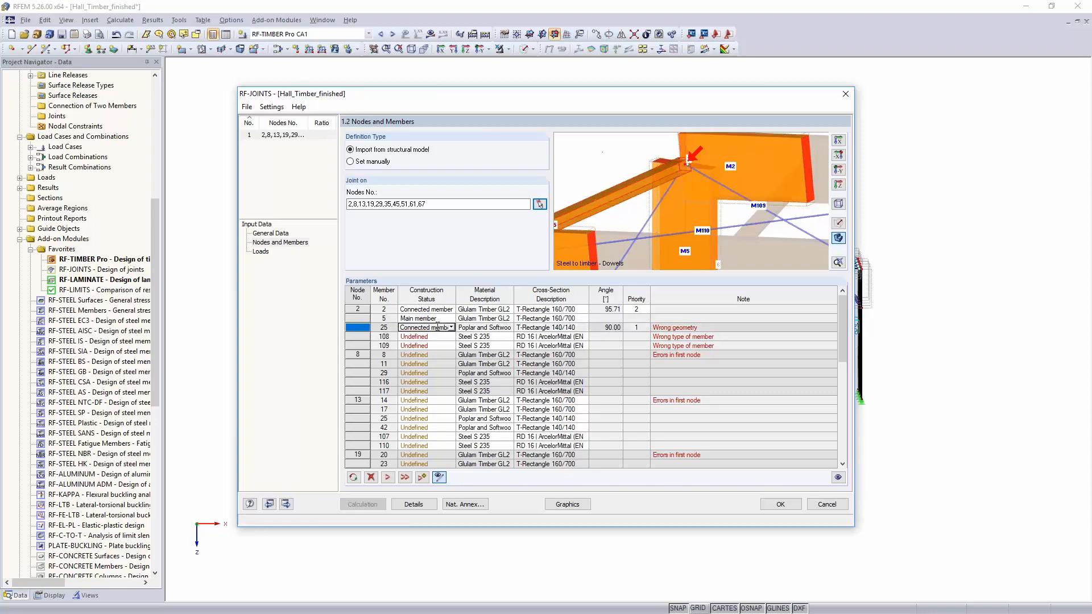
click(451, 327)
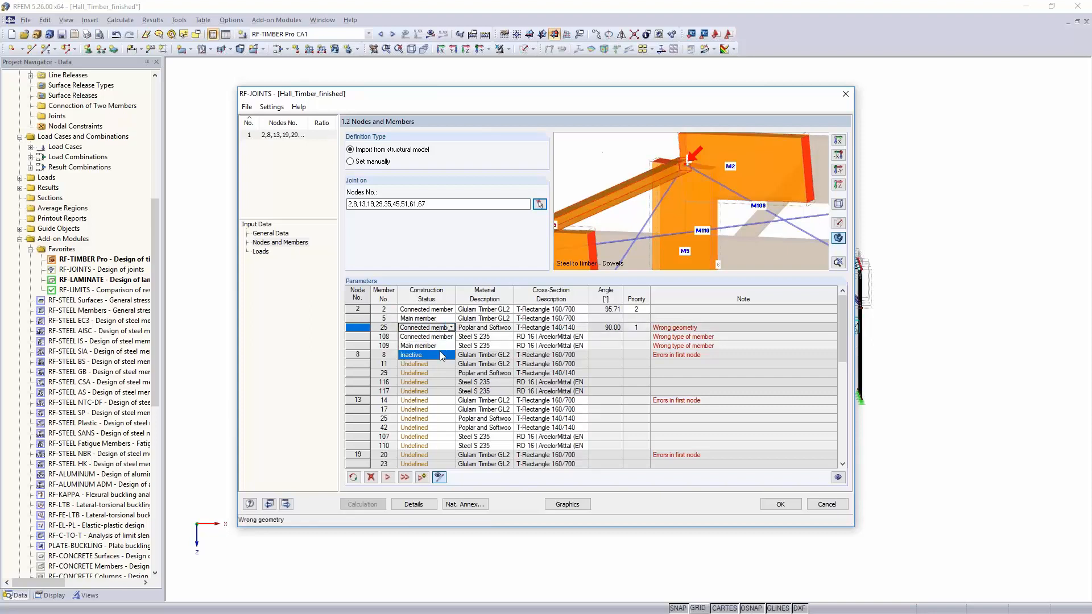
click(442, 355)
Set the steel members 109 and 108 at node 2 to Inactive
click(430, 337)
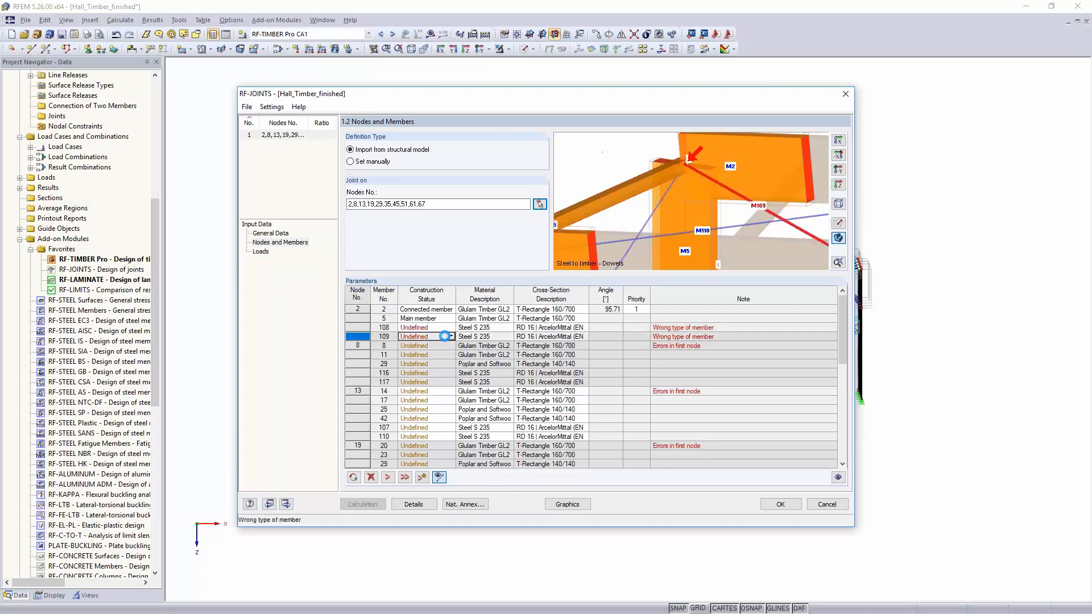
click(450, 336)
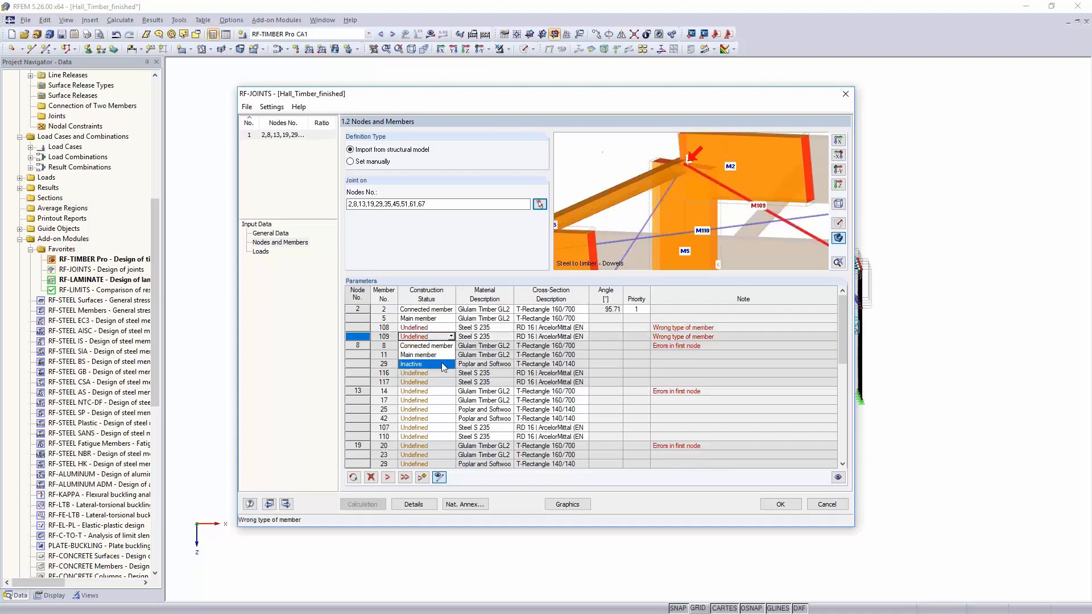
click(441, 364)
click(427, 327)
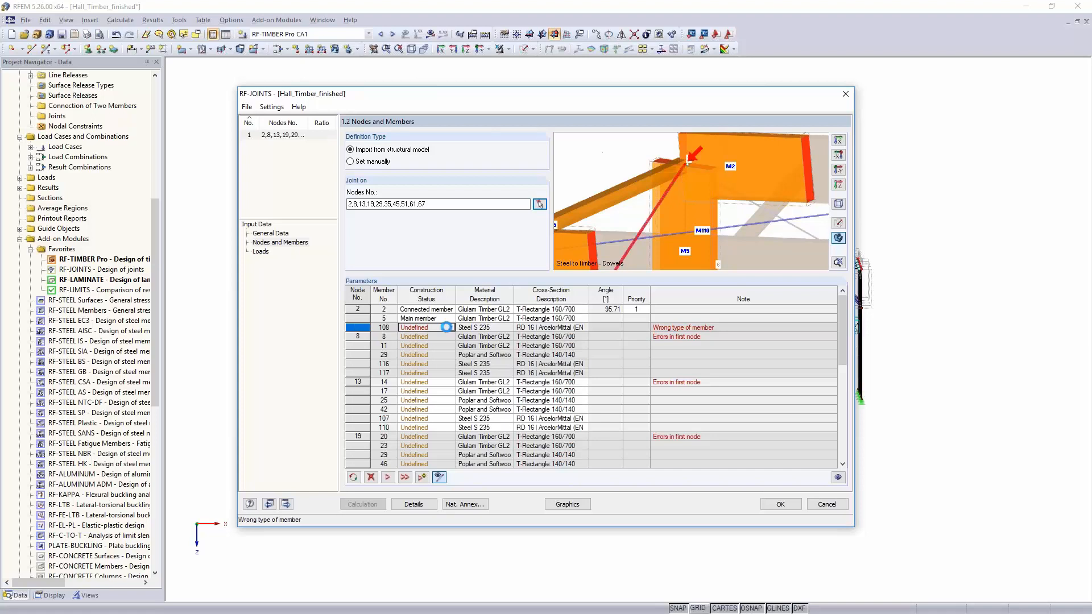
click(451, 327)
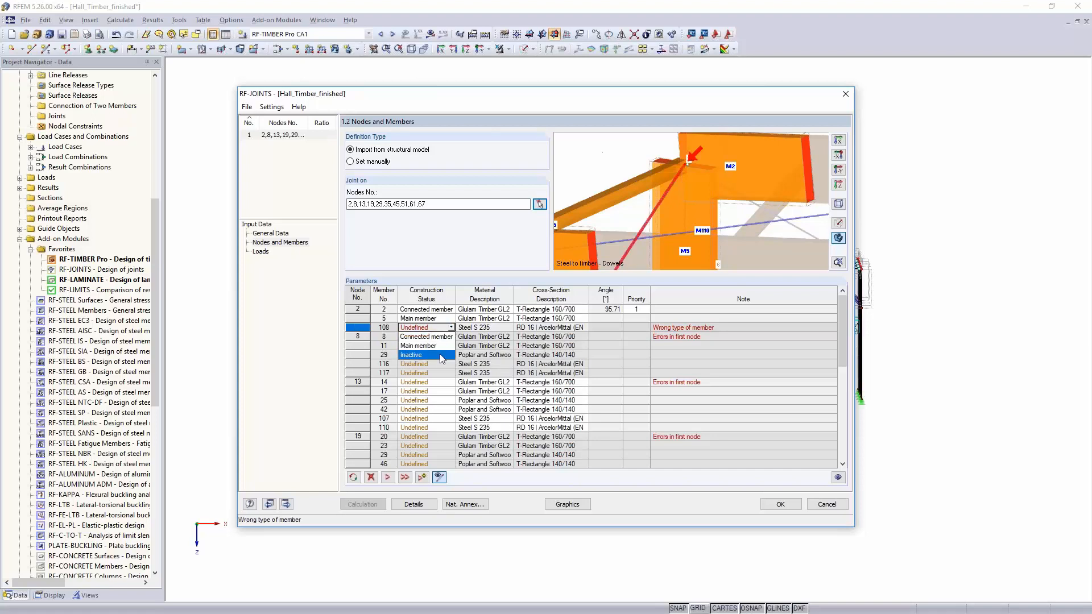
click(440, 355)
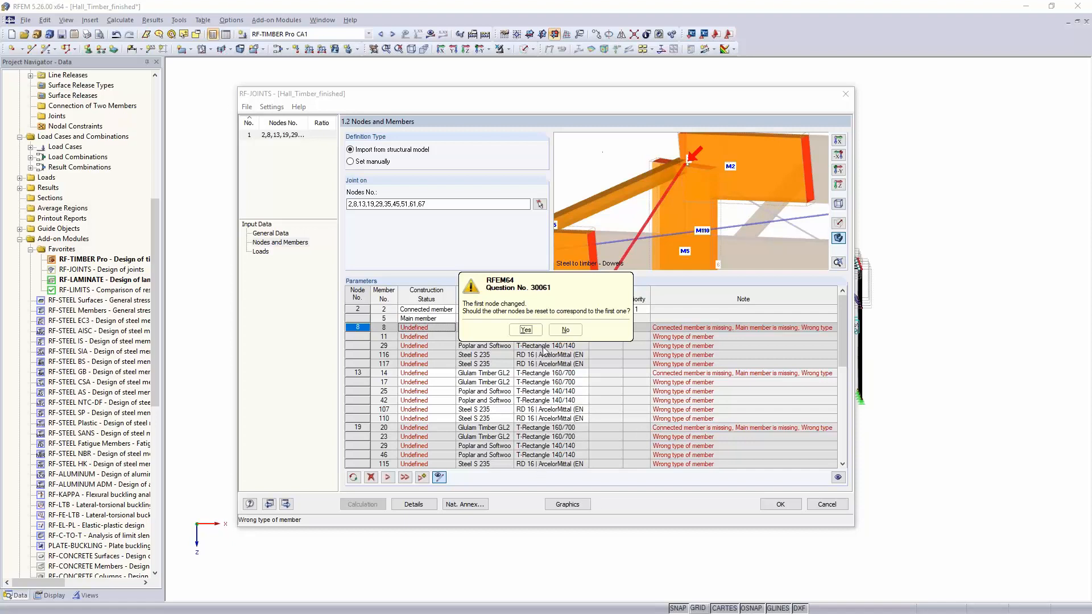
Reset the other joint nodes to correspond to the first one, without setting the connection geometry to default
click(525, 329)
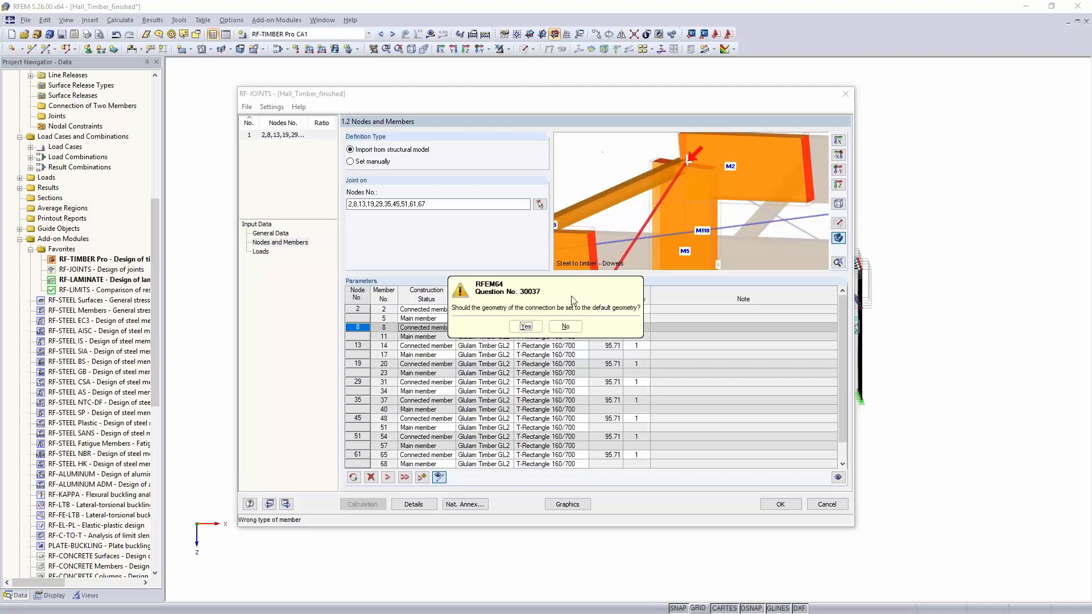
click(566, 327)
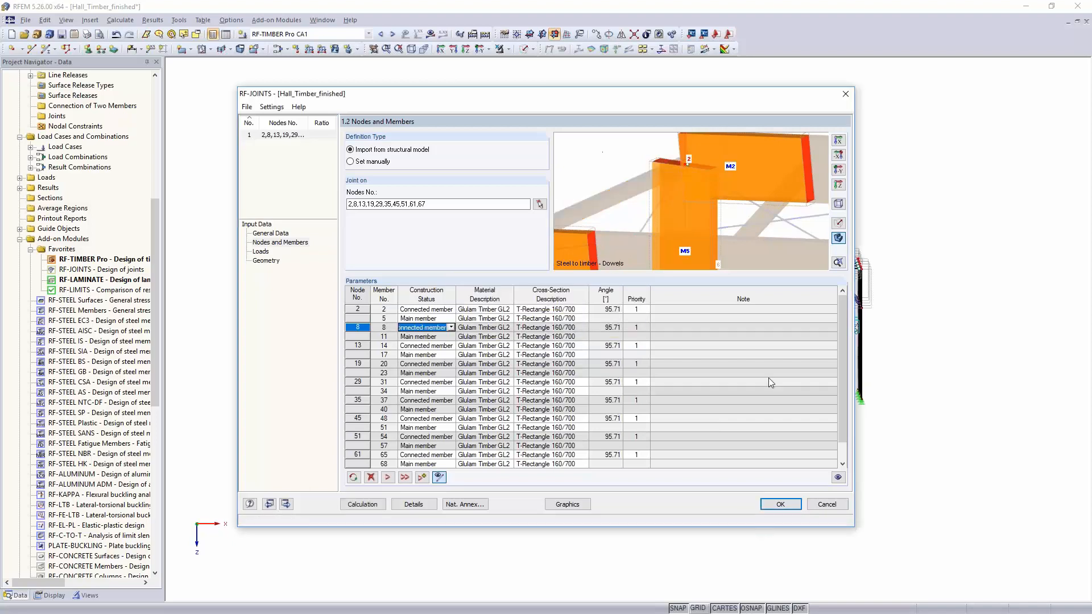
drag(647, 101, 496, 109)
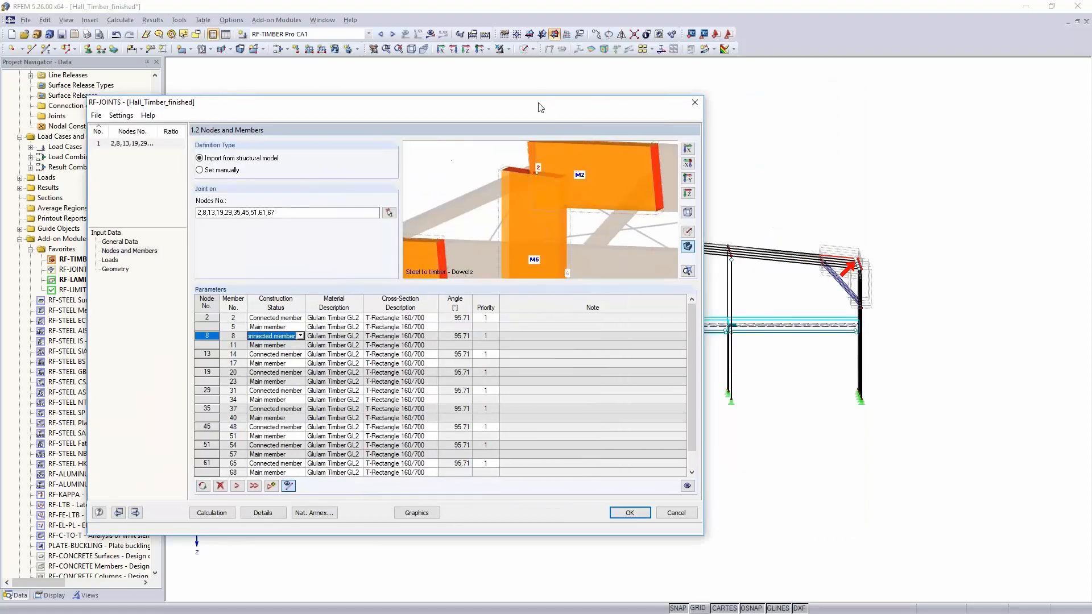
drag(614, 98, 859, 60)
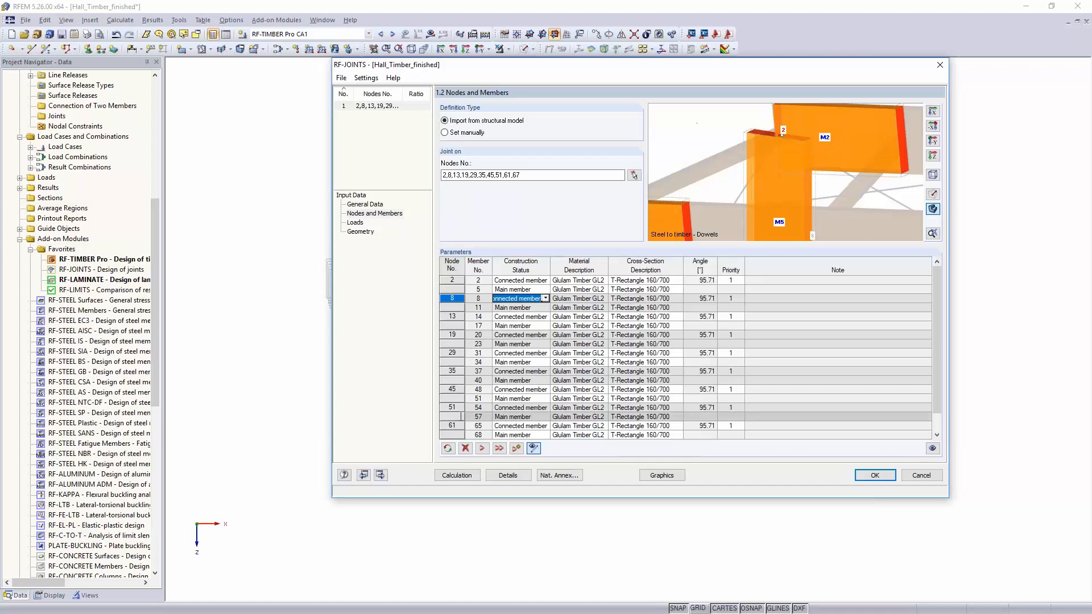
Add load combinations CO13 and CO19 to the loads selected for the joint design
click(356, 223)
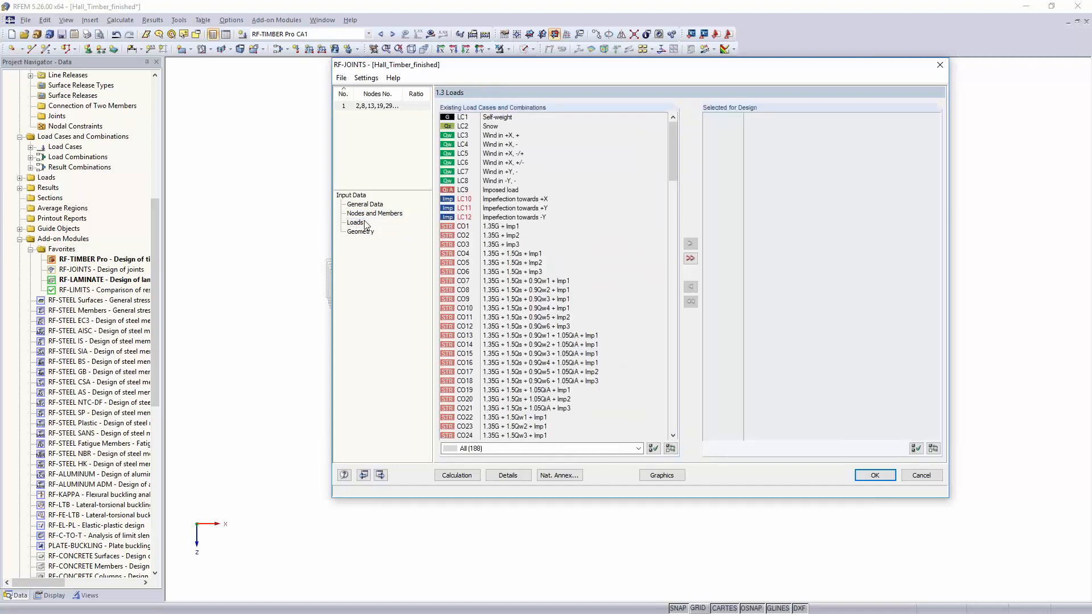
scroll(492, 341, down, 1)
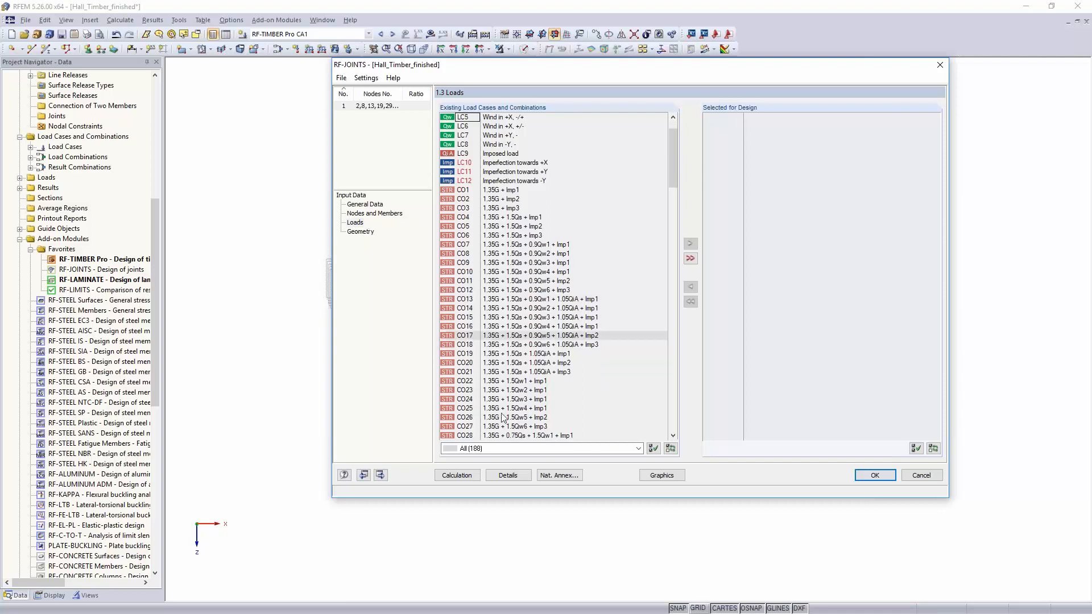
double_click(489, 299)
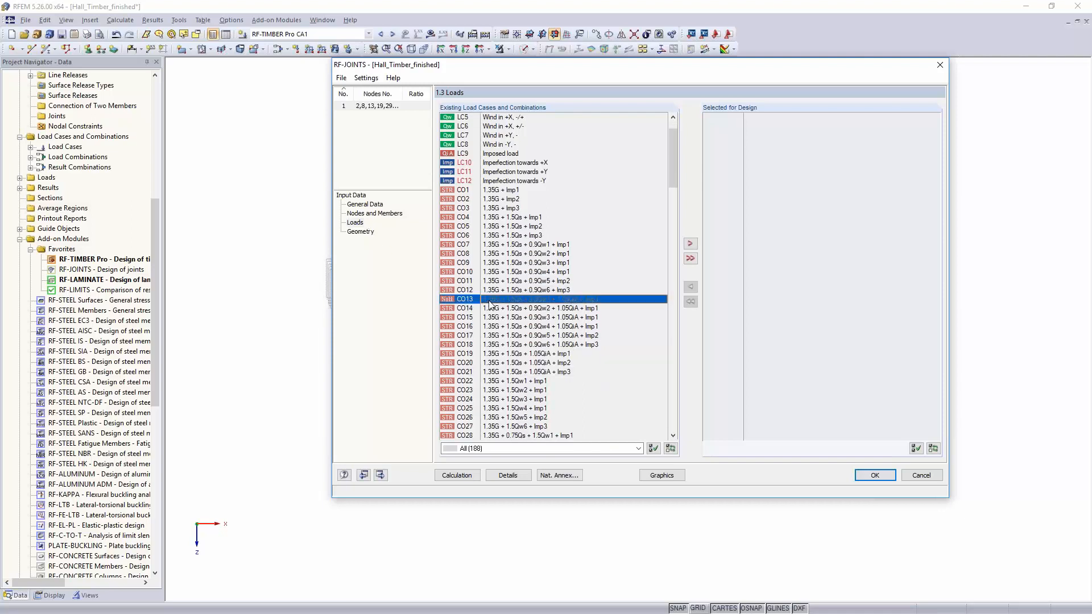
double_click(509, 345)
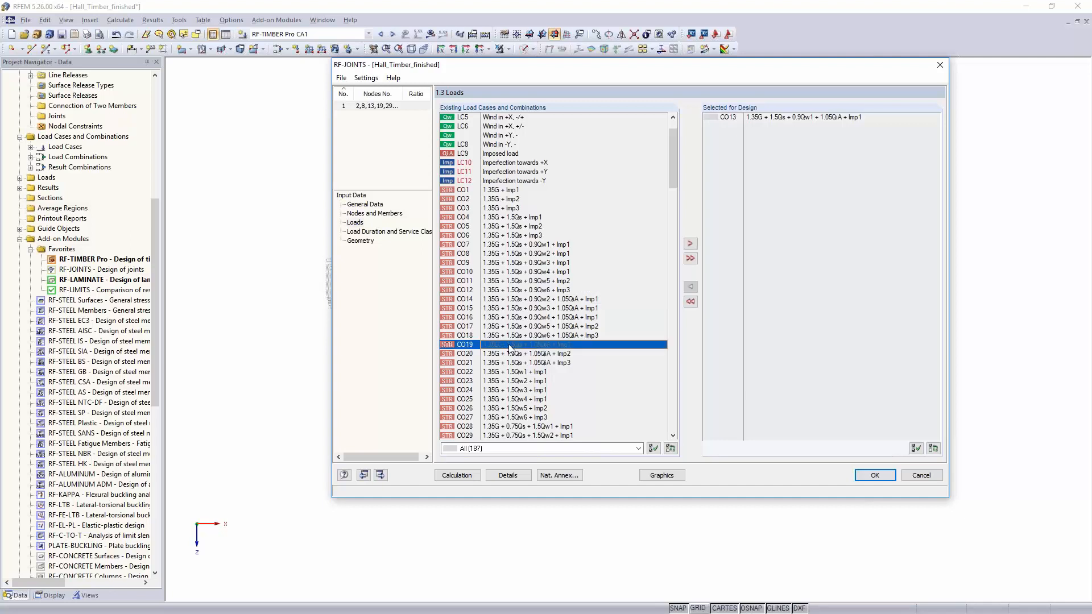
Open the joint geometry settings and examine the user-defined steel plate shape in the preview
click(375, 242)
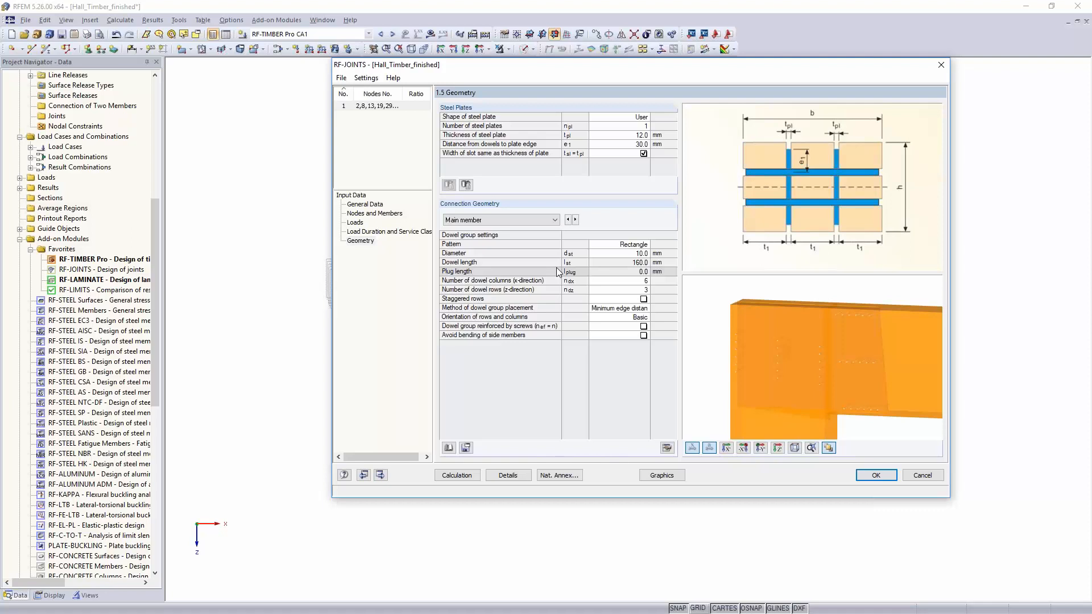
click(619, 124)
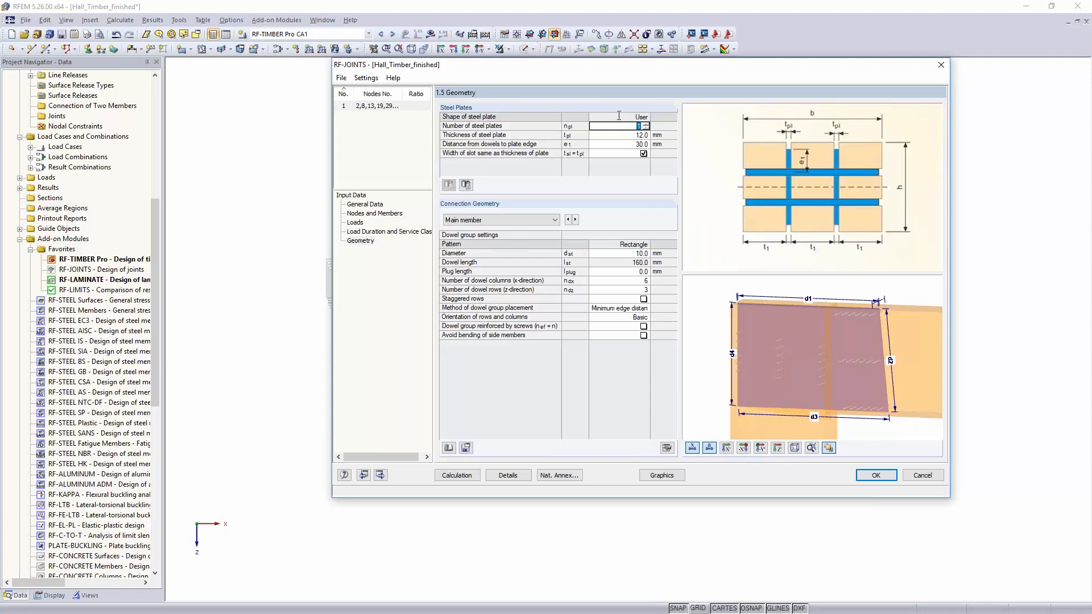
click(624, 116)
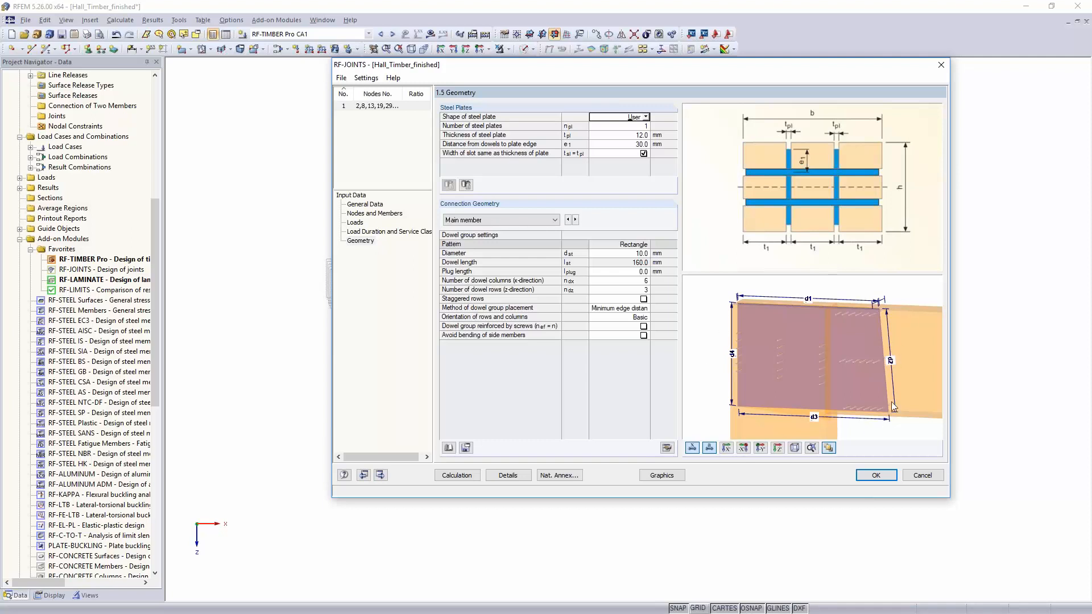
Try the Rectangle shape for the steel plate and return it to User
click(646, 118)
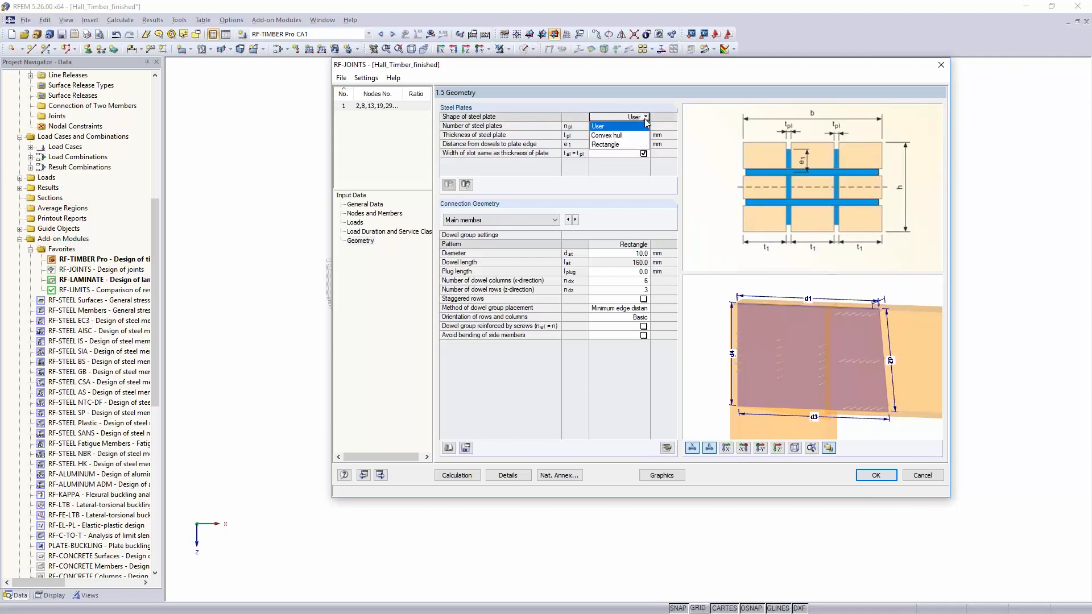
click(625, 144)
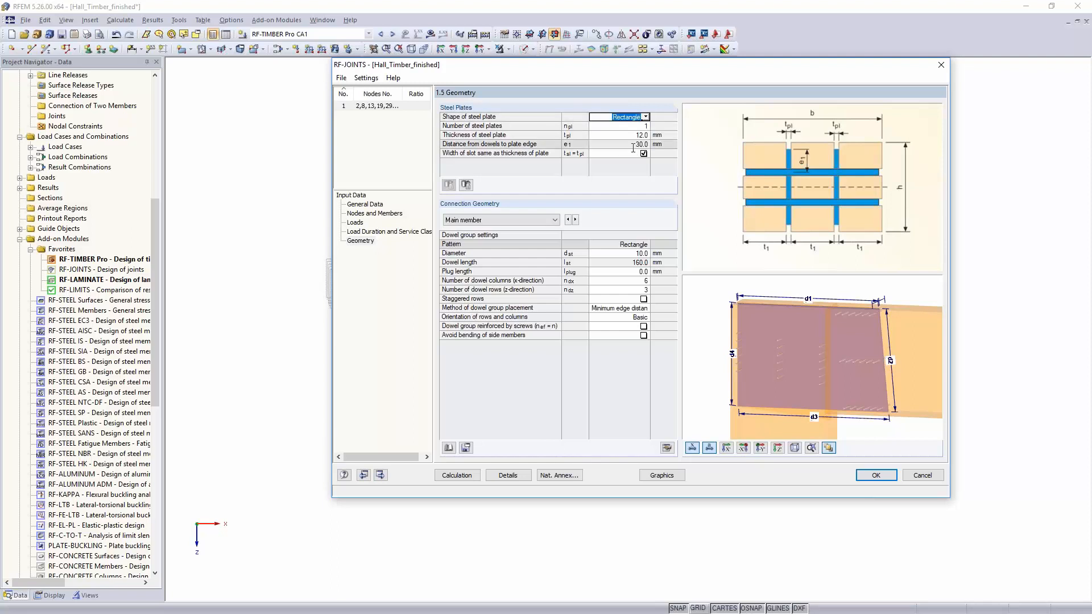
middle_drag(746, 365, 783, 316)
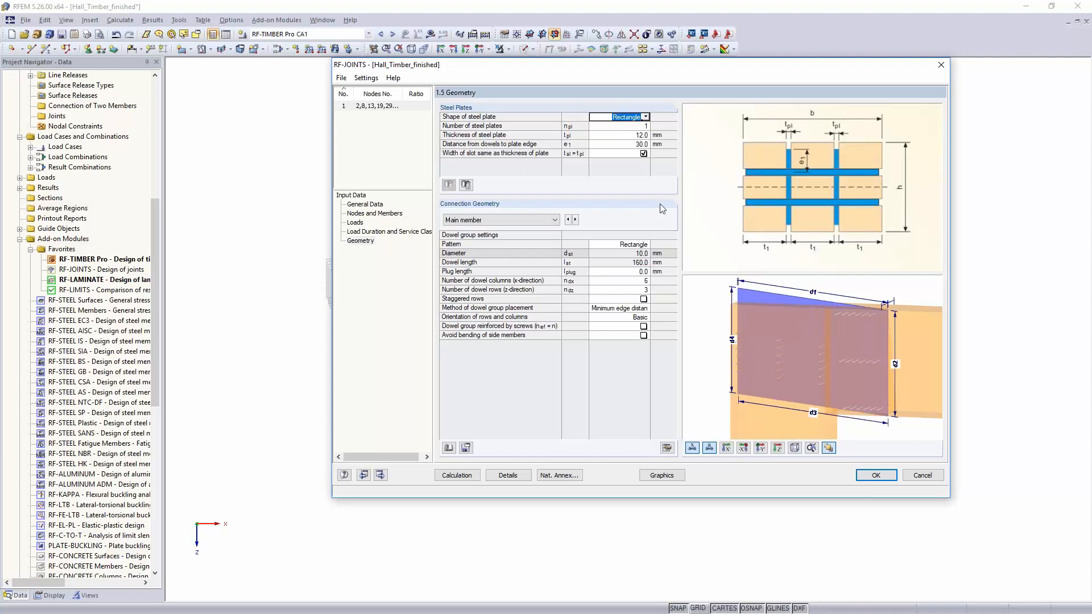
click(646, 117)
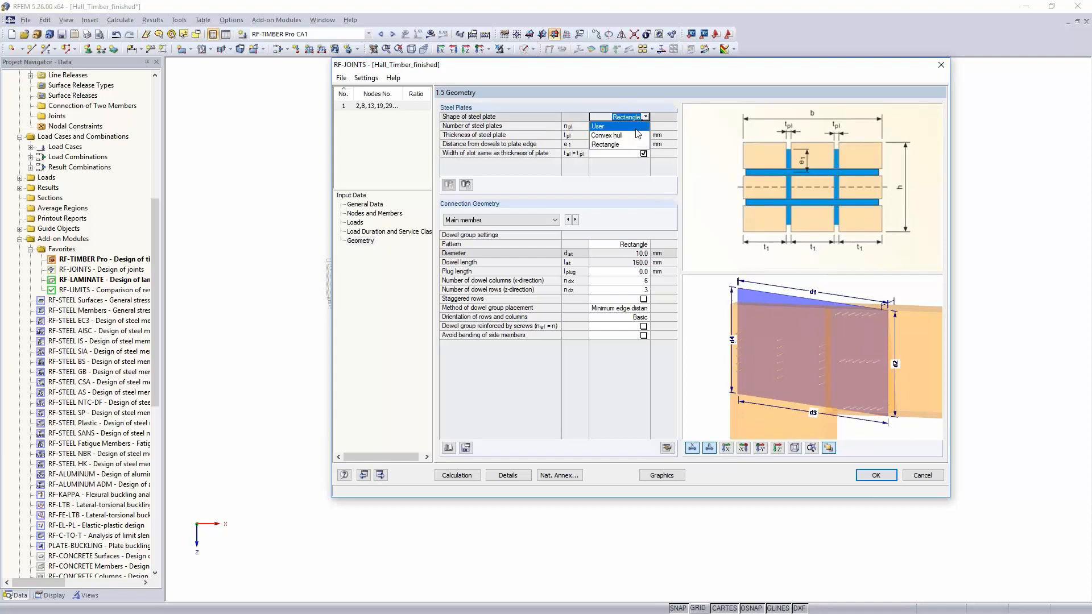
click(622, 143)
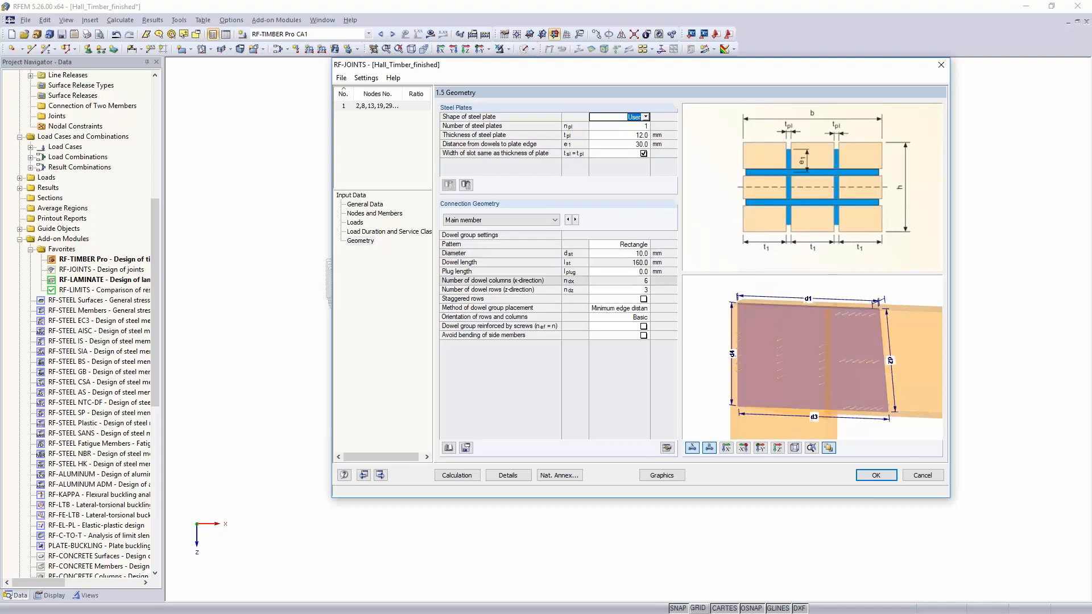
Set the joint to 2 steel plates with a thickness of 14 mm
click(626, 126)
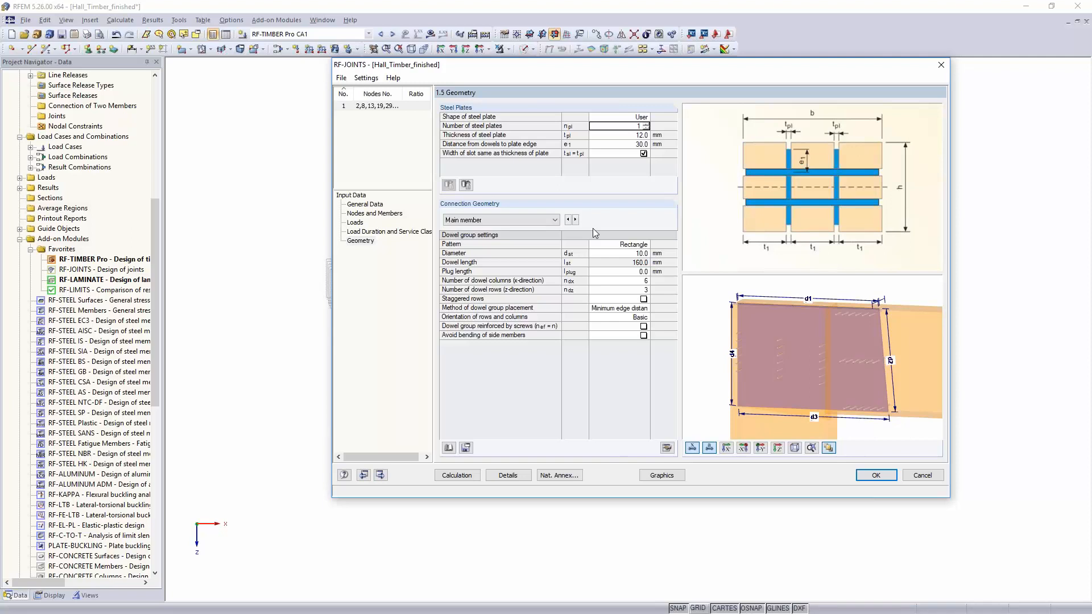
key(Return)
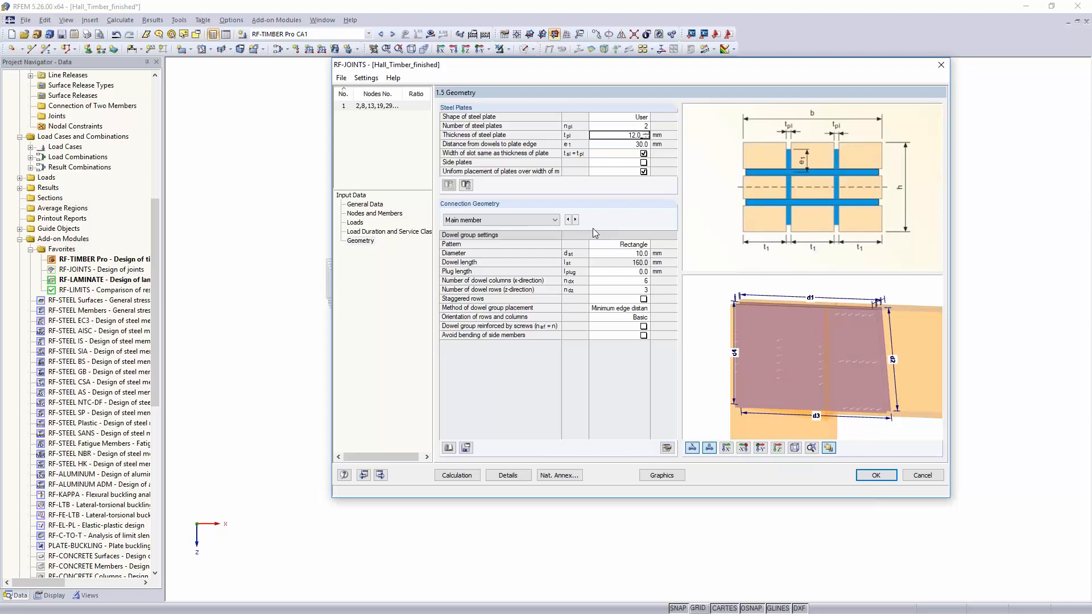
text(14)
key(Return)
key(Return)
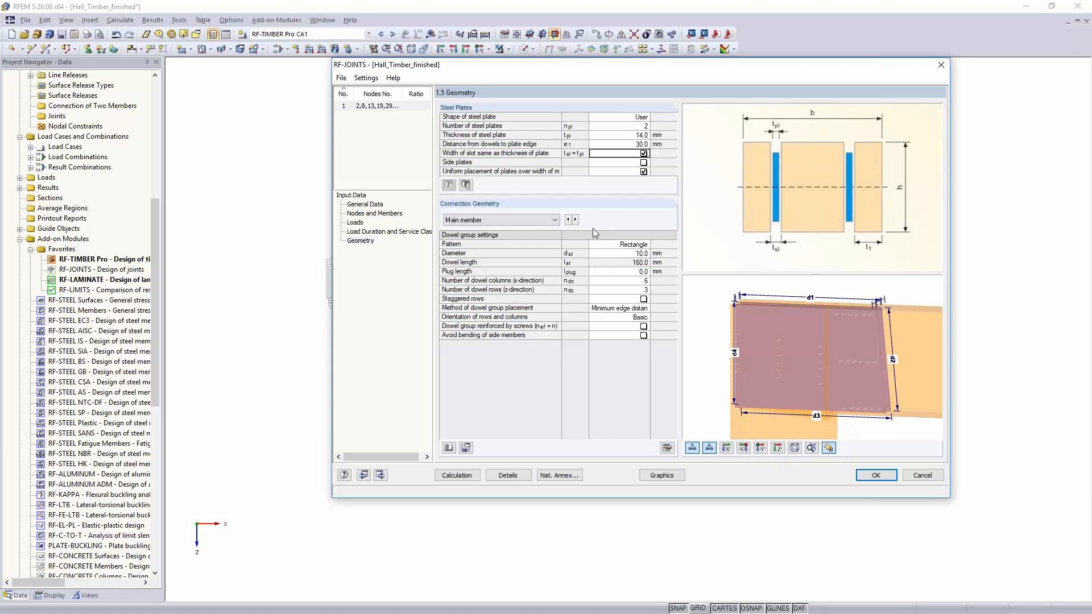
key(Return)
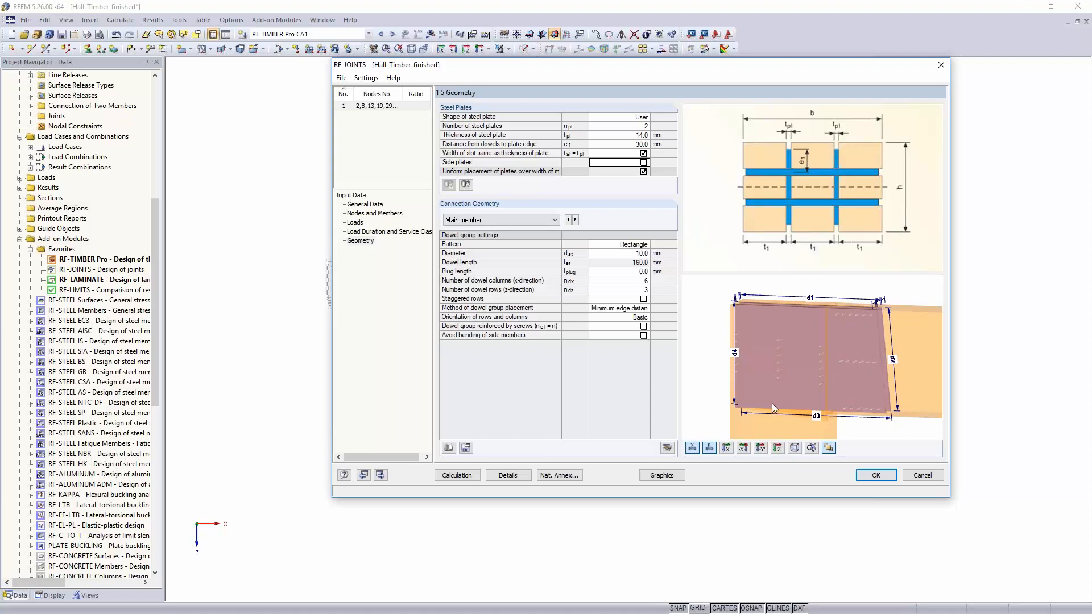
Keep the Rectangle pattern for the main member's dowel group and set the dowel diameter to 14 mm
click(603, 243)
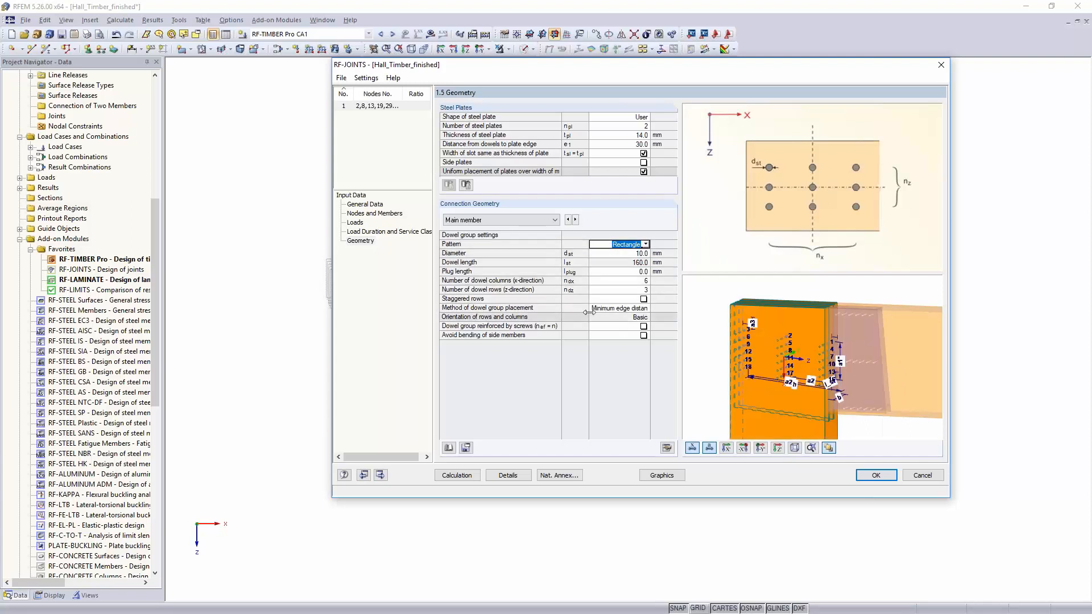
click(645, 244)
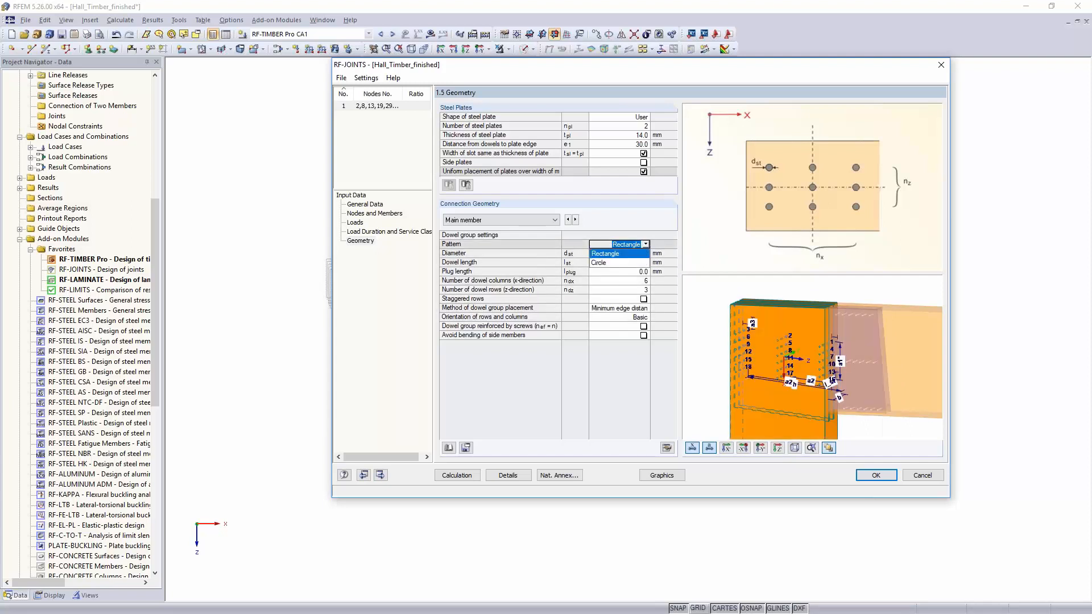
click(615, 254)
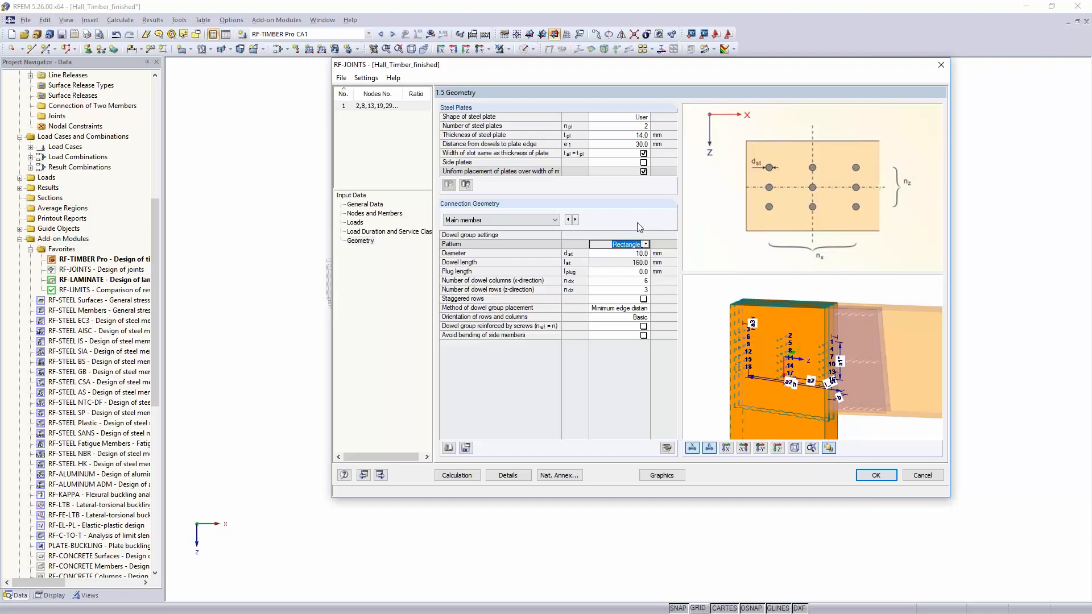
click(615, 253)
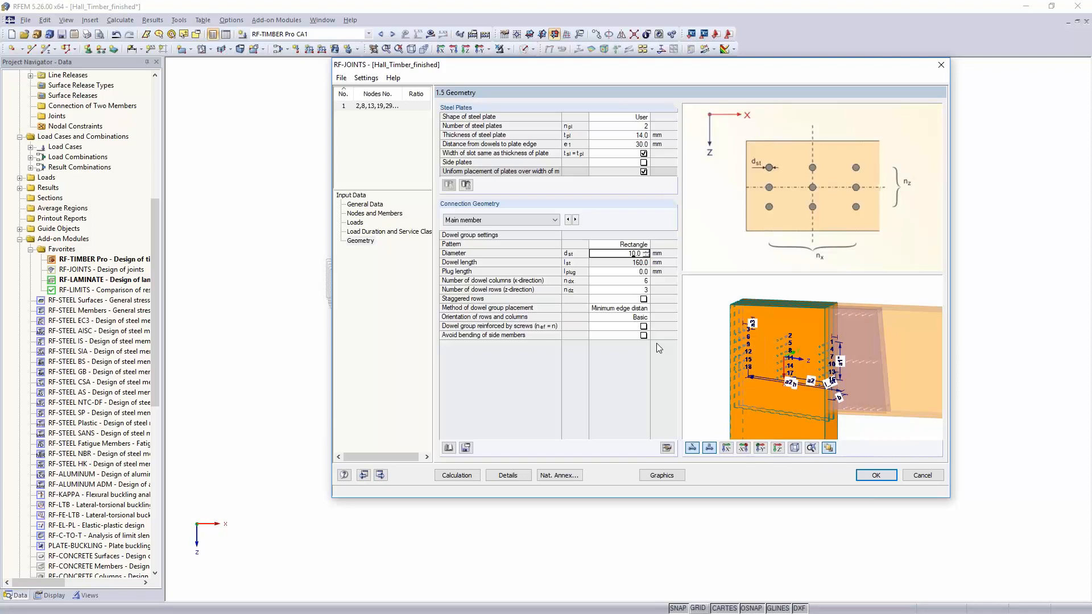
text(14)
key(Return)
Set the main member's dowel group to 8 columns in the x-direction and 4 rows in the z-direction
key(Return)
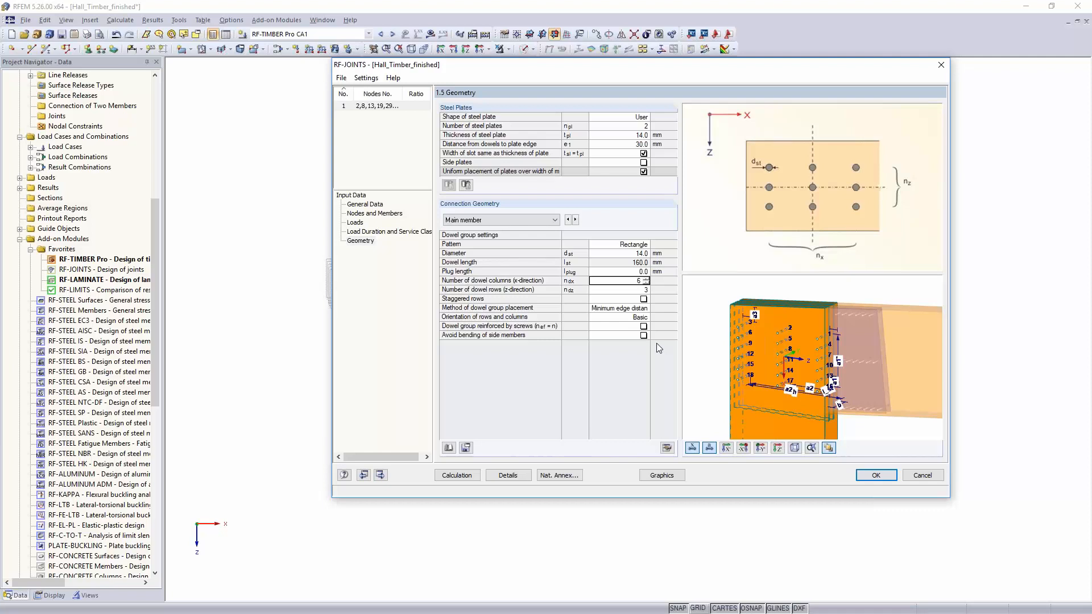
key(Return)
key(Return)
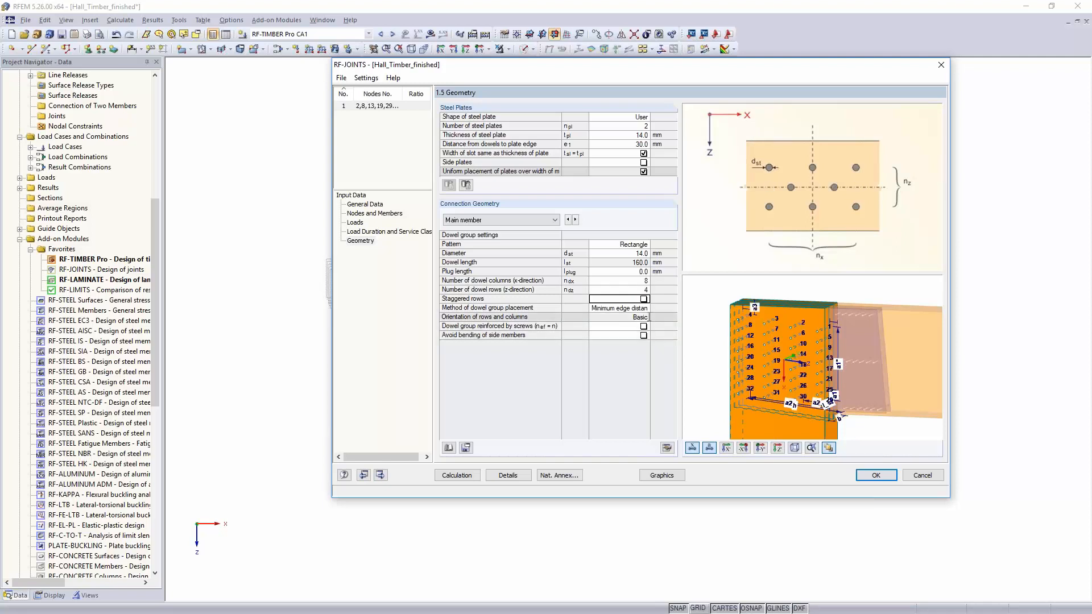
Set the main member's dowel group placement to User-defined, with a distance between dowel columns of 100 mm
click(761, 448)
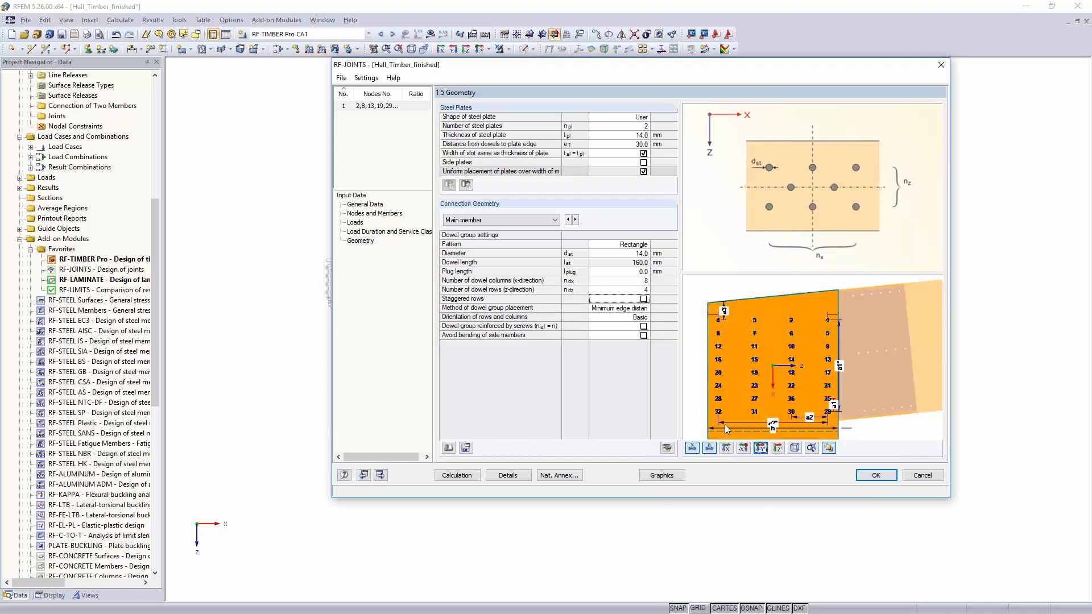
click(627, 308)
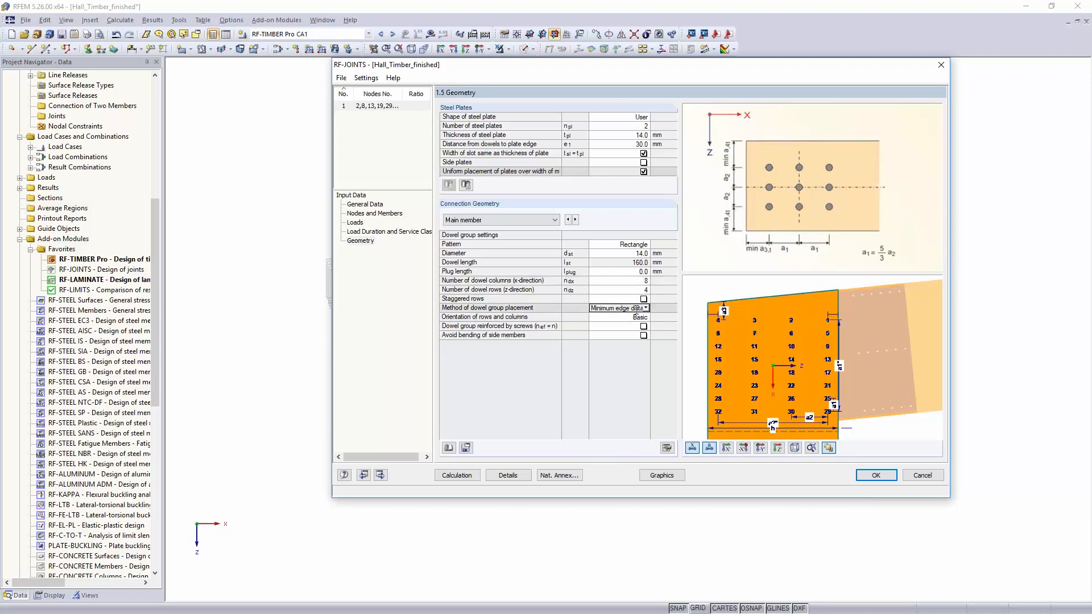
click(647, 309)
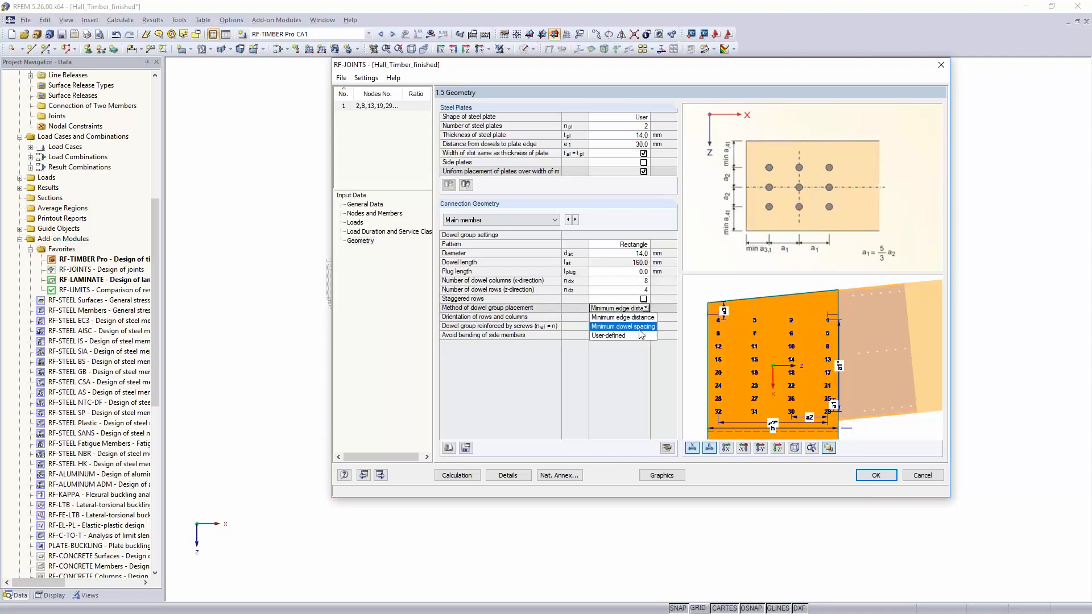
click(637, 335)
click(618, 317)
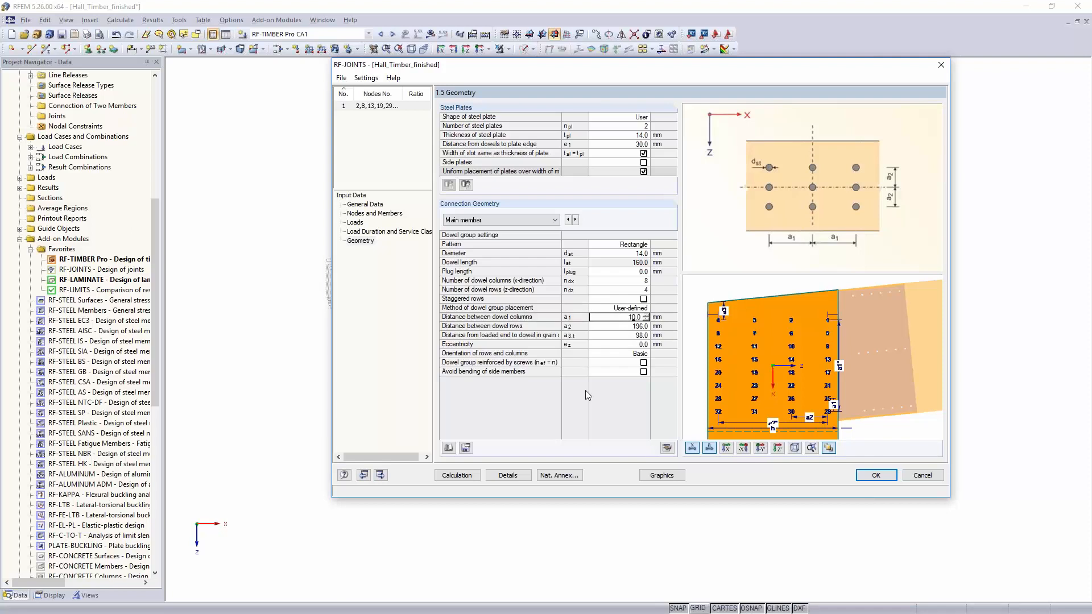
text(100)
key(Return)
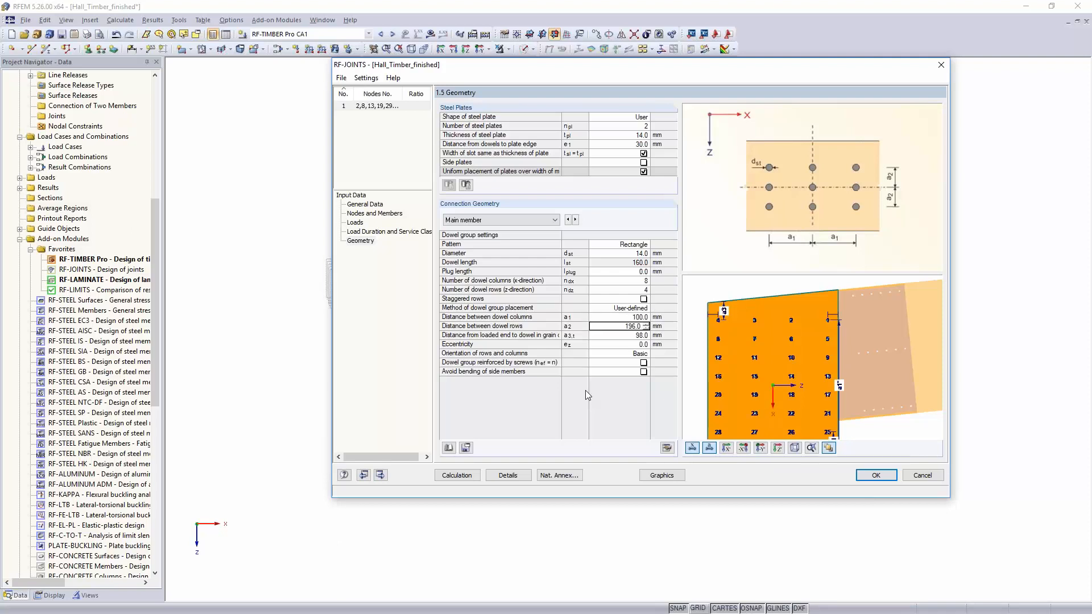
Set the main member's distance between dowel rows to 175 mm and the distance from the loaded end to 140 mm
text(175)
key(Return)
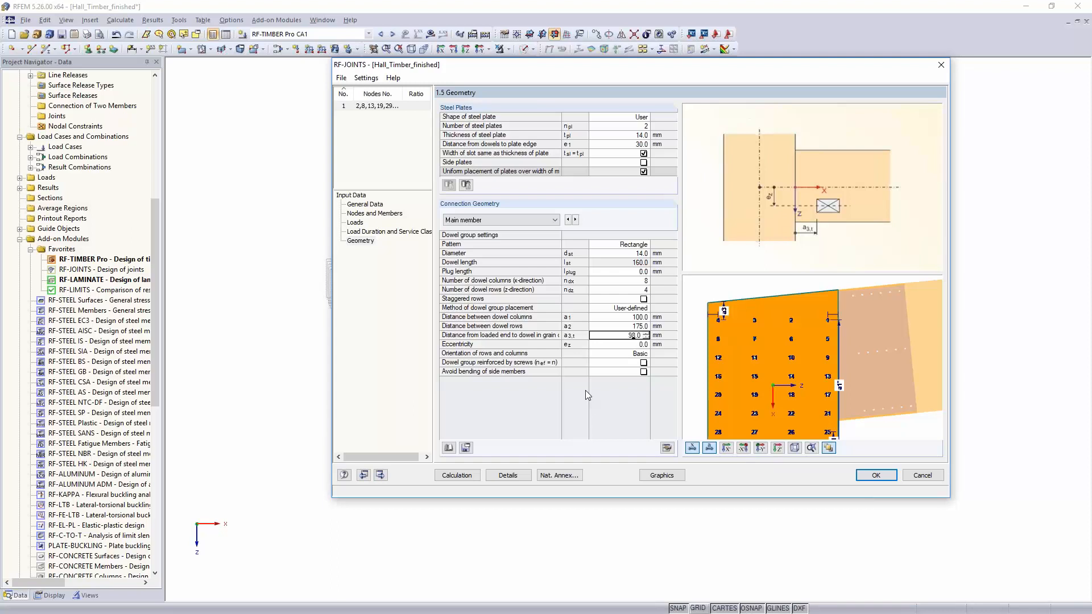
text(140.)
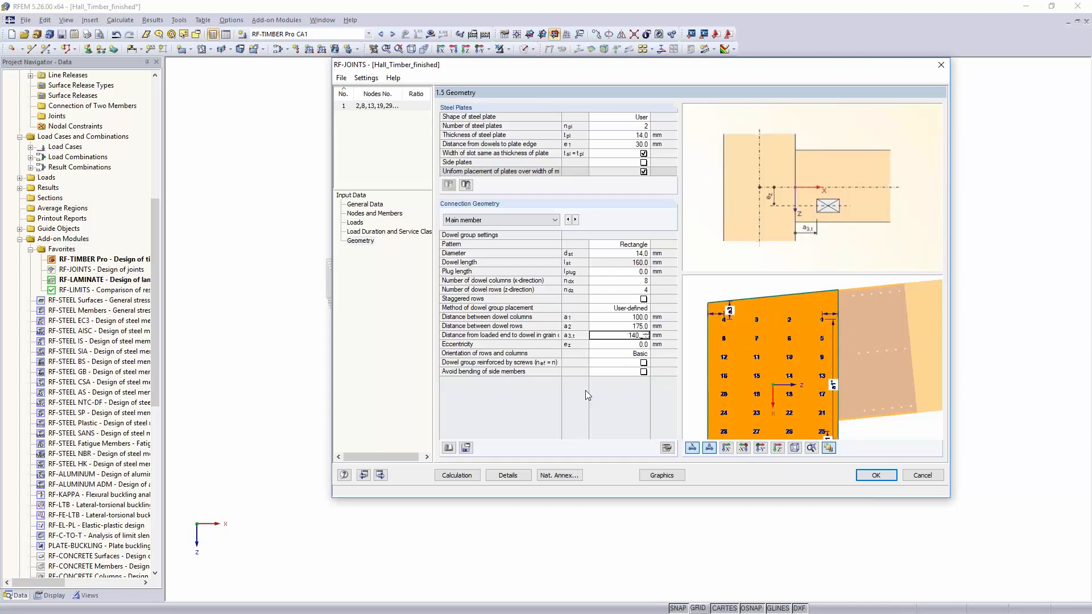
key(Return)
Set connected member 1's dowel group to a 14 mm diameter with 8 columns in the x-direction and 4 rows in the z-direction
click(575, 220)
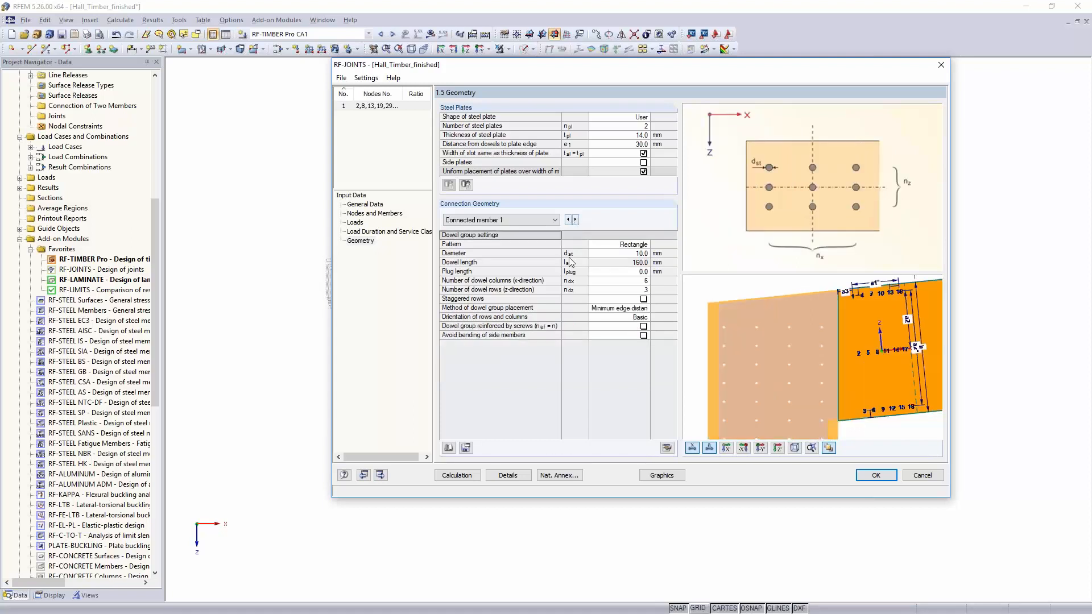
click(609, 253)
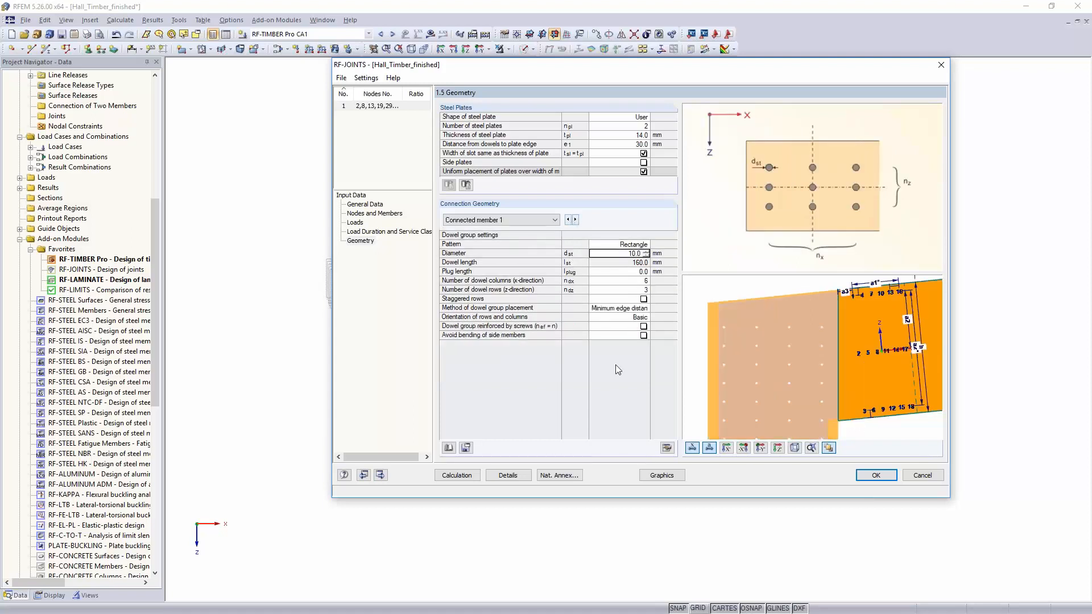
text(14)
key(Return)
key(Return)
key(Return)
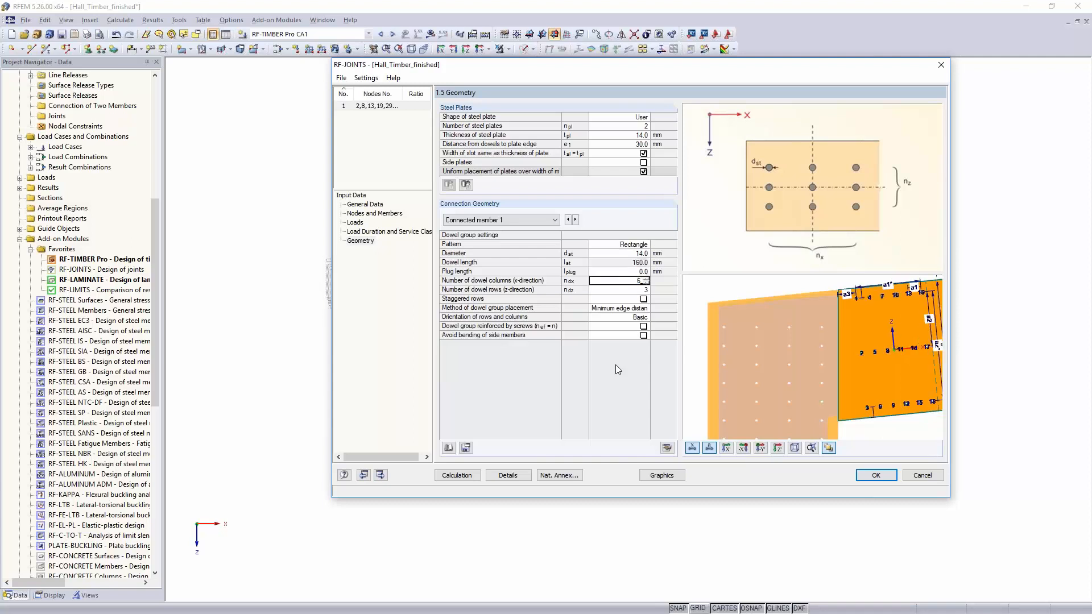
key(Return)
text(4)
key(Return)
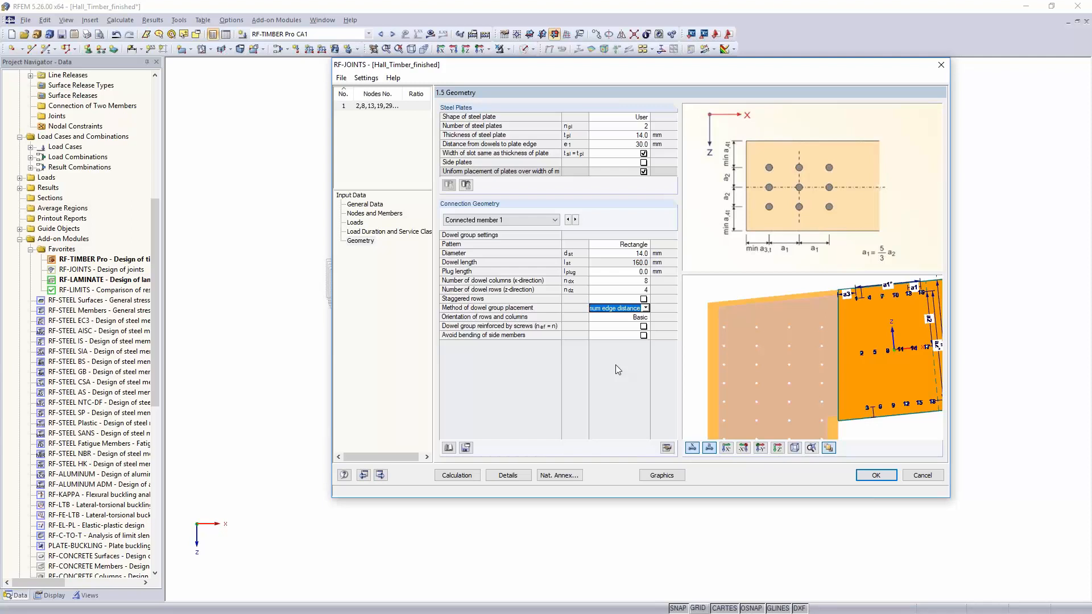
Set connected member 1's dowel group placement to User-defined, with a distance between dowel columns of 105 mm
click(645, 308)
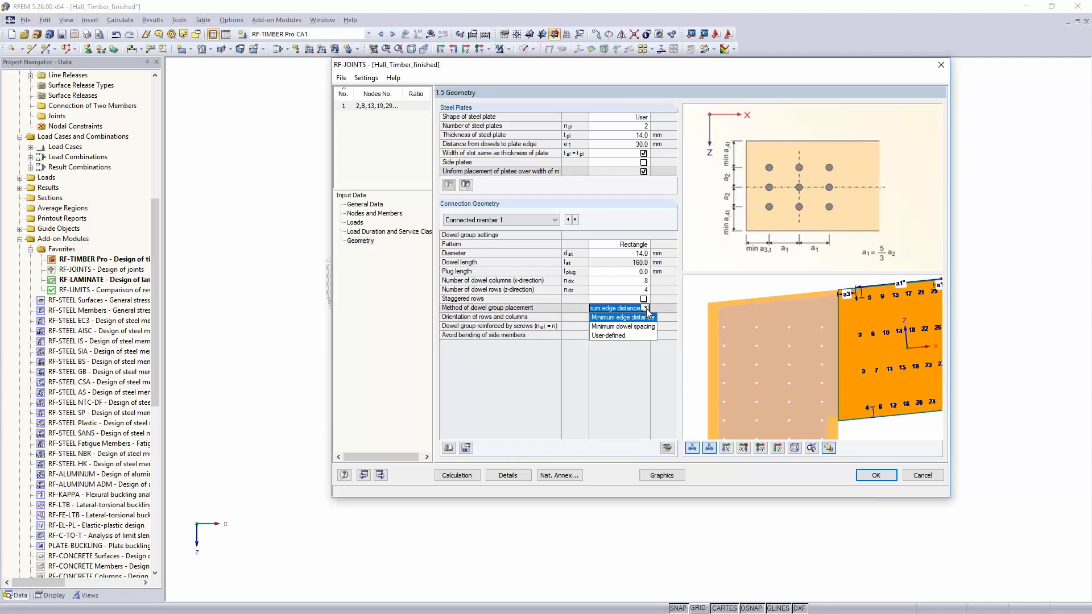
click(636, 335)
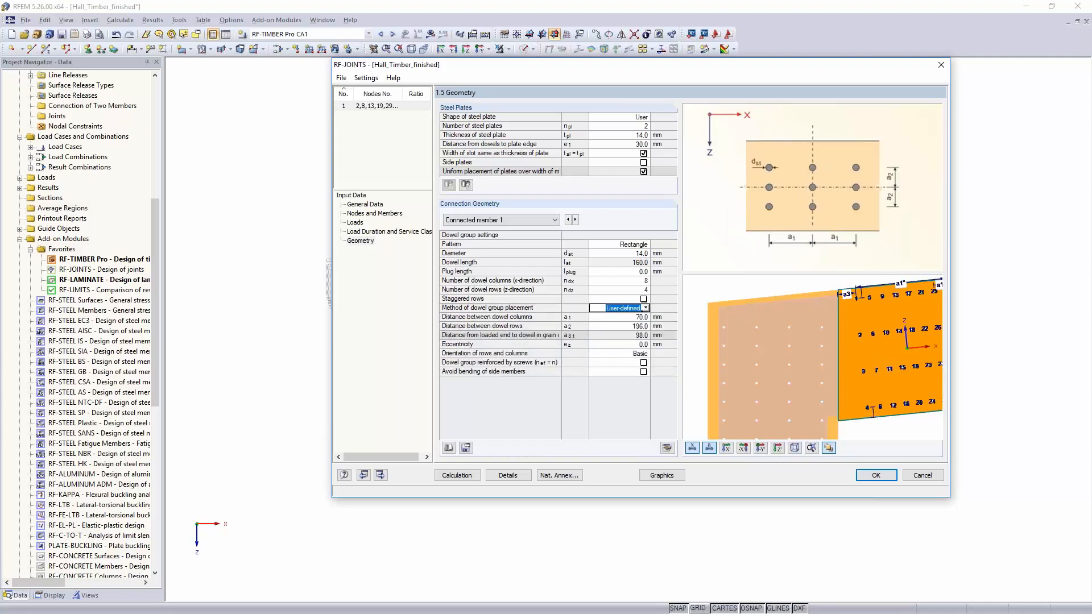
click(634, 317)
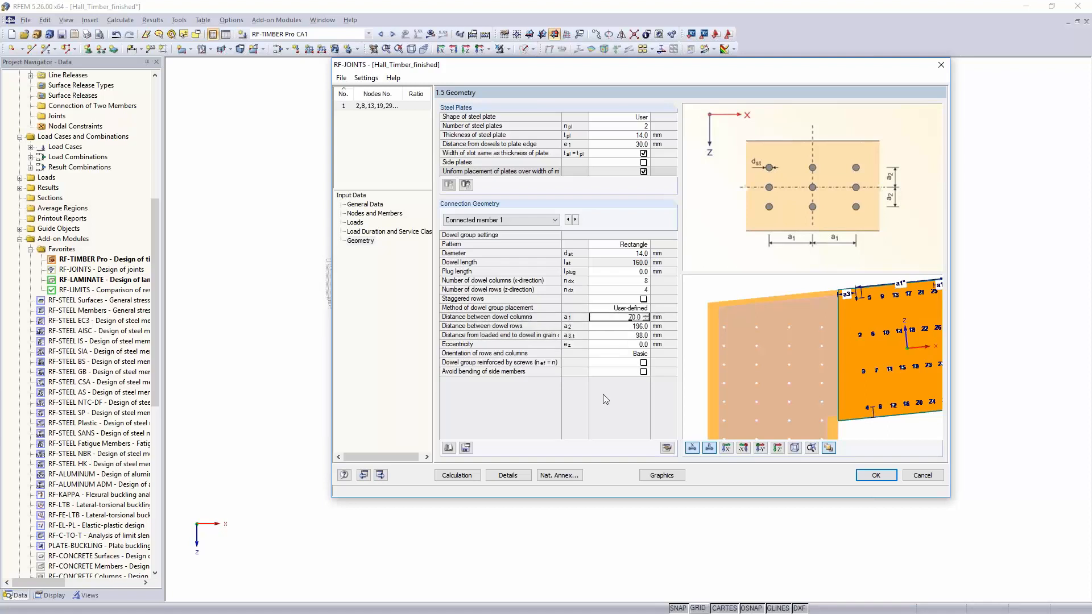
text(105)
key(Return)
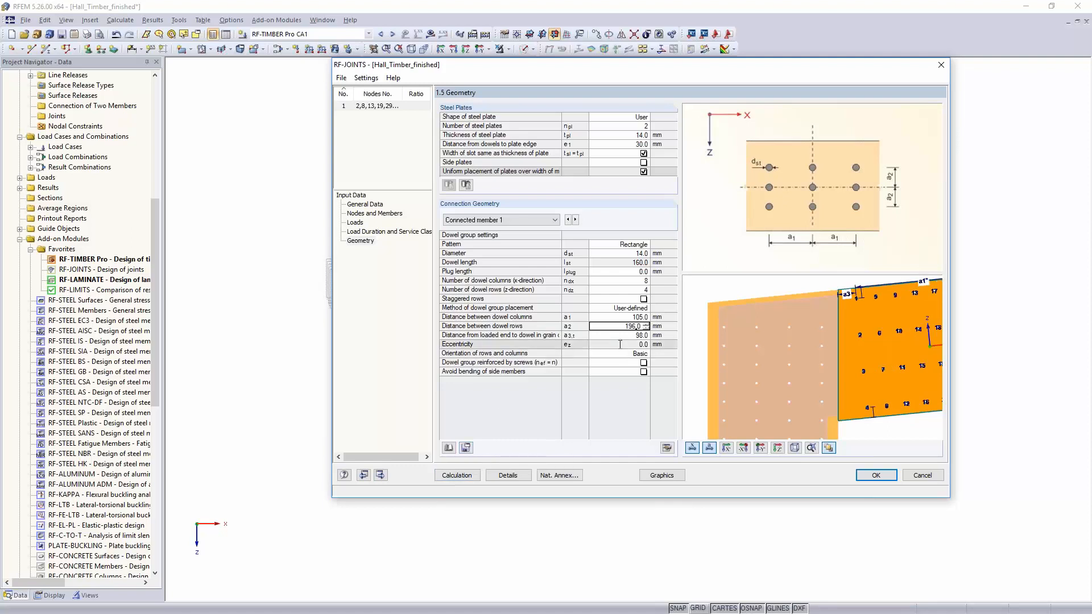
Set connected member 1's distance between dowel rows to 160 mm and the distance from the loaded end to 130 mm
text(130)
key(Return)
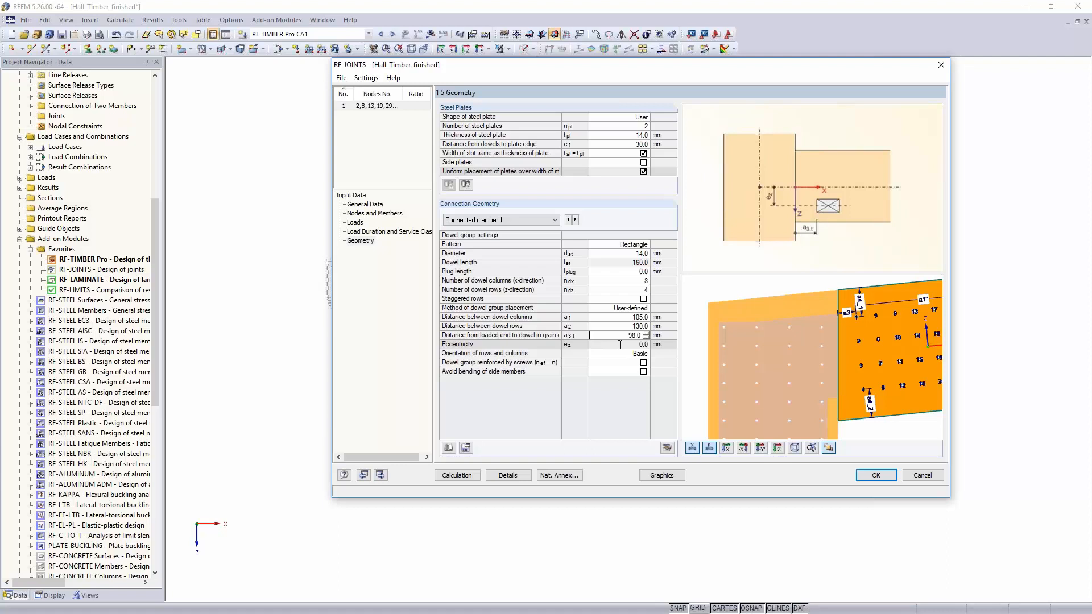
key(Up)
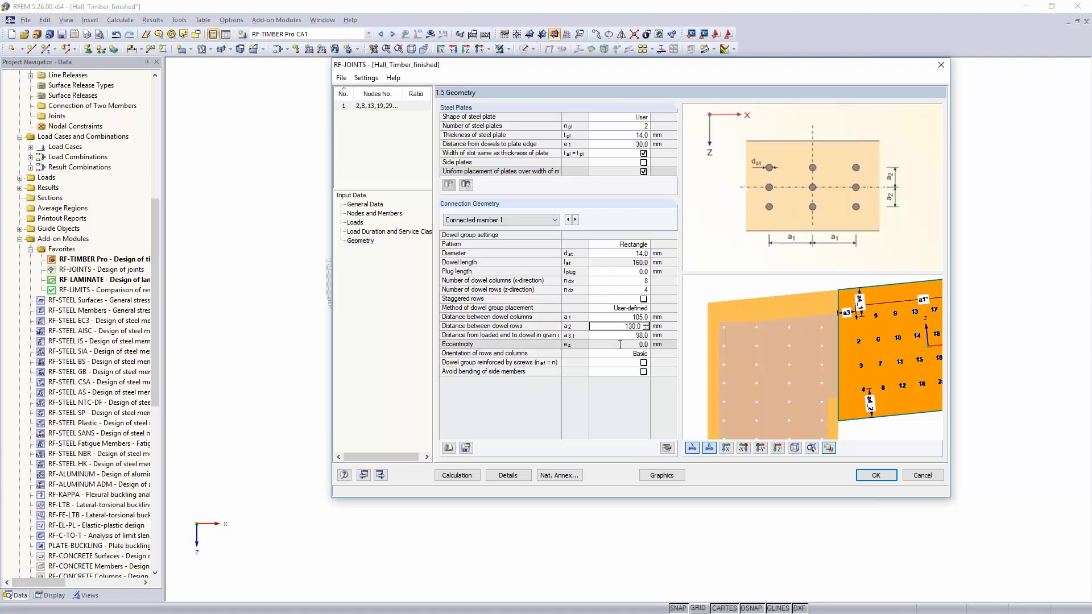
text(16)
key(Down)
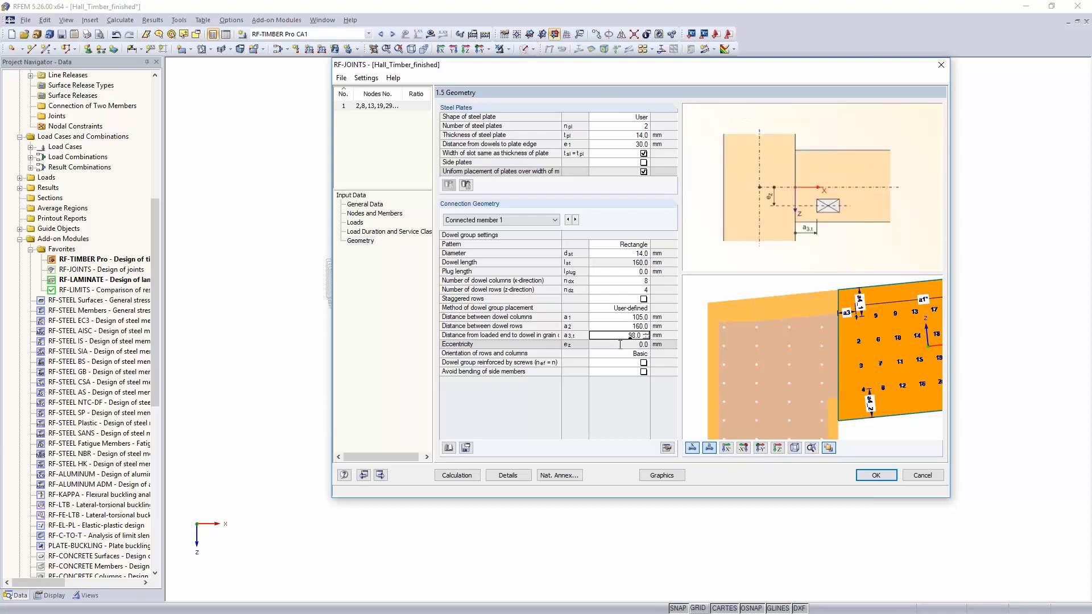
text(130.)
click(620, 344)
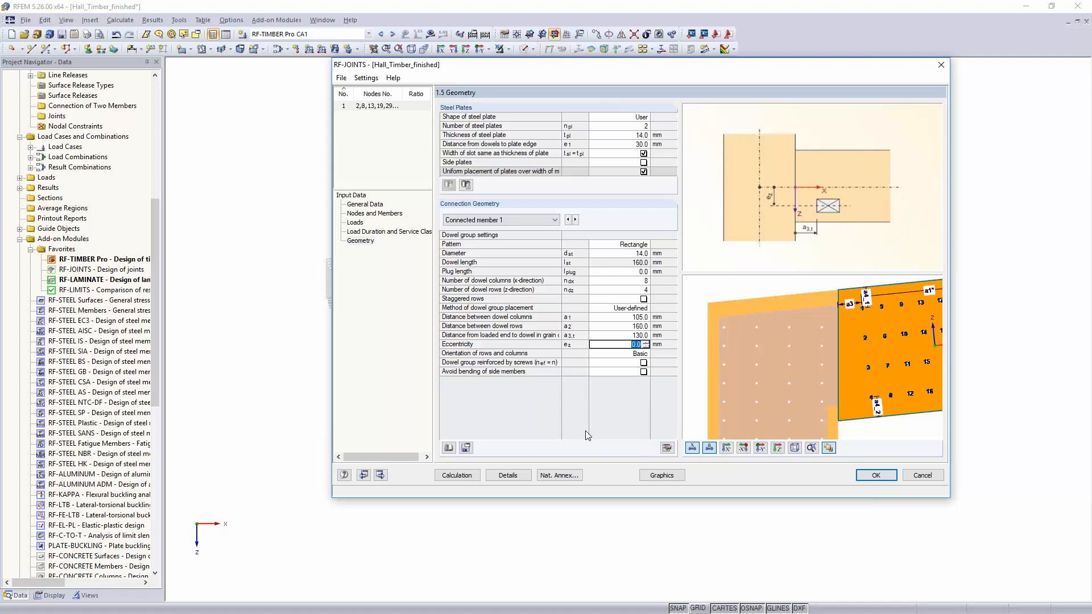
Calculate the joint design and show the dowel forces for the main member's check of single dowel load carrying capacity
click(450, 479)
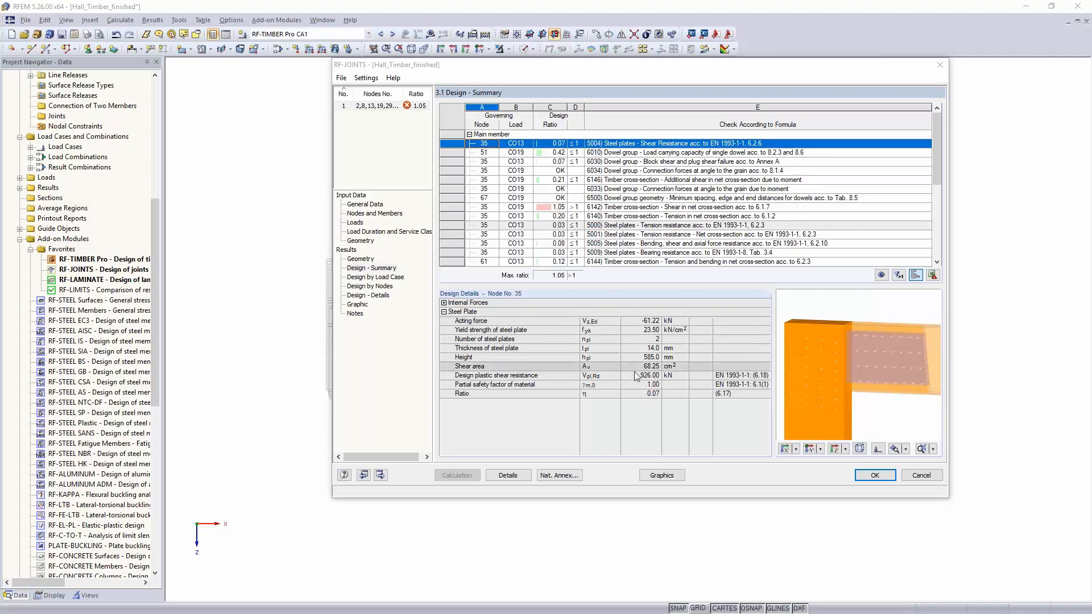
click(659, 153)
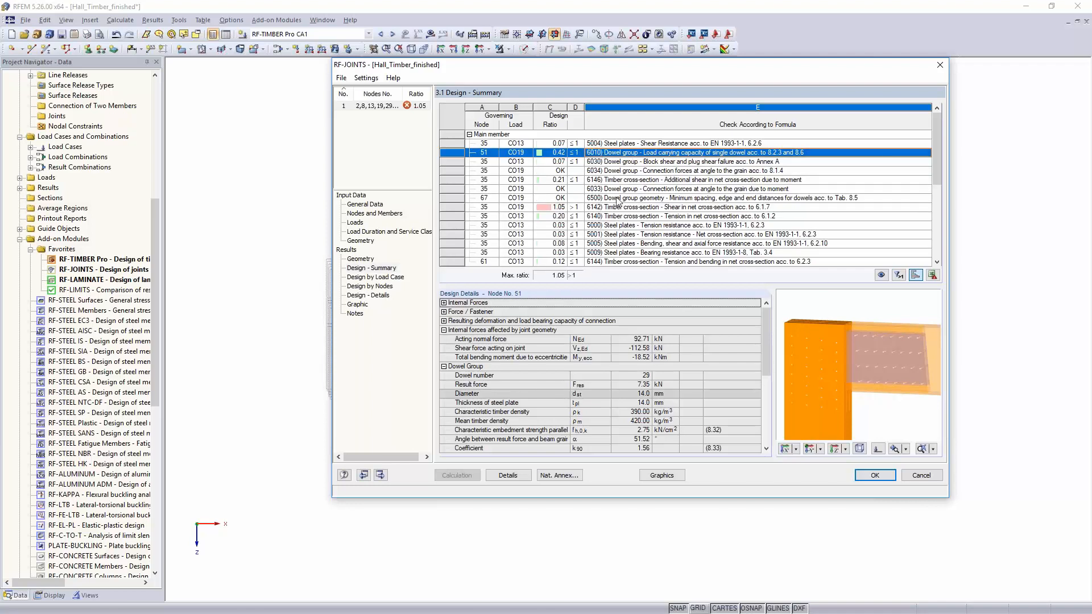
click(858, 449)
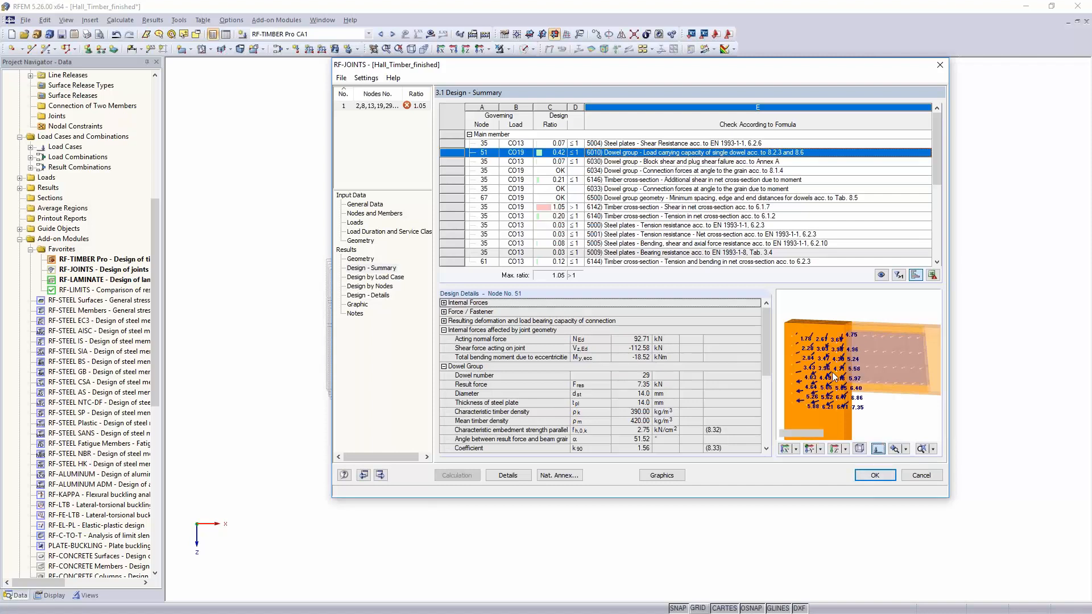
scroll(825, 373, up, 5)
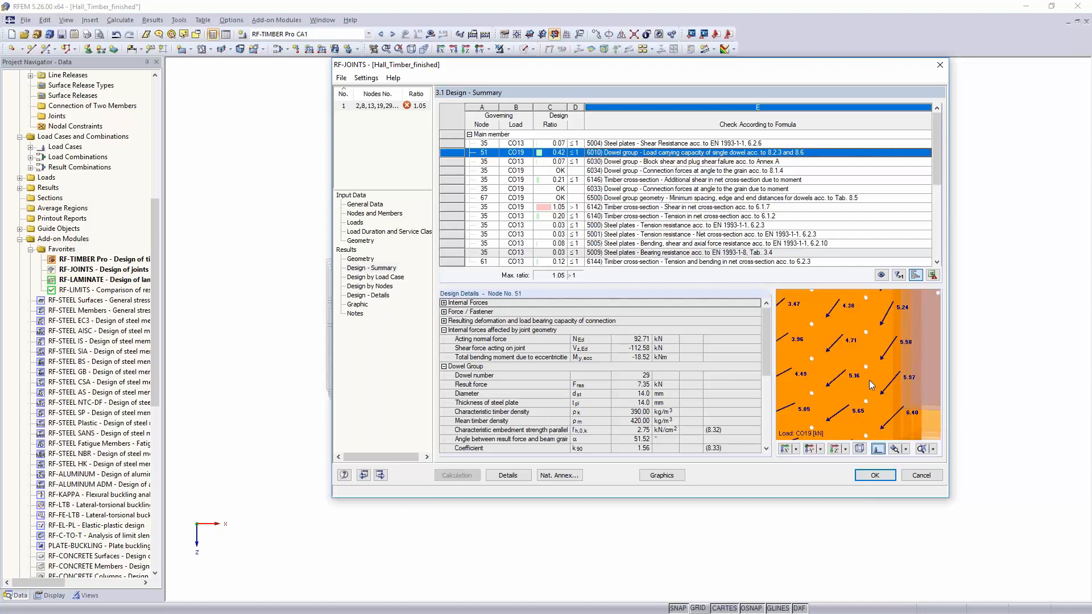
Examine the design details of the main member's timber check for shear in the net cross-section
click(687, 208)
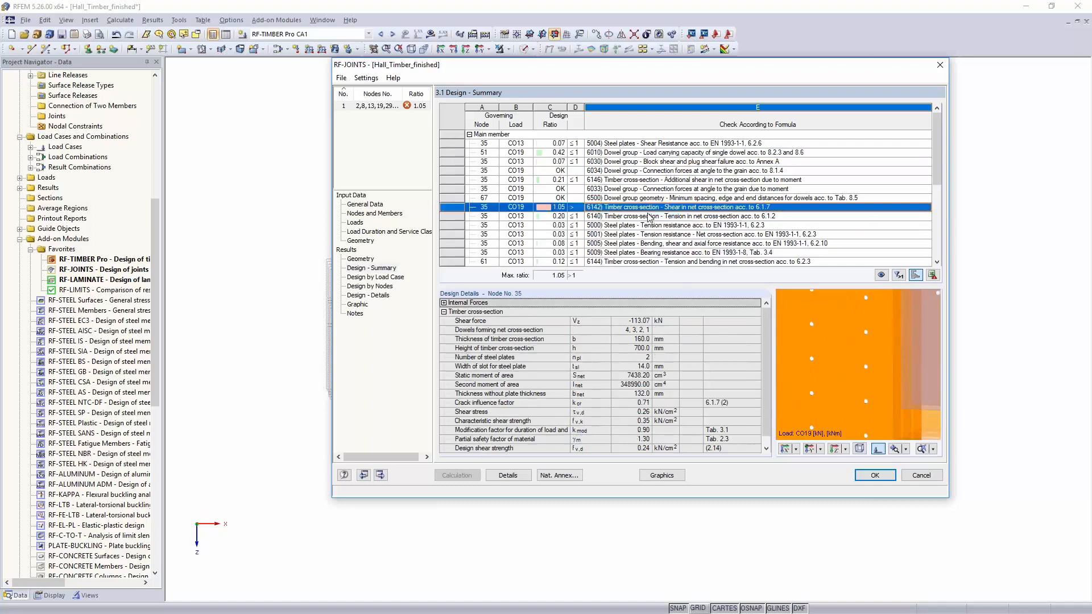
scroll(877, 358, down, 3)
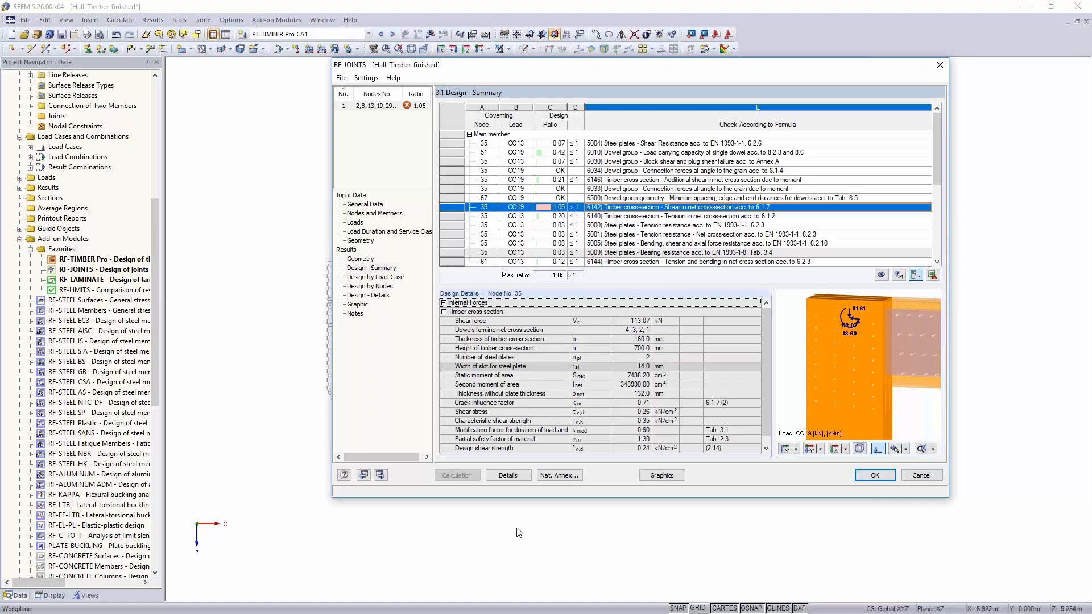
click(508, 475)
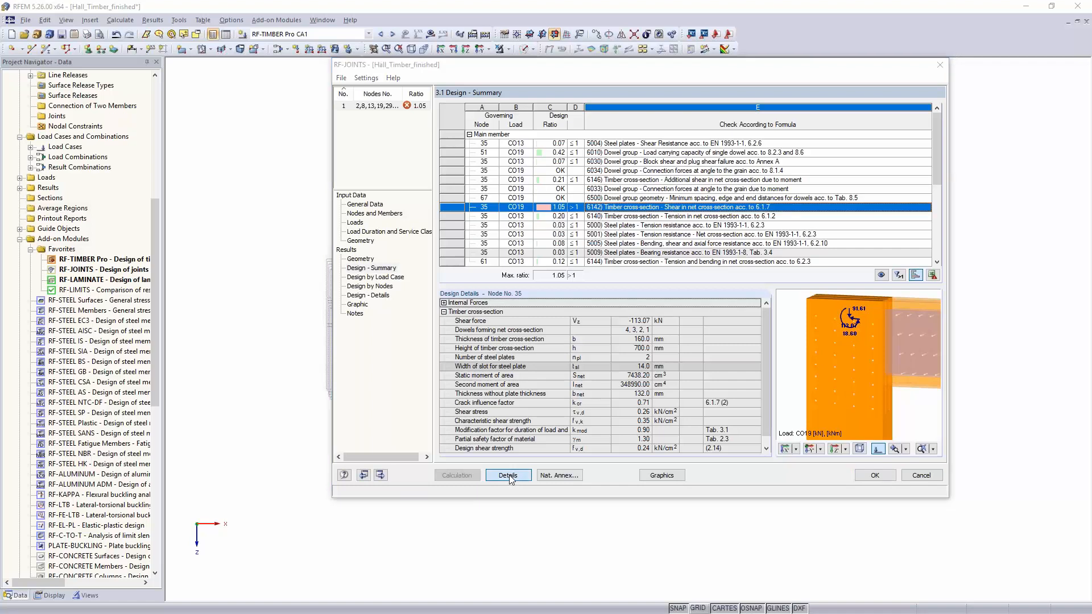
drag(692, 130, 528, 223)
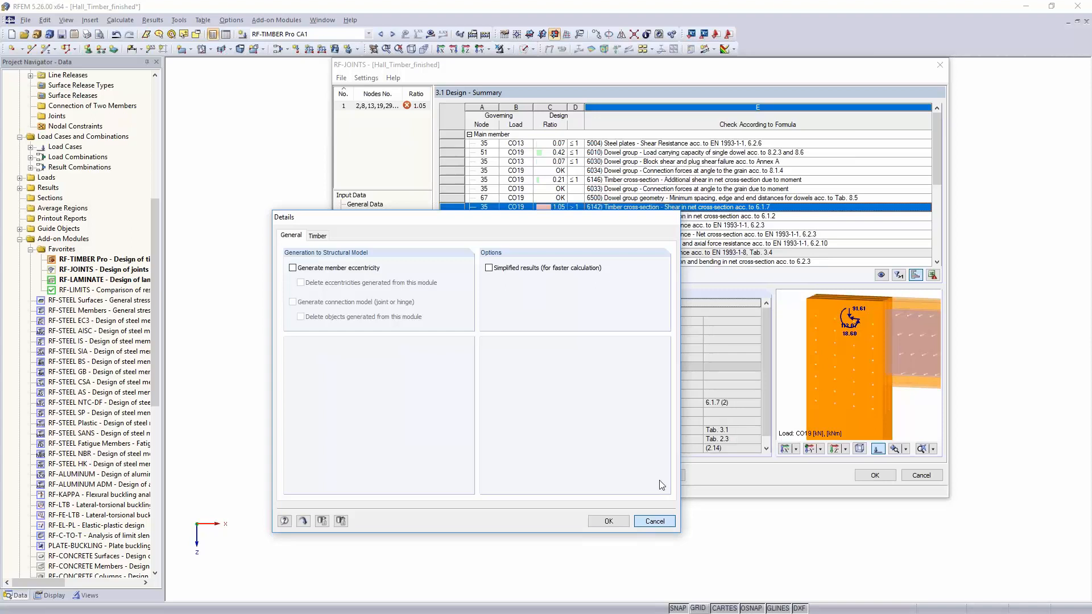
click(654, 521)
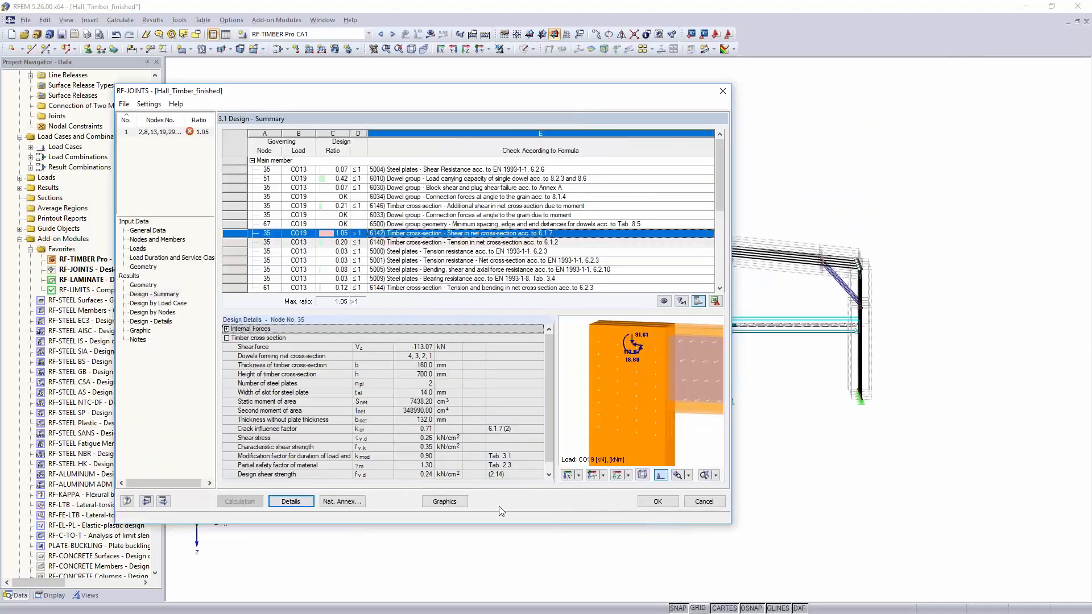
View the designed joints in the hall's structural model, inspecting the frame corners in 3D, and return to the design summary
click(444, 501)
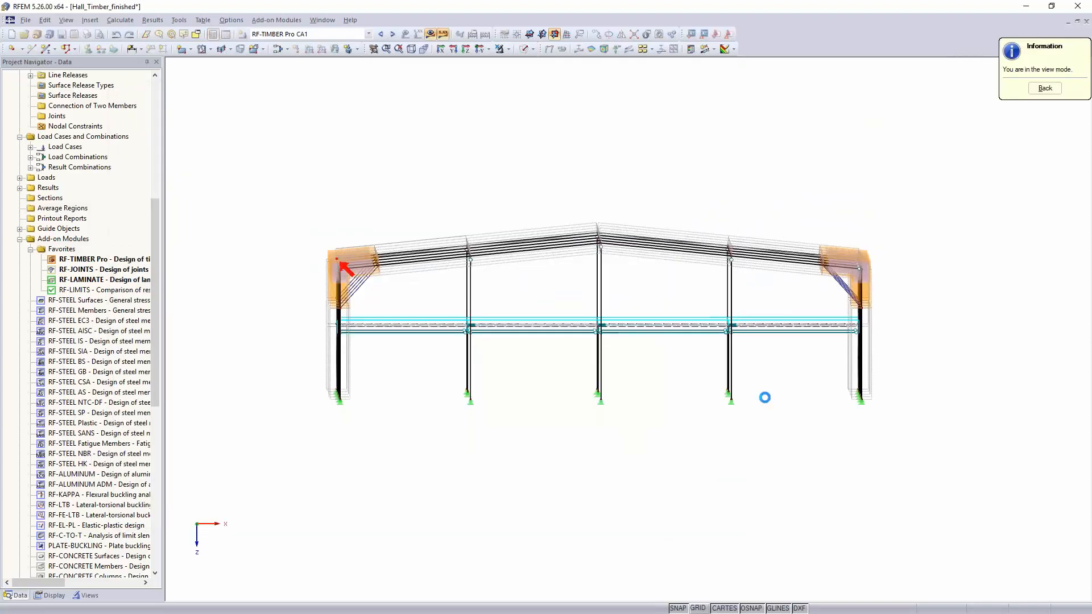
scroll(840, 278, up, 5)
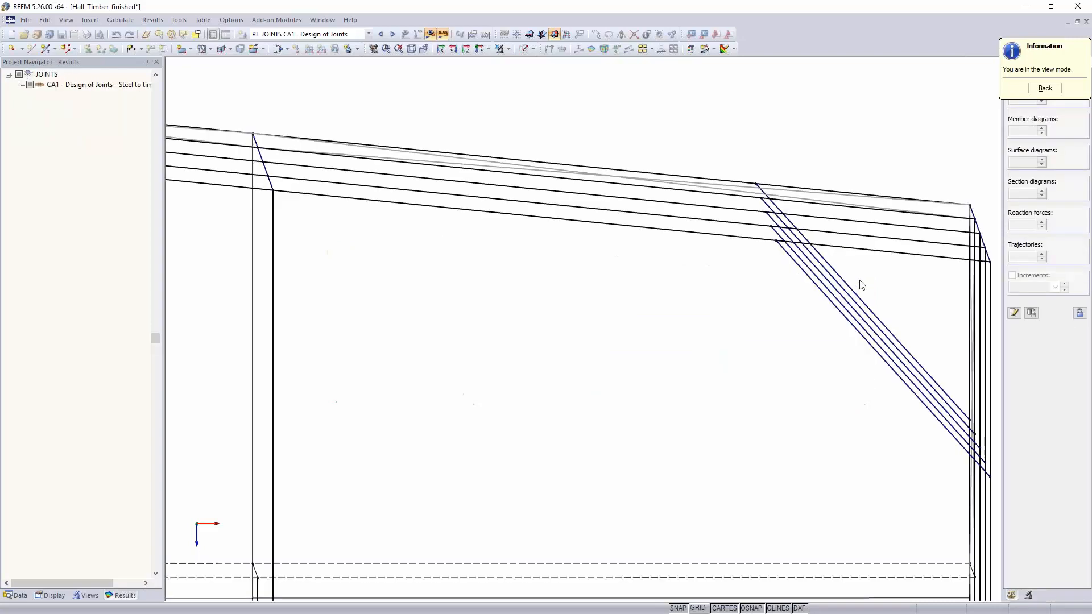
middle_drag(804, 288, 673, 375)
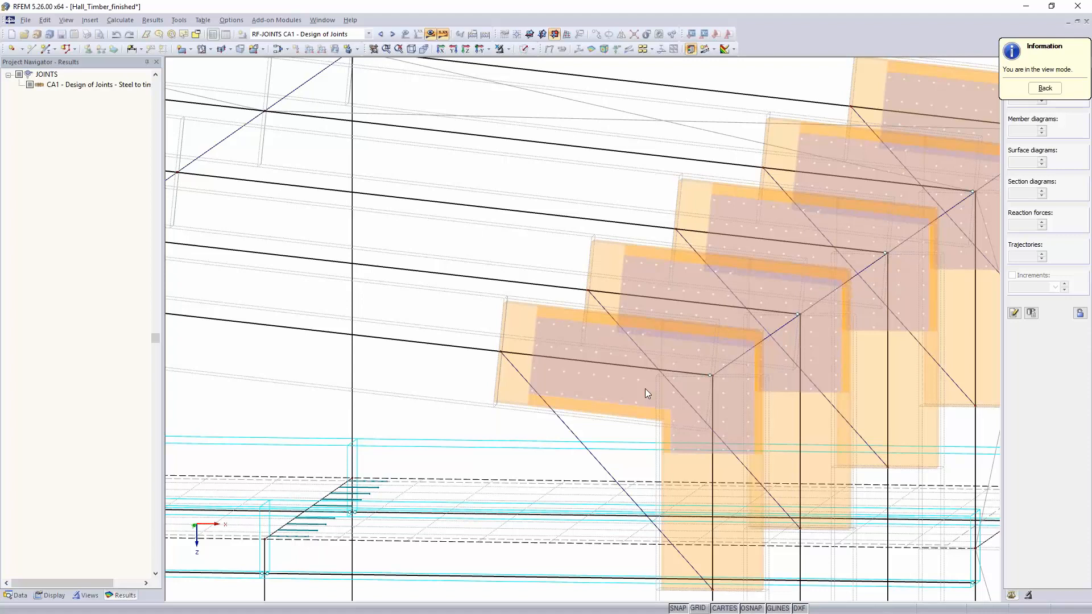
scroll(645, 388, down, 2)
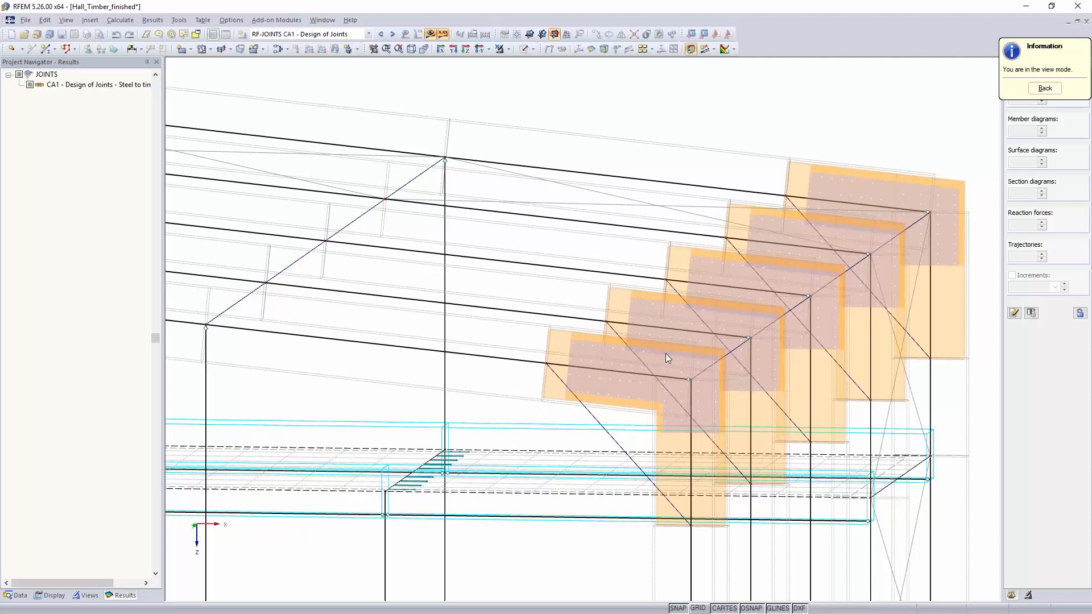
click(1045, 88)
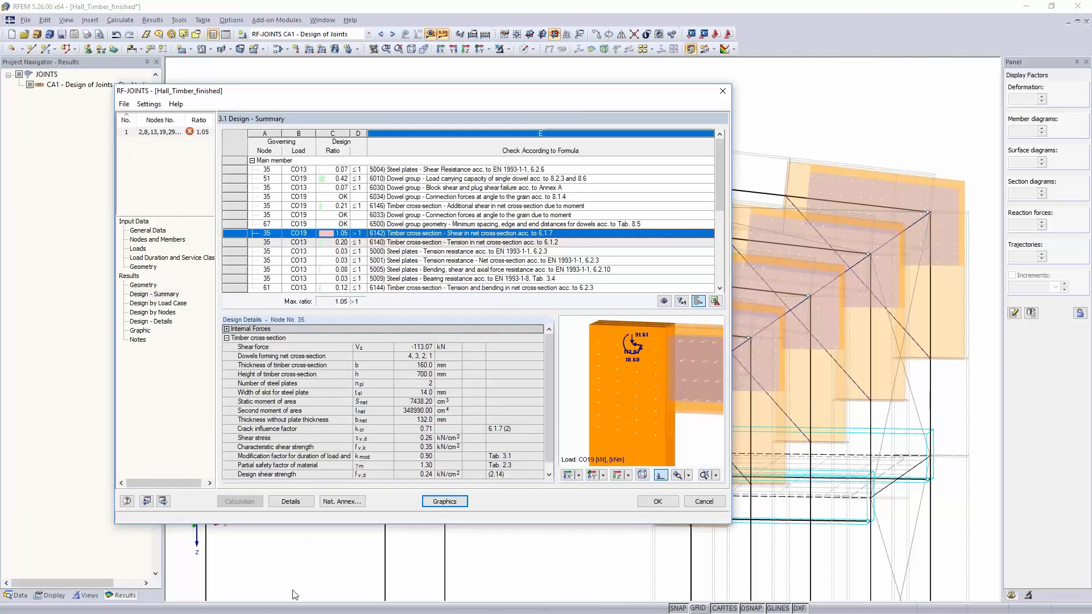
Generate the member eccentricities and the connection model (joint or hinge) in the structural model, and leave the joint design module
click(294, 502)
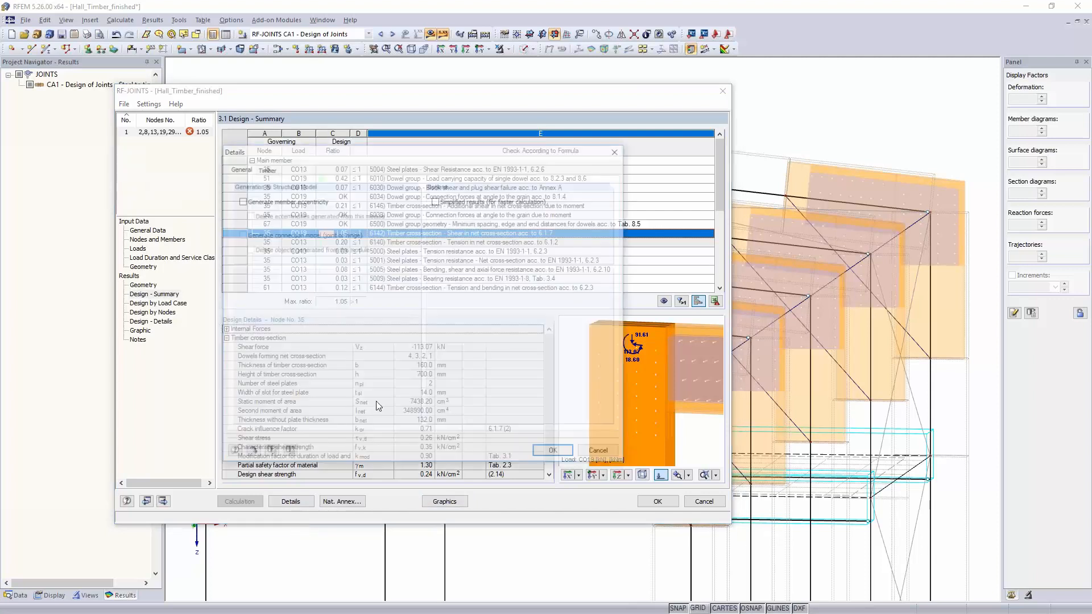
click(239, 201)
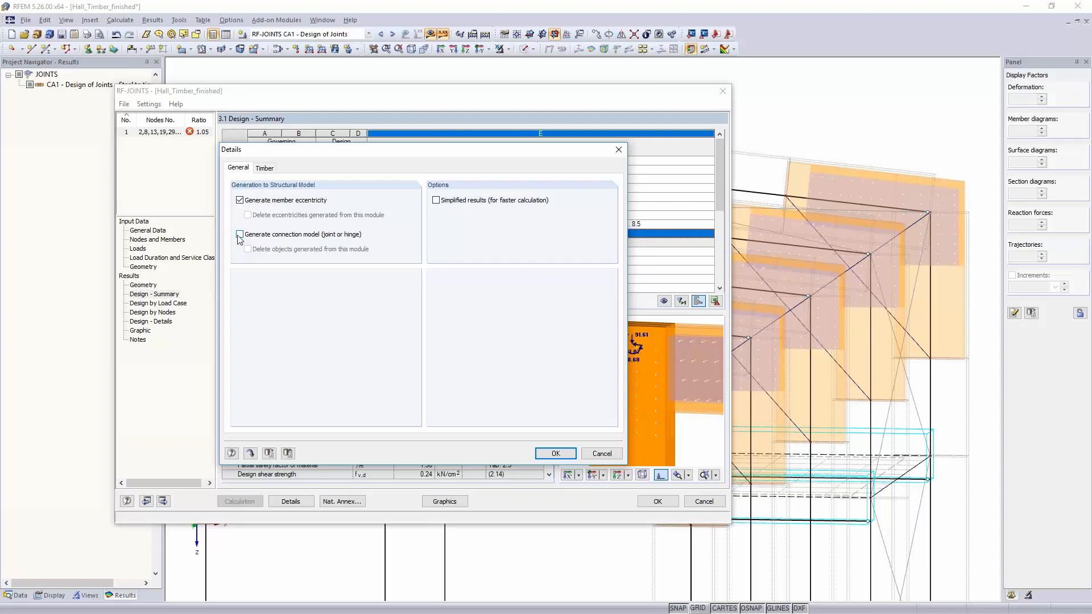
click(240, 235)
click(549, 453)
click(403, 331)
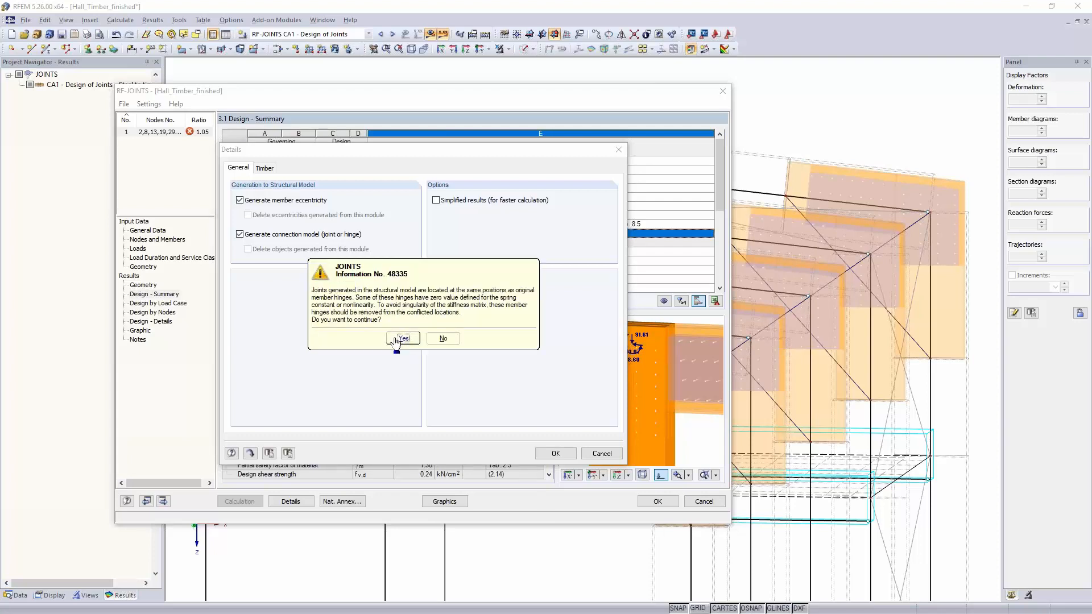
click(404, 338)
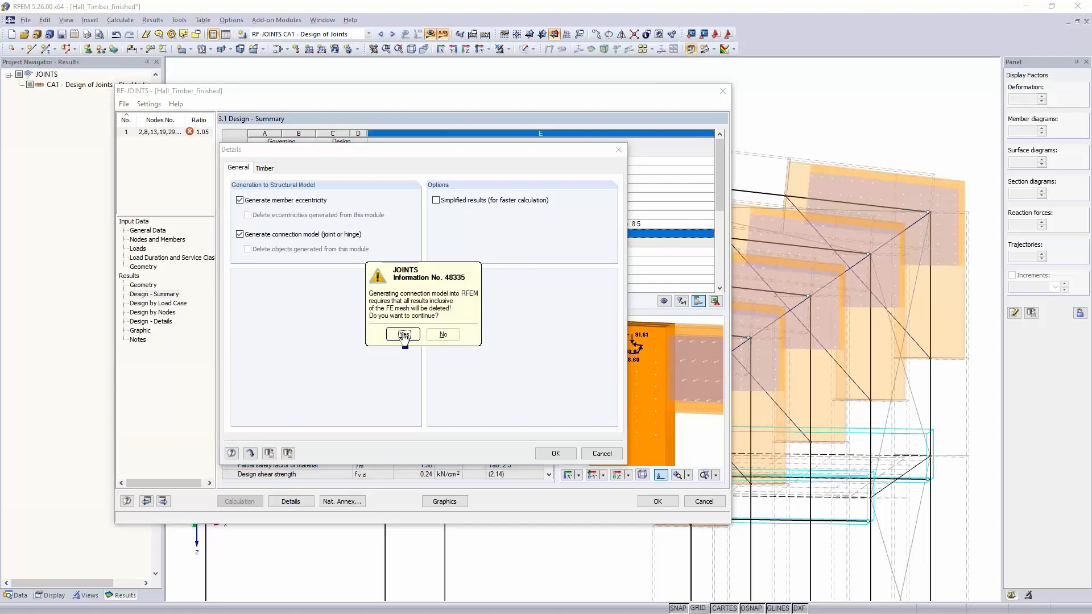
click(403, 335)
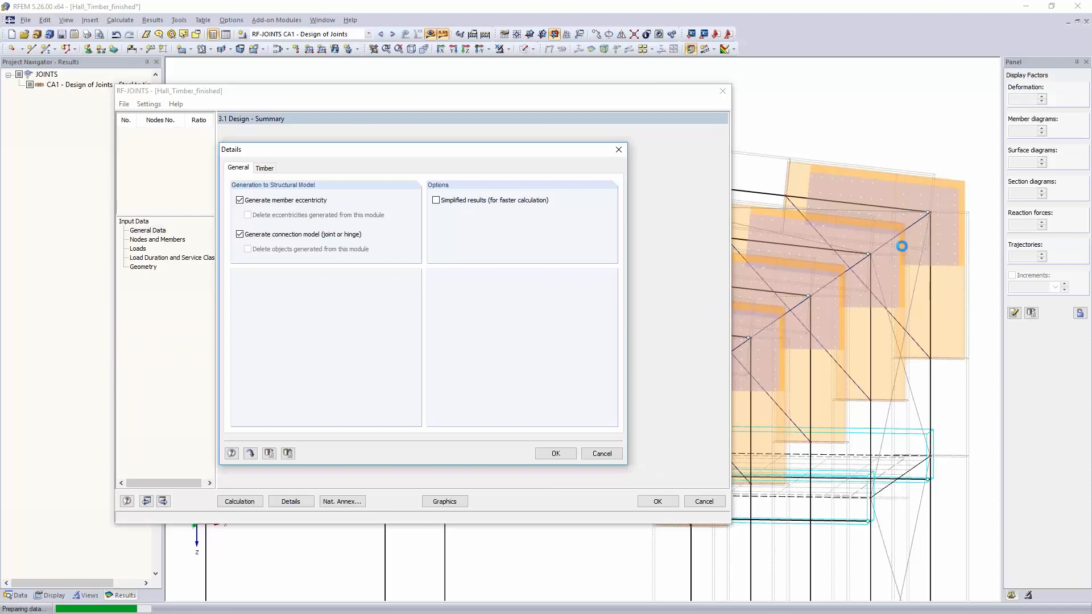
key(Return)
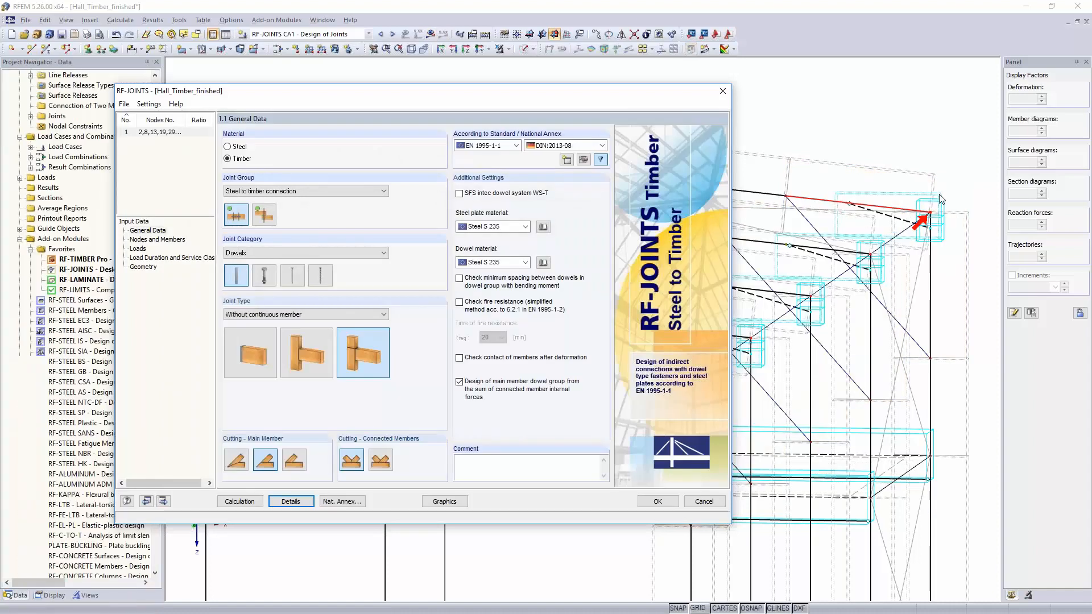
click(658, 502)
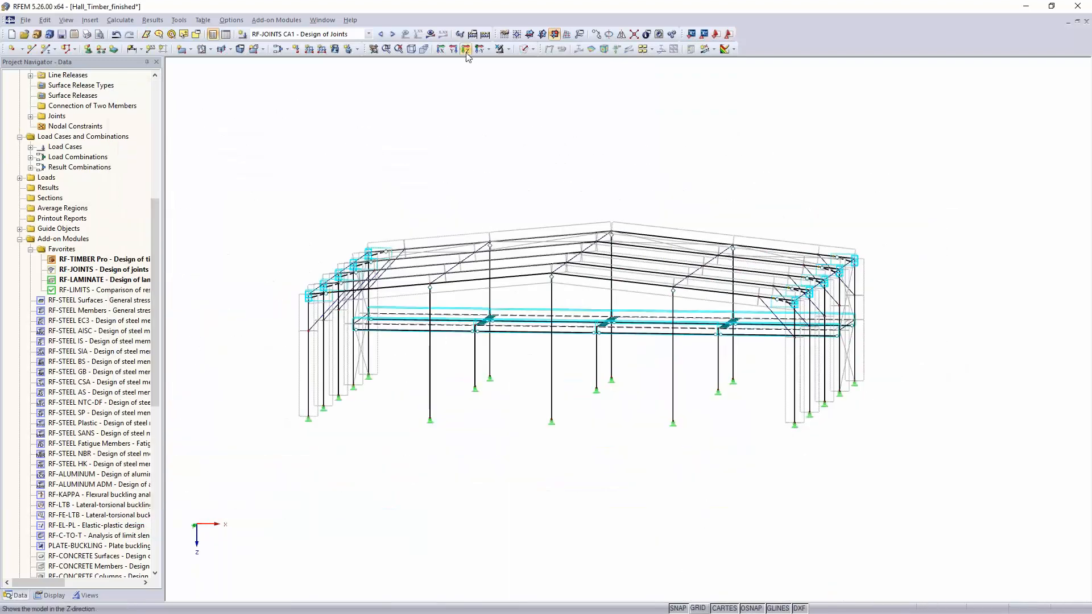
Isolate the middle transverse frame of the hall using visibility by selected objects, and show it in elevation along the Y-axis
click(466, 49)
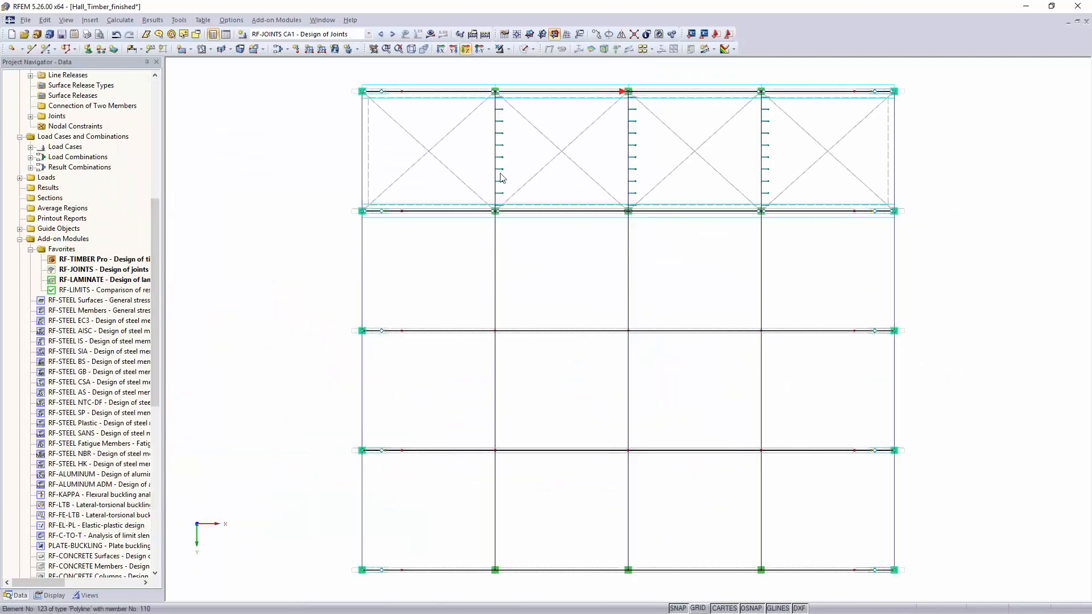
drag(330, 300, 950, 365)
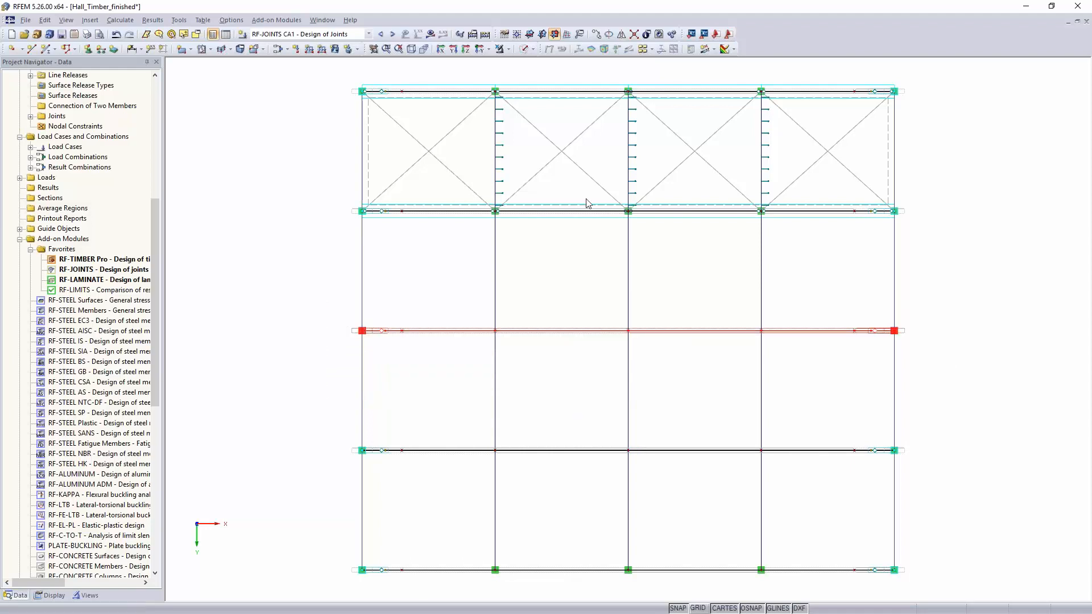
click(508, 50)
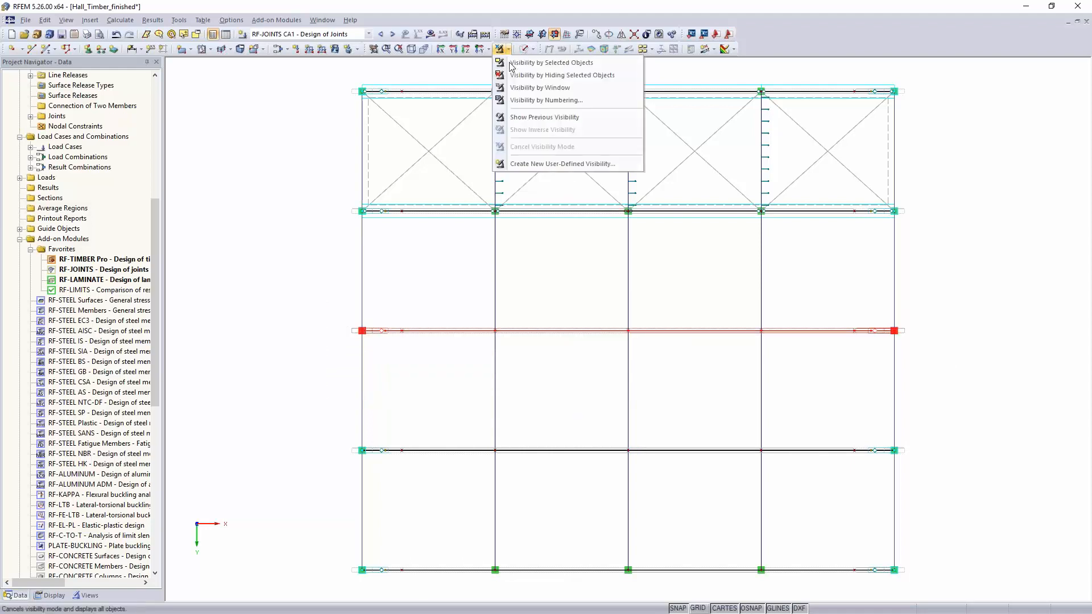
click(511, 63)
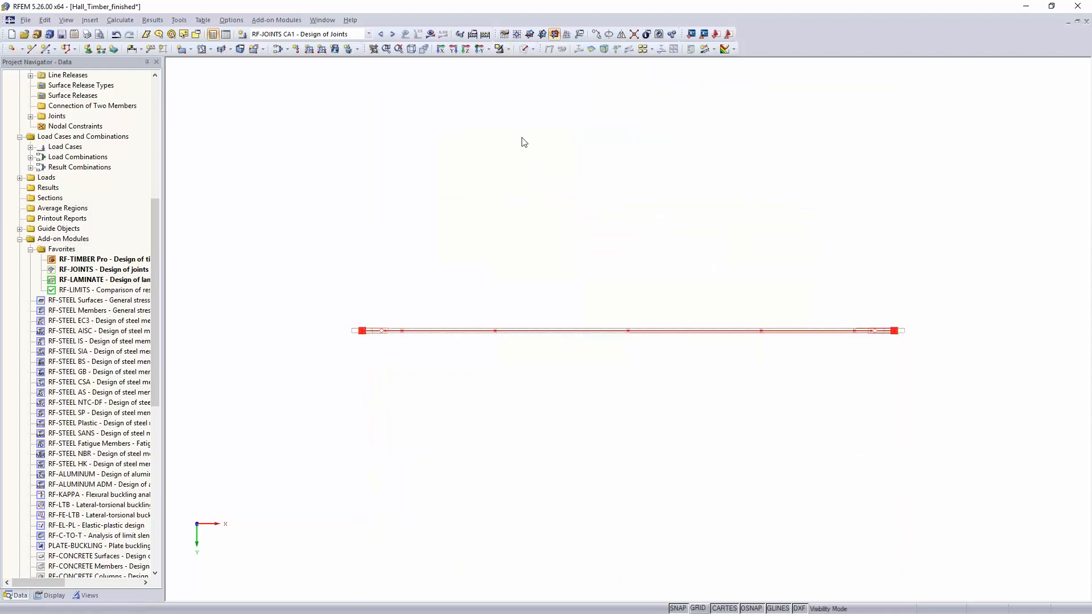
click(465, 49)
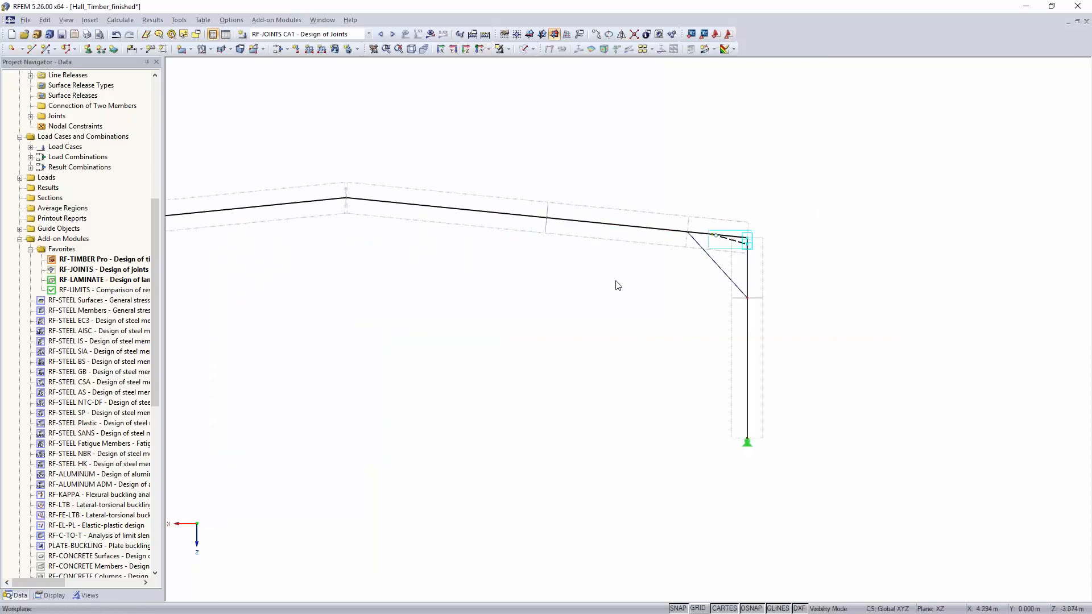
Calculate load combination CO13 and show its results on the isolated frame
click(325, 36)
scroll(312, 121, up, 5)
scroll(312, 120, up, 20)
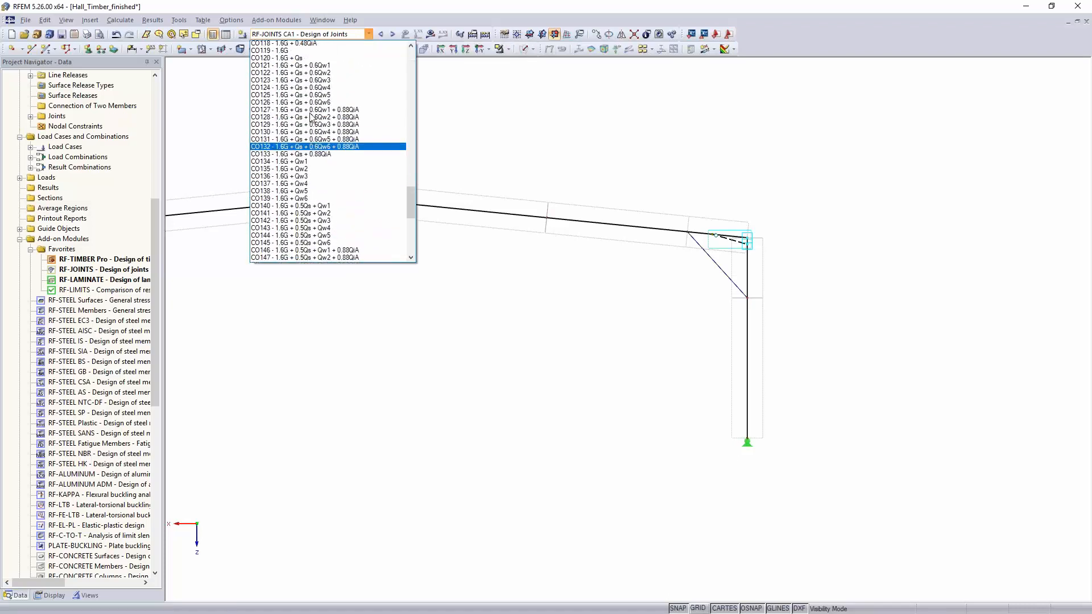
scroll(308, 114, up, 15)
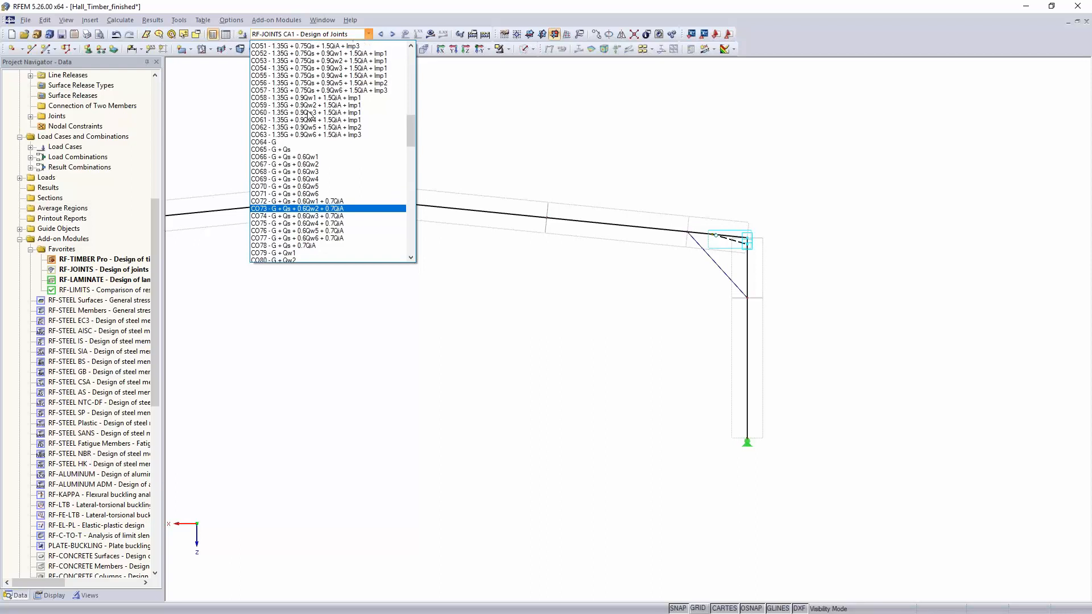
scroll(306, 115, up, 4)
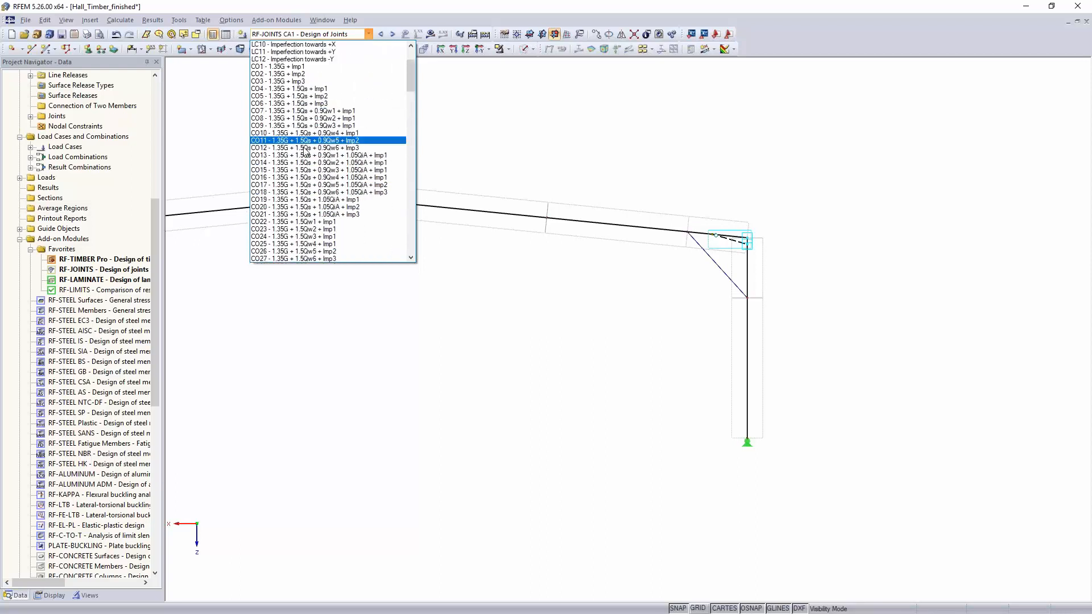
click(303, 157)
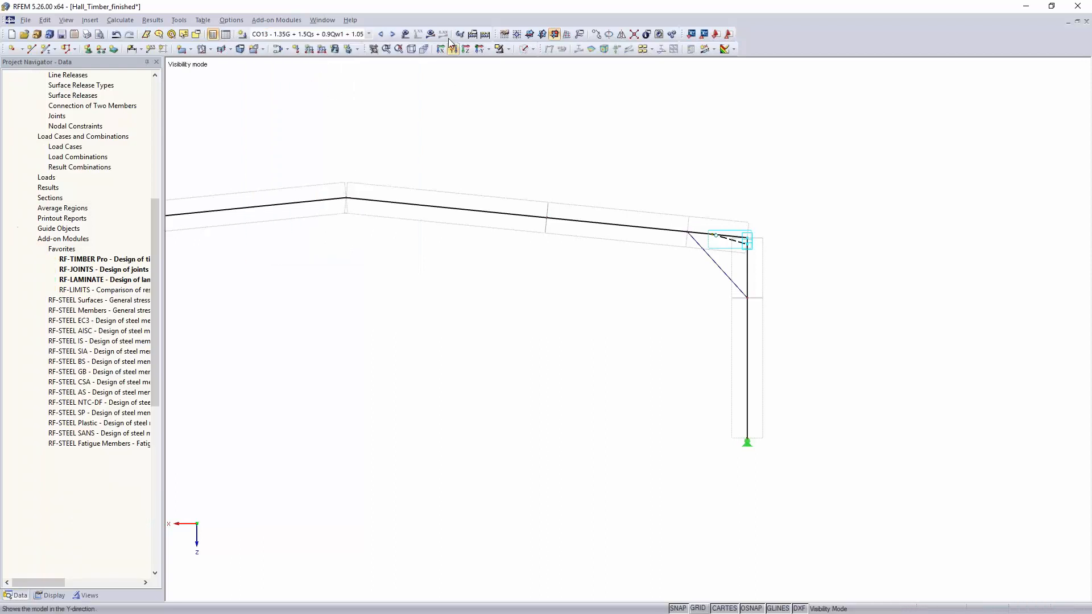
click(526, 329)
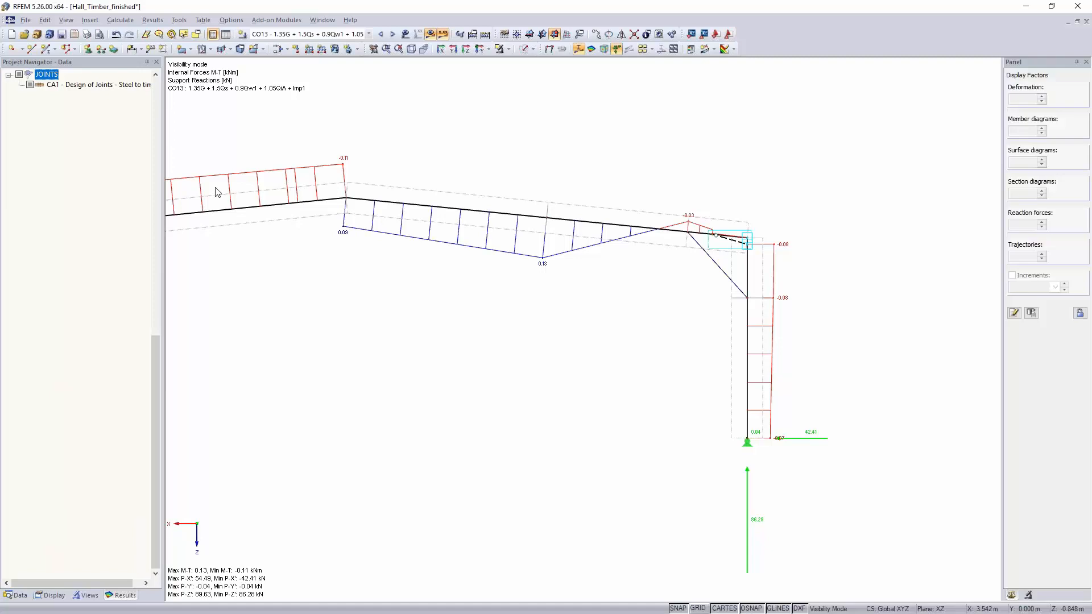
Display the global deformations u of the frame and examine the deformed shape around the generated corner joint
drag(154, 423, 158, 166)
click(20, 77)
click(19, 75)
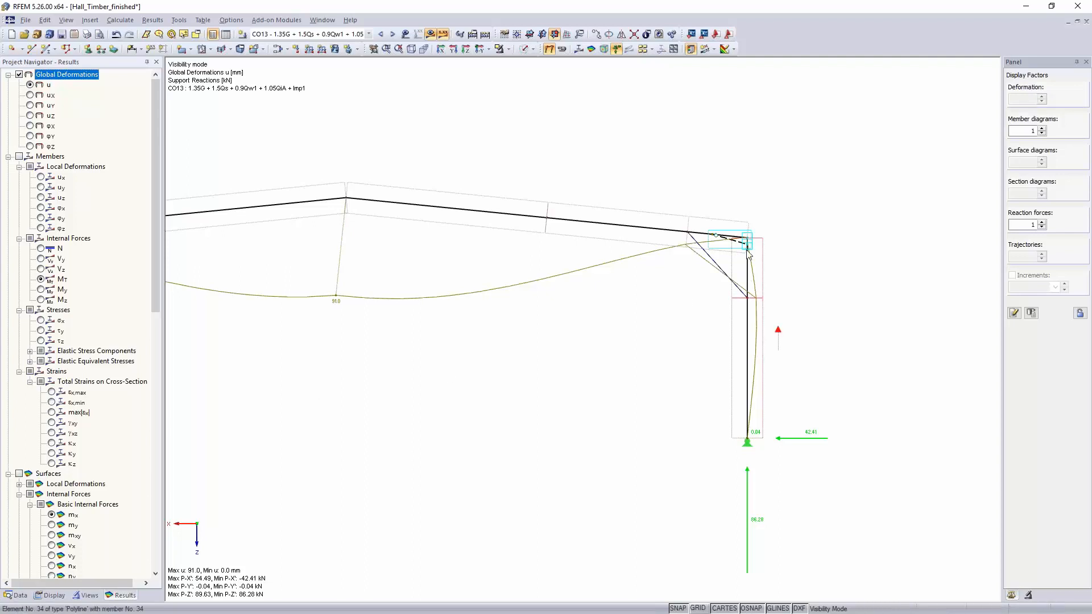
scroll(738, 245, up, 1)
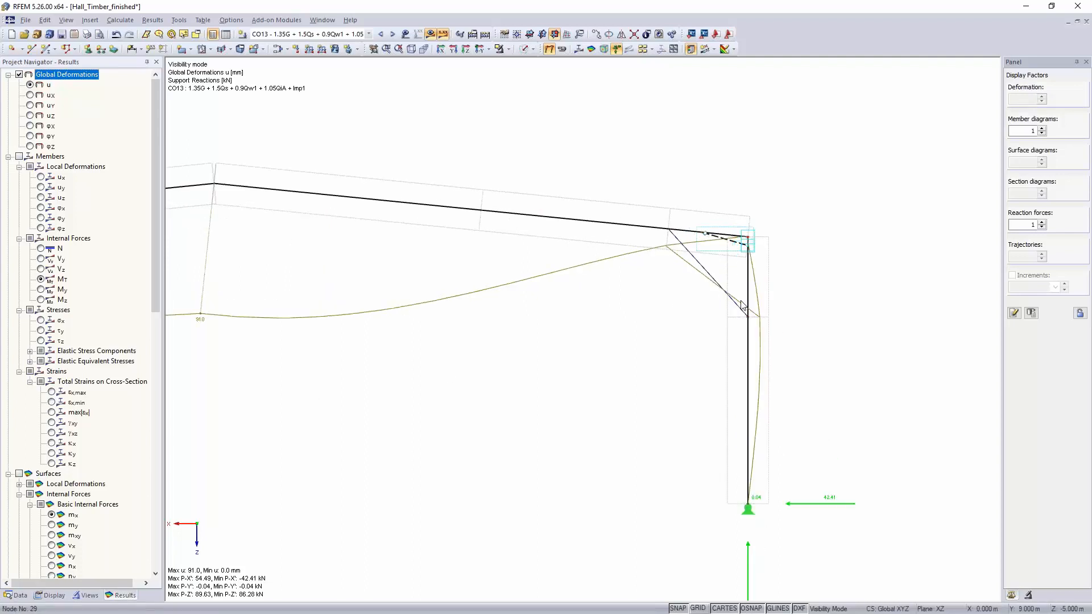
scroll(739, 245, up, 6)
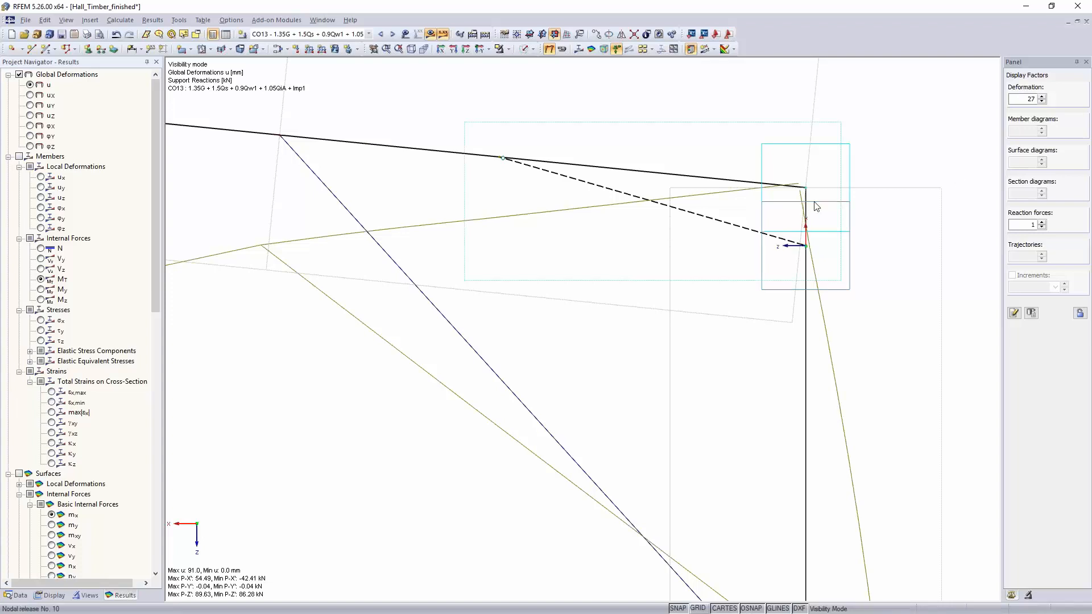
scroll(810, 189, up, 1)
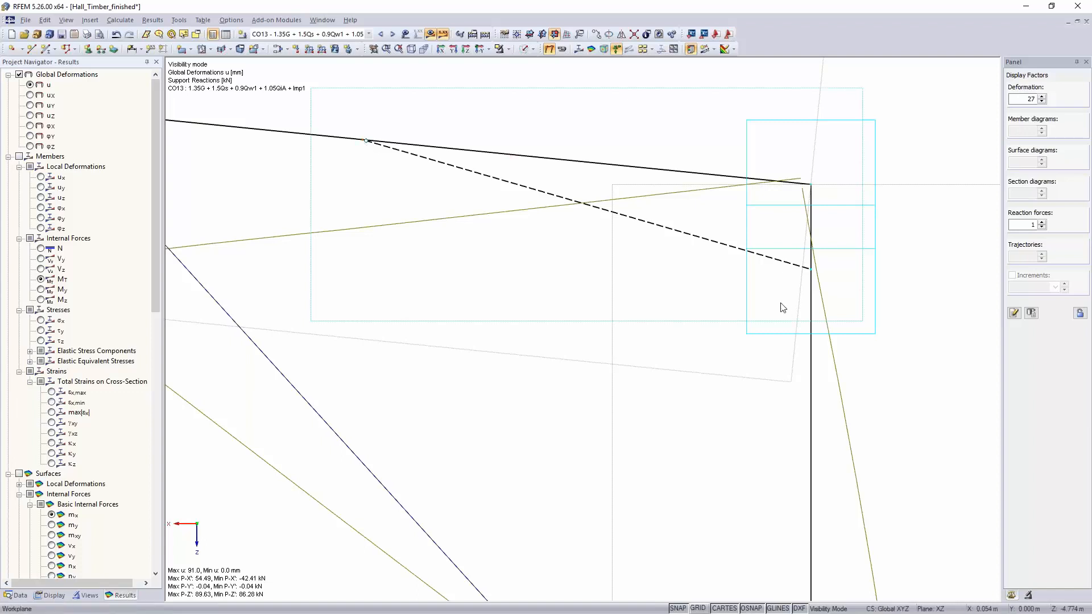
scroll(782, 308, down, 5)
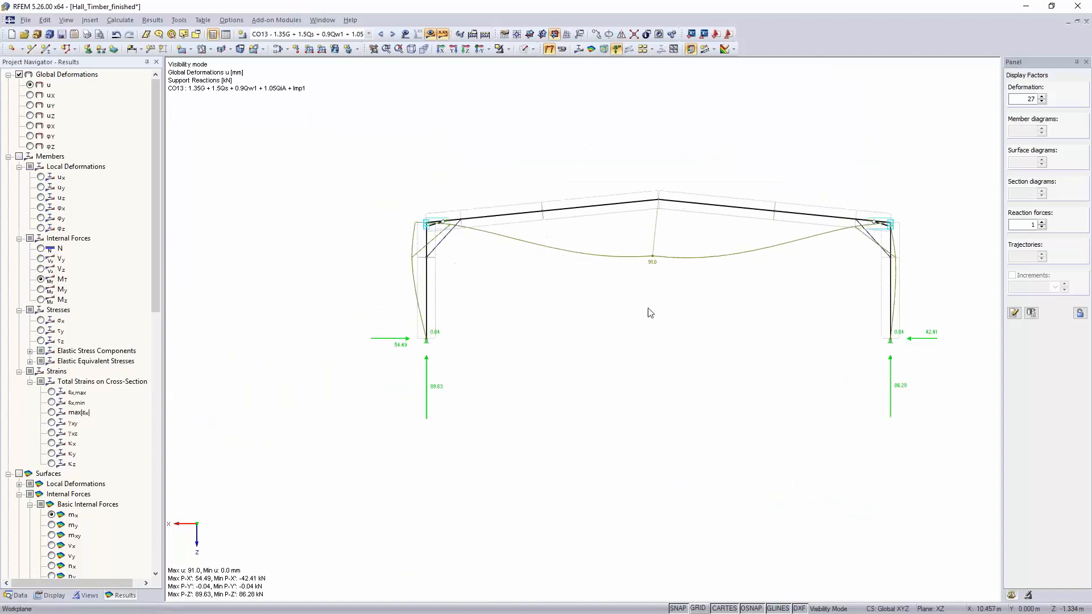
scroll(650, 312, up, 1)
Reopen the RF-JOINTS geometry input and set the number of steel plates to 1
click(20, 596)
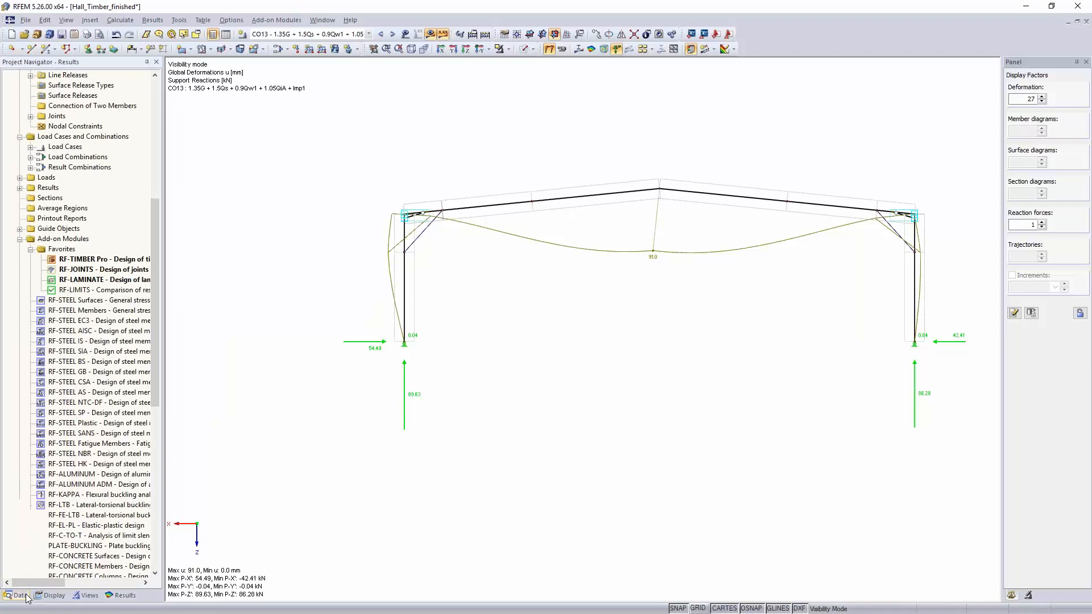
double_click(94, 270)
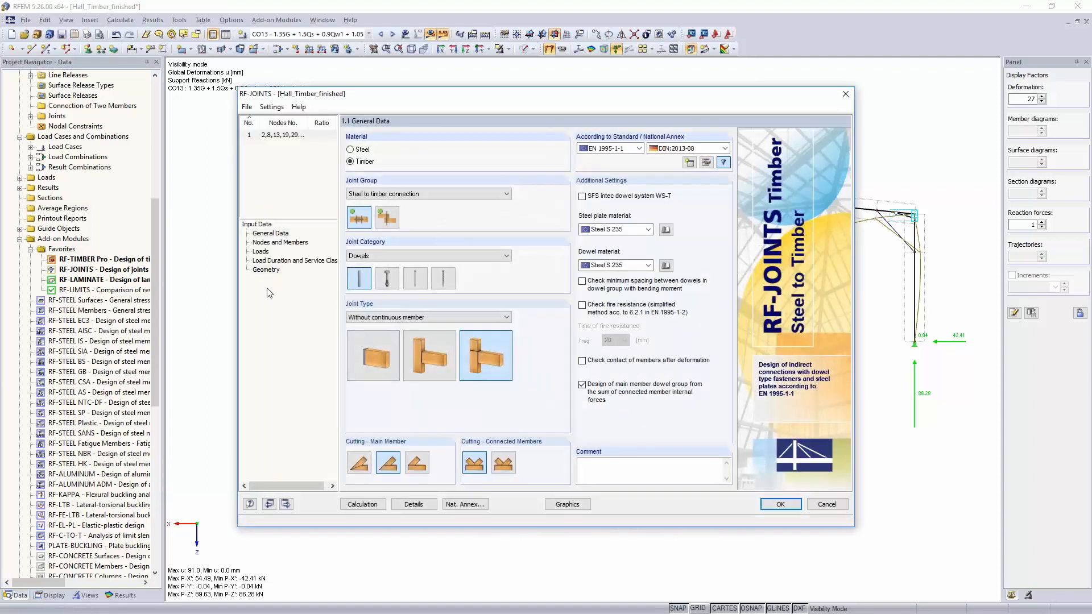
click(266, 269)
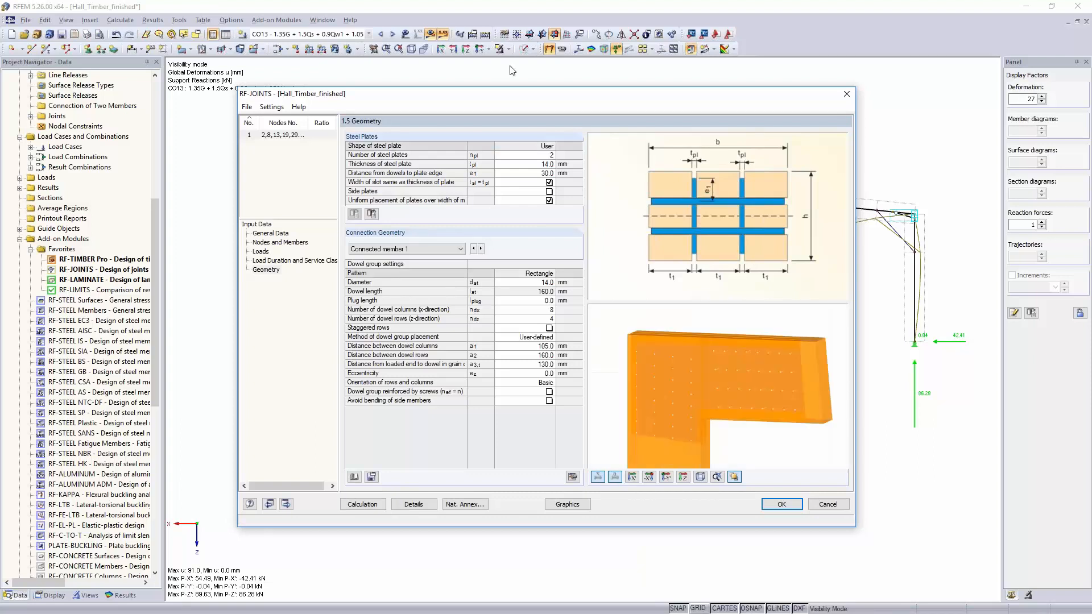
click(527, 155)
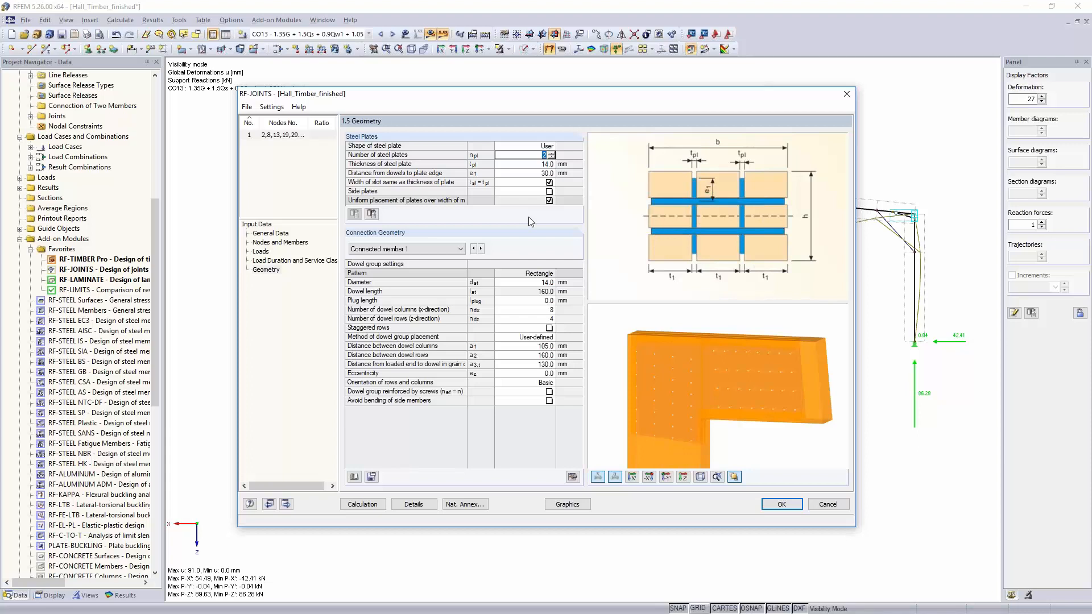
text(1)
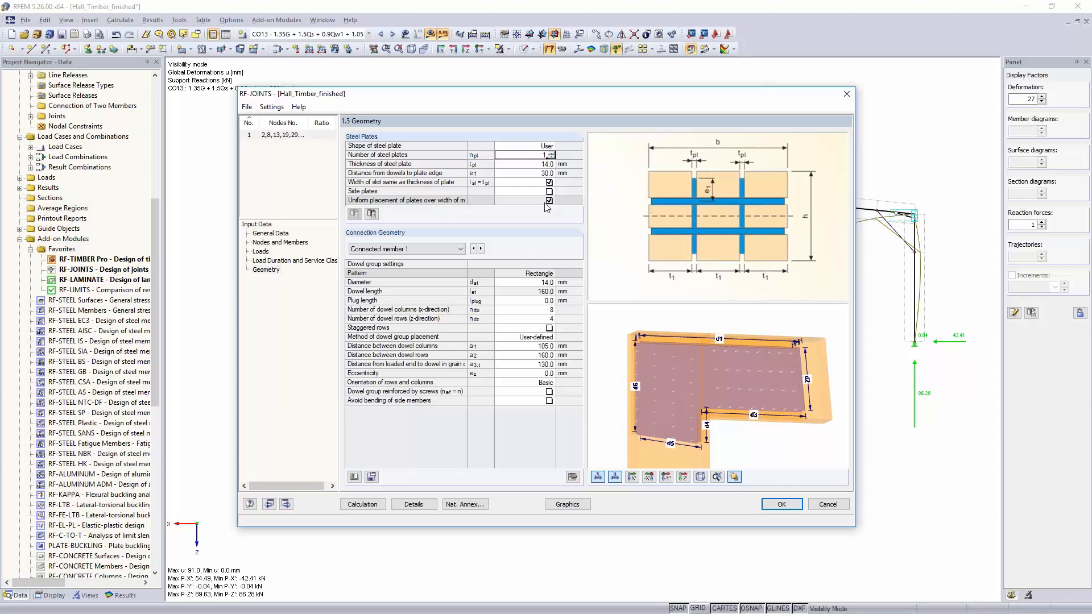
click(526, 164)
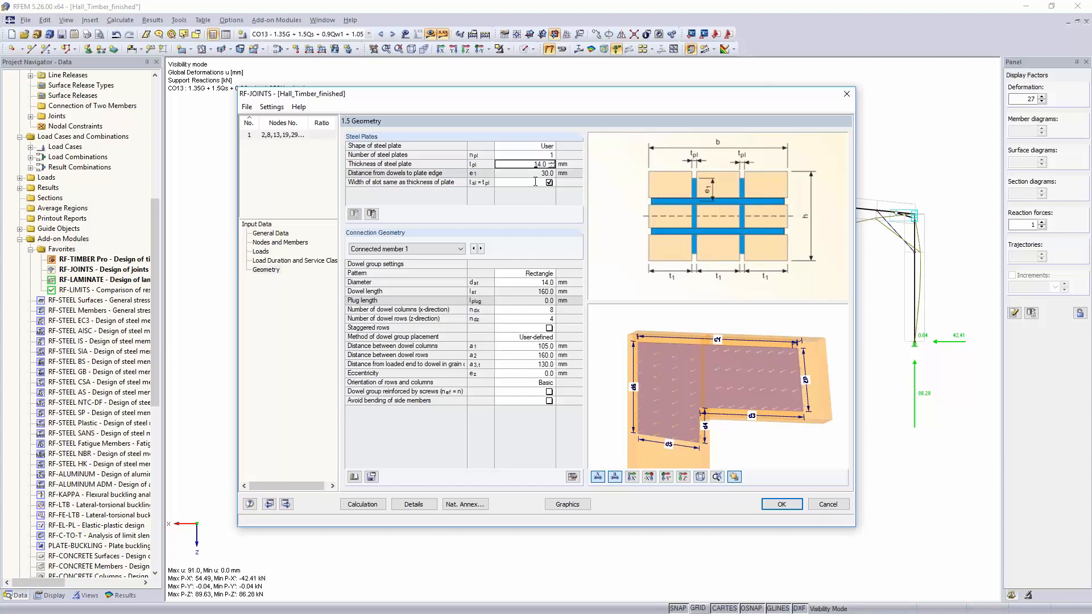
Set the dowel diameter to 18 mm for both connected member 1 and the main member
click(538, 282)
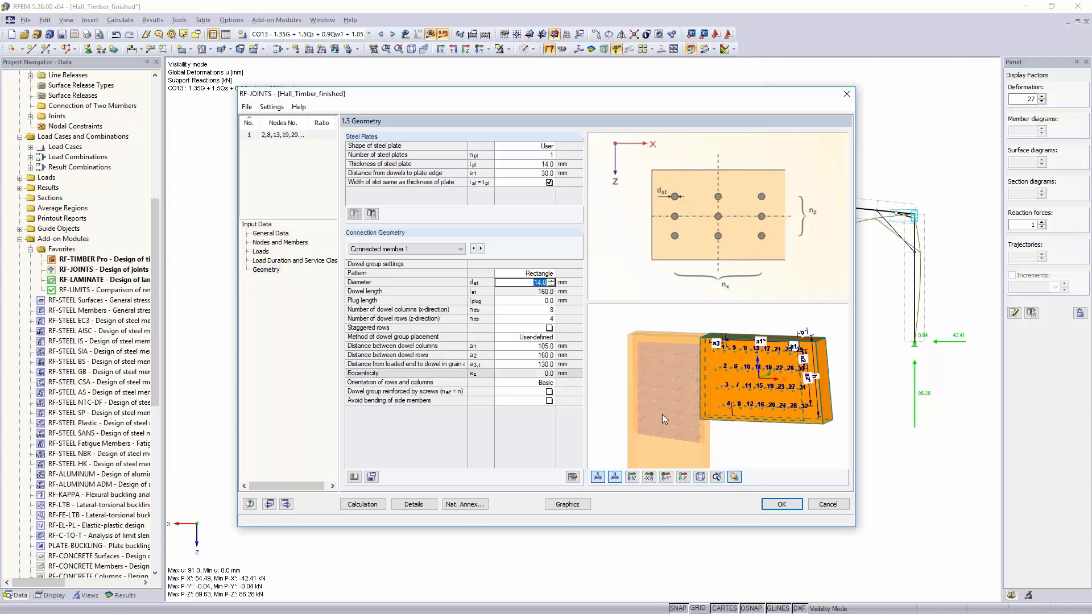
text(18)
key(Return)
click(473, 249)
click(535, 282)
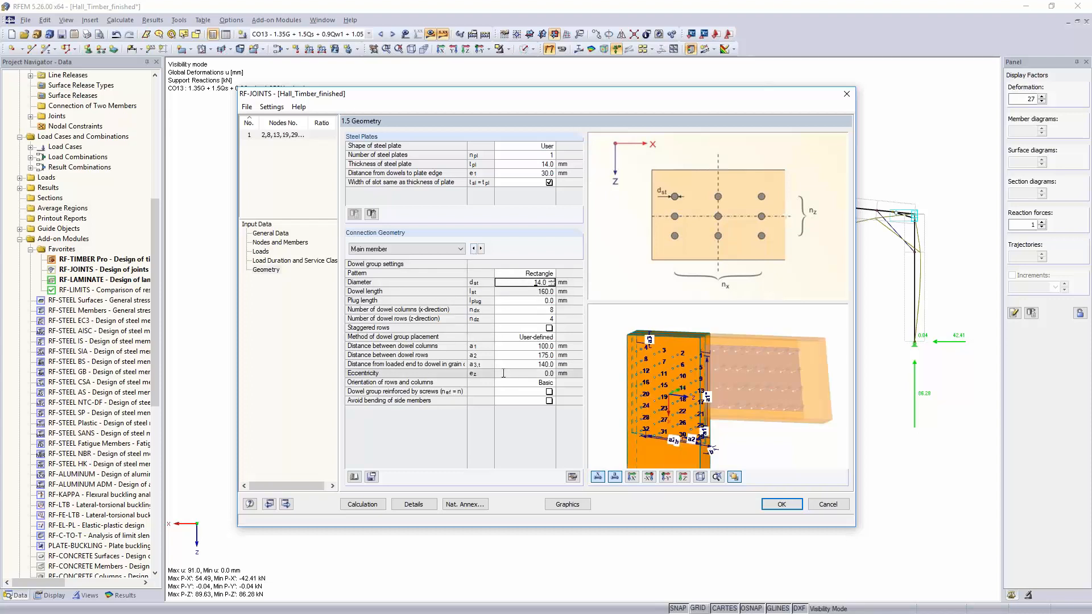
key(Return)
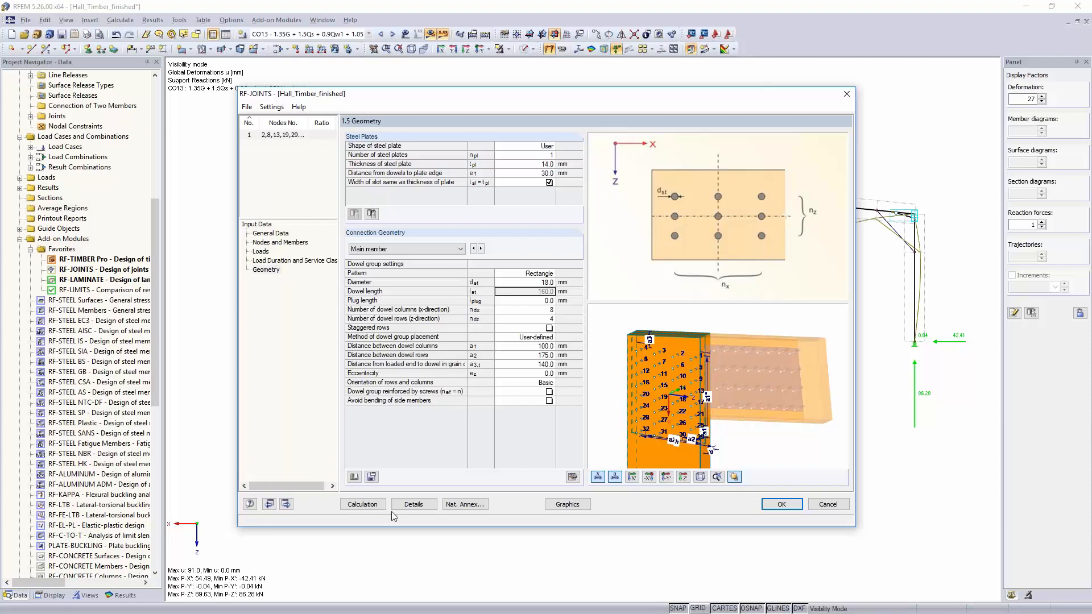
Recalculate the joint design and examine the main member's single dowel capacity check and steel plate bending, shear and axial force check
click(363, 504)
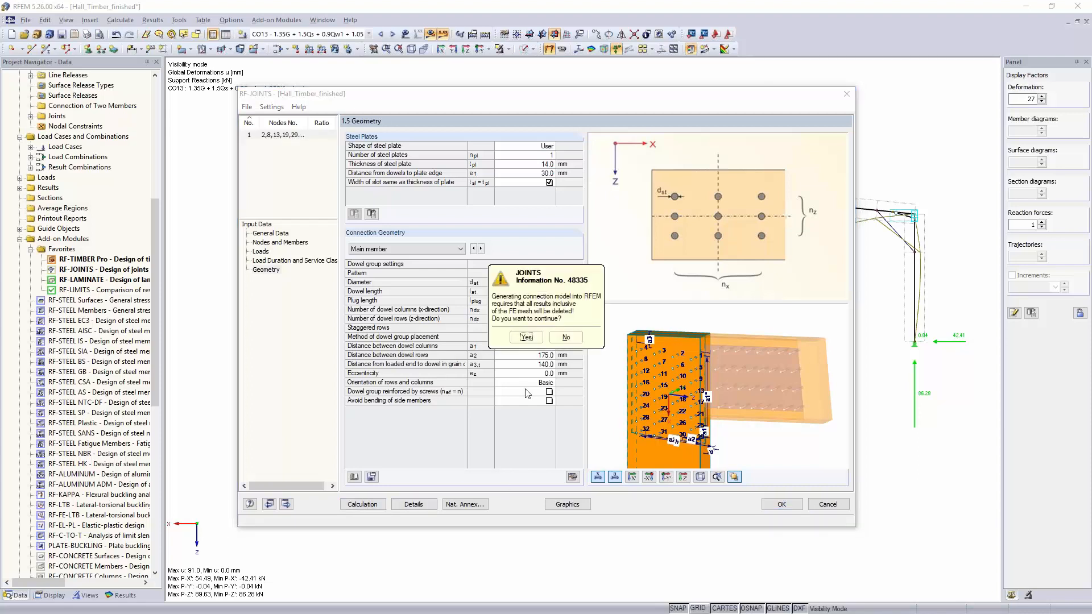
click(527, 338)
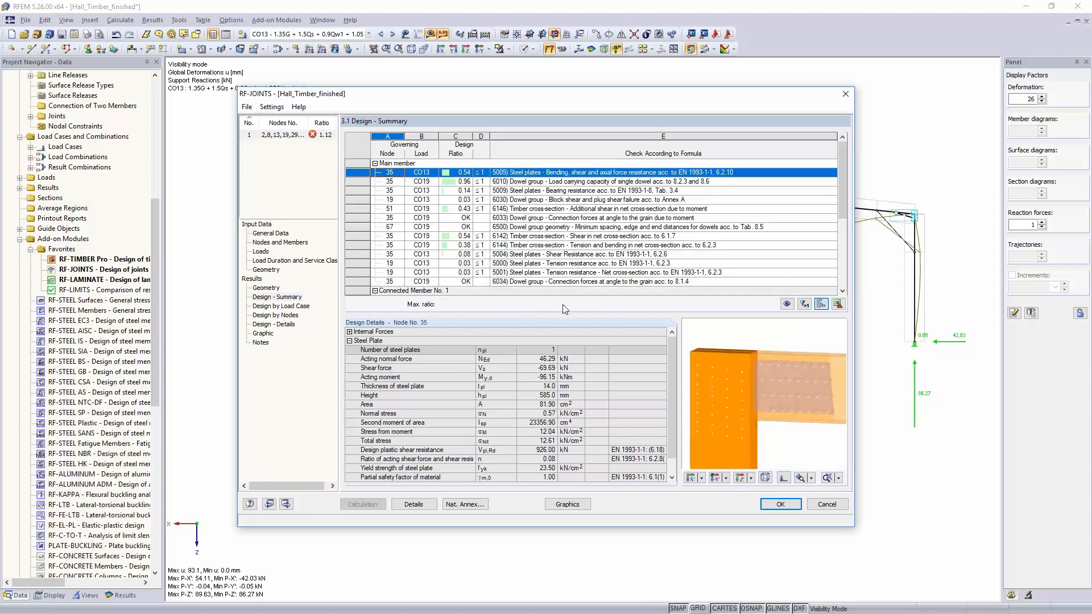
click(508, 182)
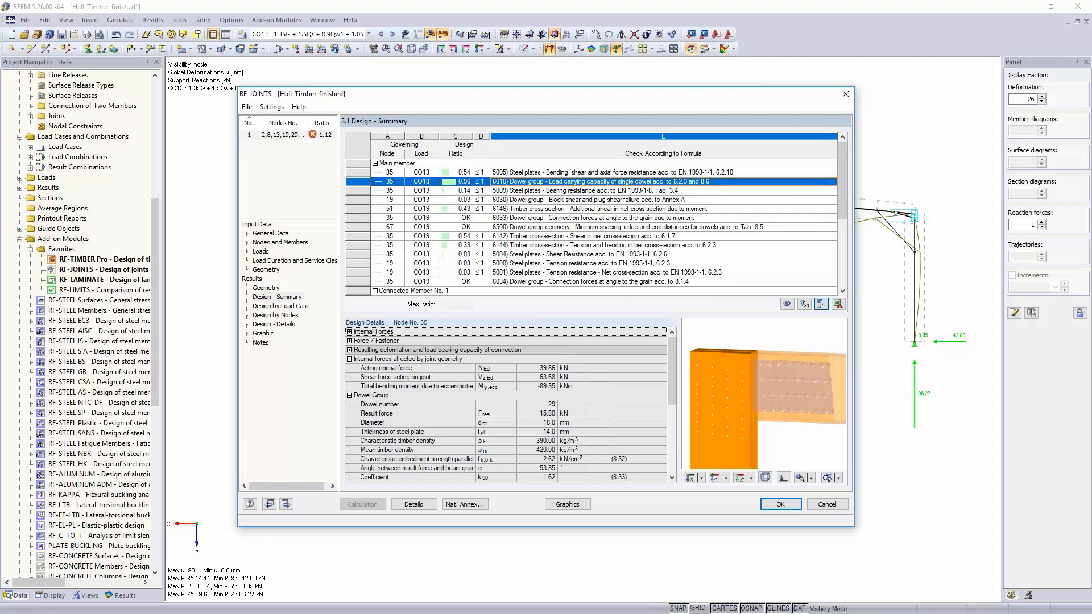
click(463, 173)
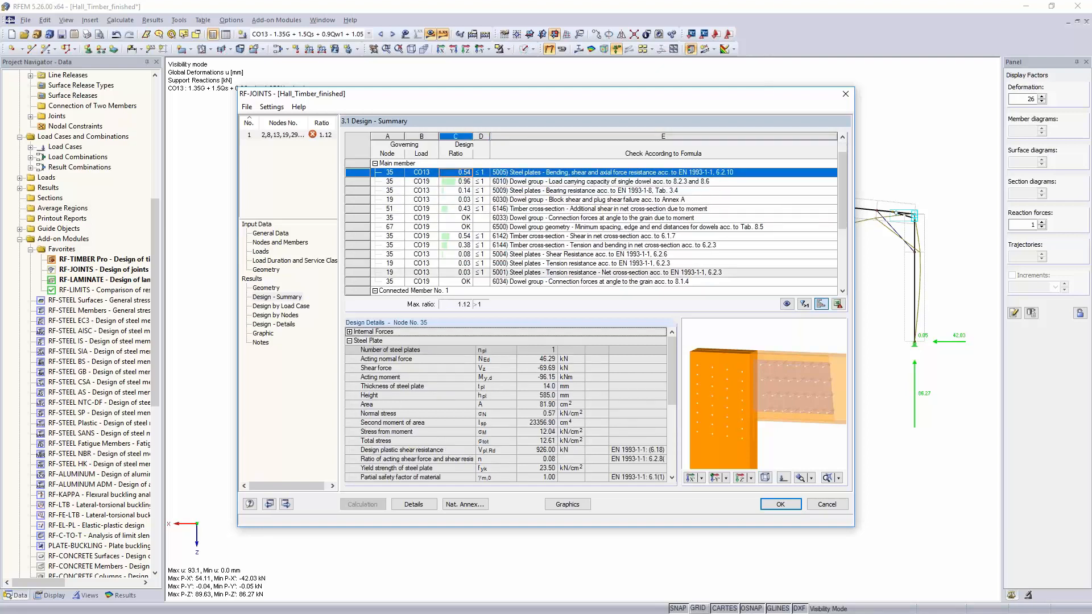
Examine the main member's net cross-section shear check and connected member 1's single dowel load capacity check
scroll(542, 273, down, 2)
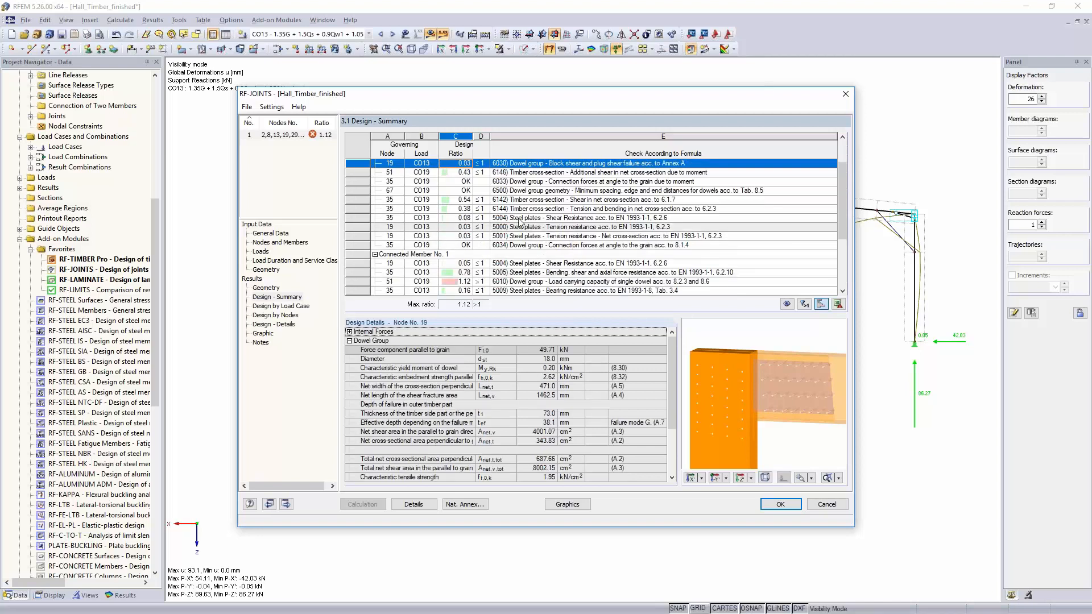
click(530, 202)
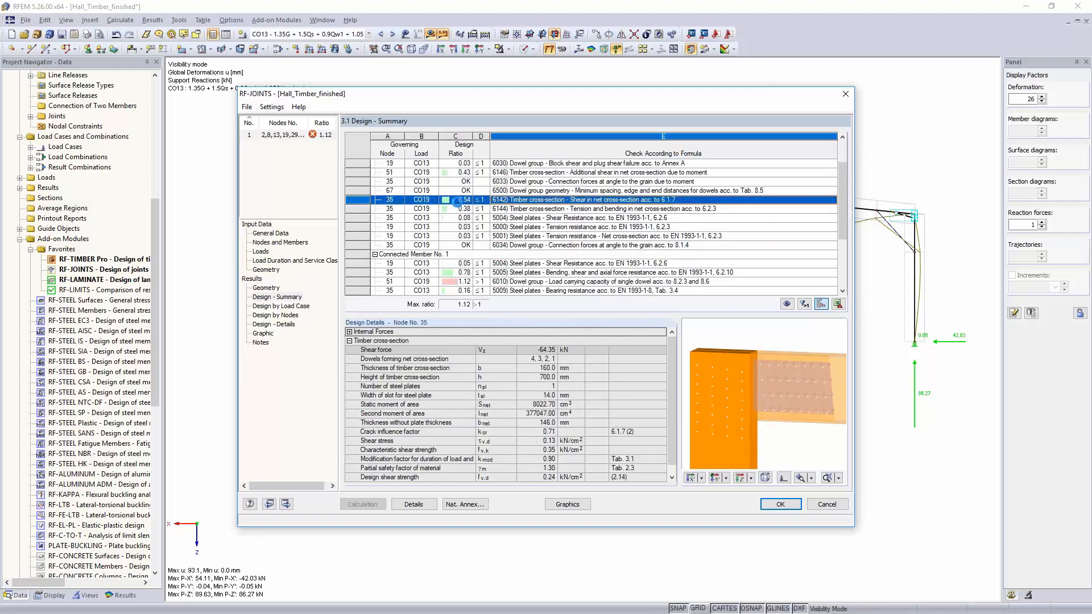
click(525, 282)
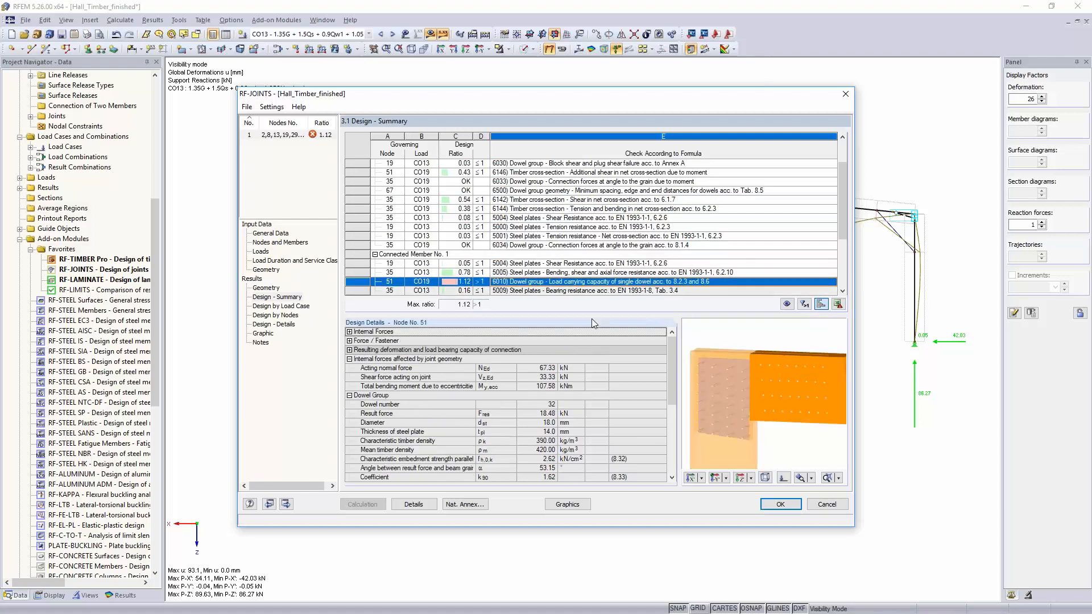
Enable screw reinforcement of connected member 1's dowel group, discarding the existing results, and specify the reinforcement parameters manually
click(266, 270)
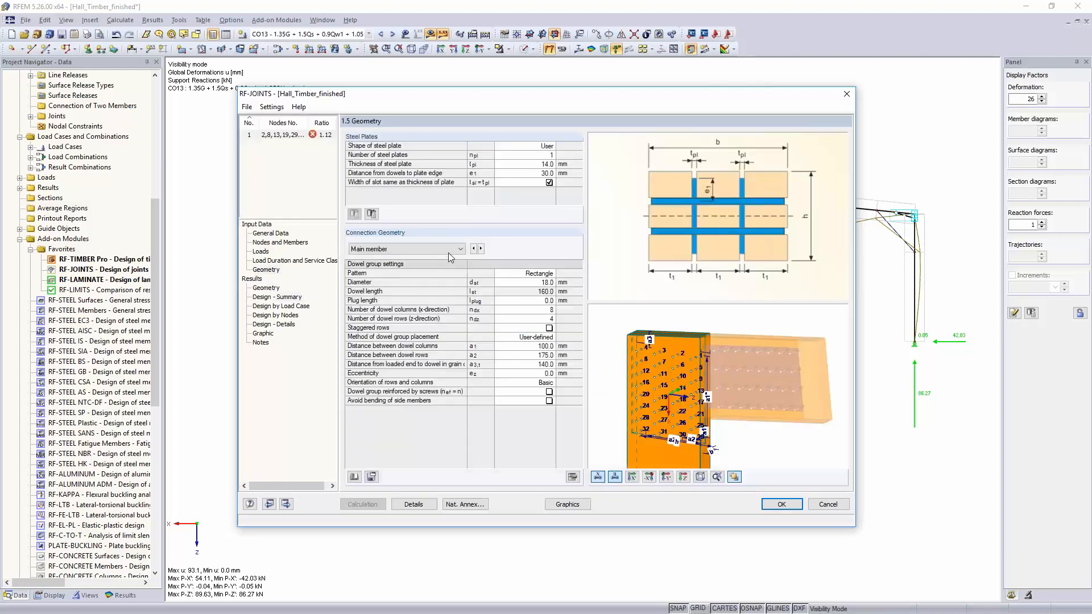
click(481, 250)
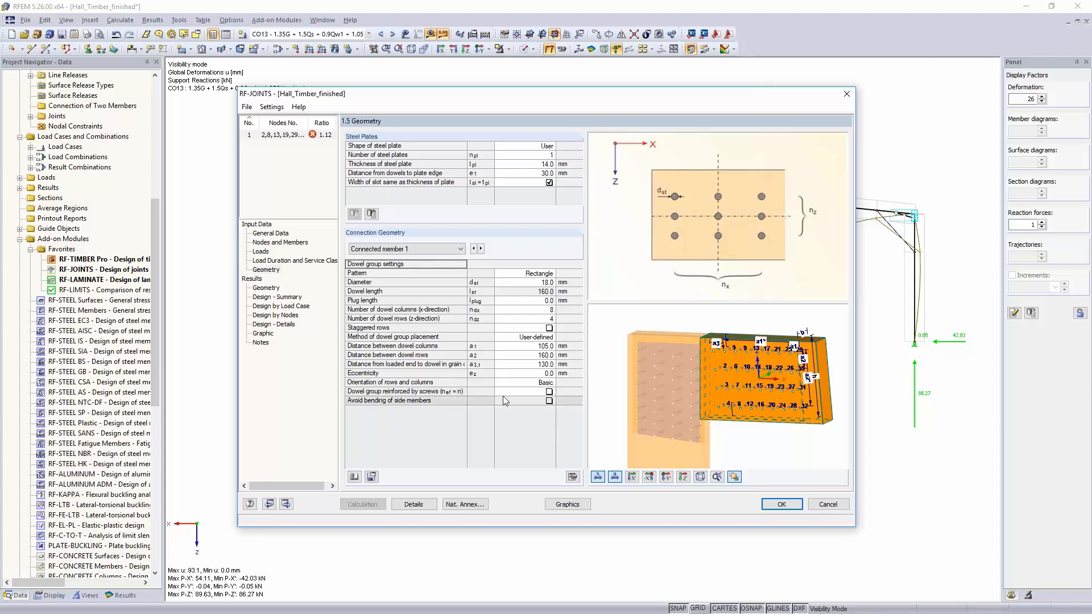
click(551, 394)
click(549, 392)
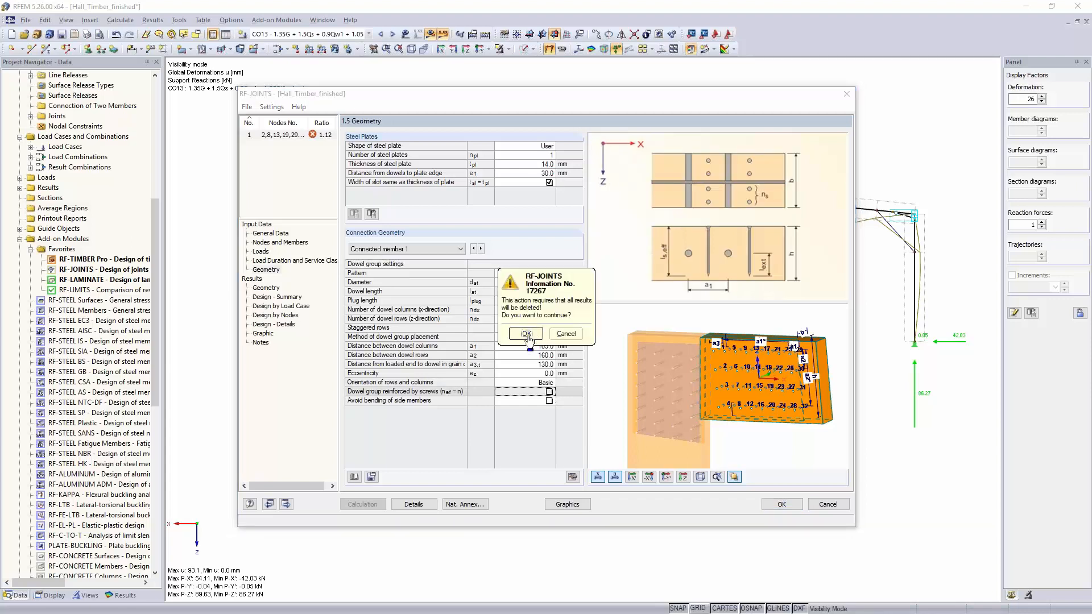
click(526, 347)
scroll(519, 439, down, 1)
click(536, 374)
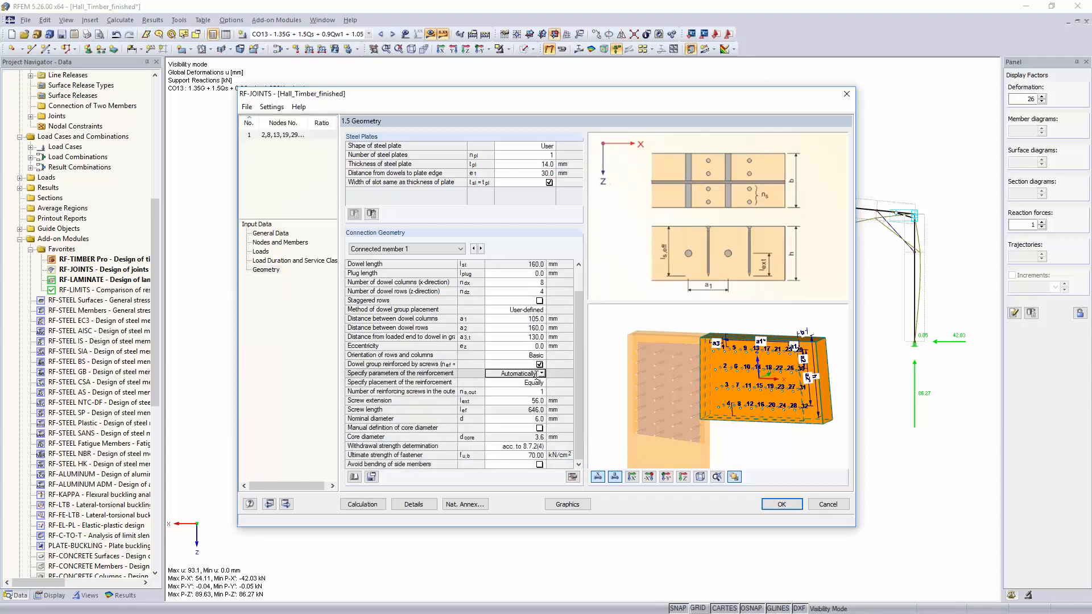
click(543, 375)
click(514, 391)
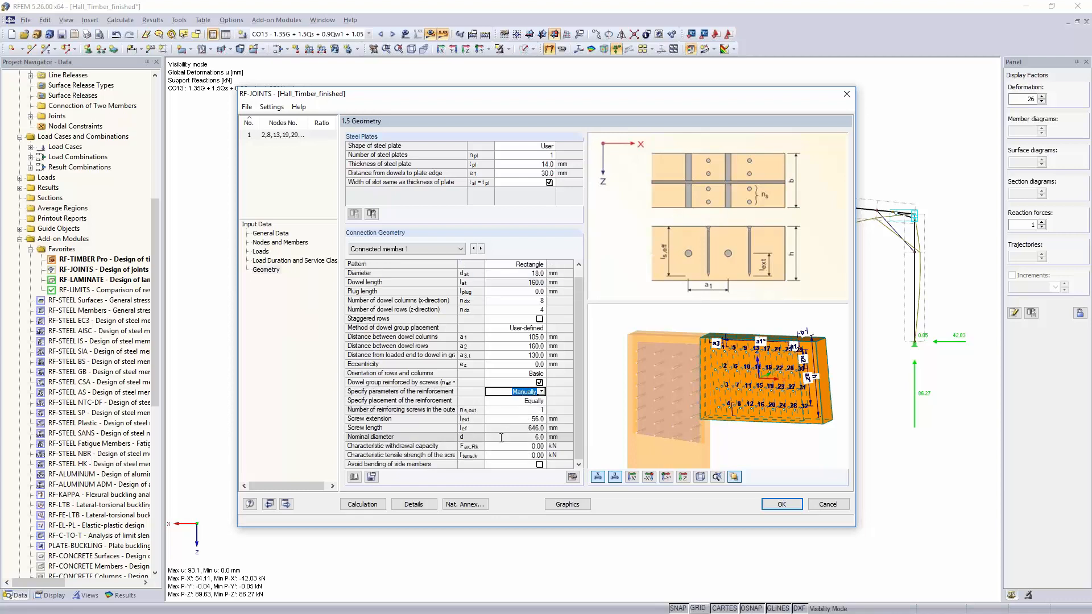
Set the reinforcing screws' extension to 10 mm, length to 600 mm, and characteristic withdrawal capacity and tensile strength to 12.5 kN each
click(514, 418)
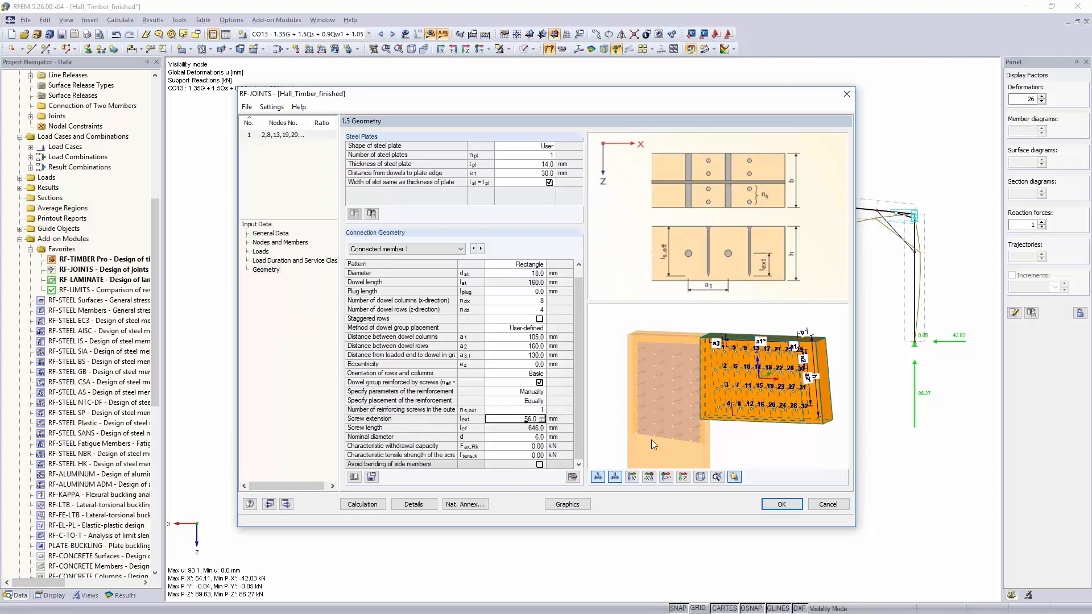
scroll(757, 343, up, 5)
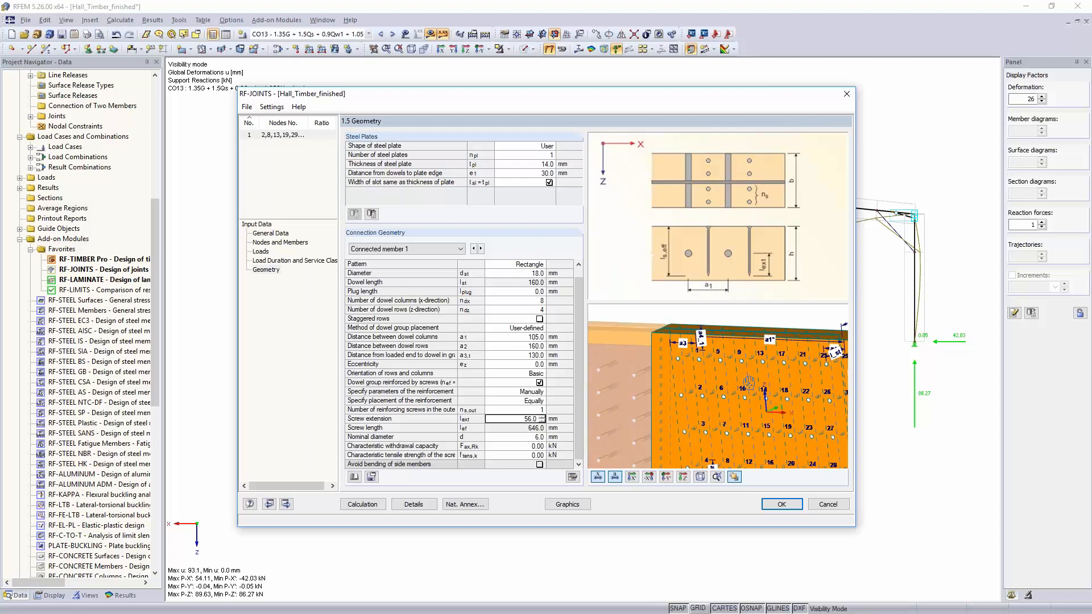
scroll(726, 330, down, 1)
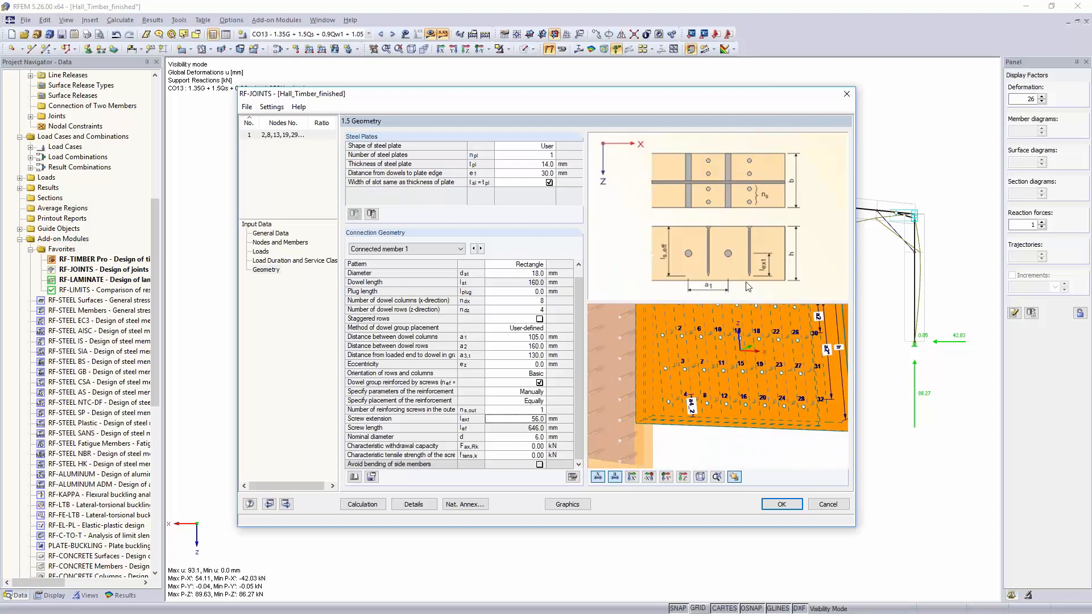
click(513, 419)
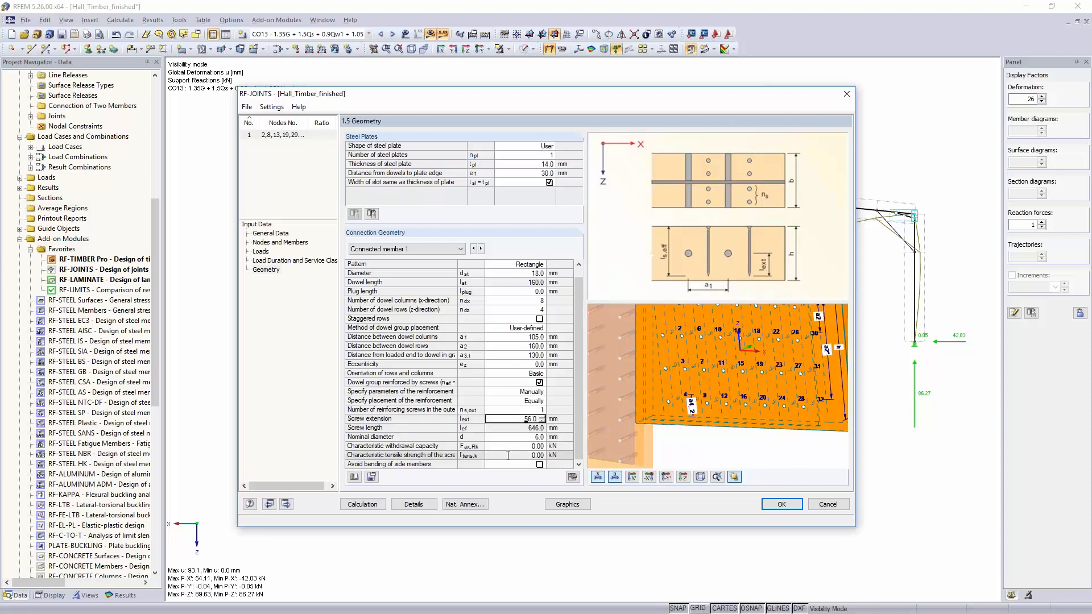
key(Return)
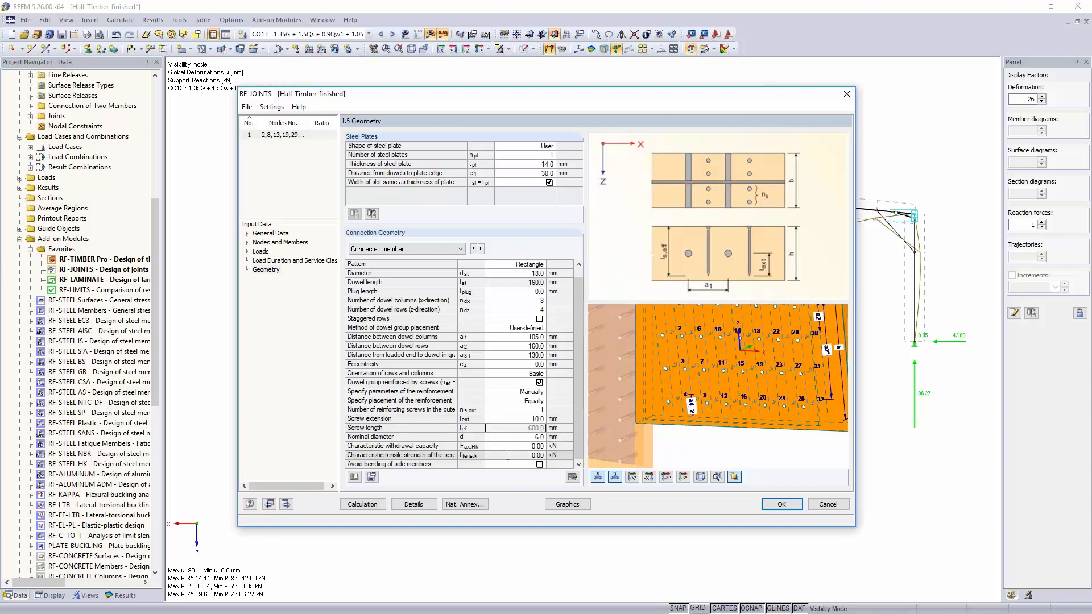
key(Return)
key(Return)
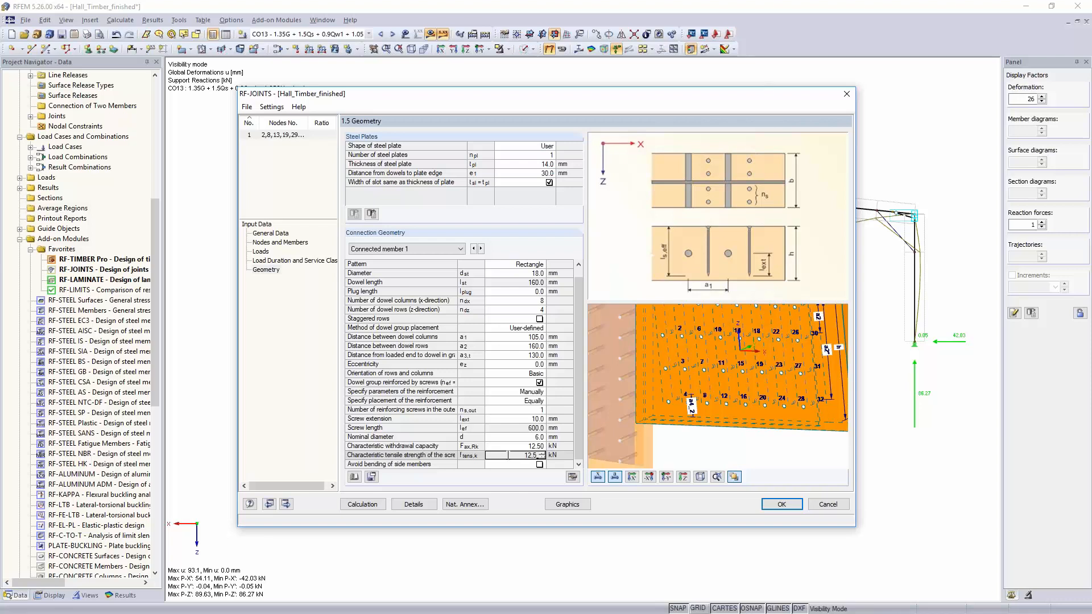
text(12.5)
key(Return)
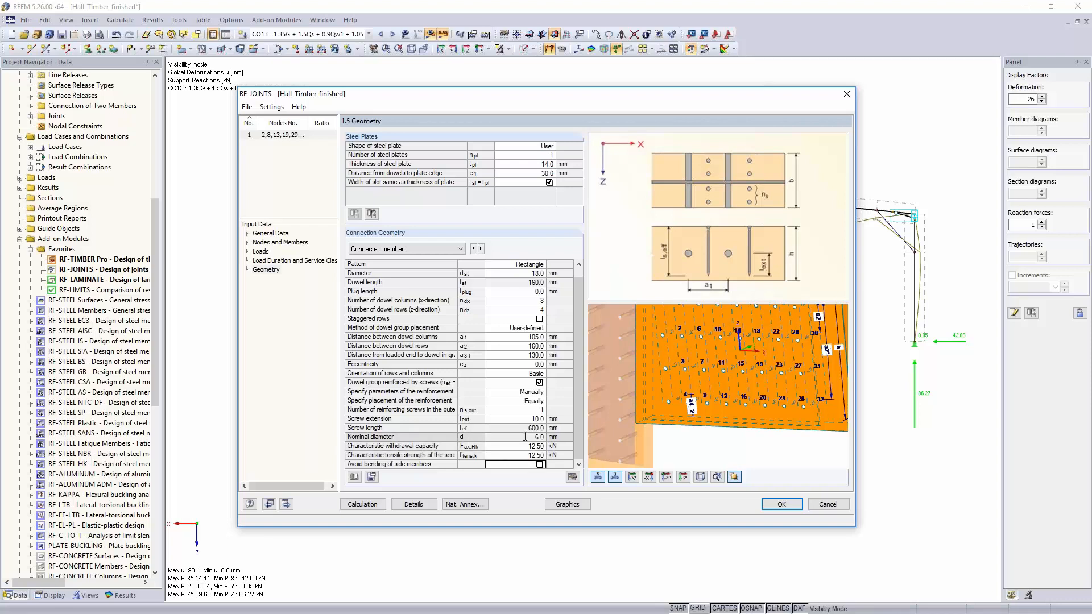
Enable avoiding bending of the side members for connected member 1 and recalculate the joint design
click(539, 464)
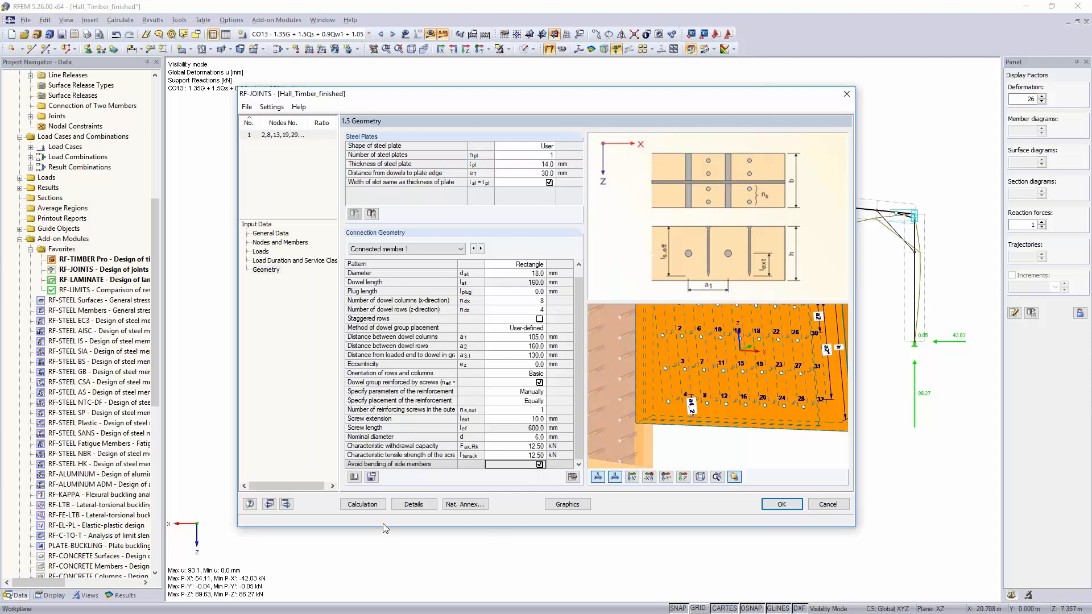
click(364, 504)
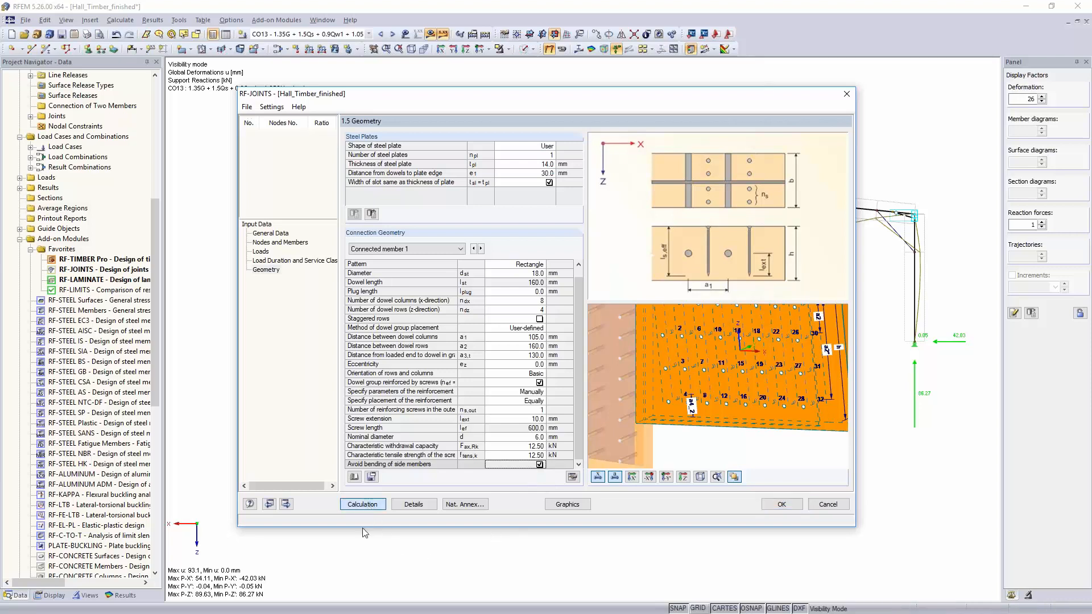
click(526, 337)
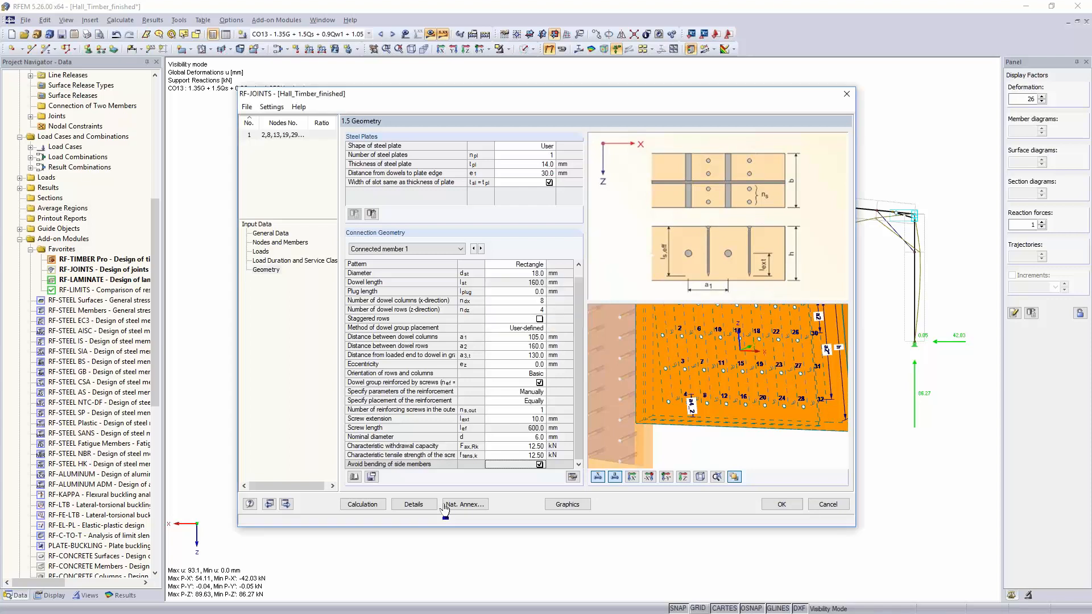
click(445, 505)
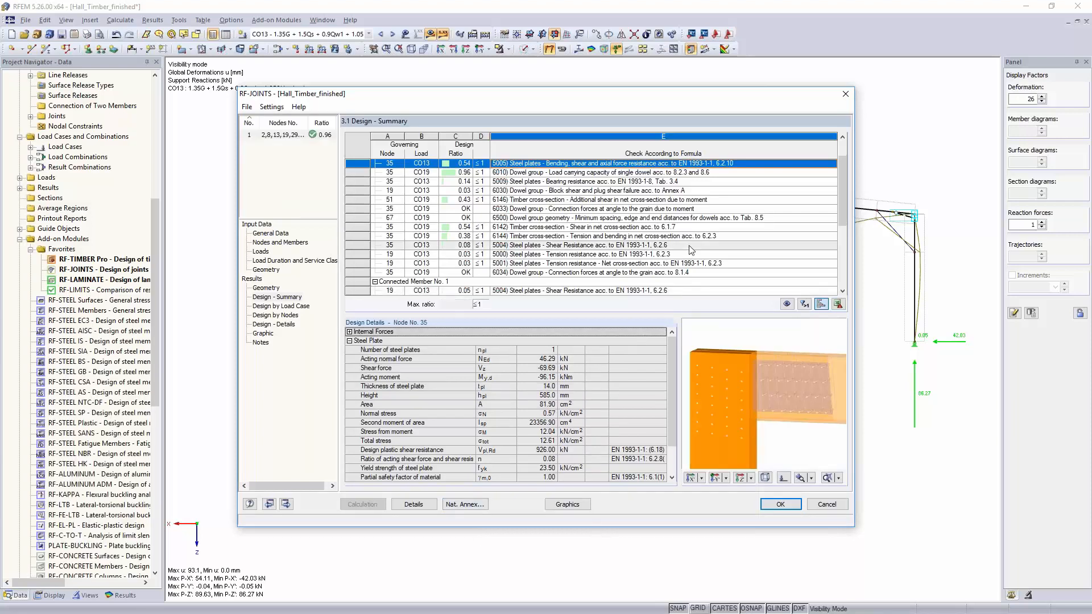
Examine connected member 1's single dowel capacity check and the main member's slip moduli for SLS and ULS in the geometry results
scroll(691, 251, down, 3)
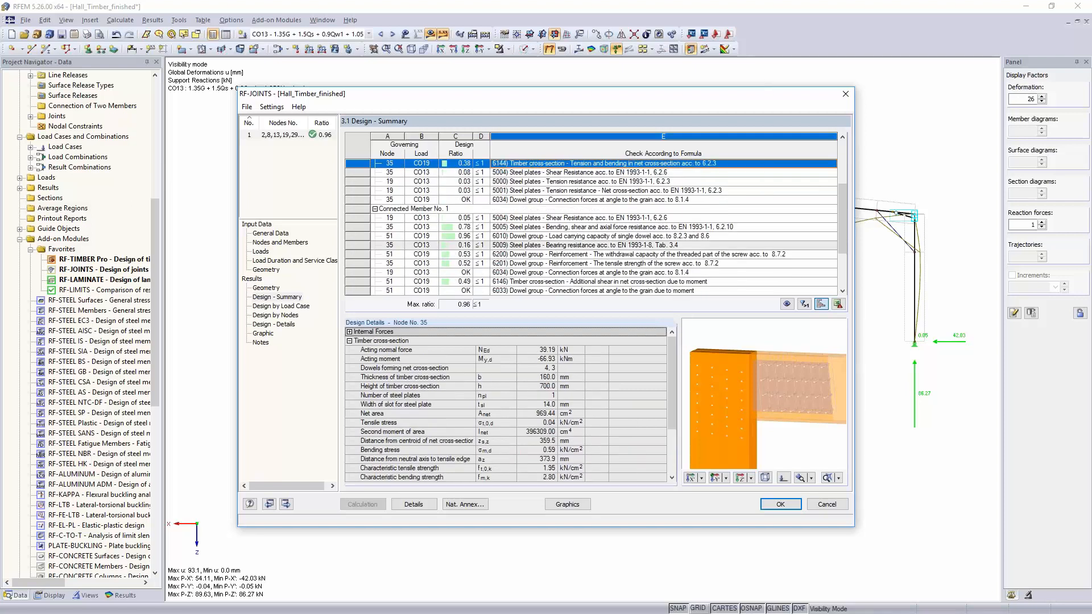
click(493, 238)
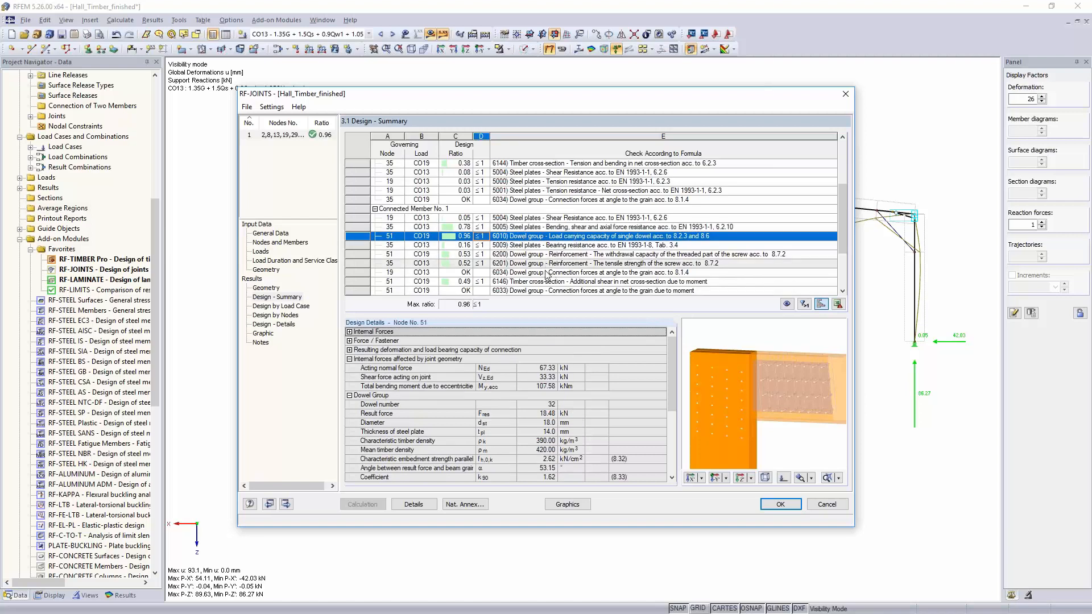
click(266, 288)
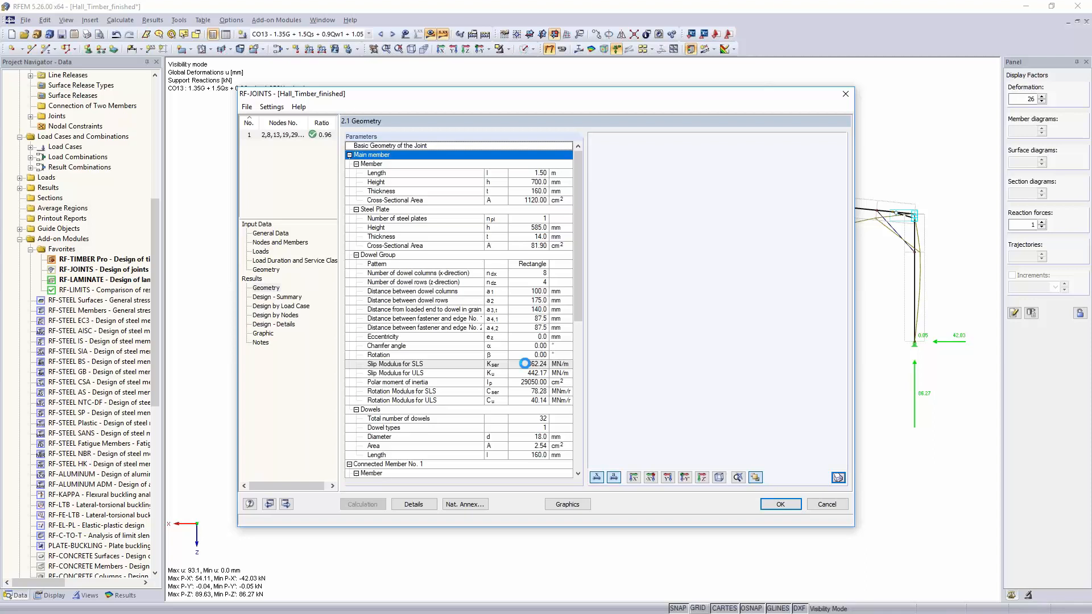
click(524, 363)
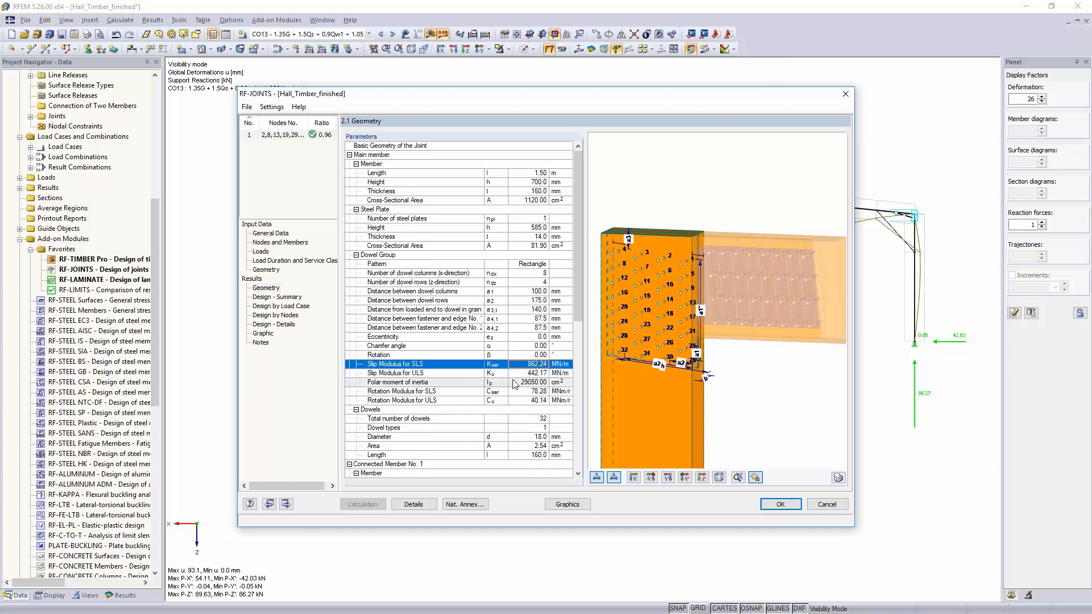
click(416, 373)
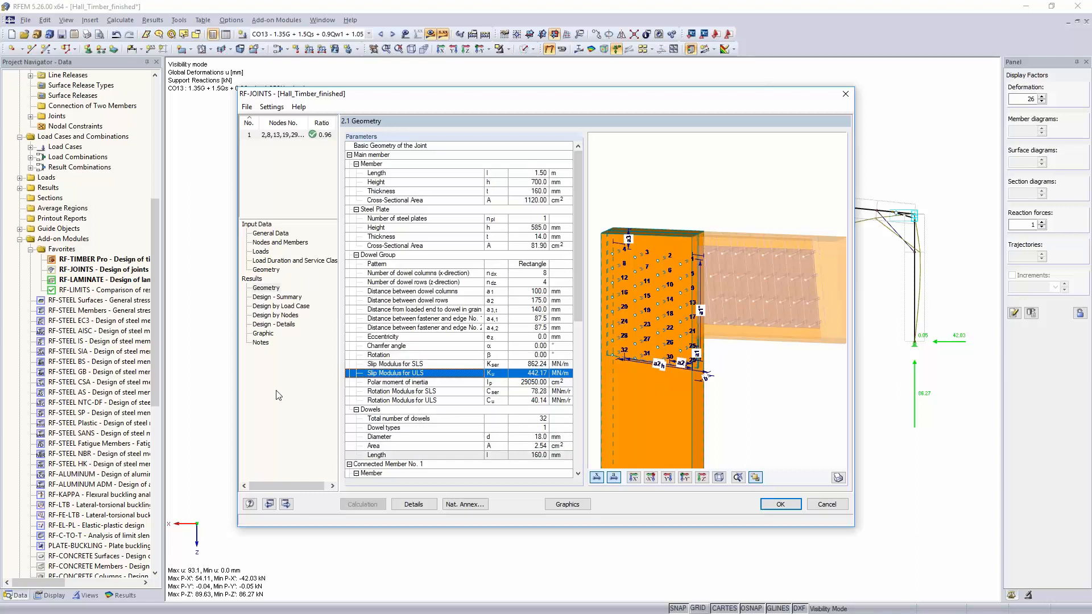
Isolate the steel plate in the joint graphic by hiding the main member and connected member 1, and inspect it as a solid model
click(263, 334)
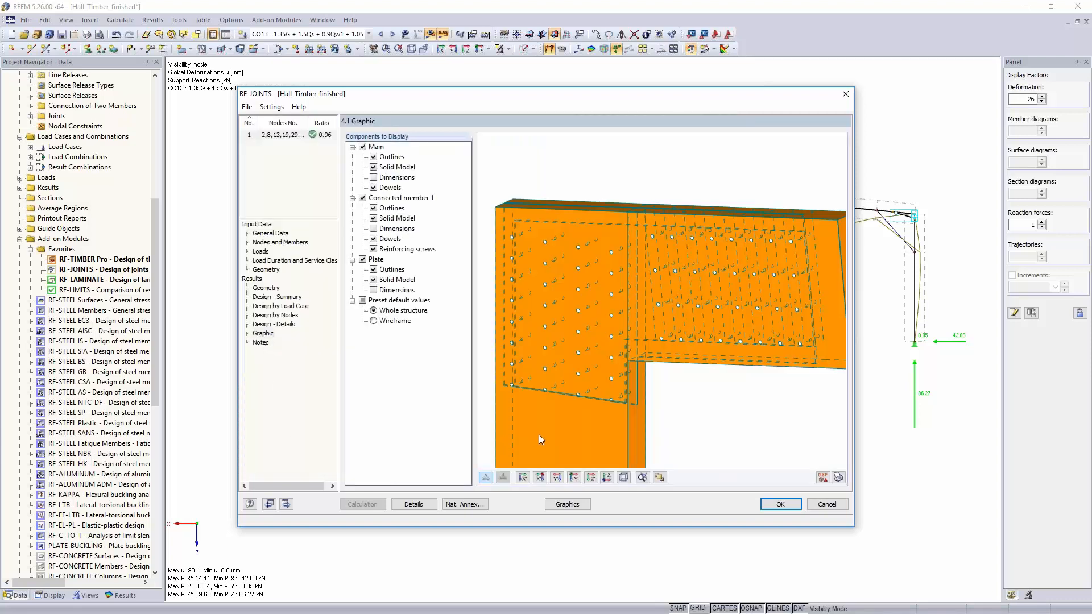
scroll(579, 350, down, 3)
click(373, 321)
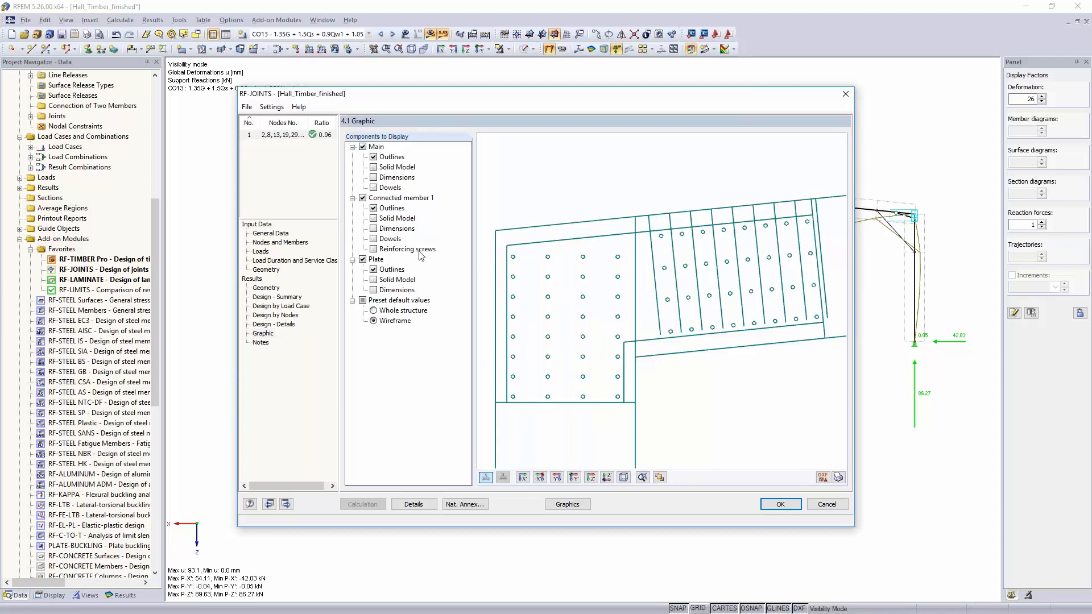
click(362, 198)
click(362, 147)
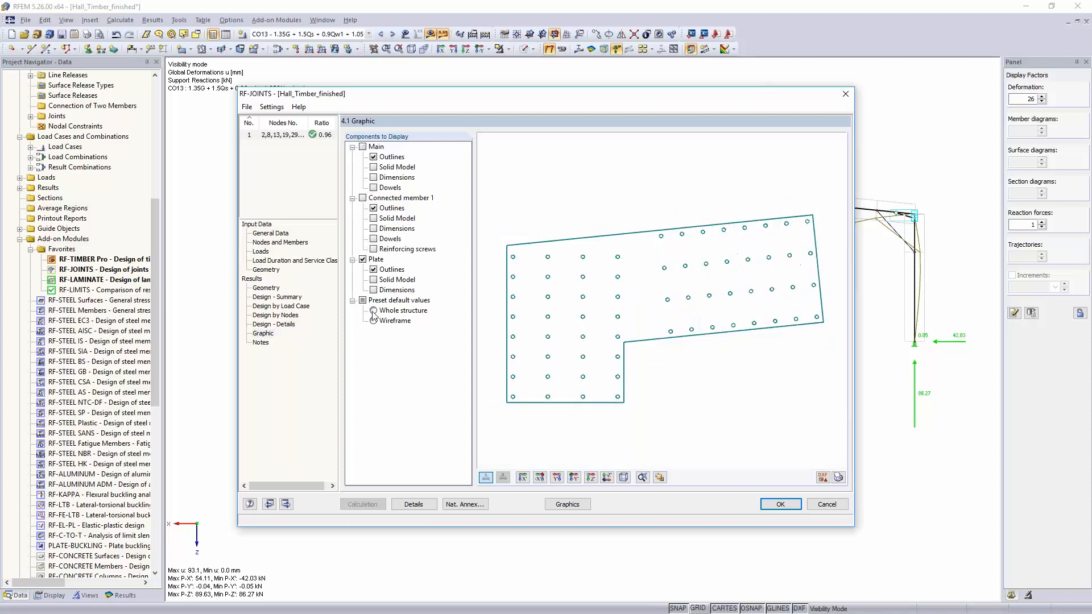
click(373, 280)
middle_drag(740, 319, 684, 221)
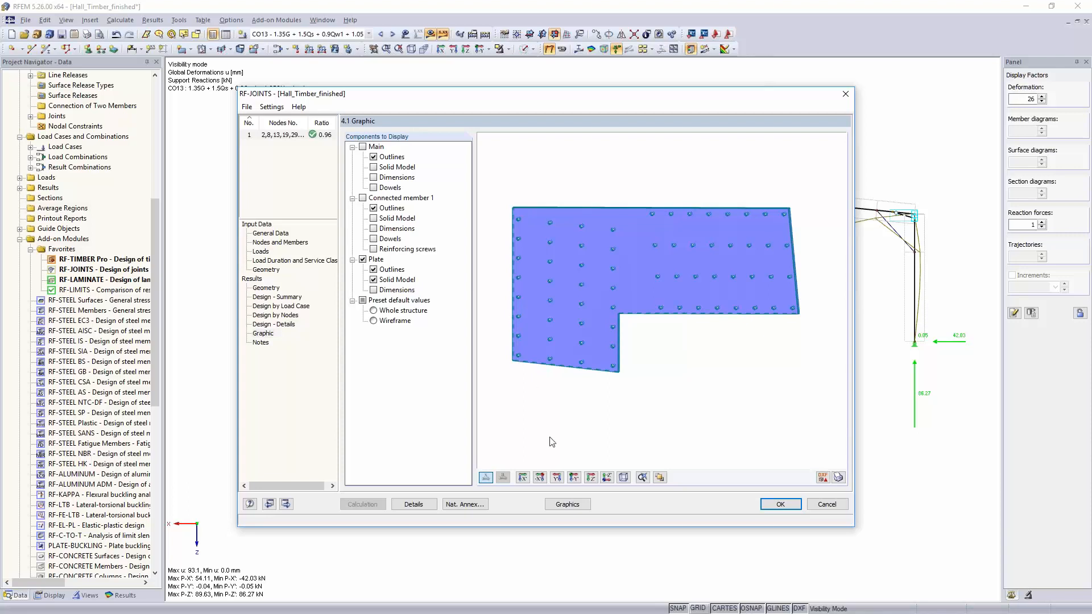
Accept the joint design, cancel visibility mode to display the whole hall, and examine its global deformations in 3D
click(781, 506)
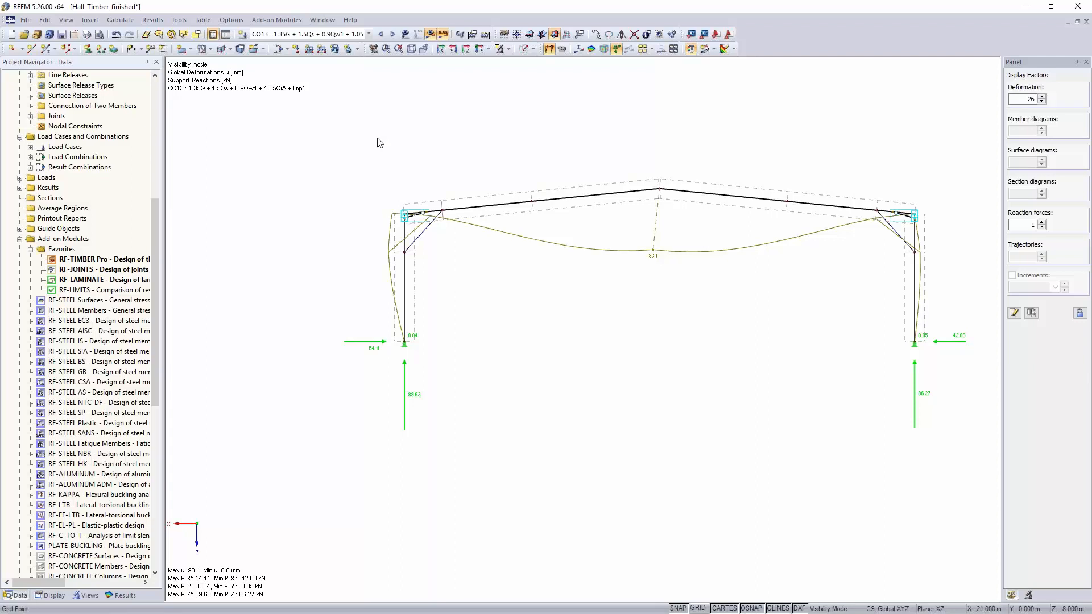
click(510, 51)
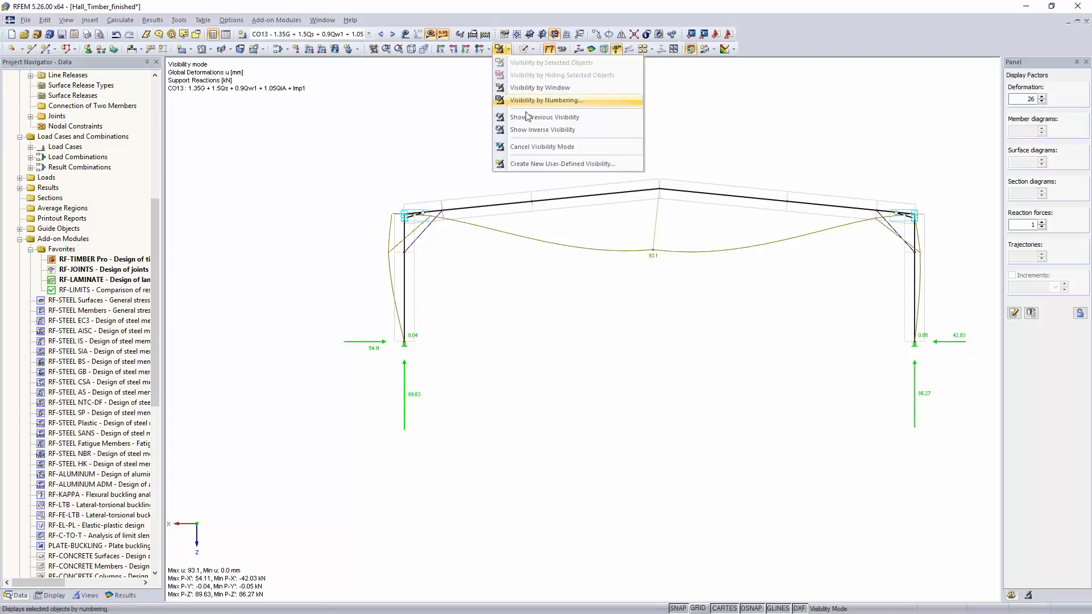
click(534, 148)
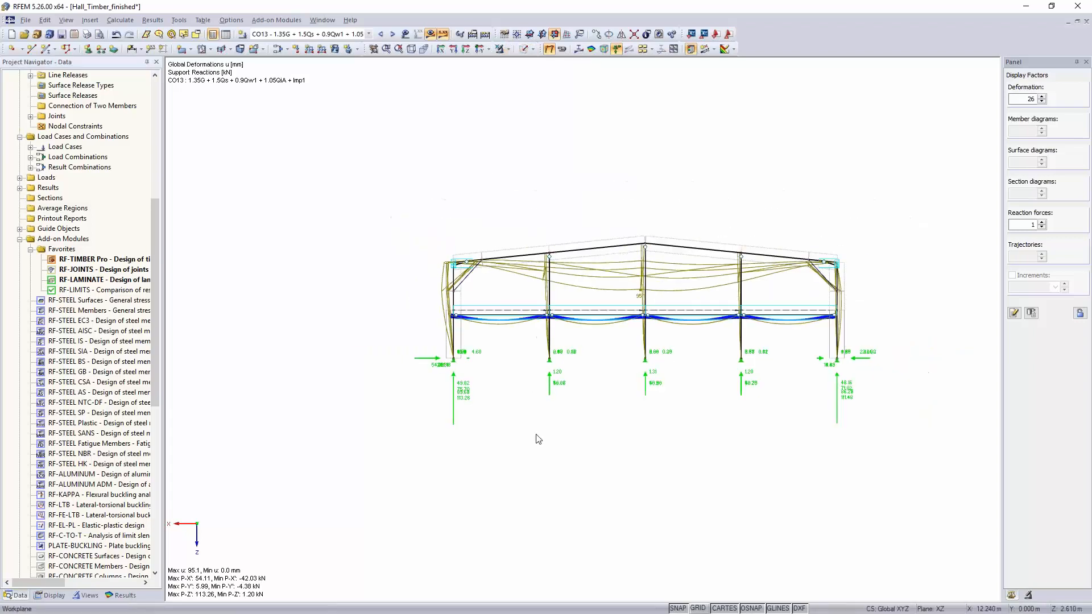
ctrl+middle_drag(737, 382, 492, 466)
scroll(606, 370, up, 8)
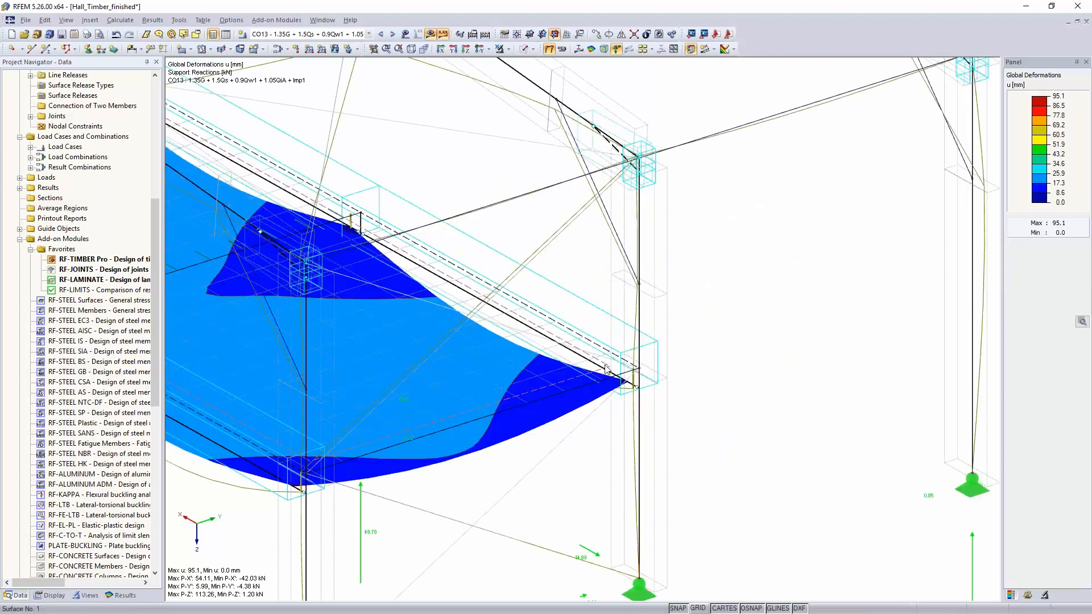
scroll(606, 370, down, 4)
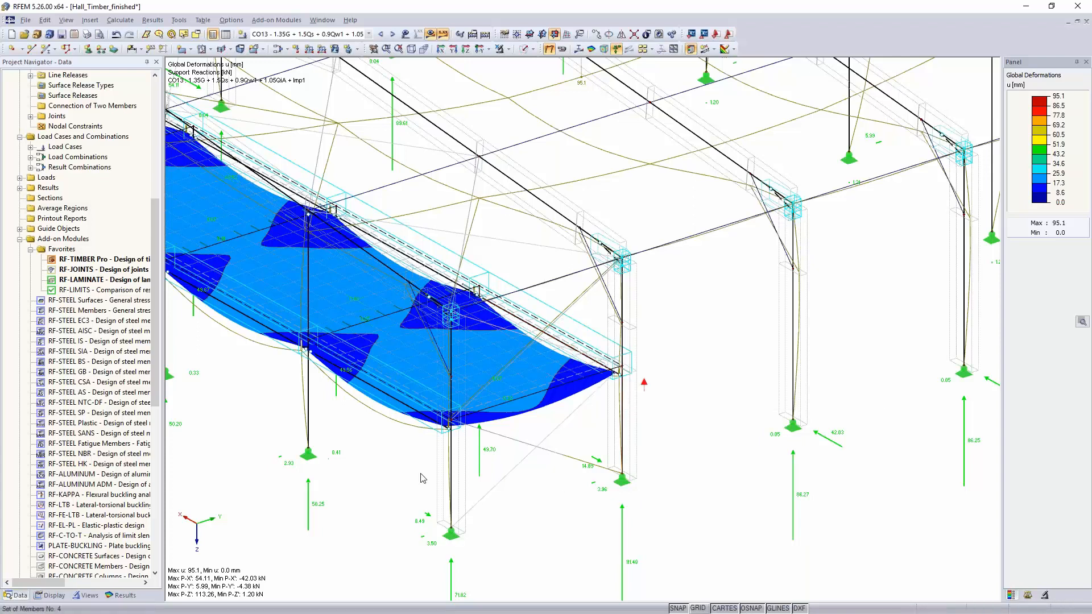
Open the RF-LIMITS add-on module and add load combination CO48 to the limit checks
double_click(75, 290)
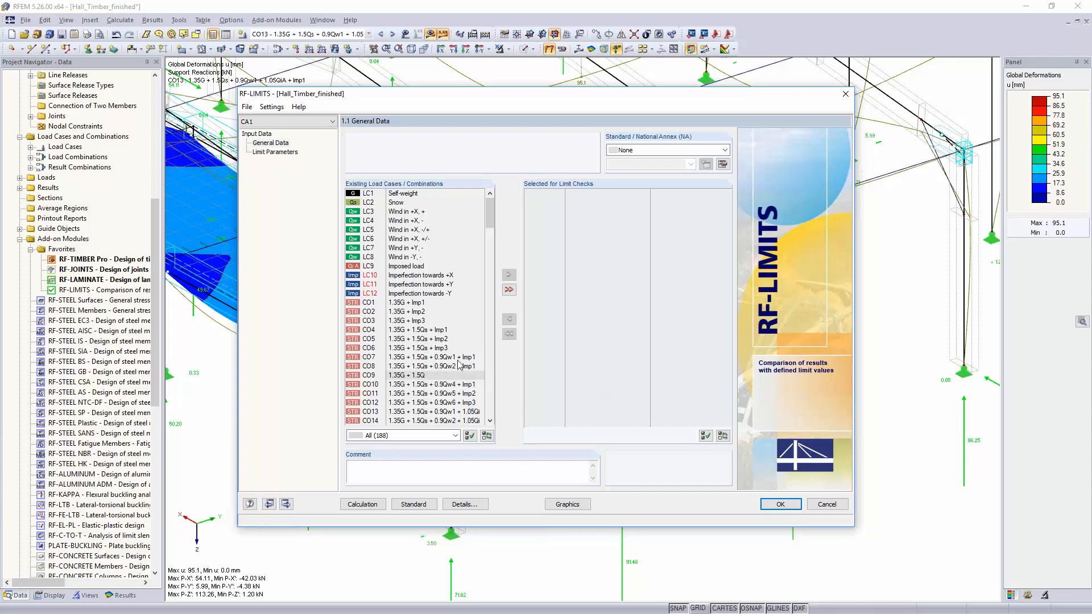
scroll(449, 339, down, 11)
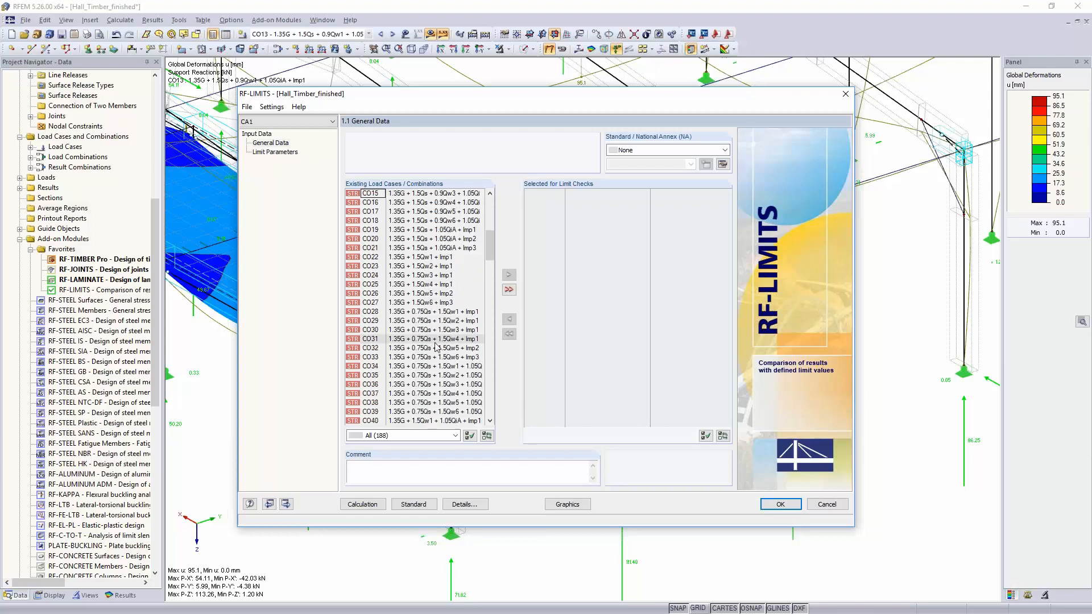
scroll(437, 345, down, 3)
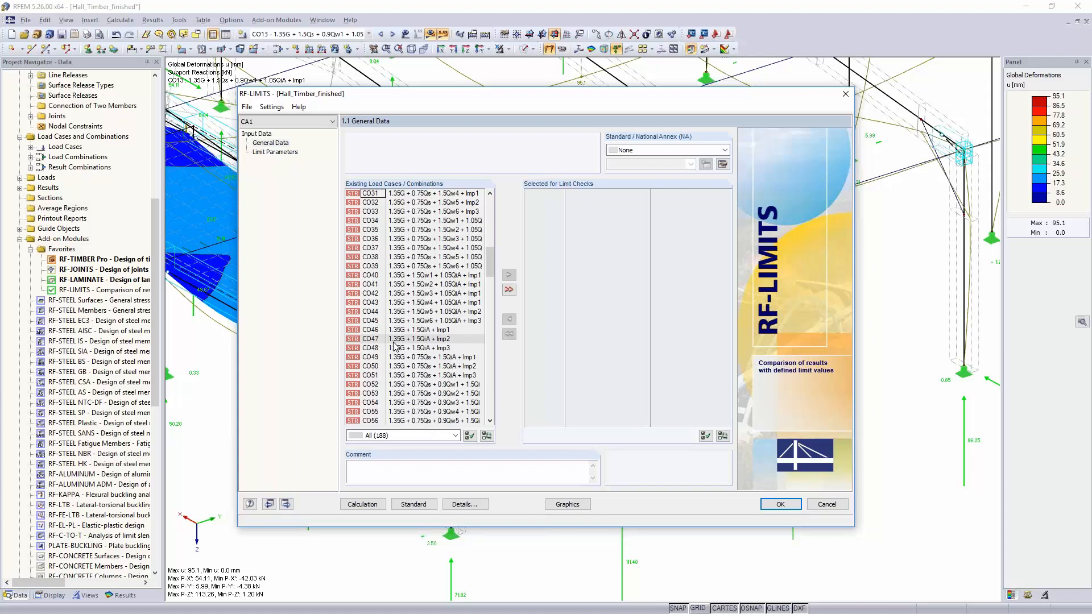
click(395, 347)
click(509, 275)
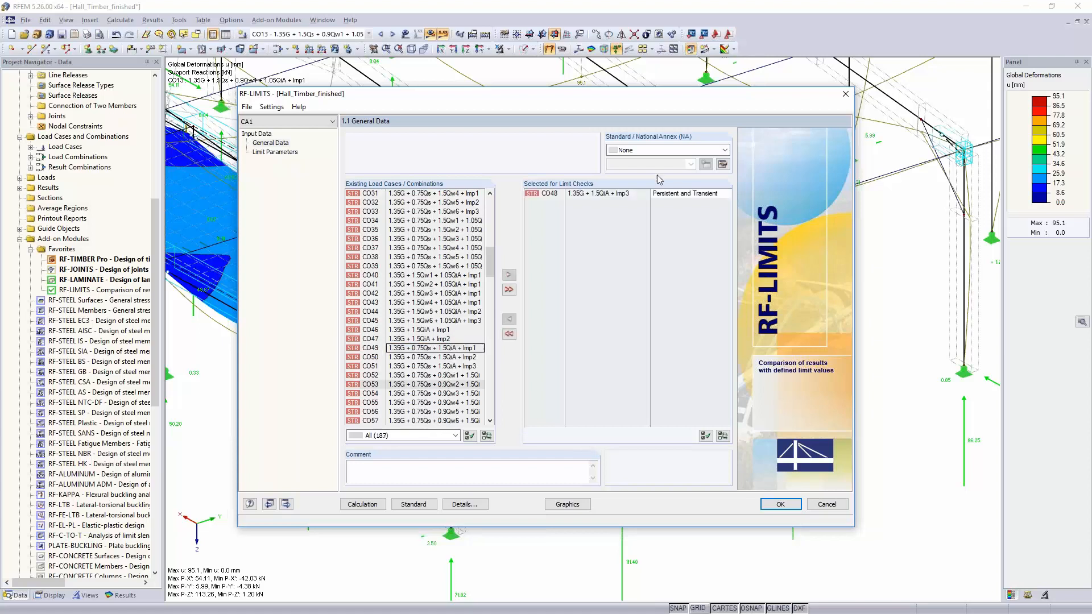
Set the design standard to EN 1995-1-1:2004-11 with the German DIN national annex
click(663, 153)
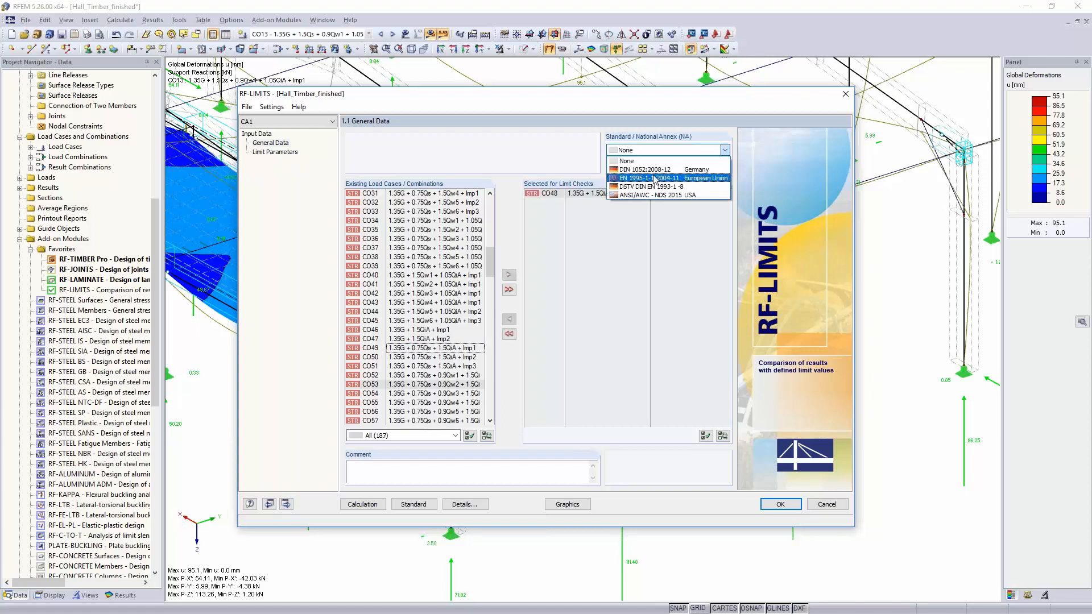
click(656, 178)
click(654, 164)
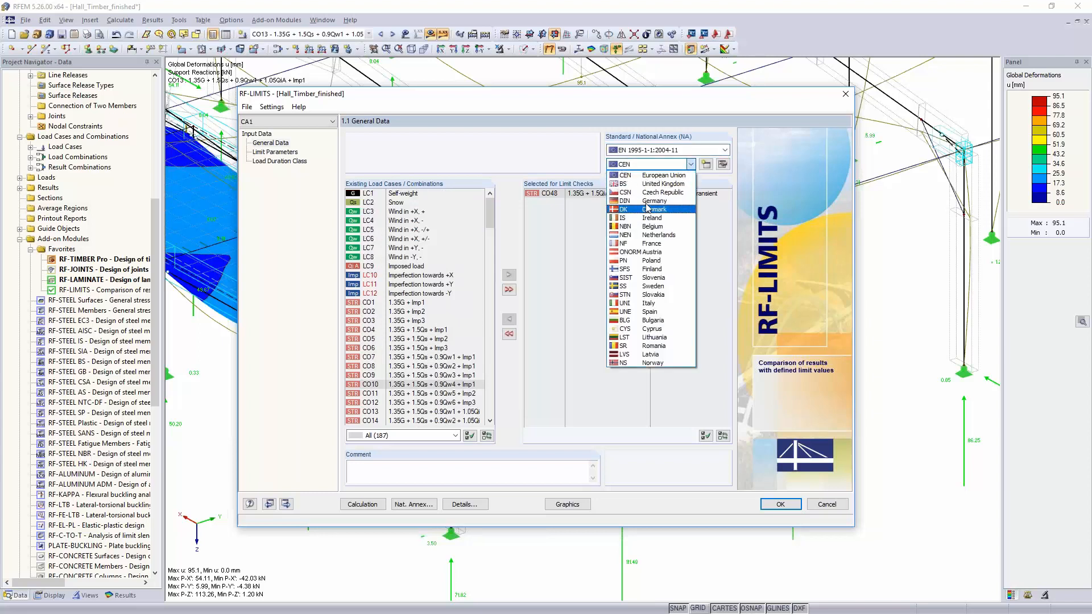
click(647, 201)
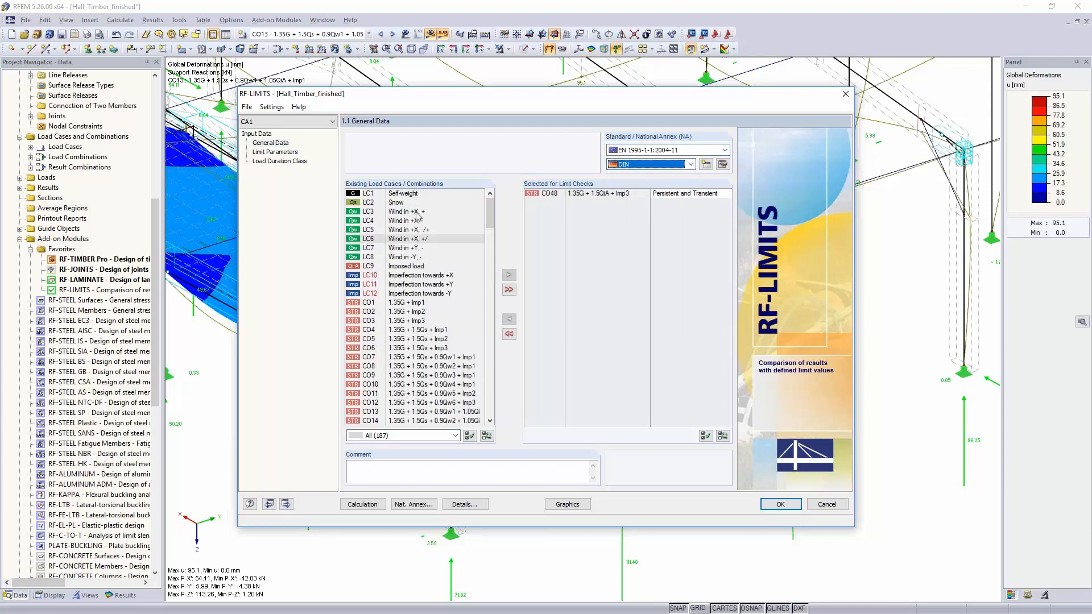
Open the limit library for limit 1, filter it to nodal supports, and look through the available limit groups
click(287, 152)
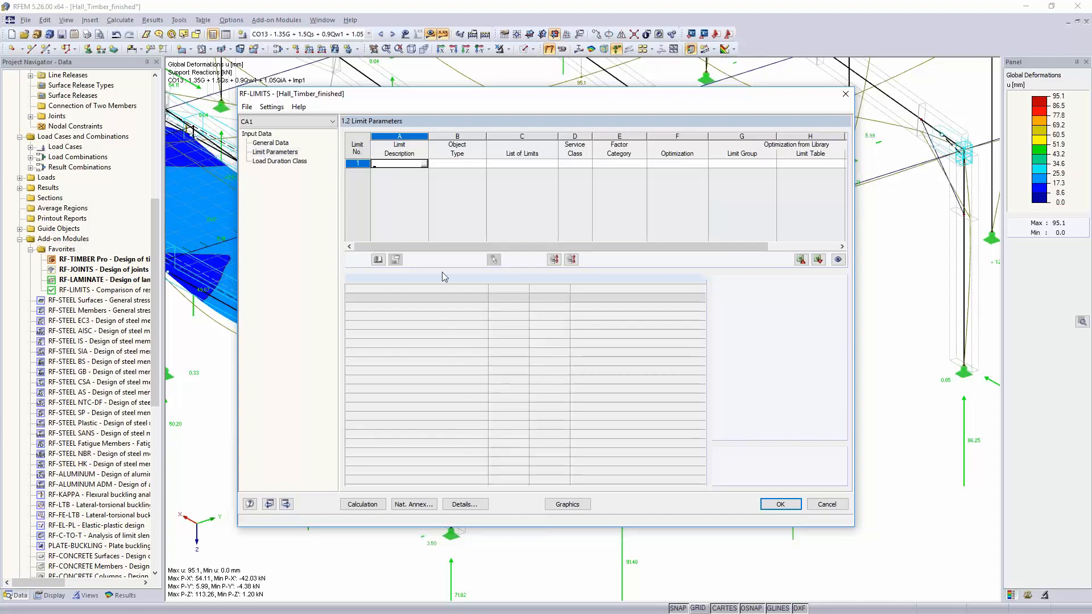
click(424, 165)
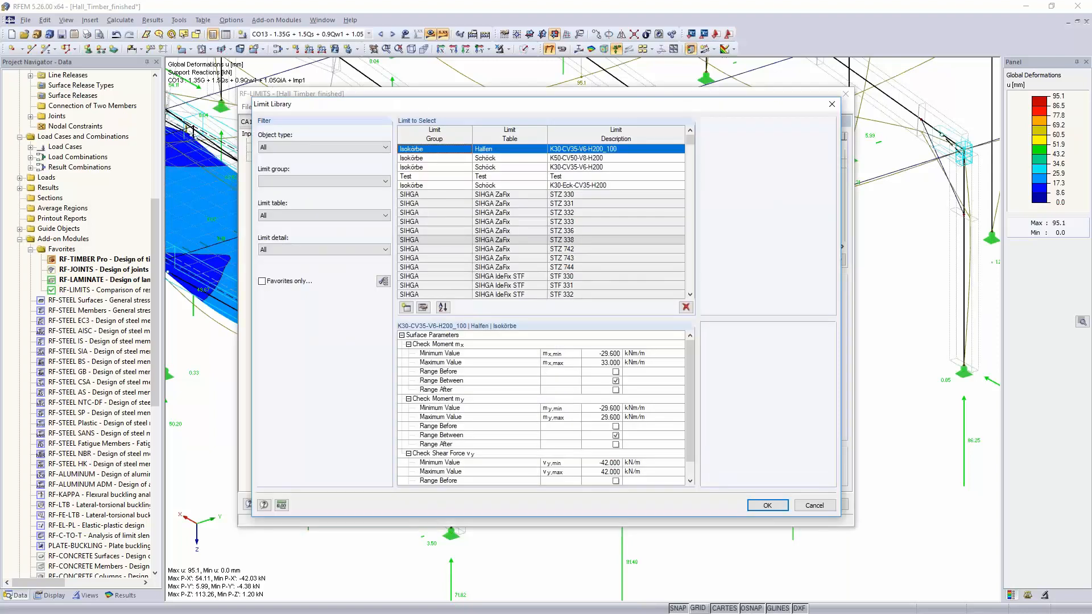
click(358, 147)
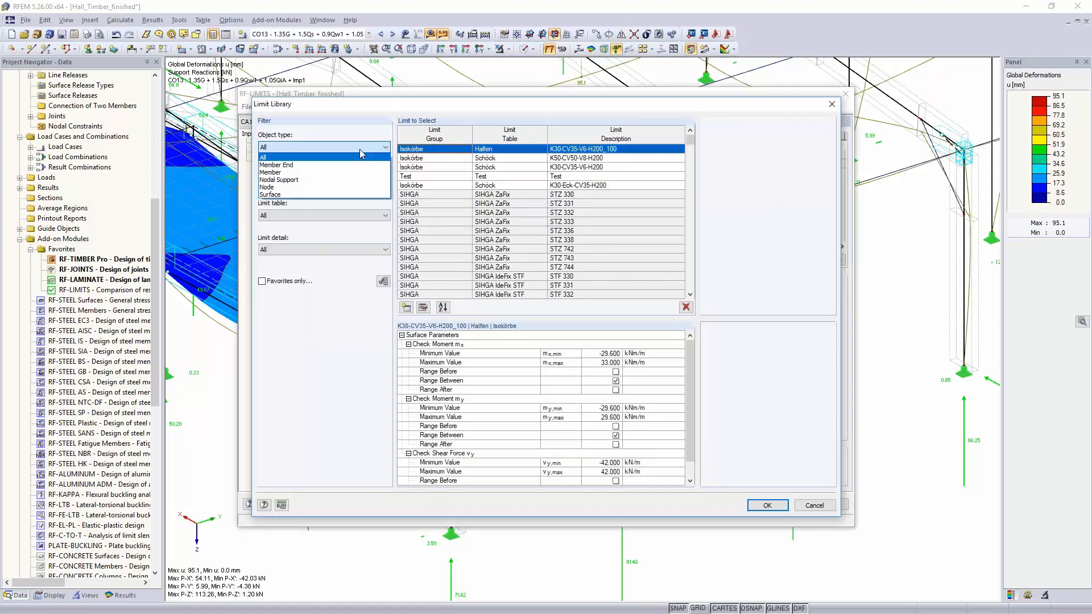
click(347, 179)
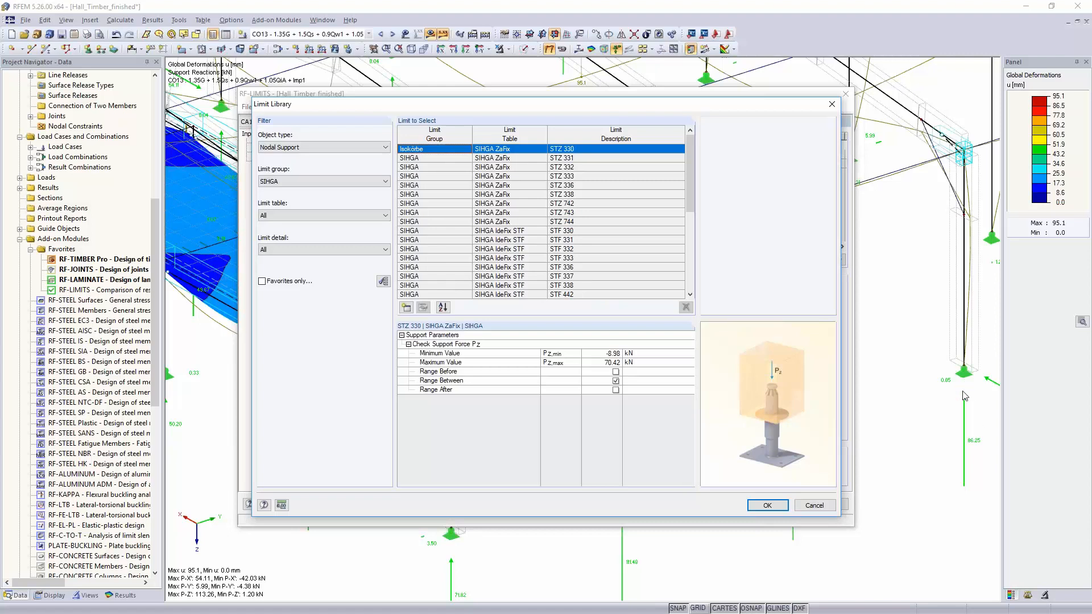
click(344, 181)
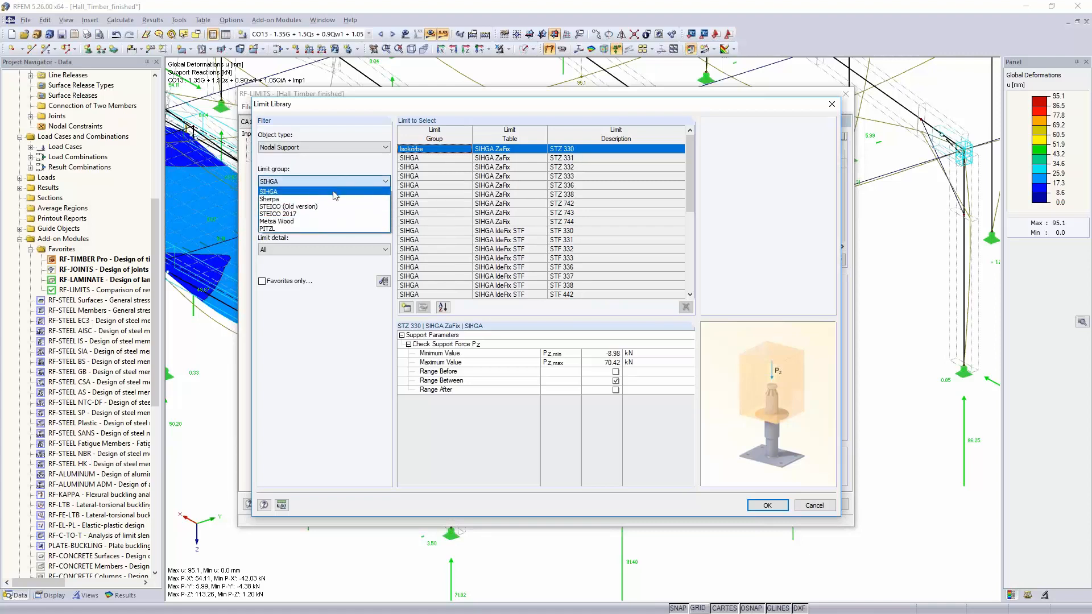
click(395, 112)
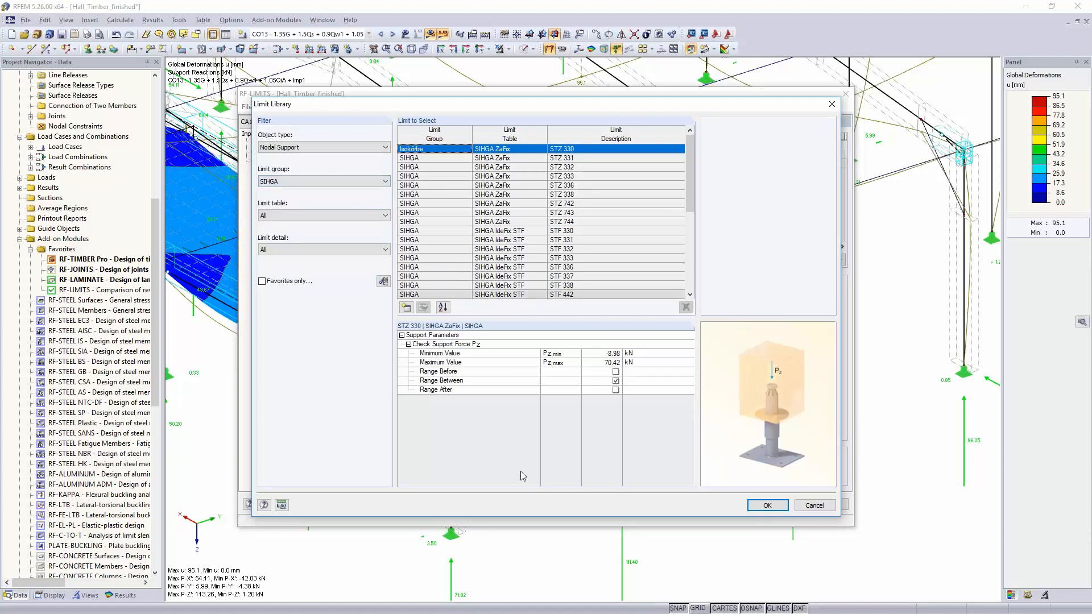
Examine the support force and moment checks offered for a new user-defined nodal support limit, and discard the entry
click(406, 308)
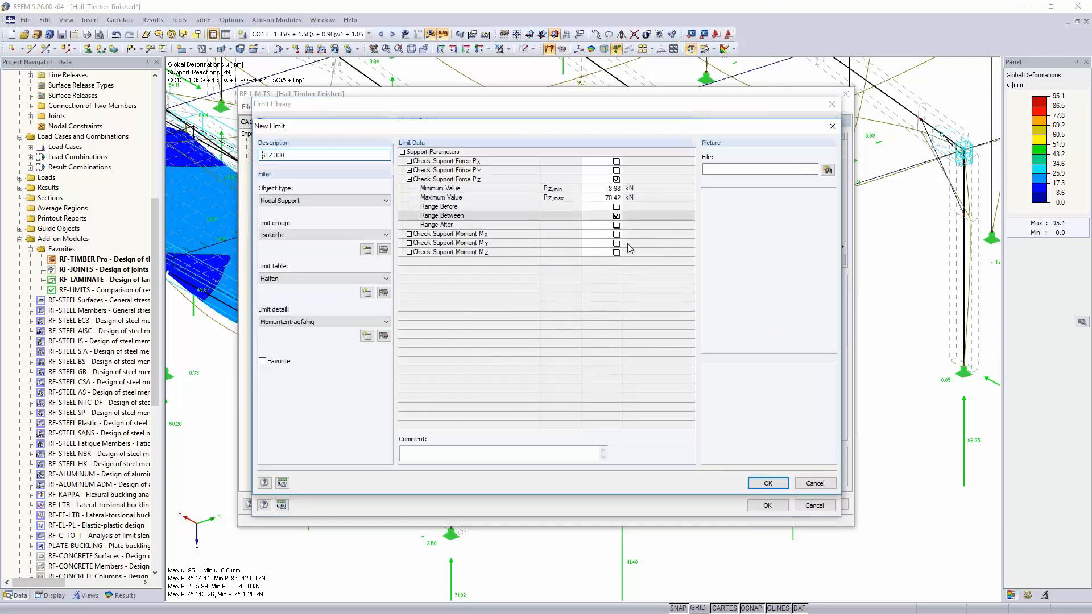
click(628, 252)
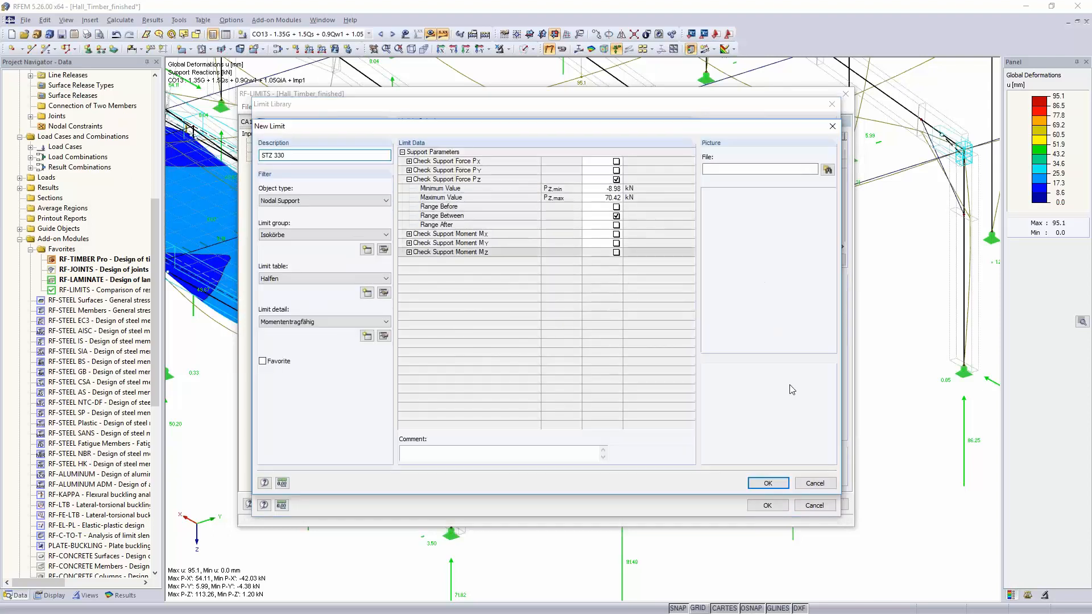
click(816, 483)
Filter the library to SIHGA member end limits and assign the SIHGA HobaFix HF 200 connector to limit 1
click(349, 149)
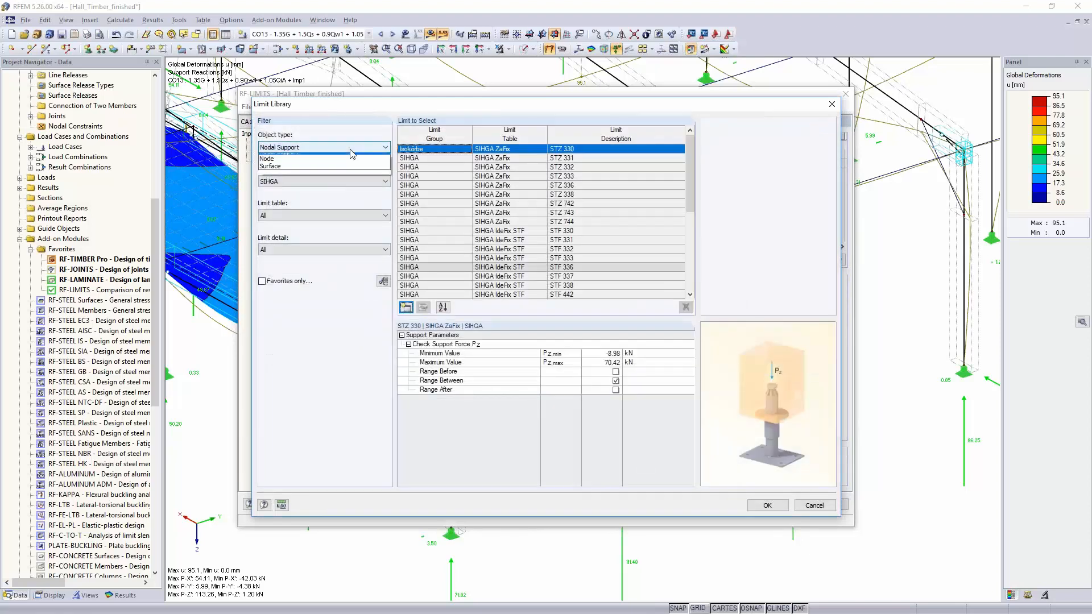
click(349, 169)
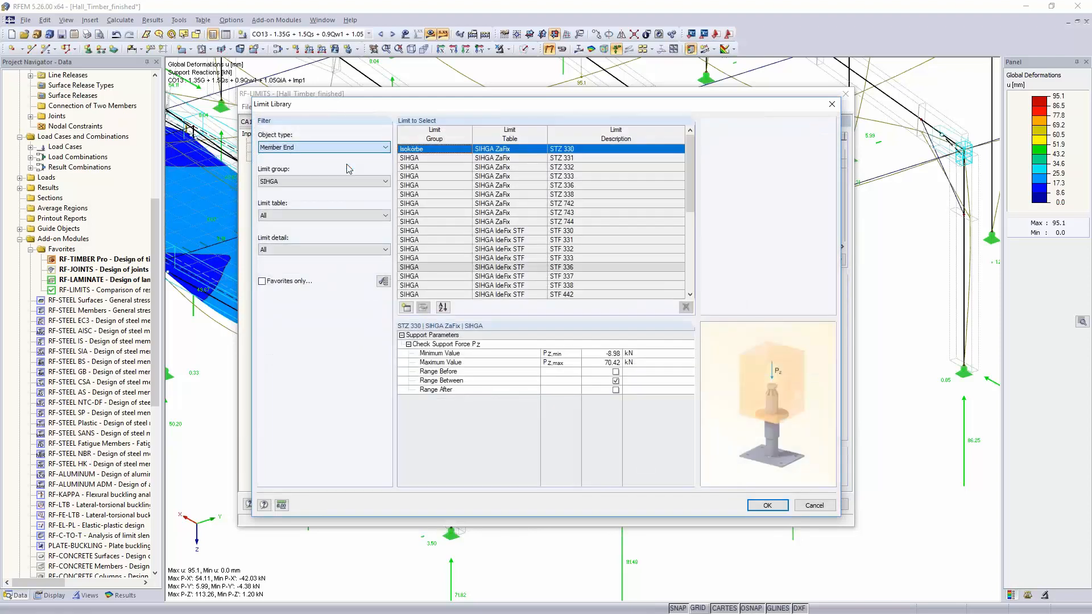
click(347, 181)
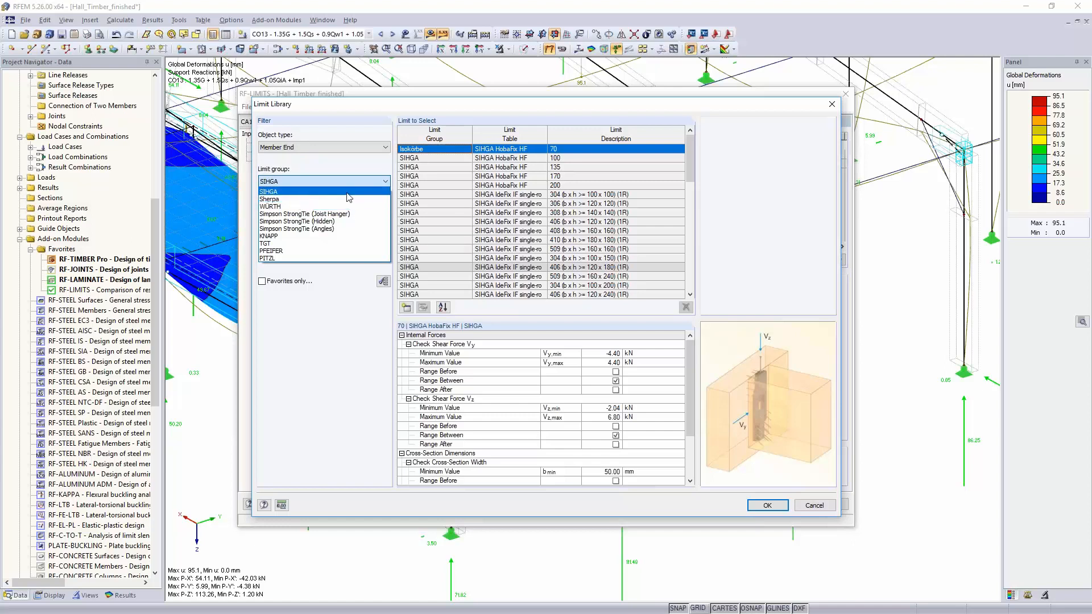
click(348, 194)
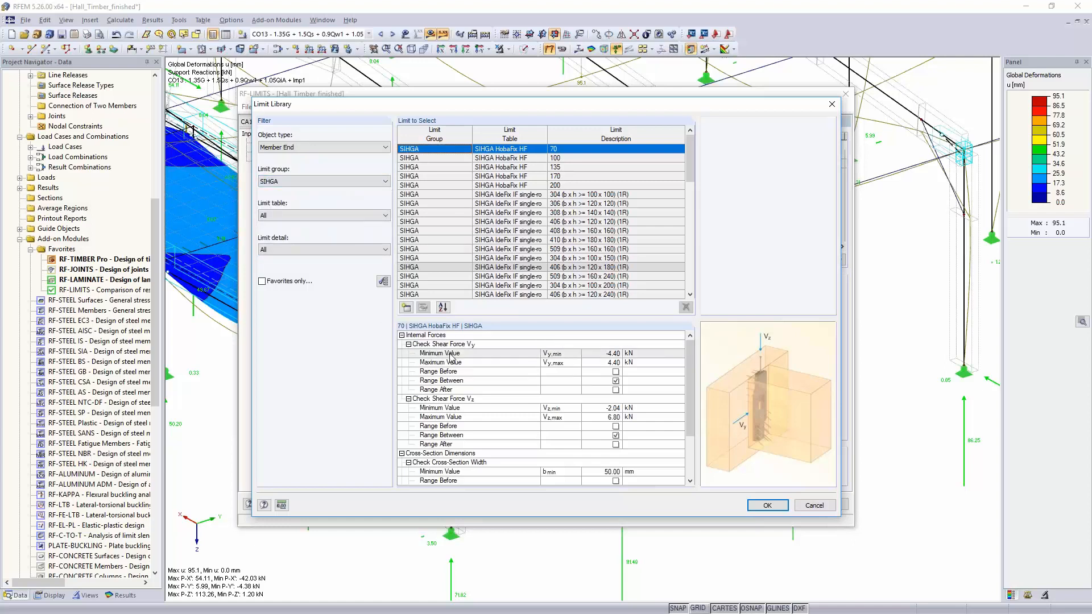
click(523, 186)
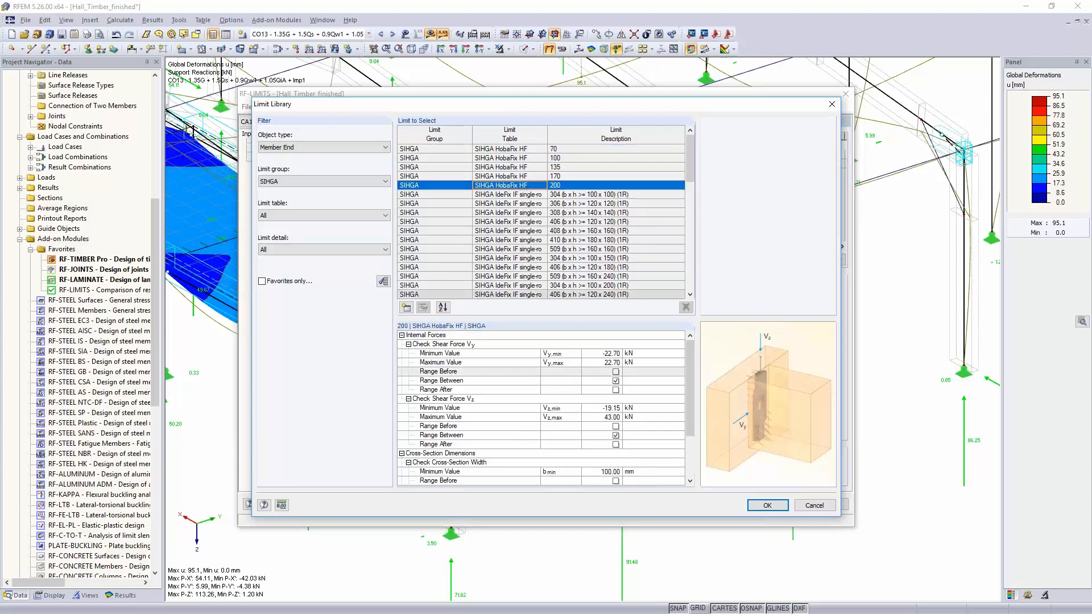
scroll(646, 417, down, 2)
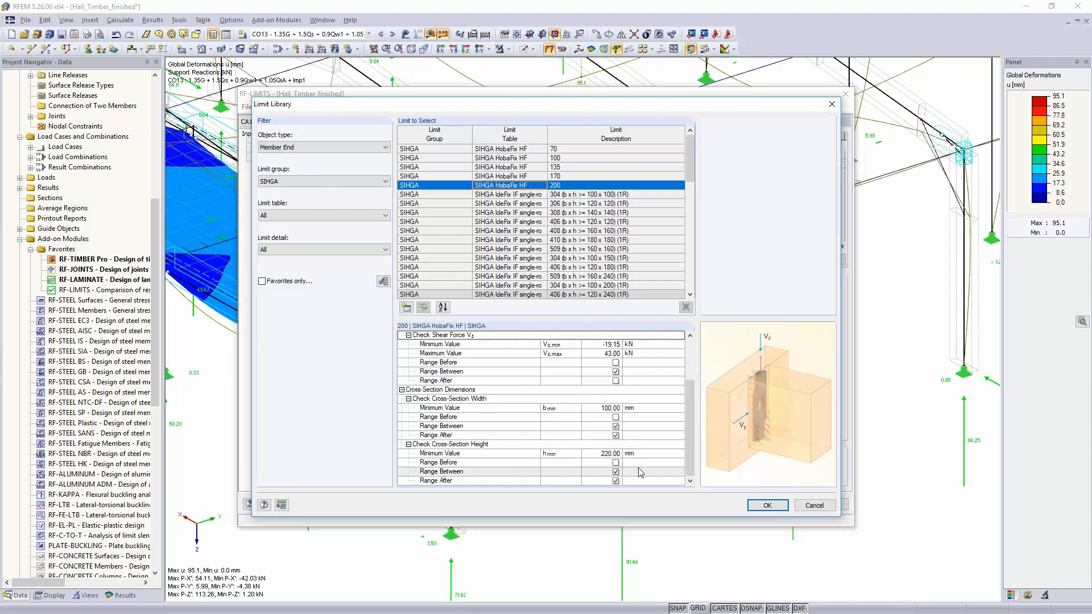
scroll(641, 472, up, 2)
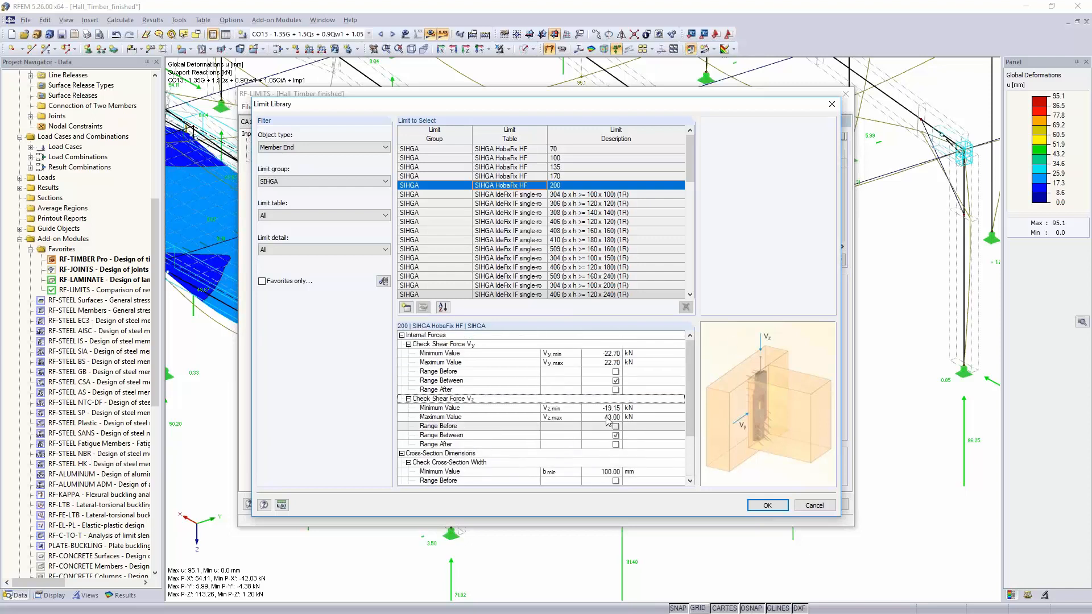
click(766, 505)
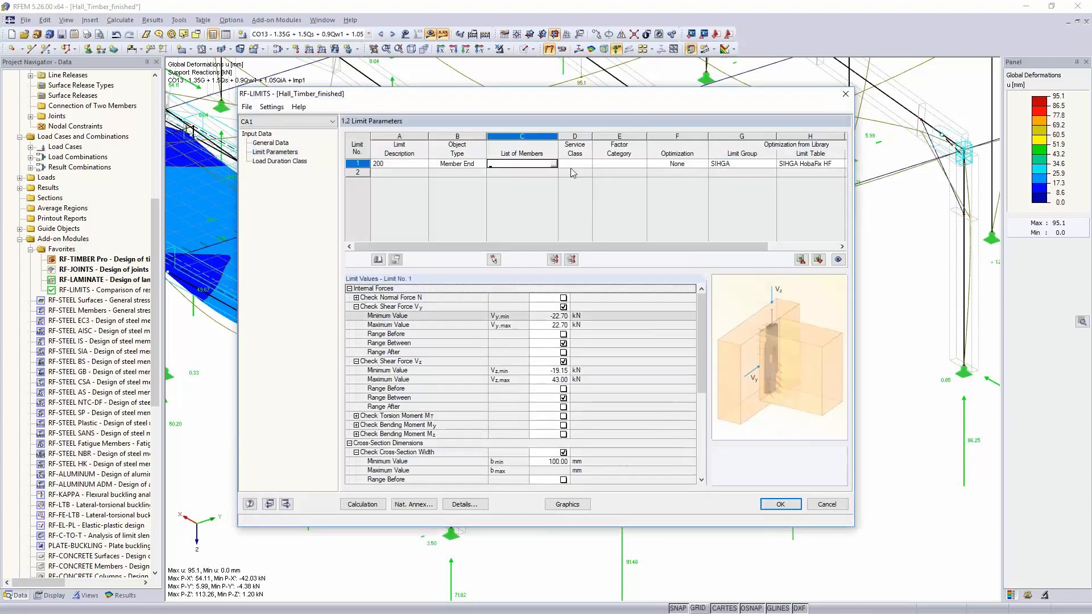
Assign members 98, 100, 102 and 104 to limit 1 by picking them graphically in the model
click(554, 164)
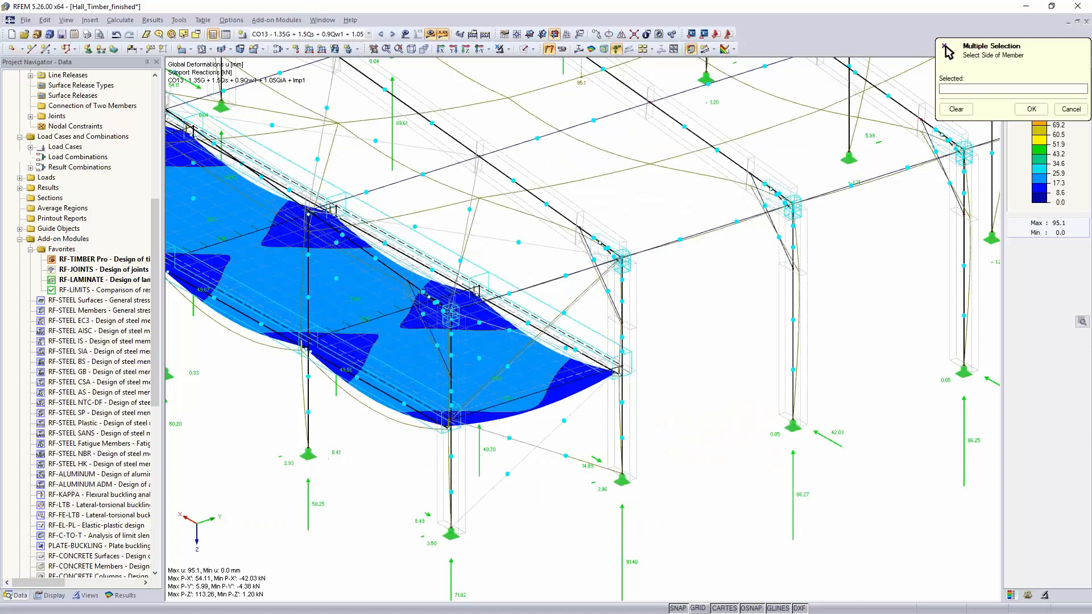
click(424, 268)
click(392, 246)
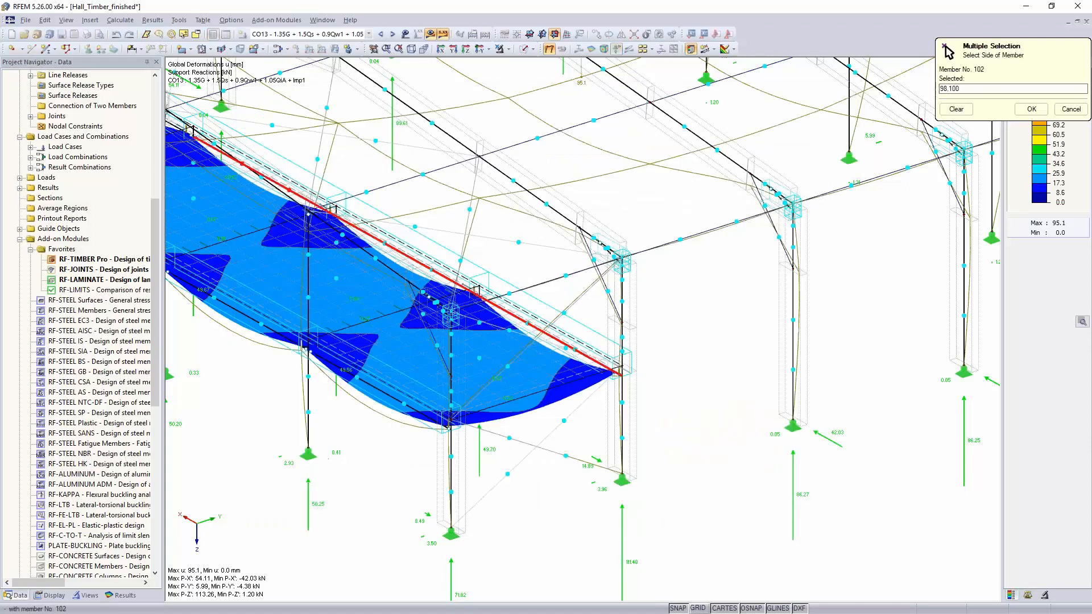
click(407, 256)
ctrl+middle_drag(408, 256, 448, 244)
click(223, 197)
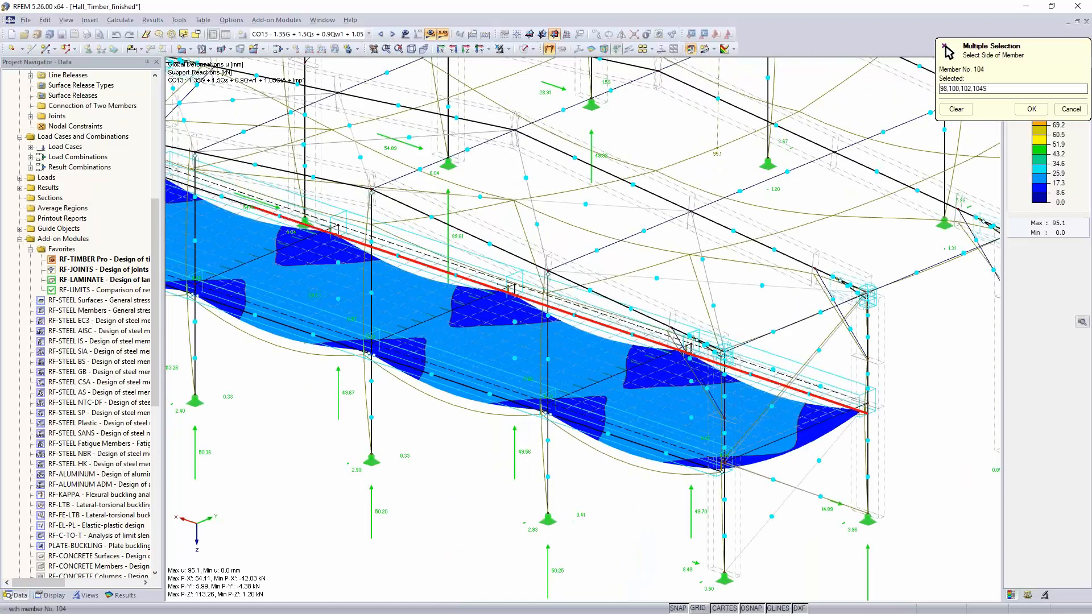
click(1031, 109)
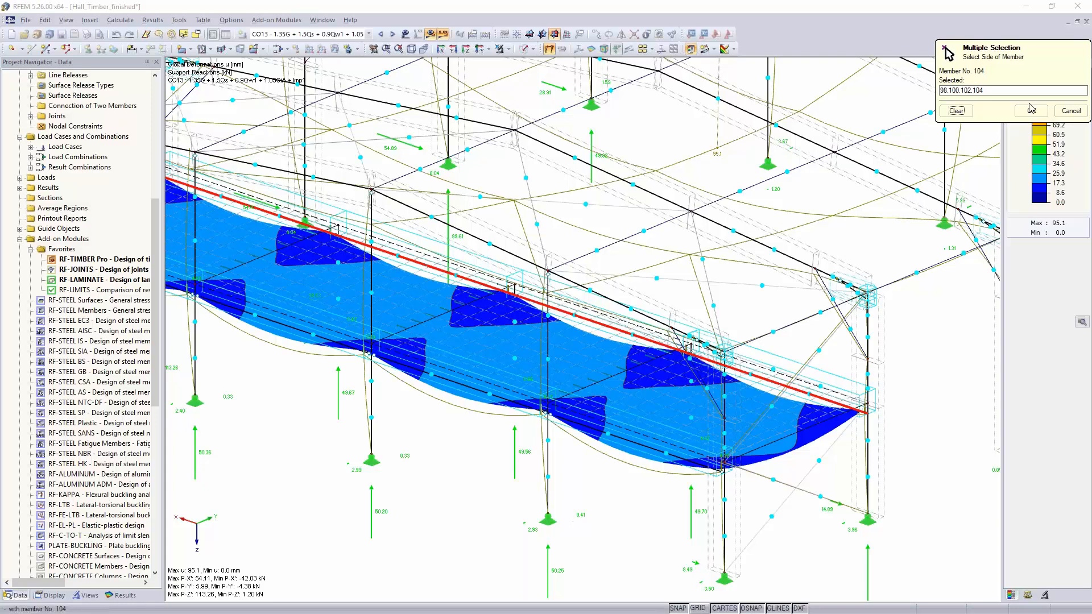
click(1031, 109)
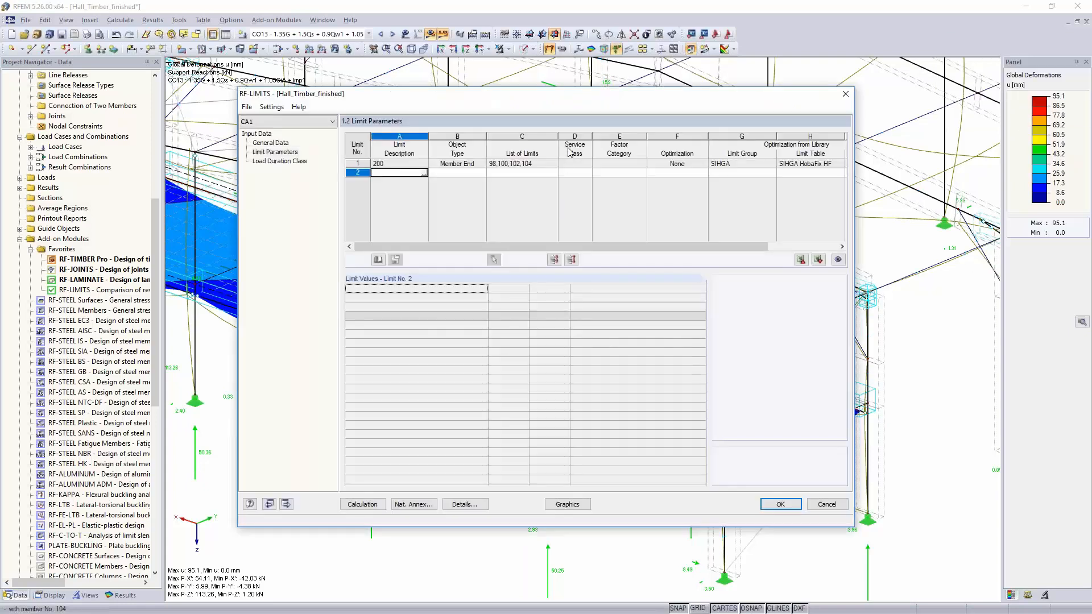
Set limit 1 to service class 1 and factor category Solid Timber
click(588, 164)
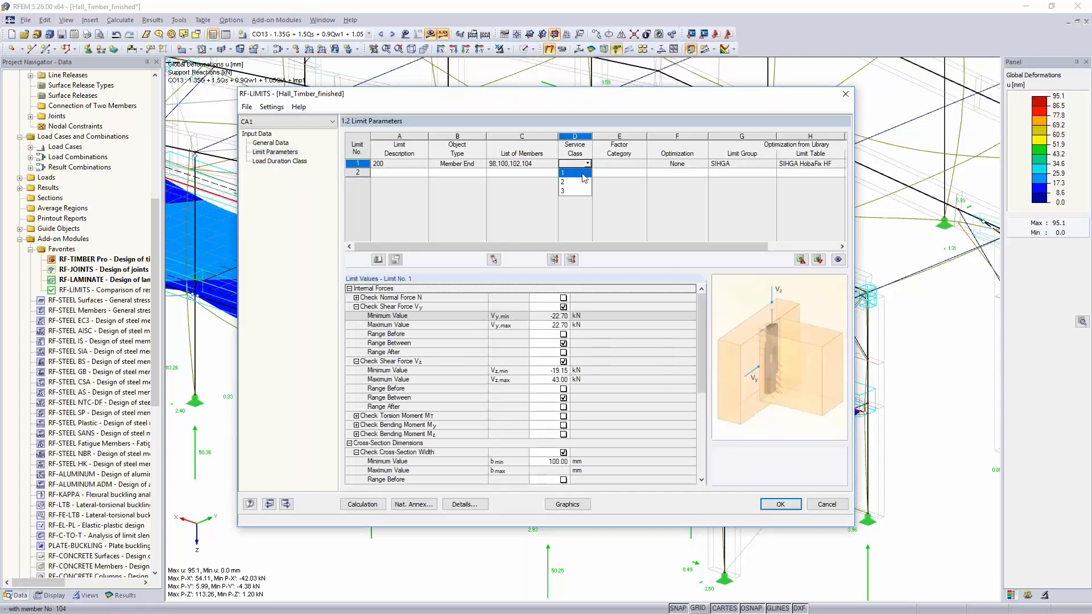
click(582, 174)
click(619, 164)
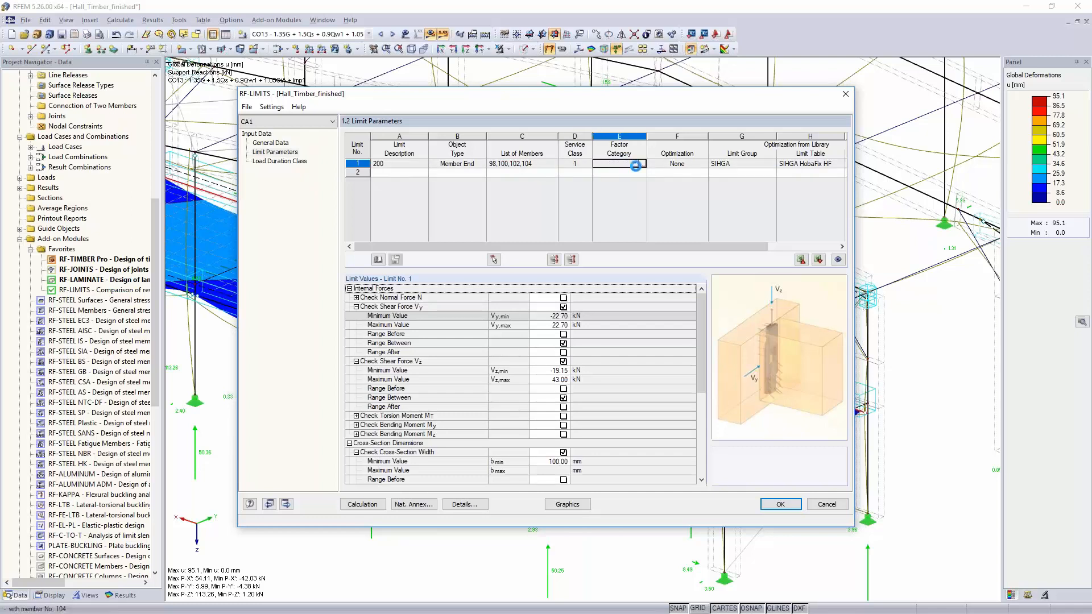
click(635, 164)
click(626, 173)
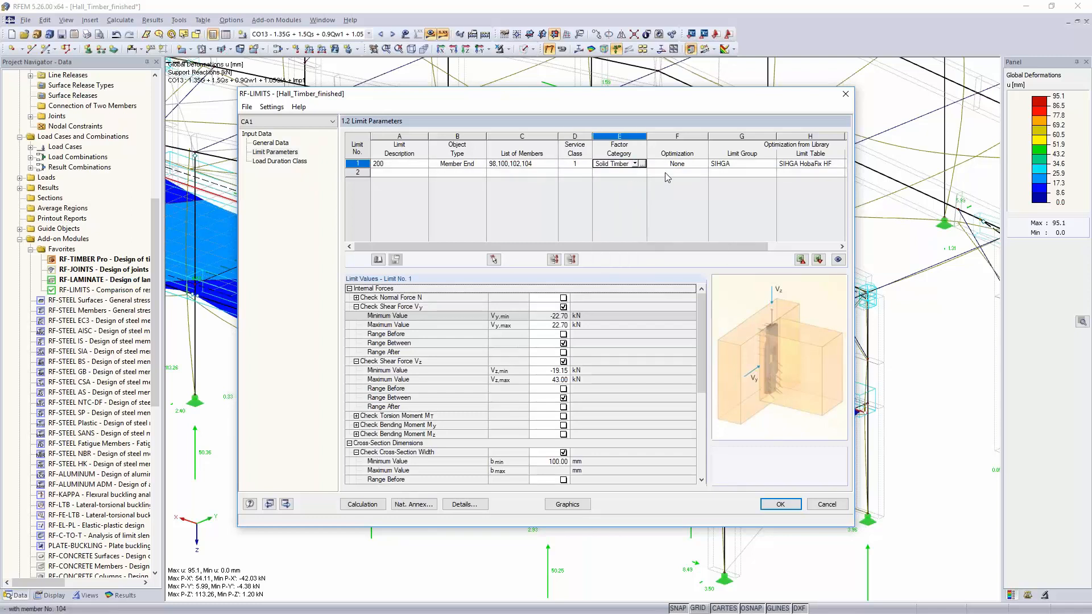
Review the optimization and library settings of limit 1, calculate the limit checks, and display the results by cross-section
click(679, 165)
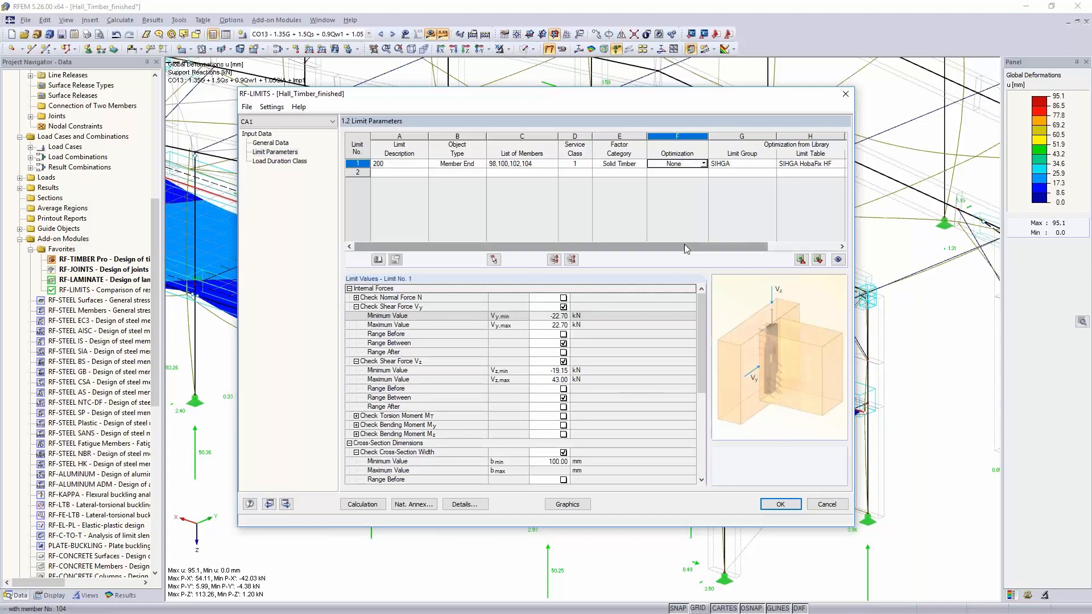
drag(684, 246, 755, 246)
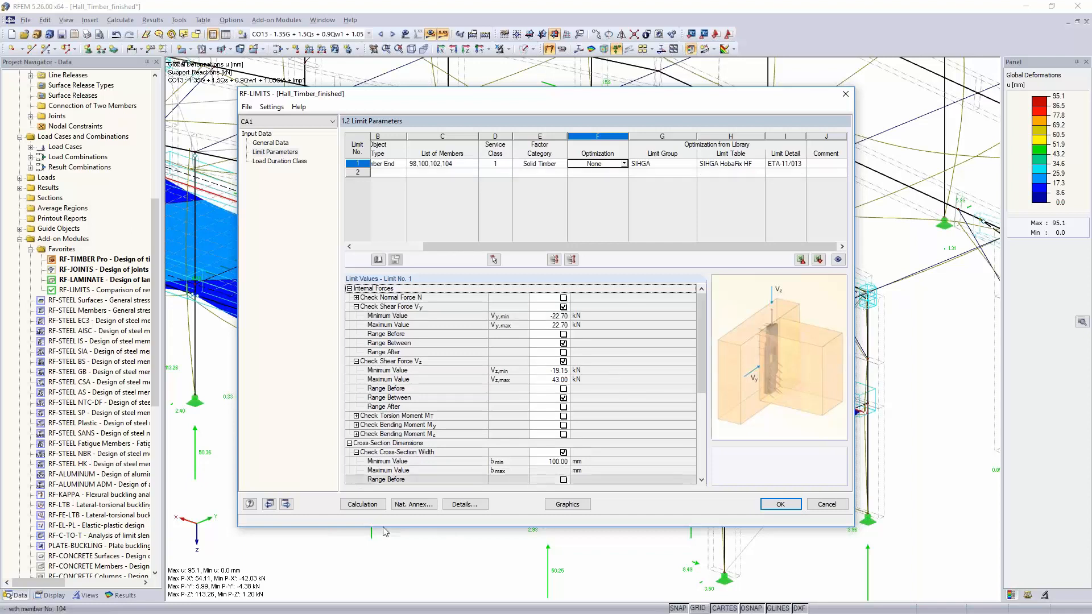
click(362, 504)
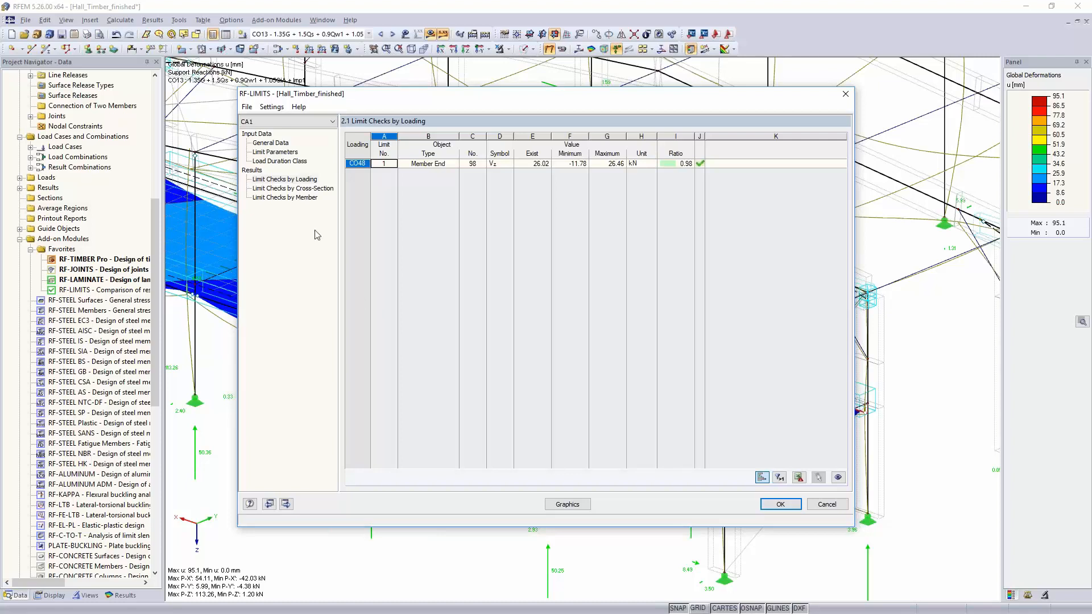
click(300, 189)
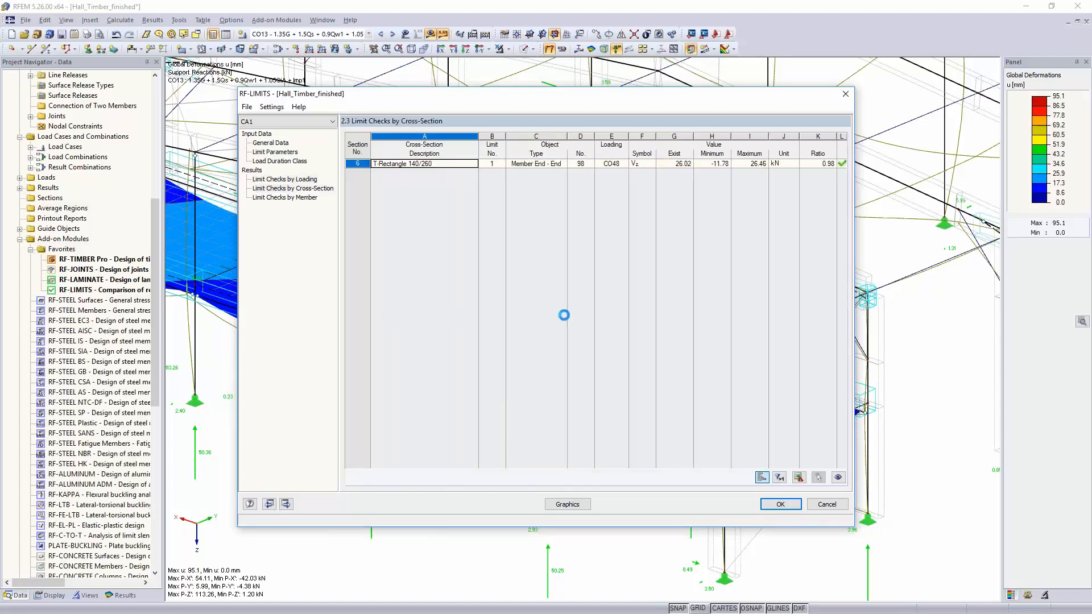
Review the limit checks by member and by loading, then return to the checks by cross-section
click(295, 191)
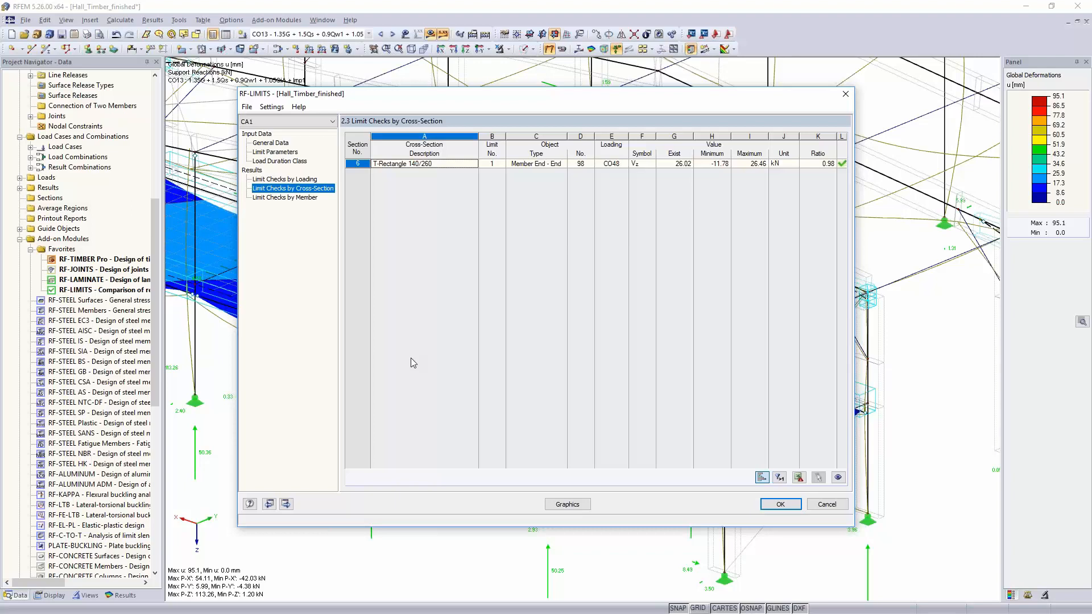
click(295, 198)
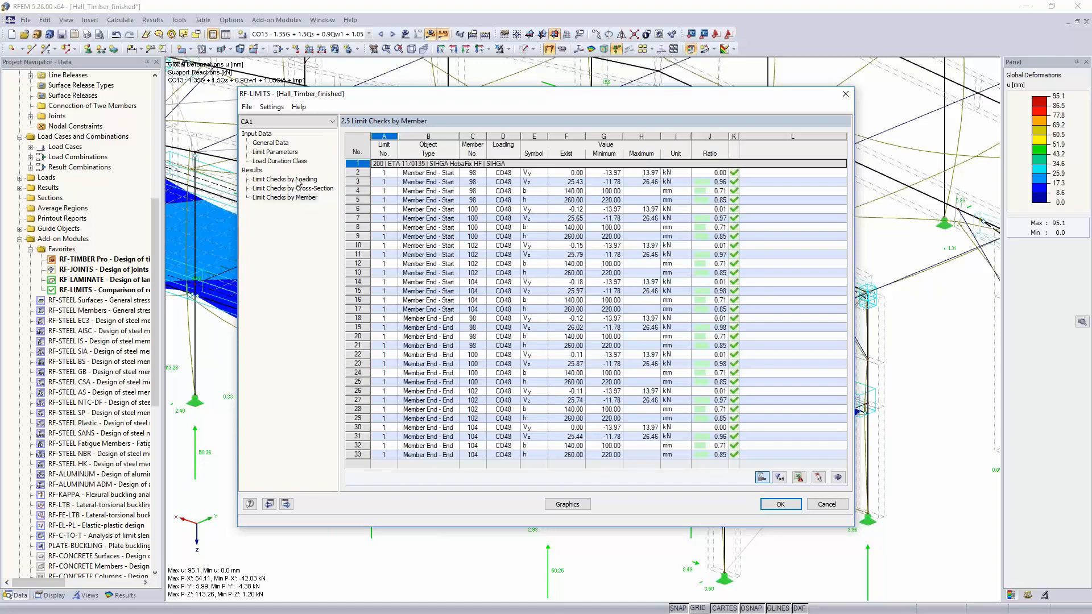
click(296, 180)
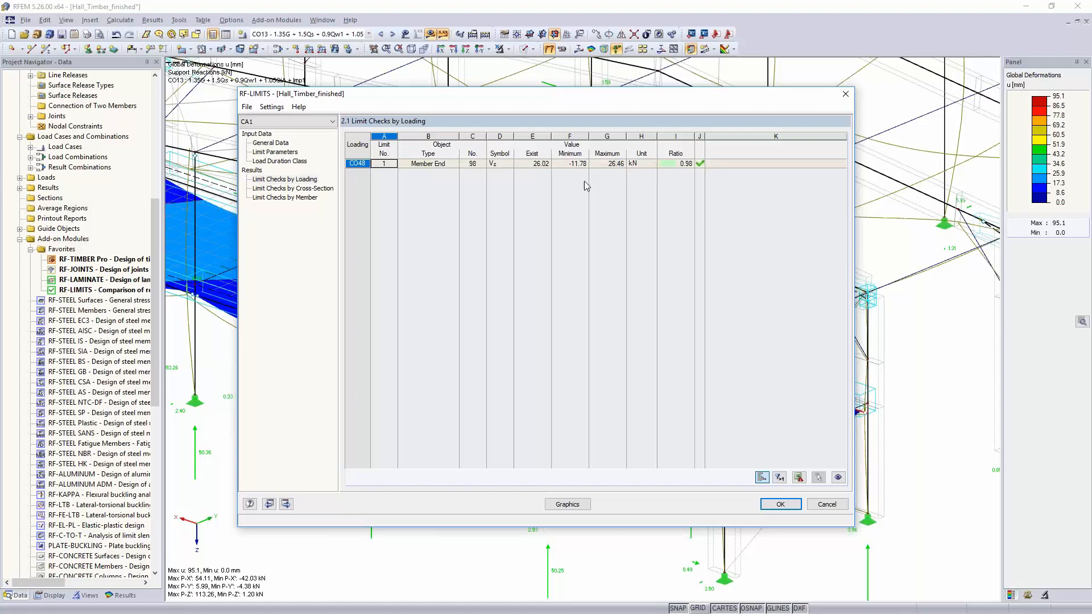
click(315, 189)
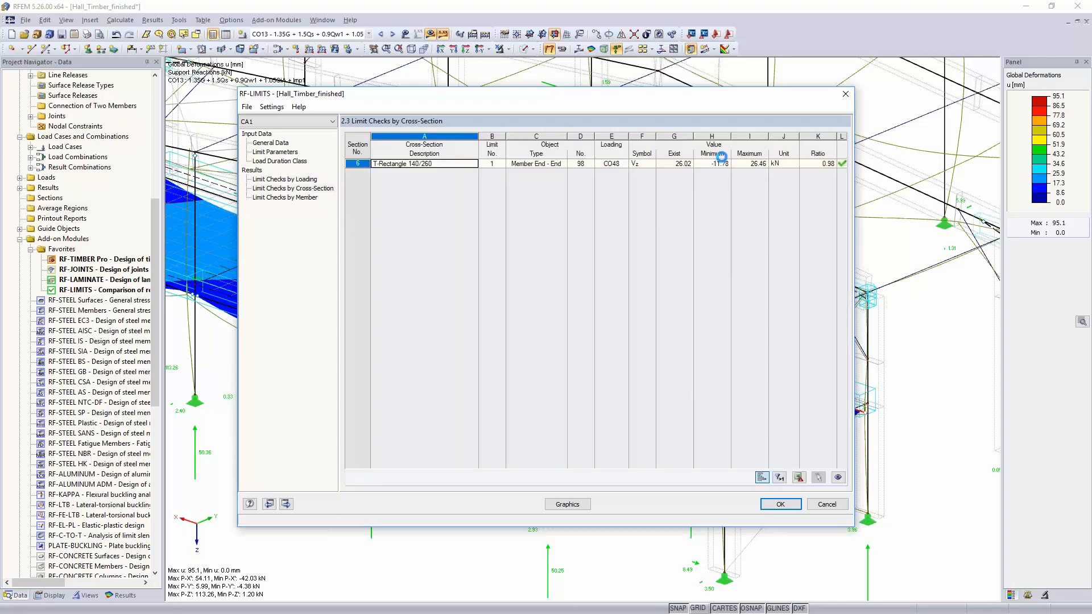
Locate the governing member of the T-Rectangle 140/260 check in the model, then close RF-LIMITS and keep its data
click(674, 163)
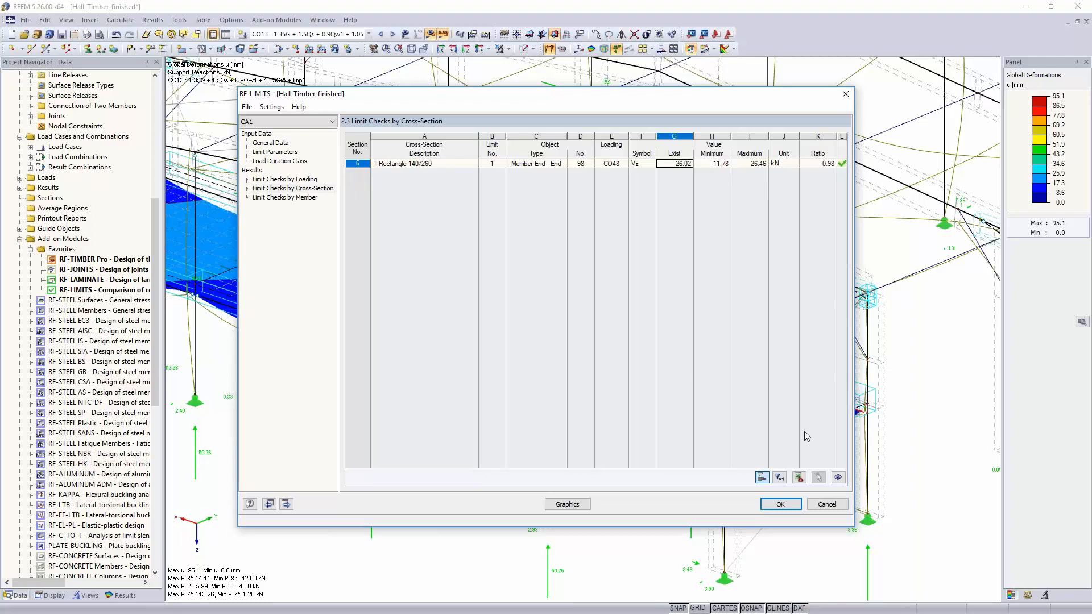
drag(722, 101, 413, 149)
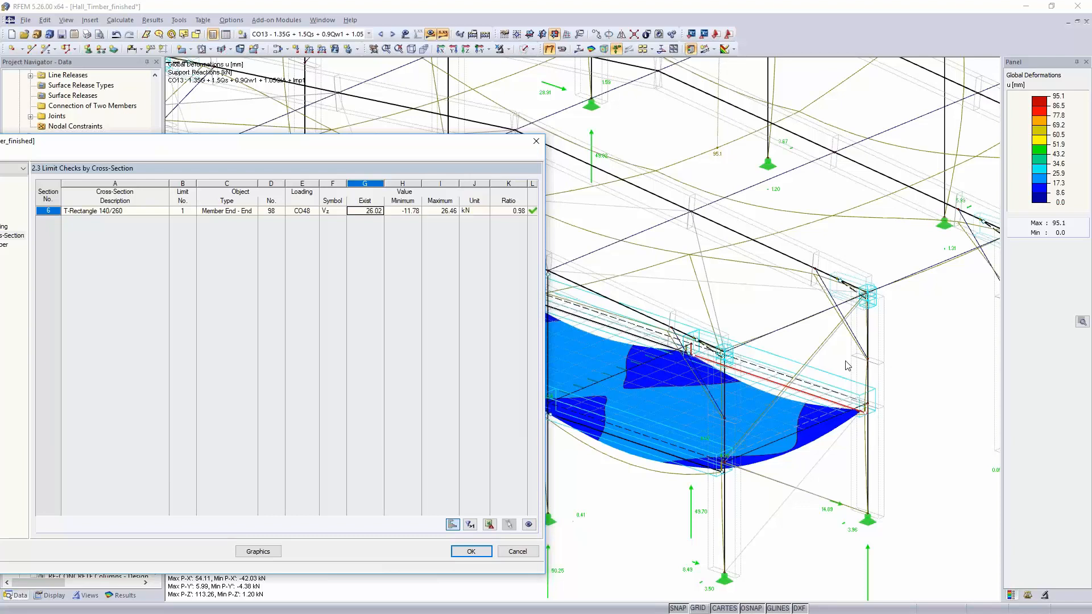
click(470, 552)
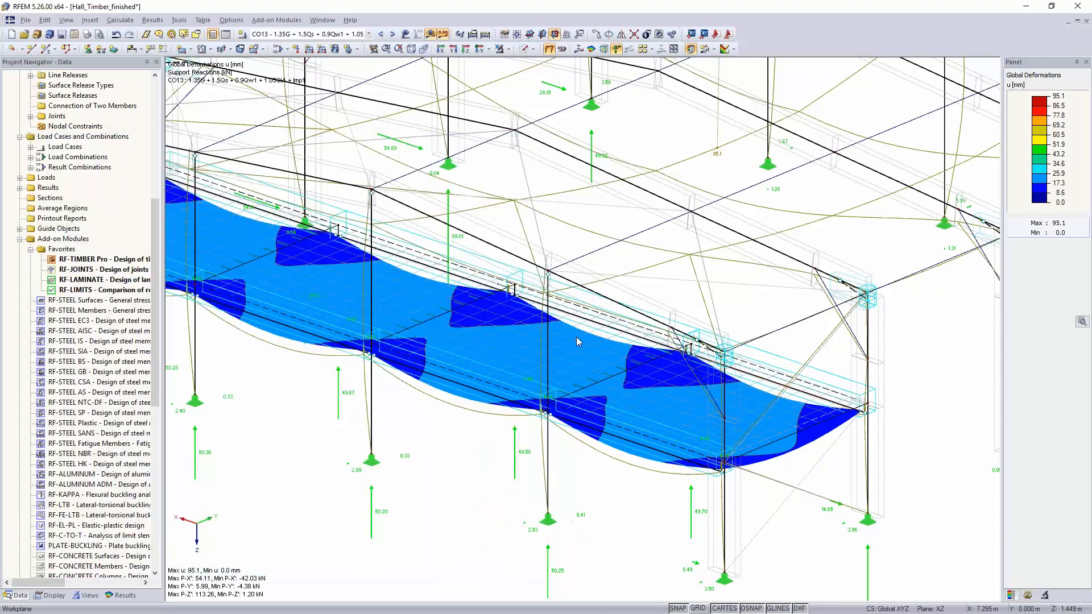